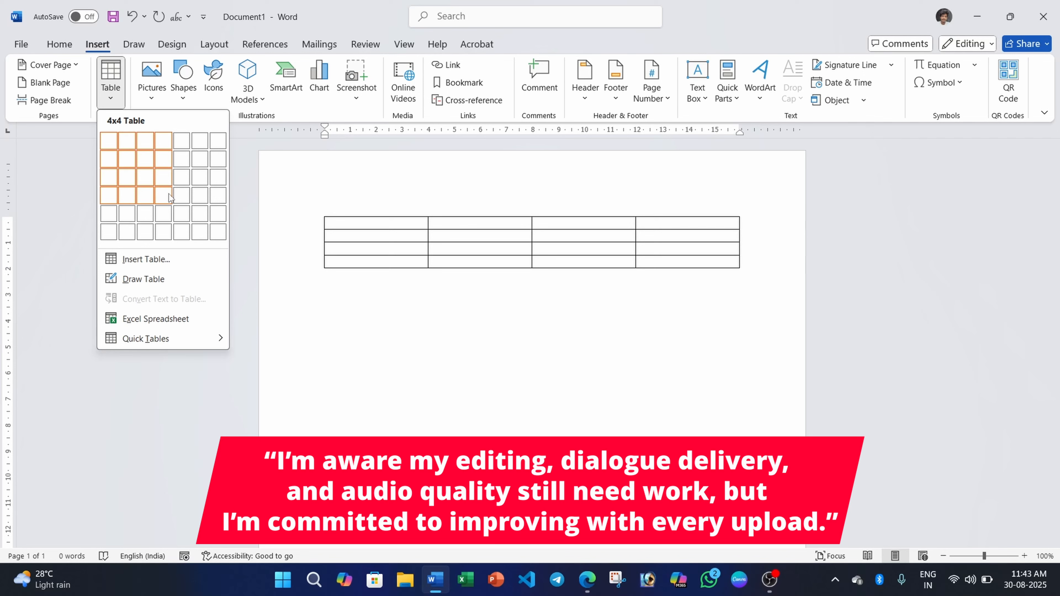
Insert a table with seven columns and six rows and place the cursor in its first cell
click(214, 235)
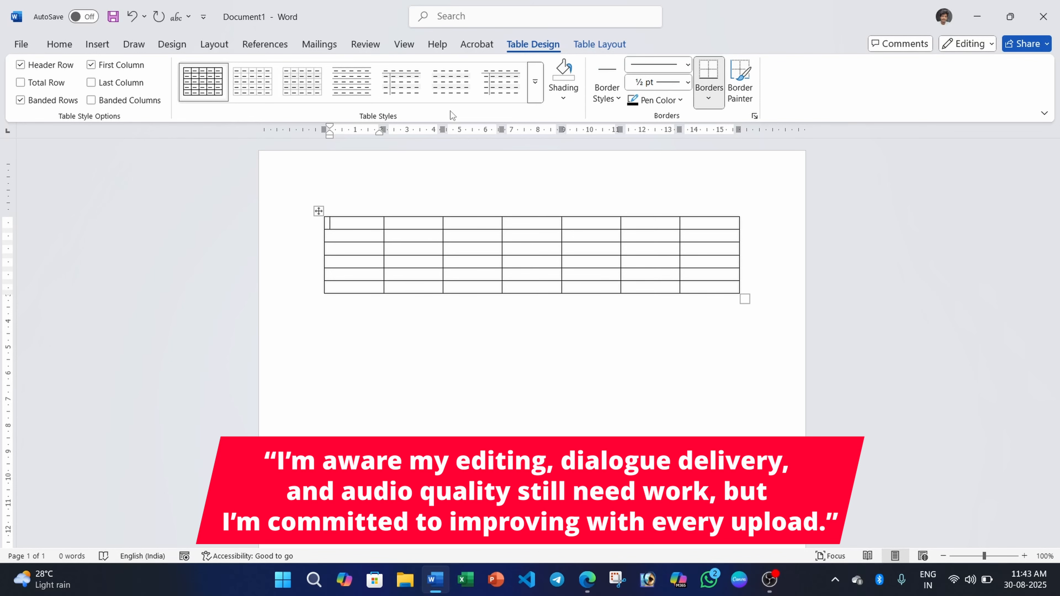
click(333, 334)
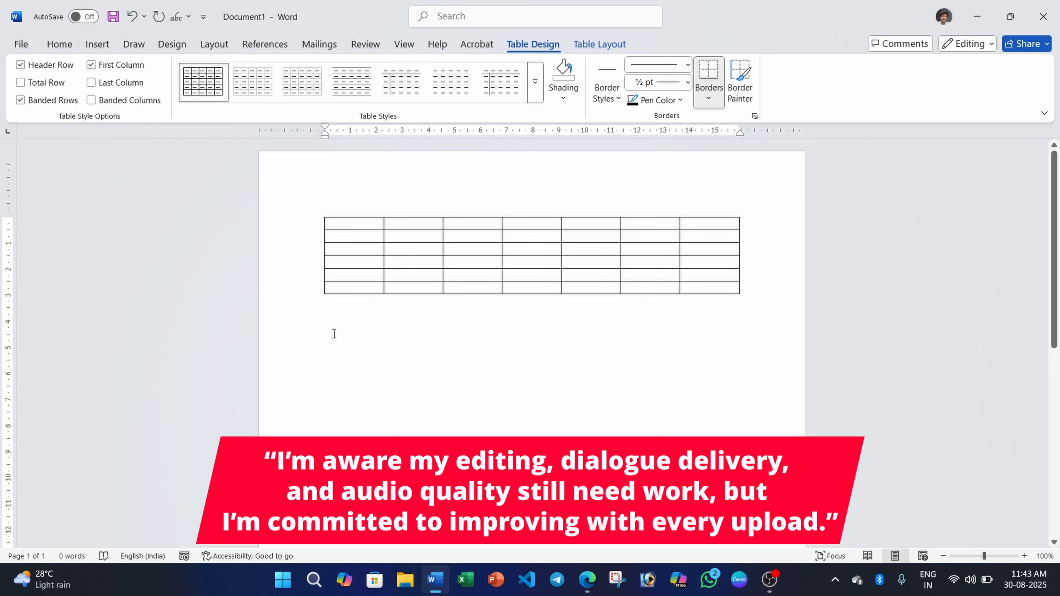
click(361, 320)
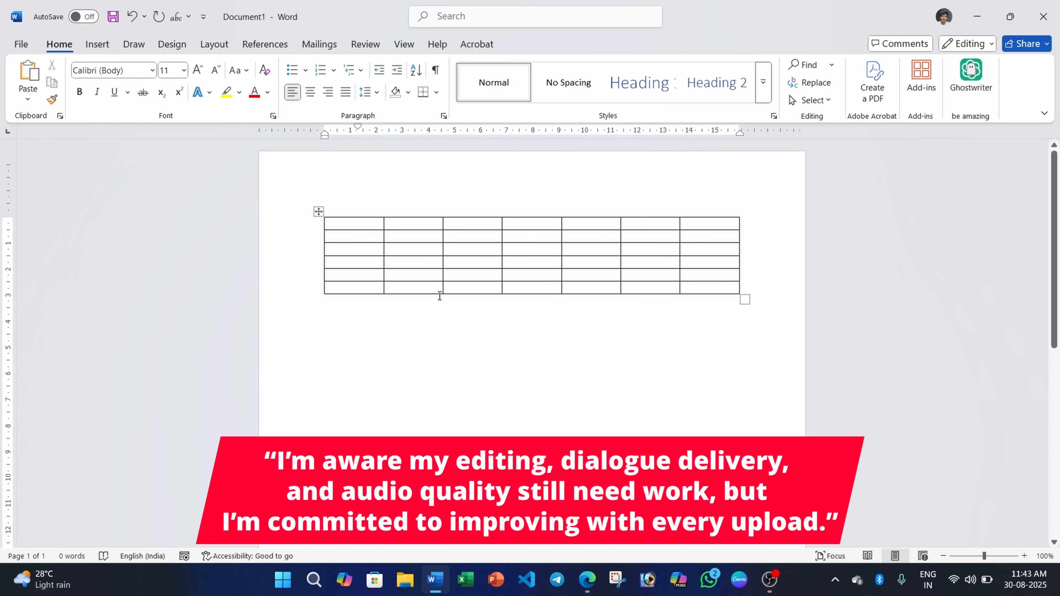
click(361, 226)
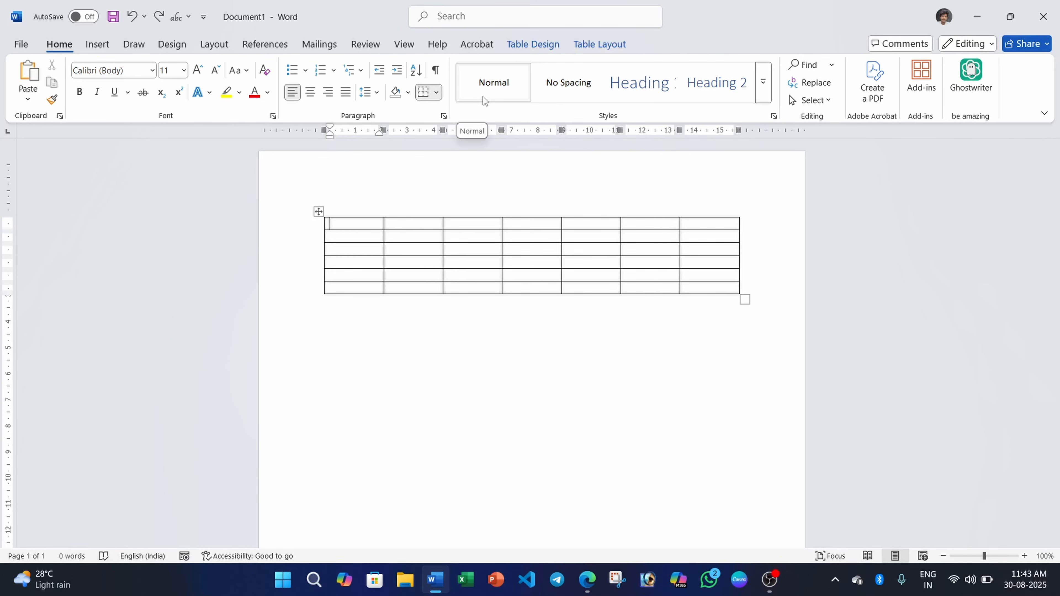
Look through the design and layout options available for the table
click(524, 44)
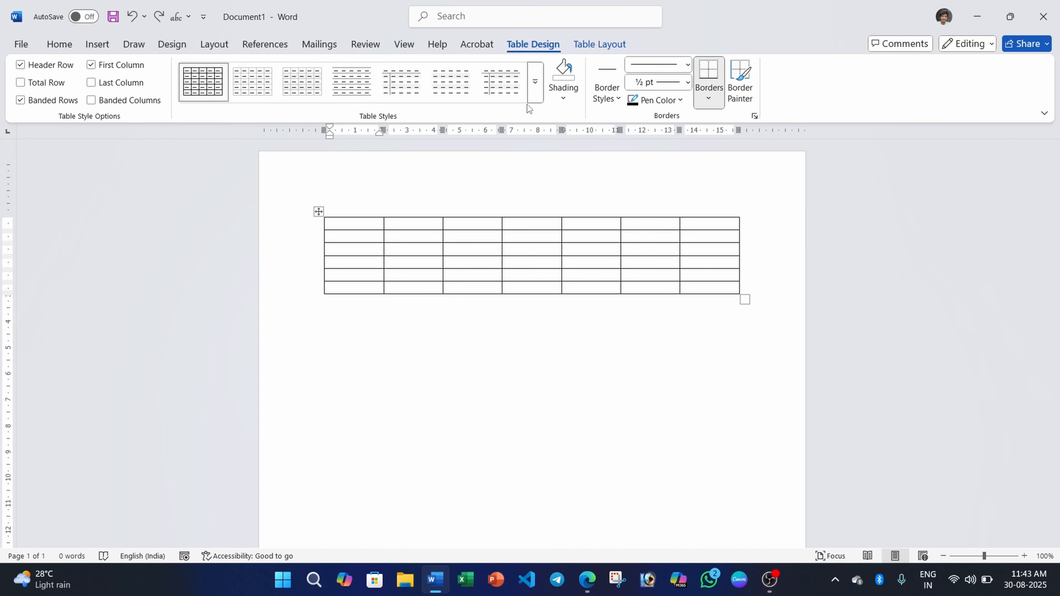
click(603, 44)
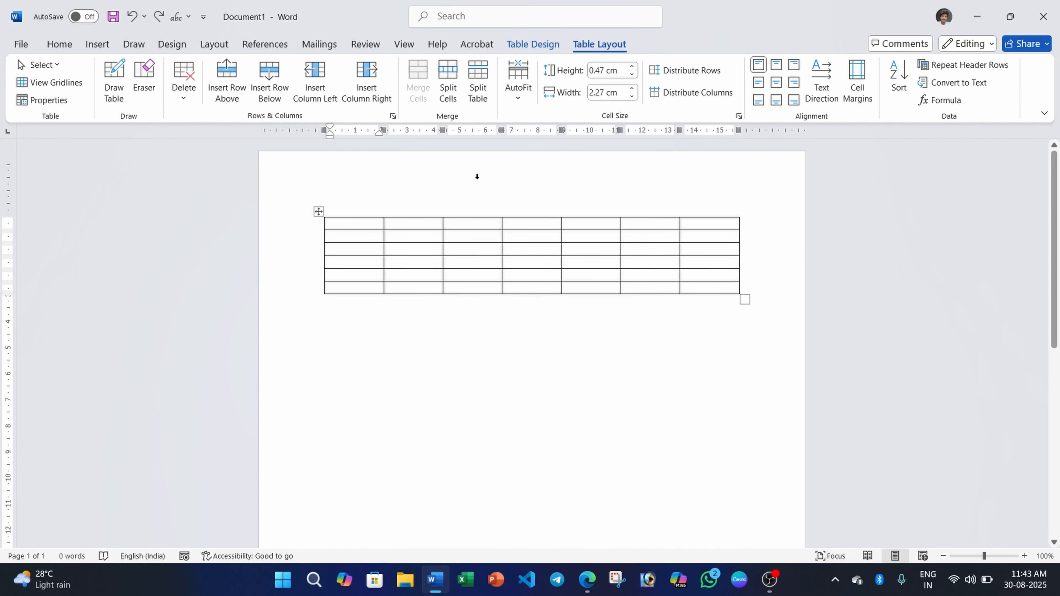
click(530, 44)
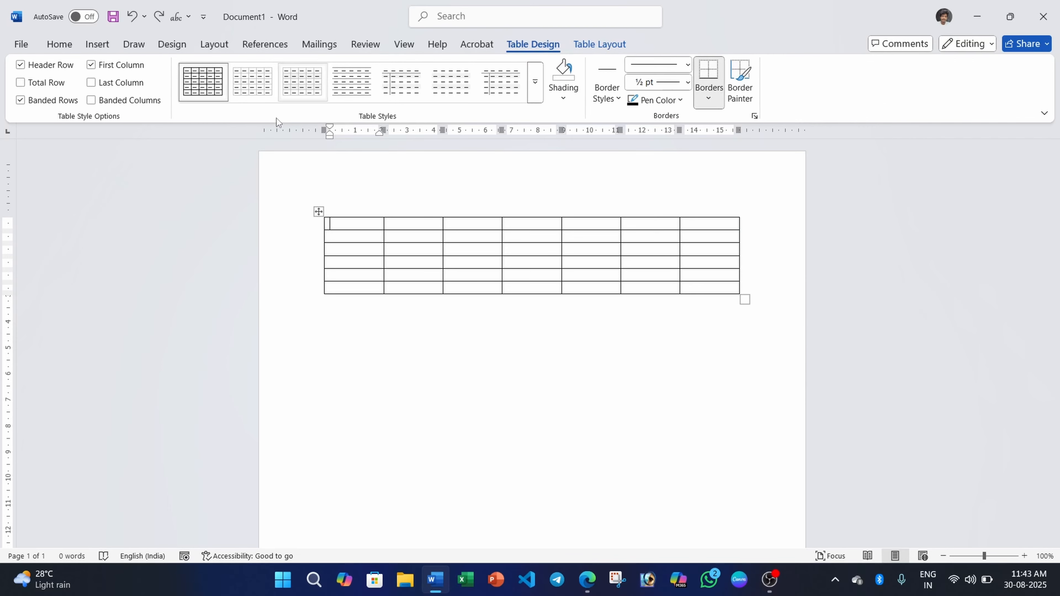
Select the whole table by its handle and move it slightly lower on the page
click(317, 211)
click(337, 261)
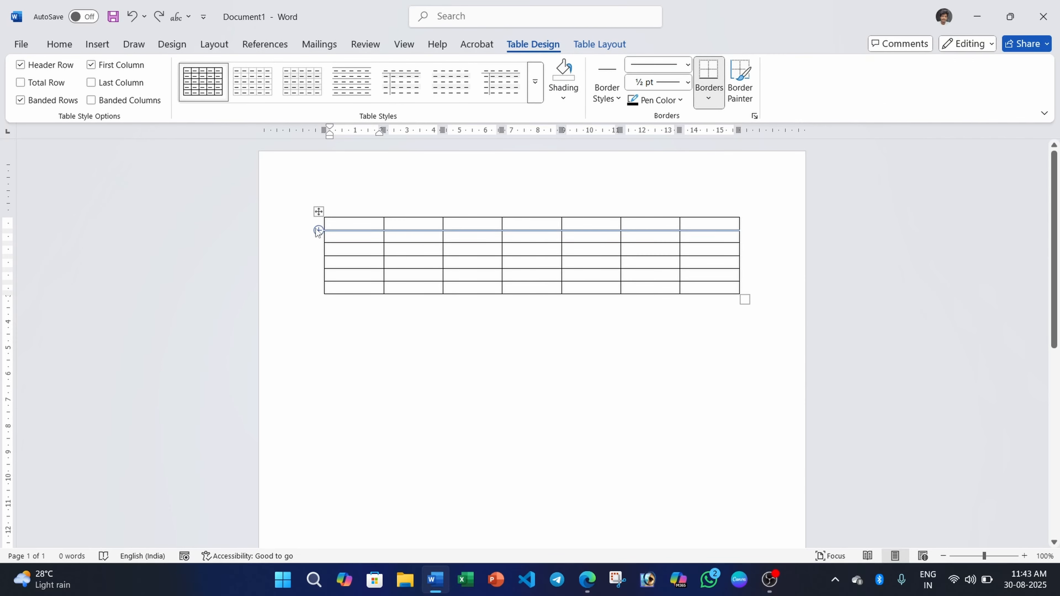
click(319, 211)
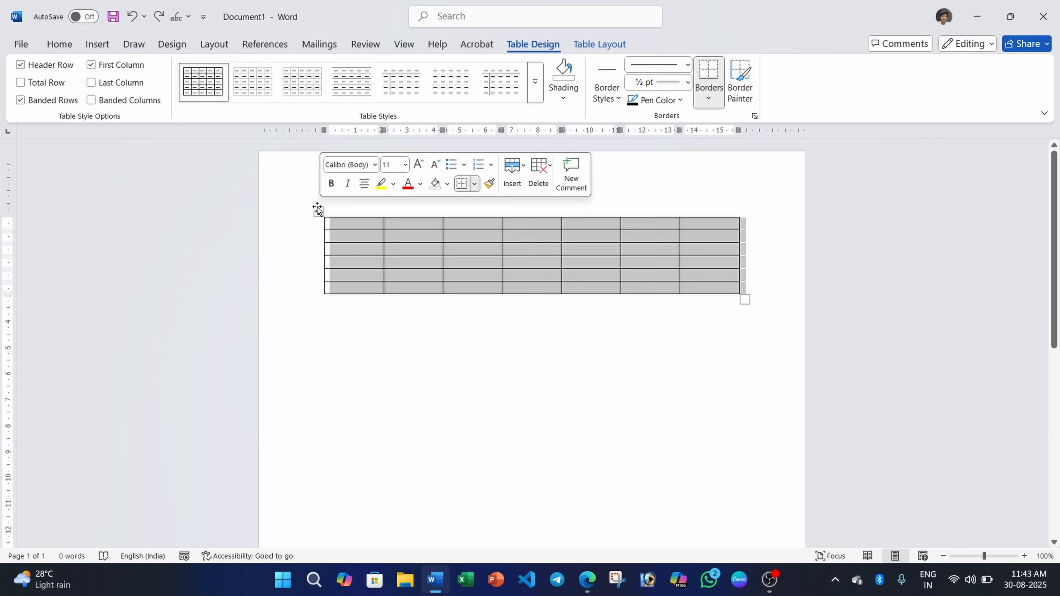
drag(318, 212, 304, 287)
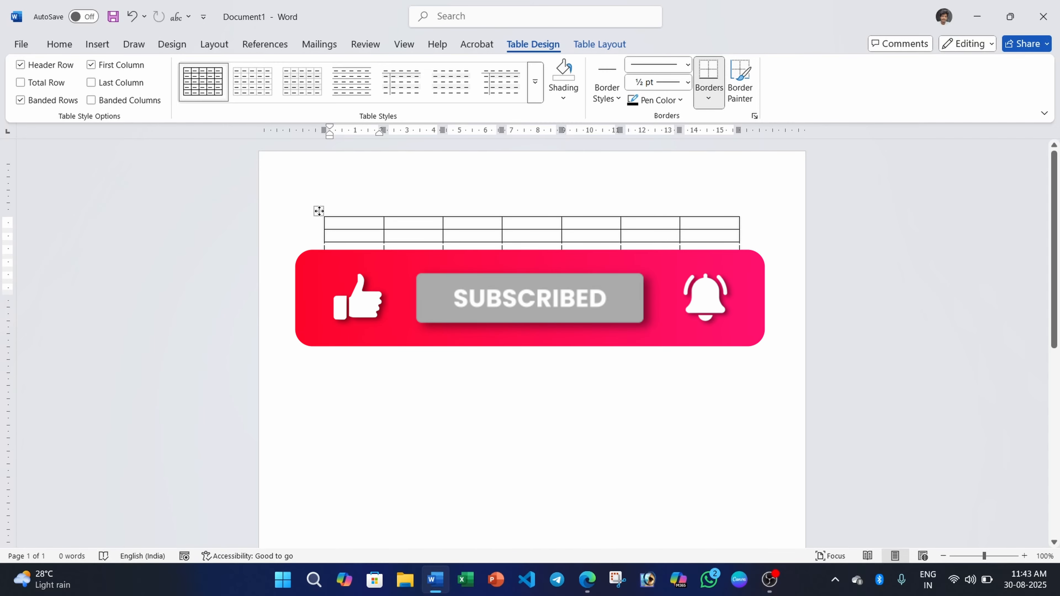
mouse_move(320, 209)
mouse_down()
mouse_move(303, 386)
mouse_move(297, 324)
mouse_move(408, 222)
mouse_move(319, 223)
mouse_up()
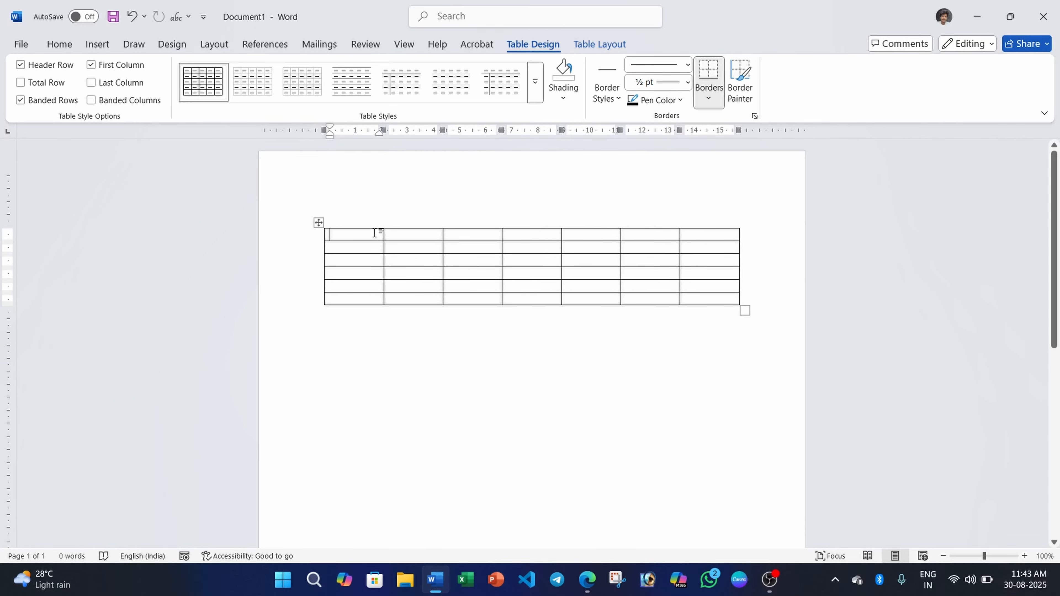
Fill the first five cells of the first row with 47, 58, 89, 6 and 56, and clear the whole table's contents
text(47)
key(Tab)
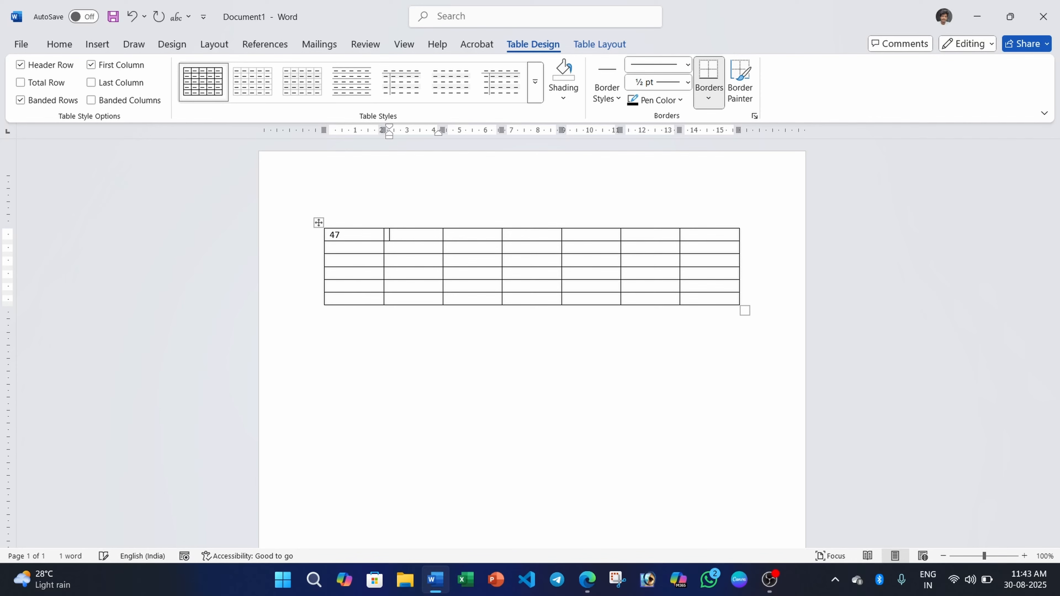
text(58)
key(Tab)
text(89)
key(Tab)
text(6)
key(Tab)
text(56)
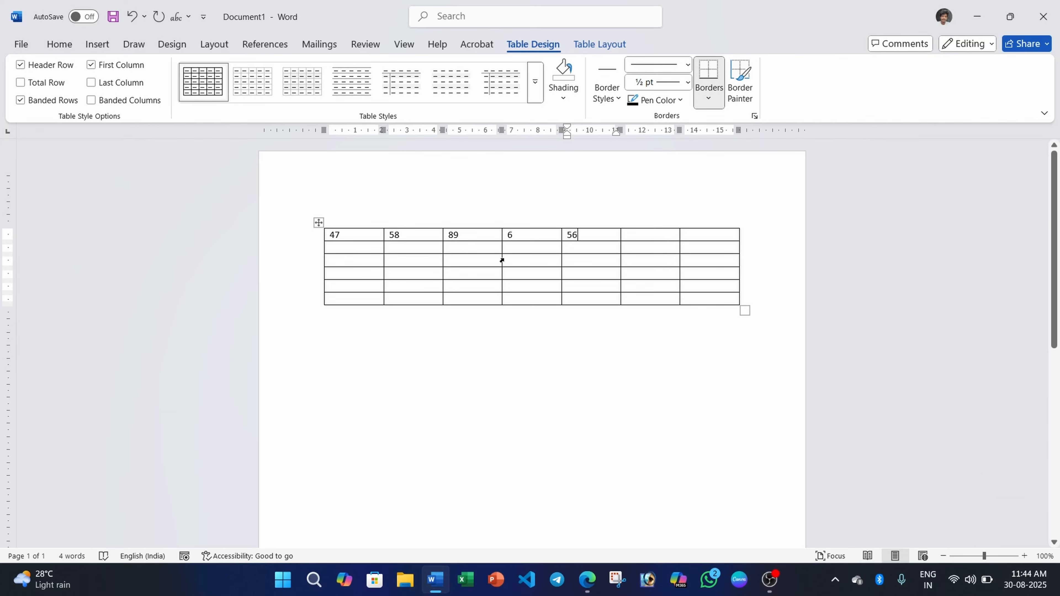
click(318, 222)
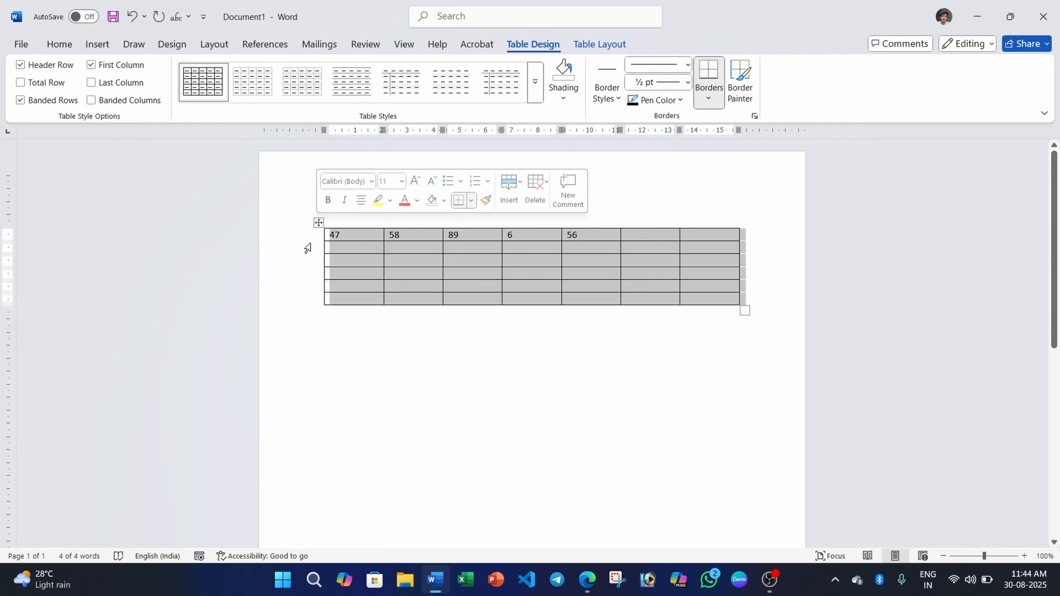
key(Delete)
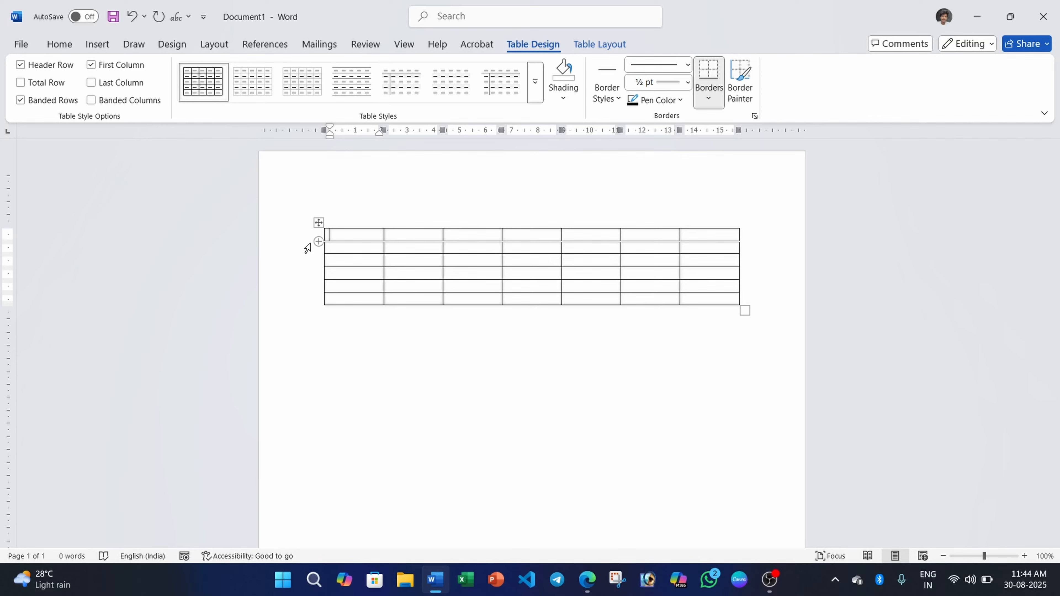
Enter 25, 56 and 89 in the first row's first three cells and 14 in the second row's fourth cell
text(25)
key(Tab)
text(5)
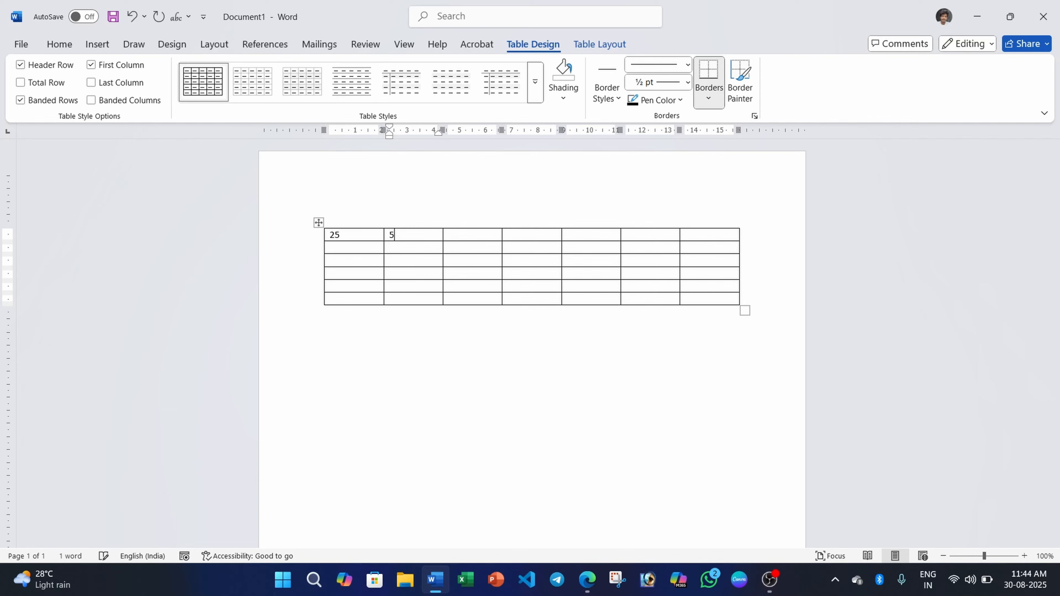
text(6)
key(Tab)
text(89)
key(Tab)
text(14)
Delete the entire table together with its contents and undo the deletion
click(318, 223)
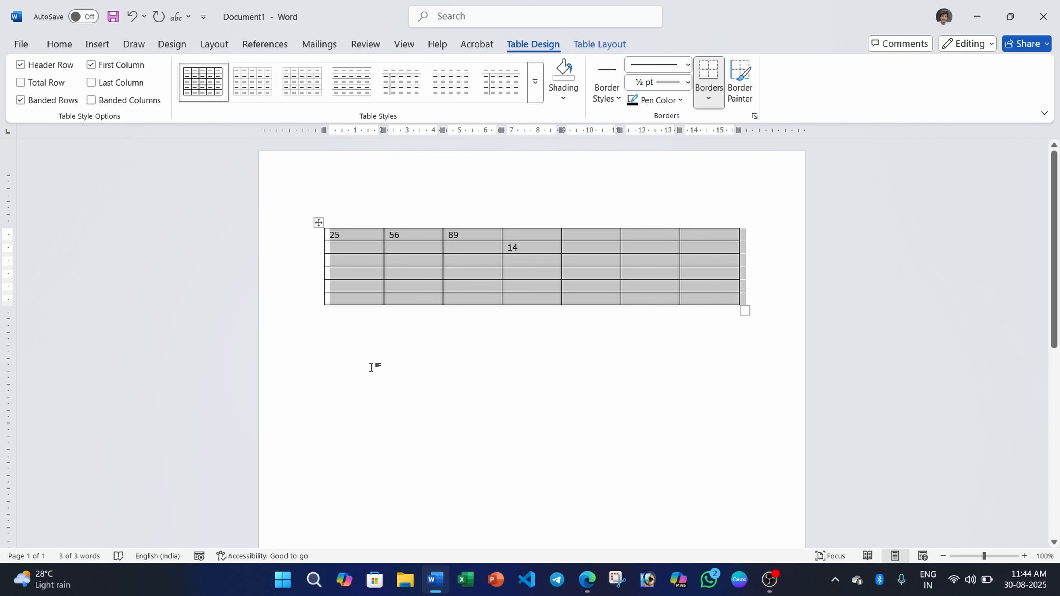
key(BackSpace)
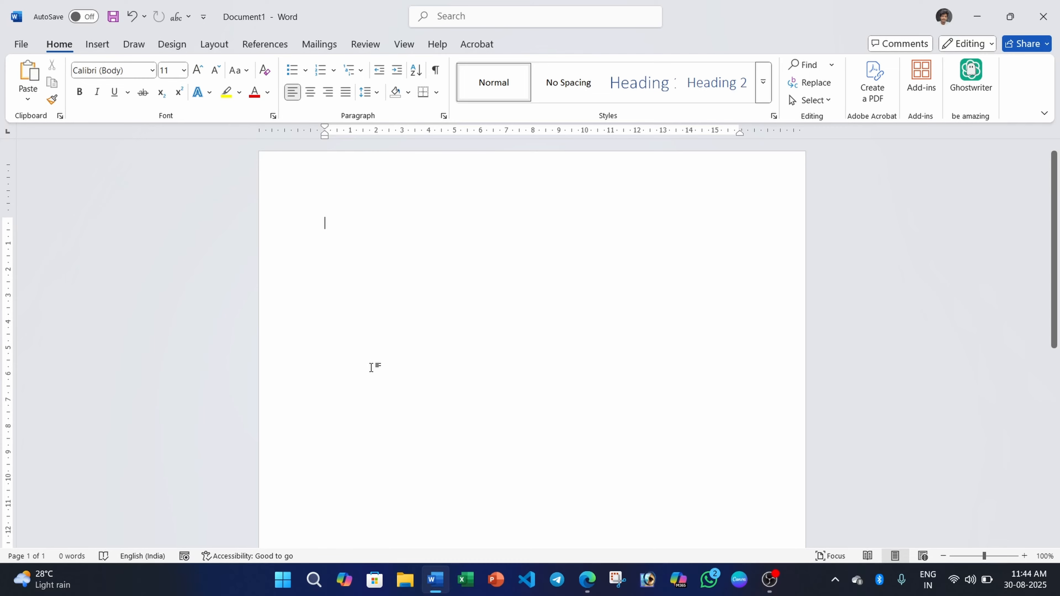
key(ctrl+z)
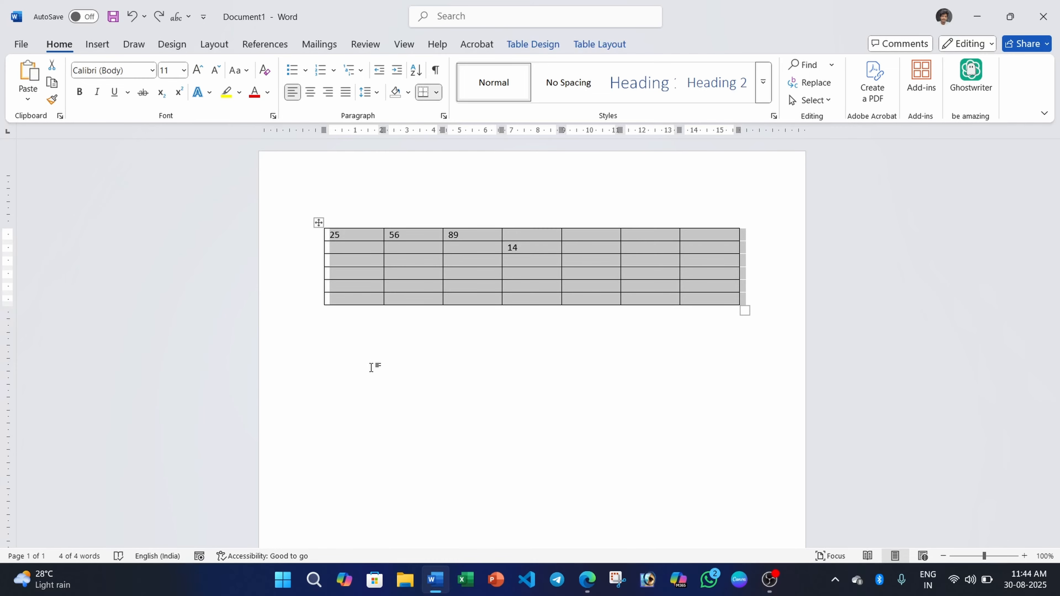
Resize the whole table to be taller and slightly narrower, and clear the contents of all its cells
click(387, 300)
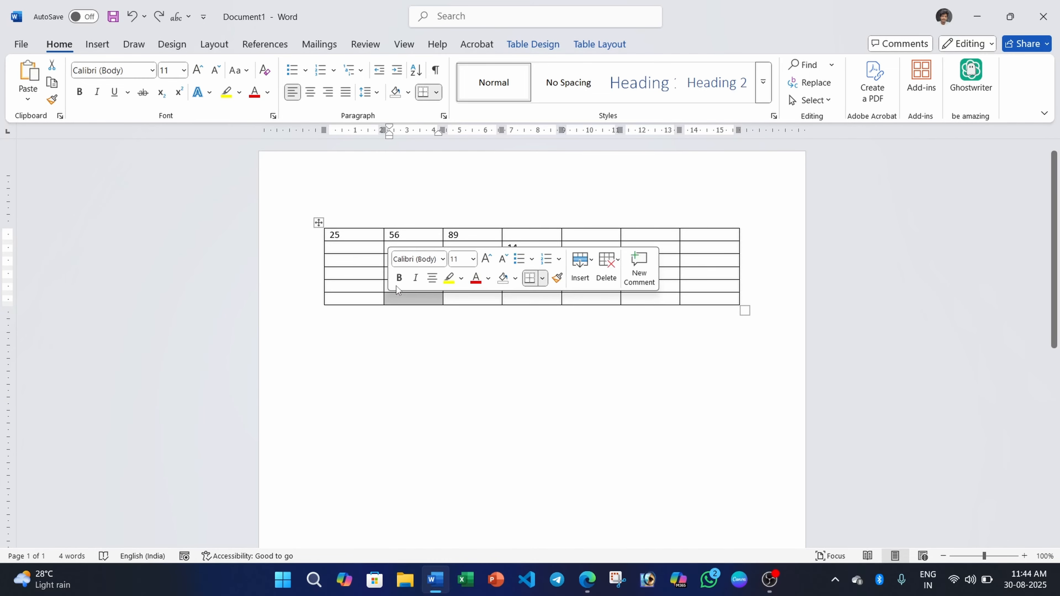
click(368, 237)
drag(745, 311, 711, 402)
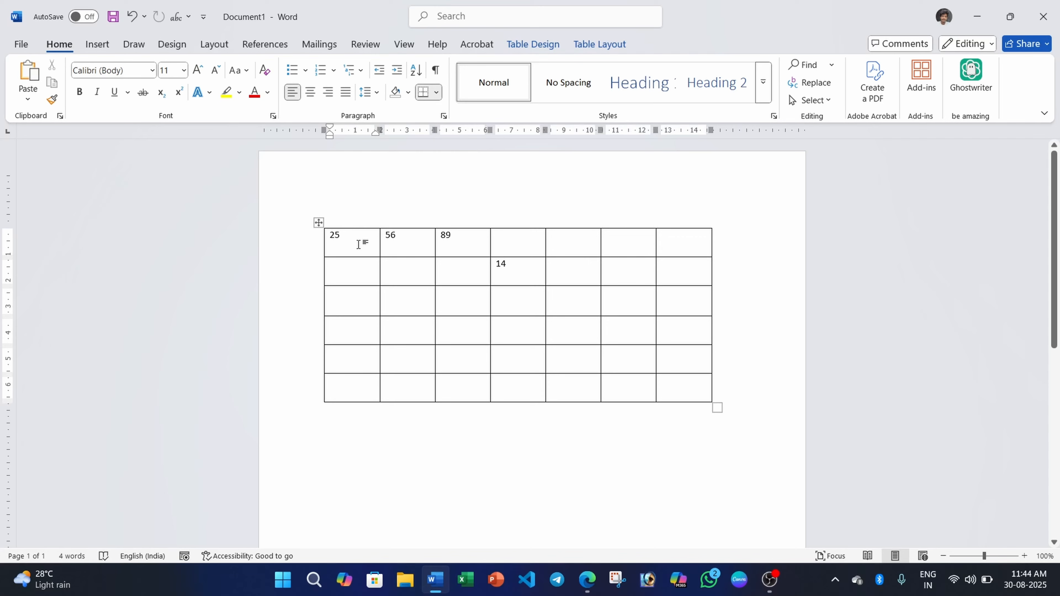
click(319, 224)
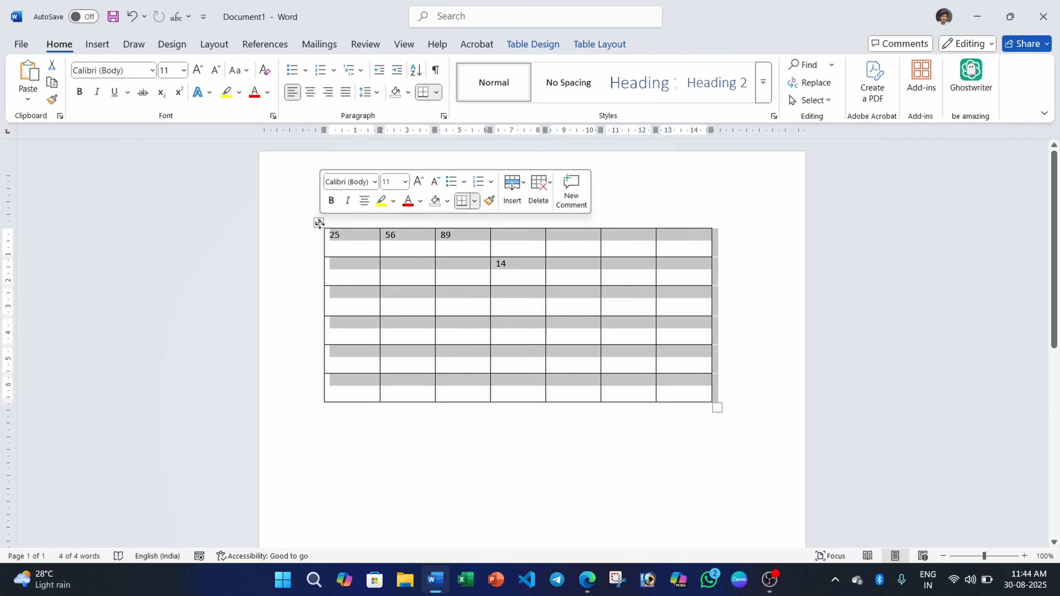
key(Delete)
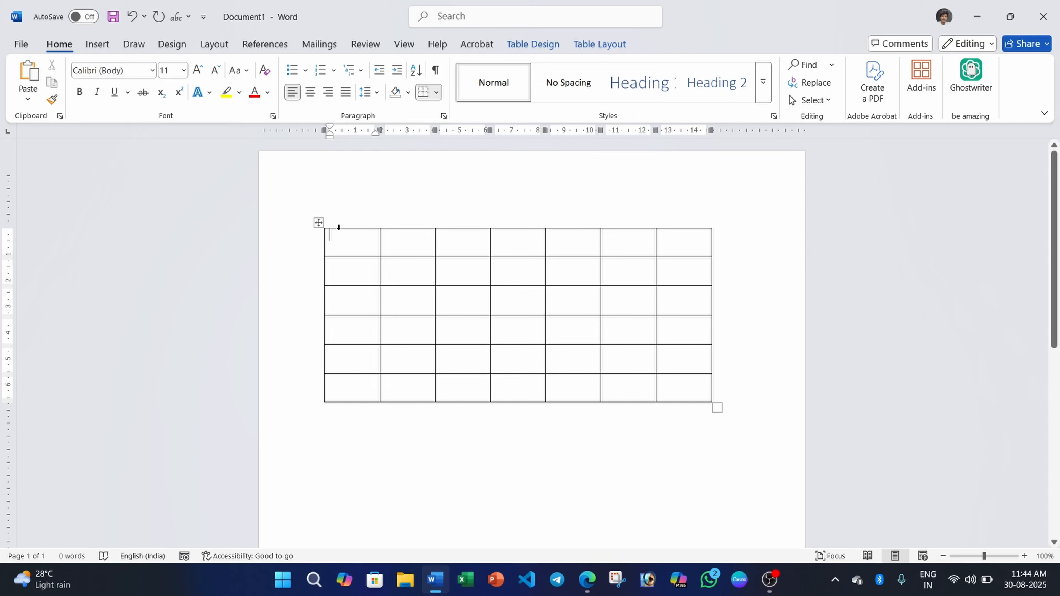
Select the table's first, second and third columns one after another
click(329, 230)
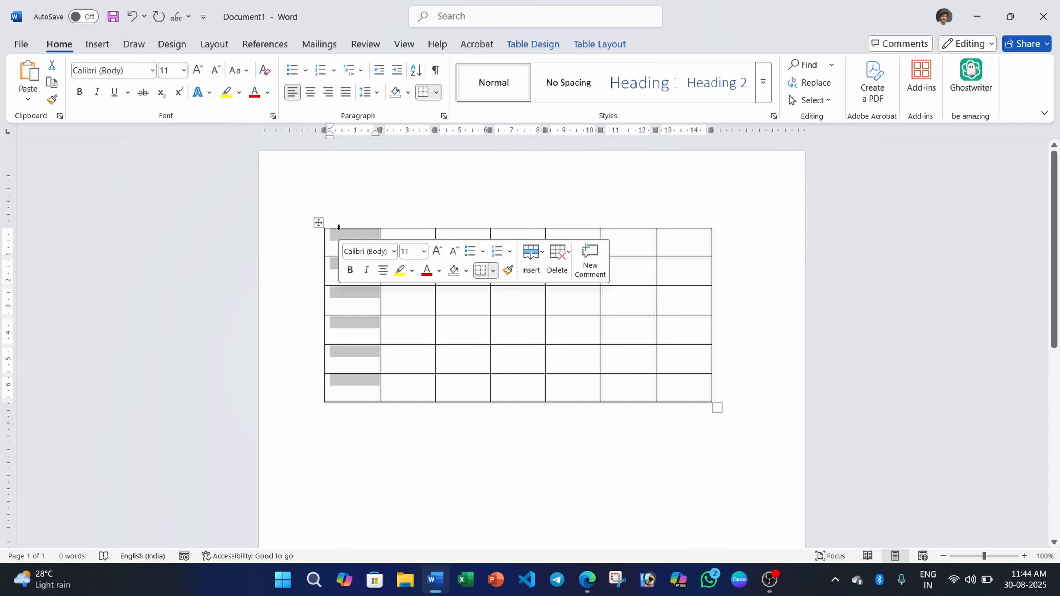
click(403, 232)
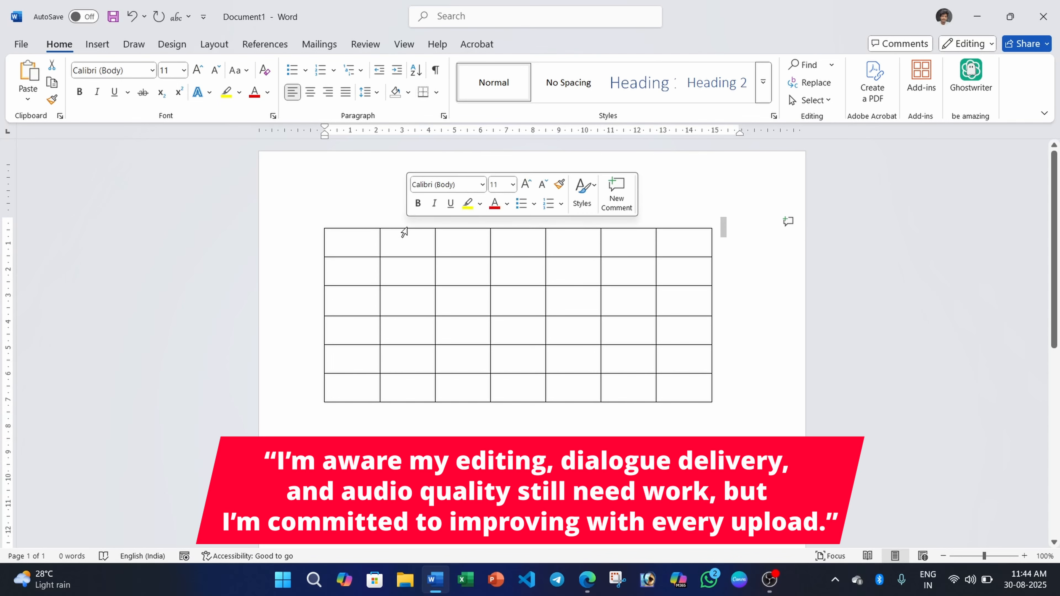
click(412, 225)
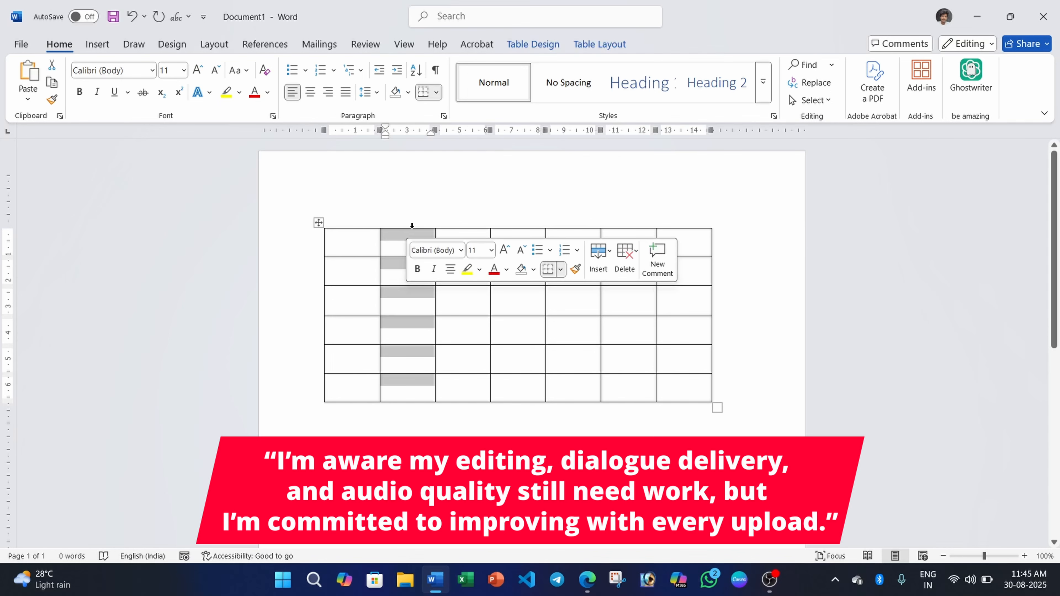
click(452, 230)
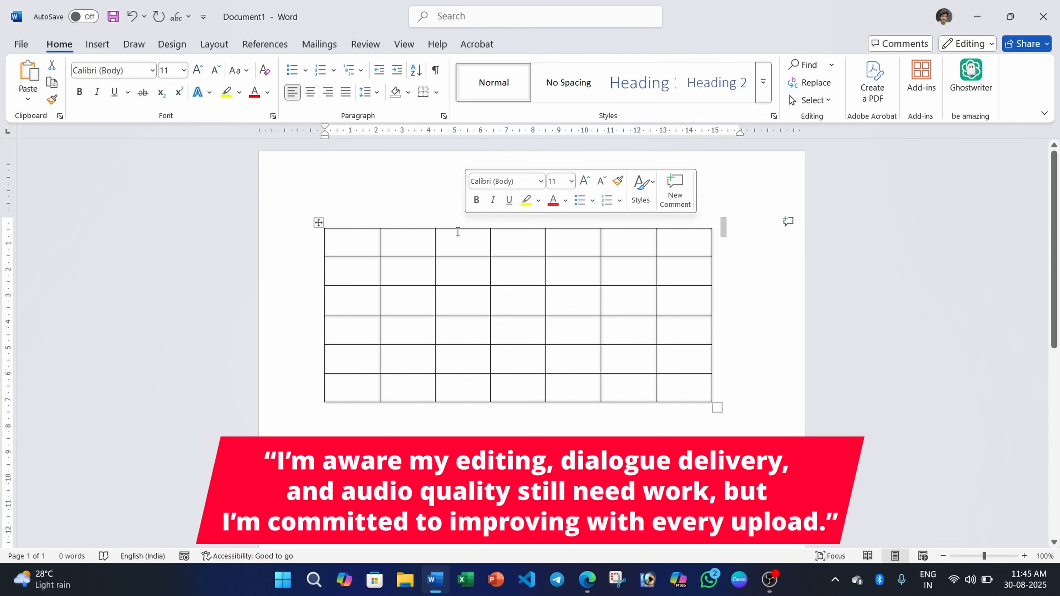
click(459, 226)
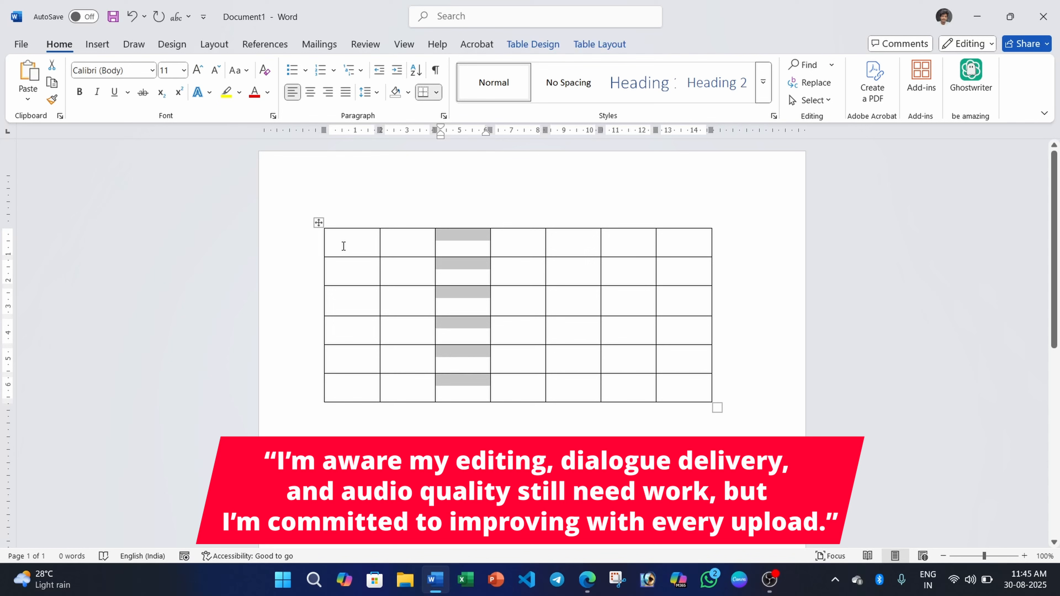
Select the first cell of the table, extend the selection to the whole first row, and release it
click(322, 246)
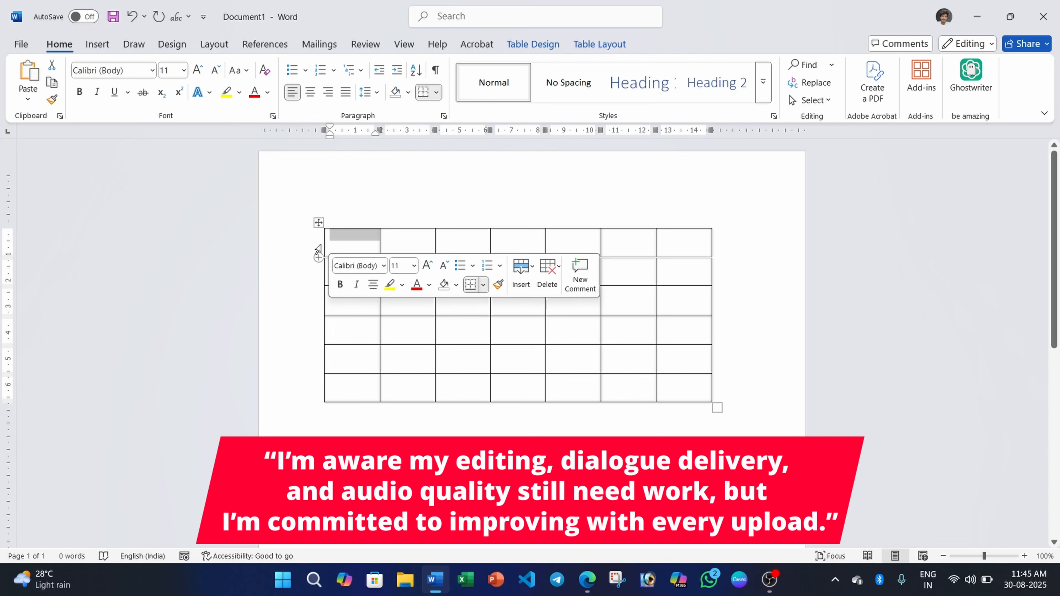
double_click(322, 246)
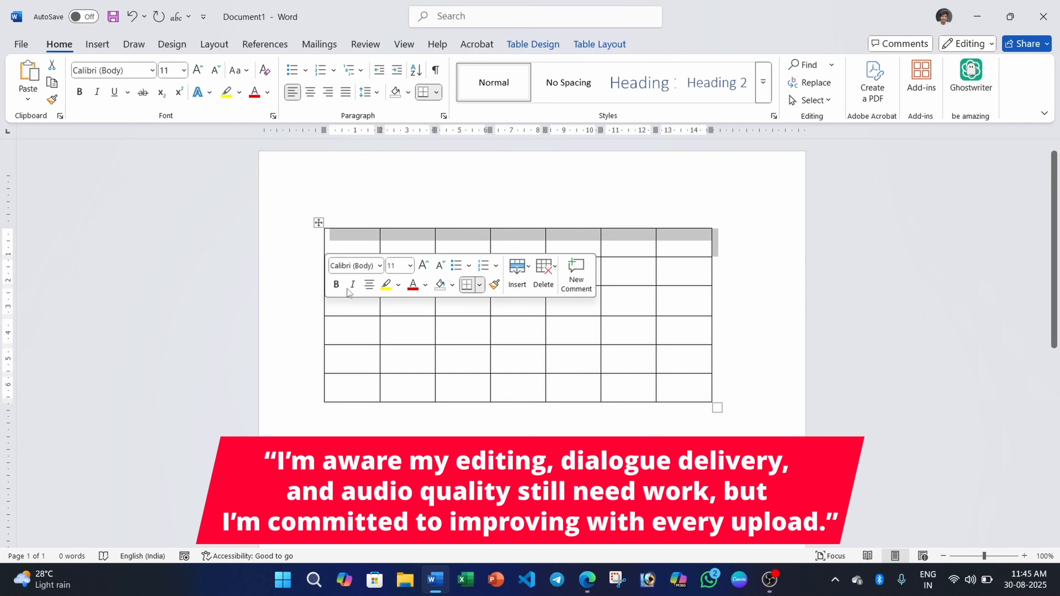
click(402, 240)
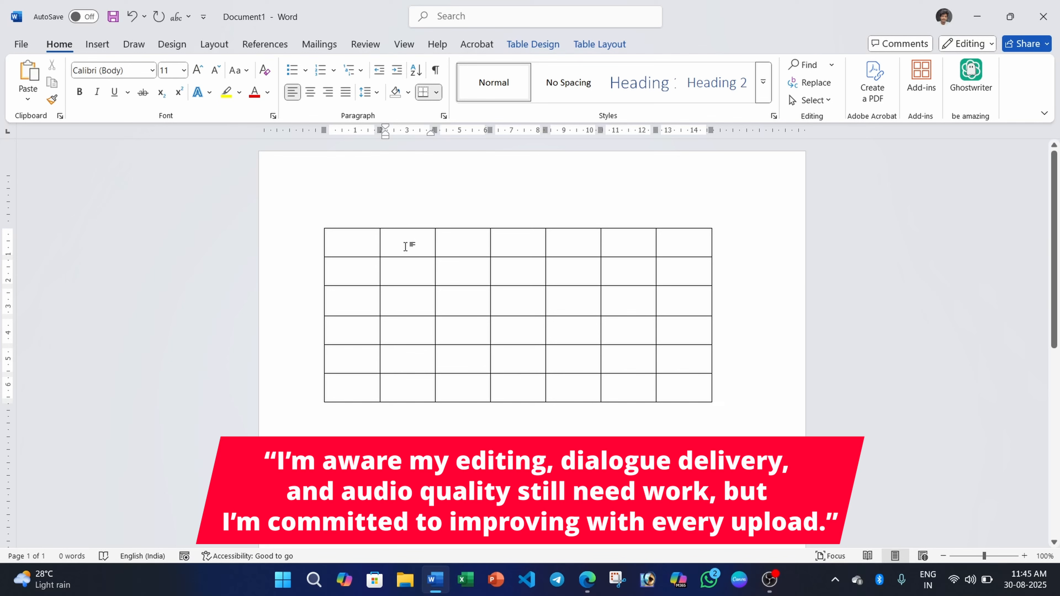
click(454, 247)
click(464, 264)
click(506, 249)
click(516, 267)
click(578, 243)
click(598, 272)
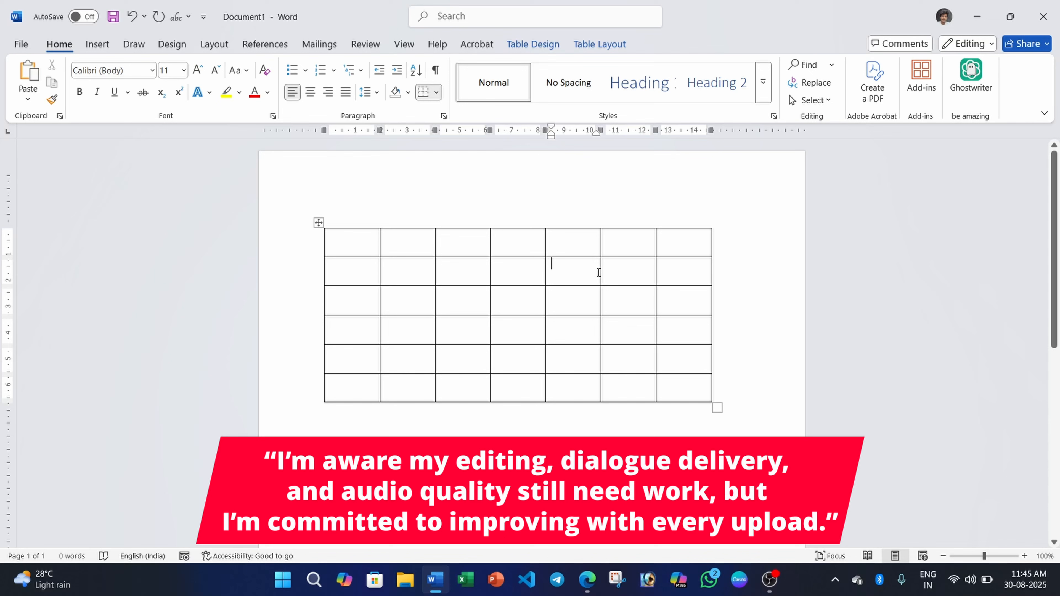
click(621, 272)
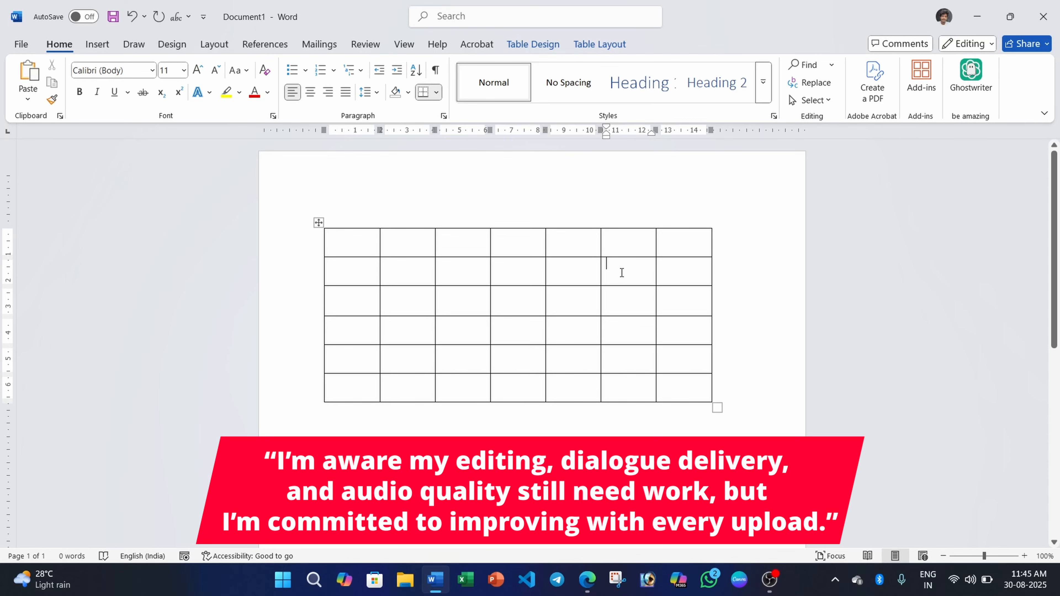
Select the whole table and delete it from the document
click(320, 222)
key(BackSpace)
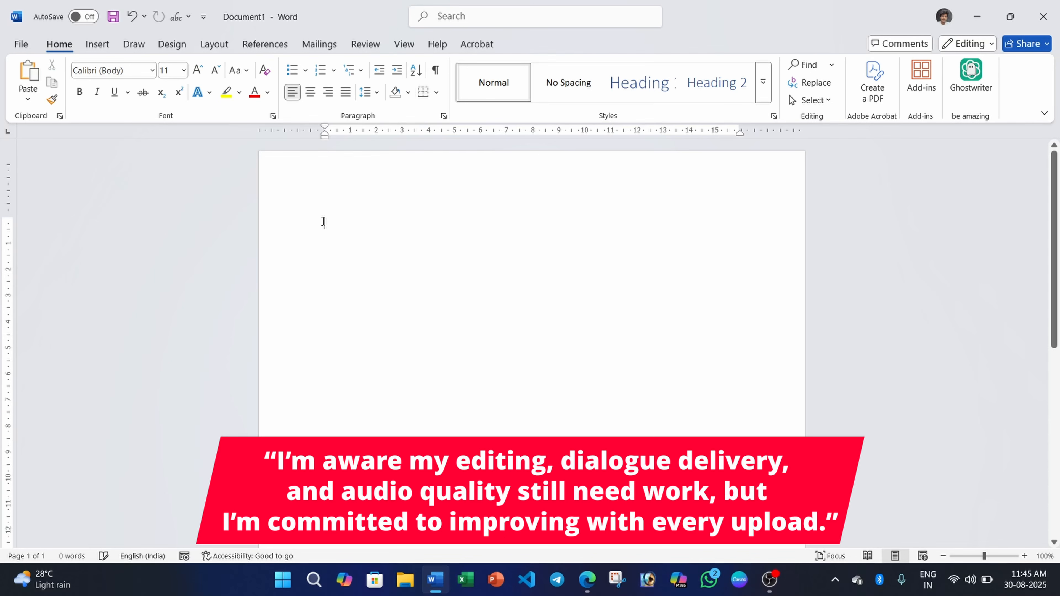
Insert a table with 5 columns and 20 rows through the Insert Table dialog, keeping the fixed automatic column width
click(106, 48)
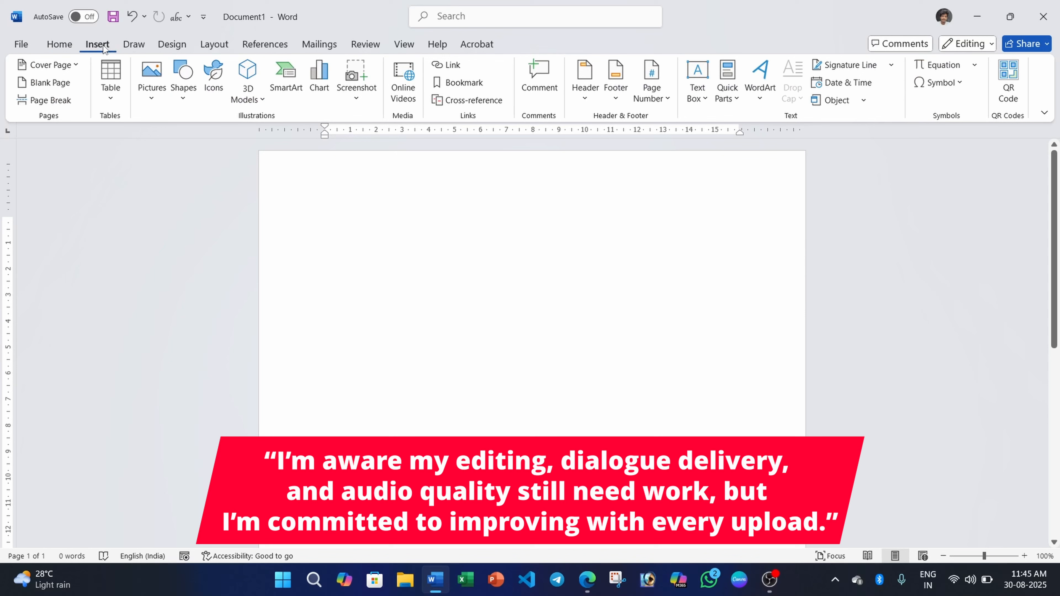
click(118, 104)
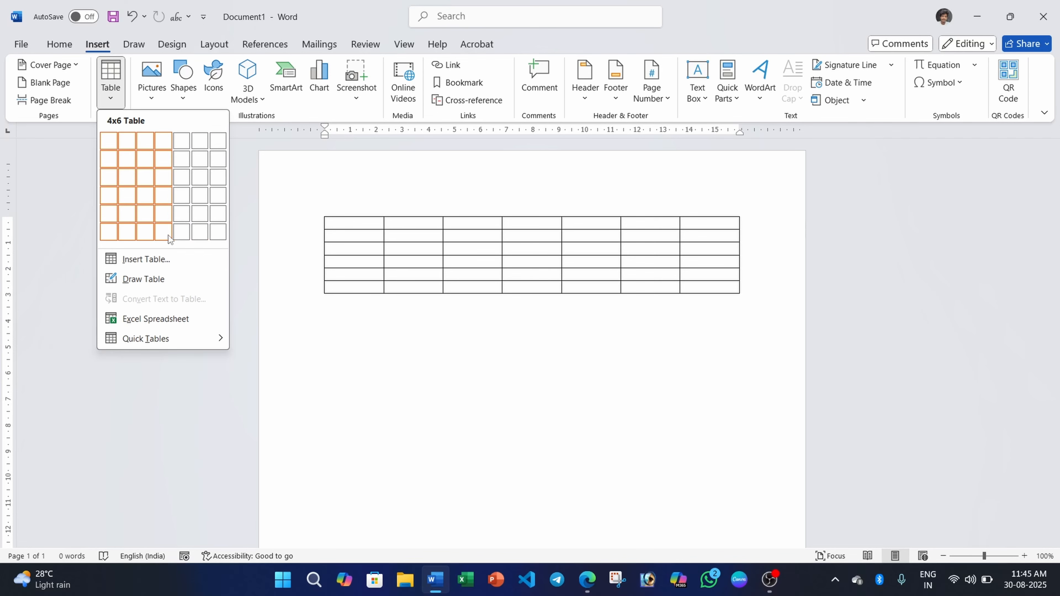
click(143, 259)
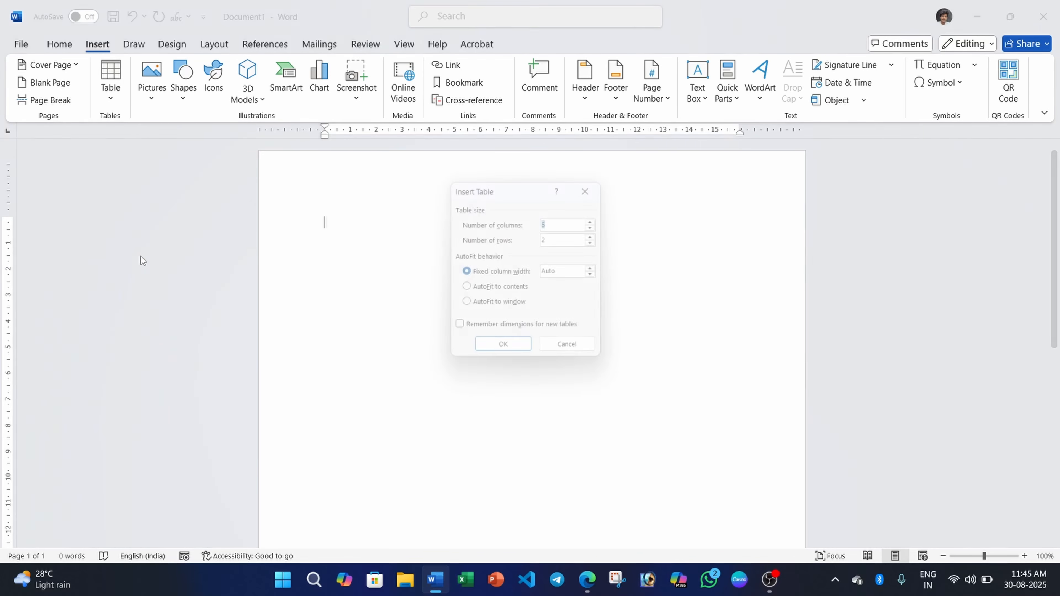
click(565, 222)
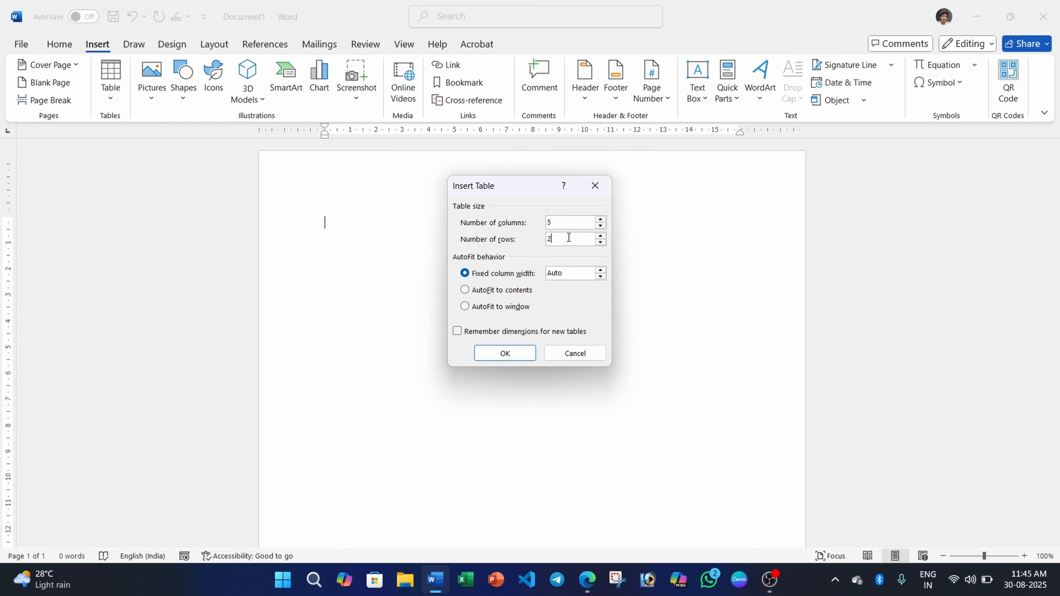
text(0)
click(504, 353)
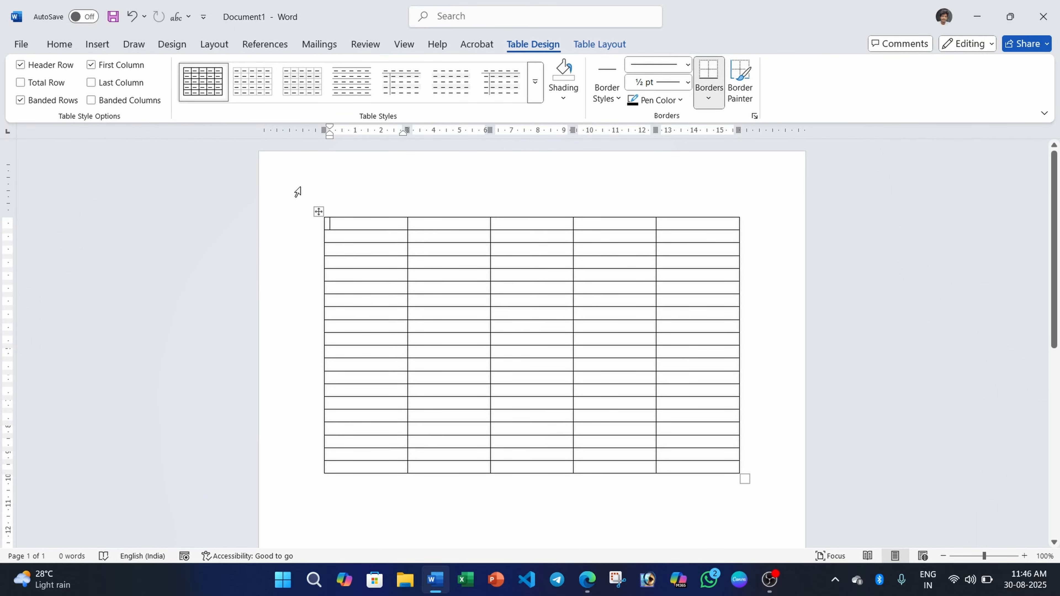
Delete the whole table and draw a single-cell table about 11 cm wide and 3 cm high with Draw Table
click(318, 212)
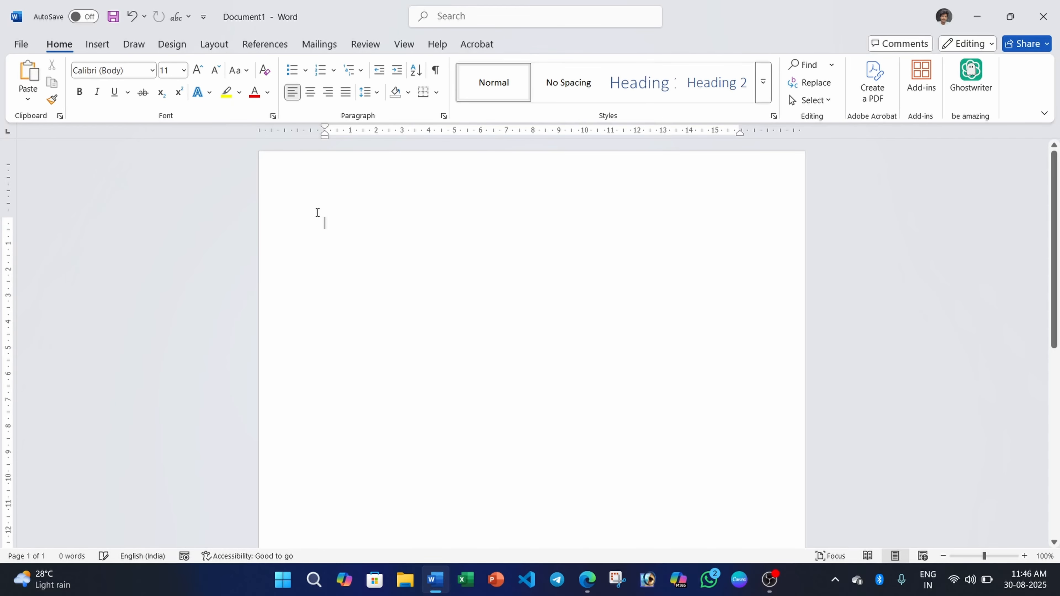
click(98, 43)
click(111, 79)
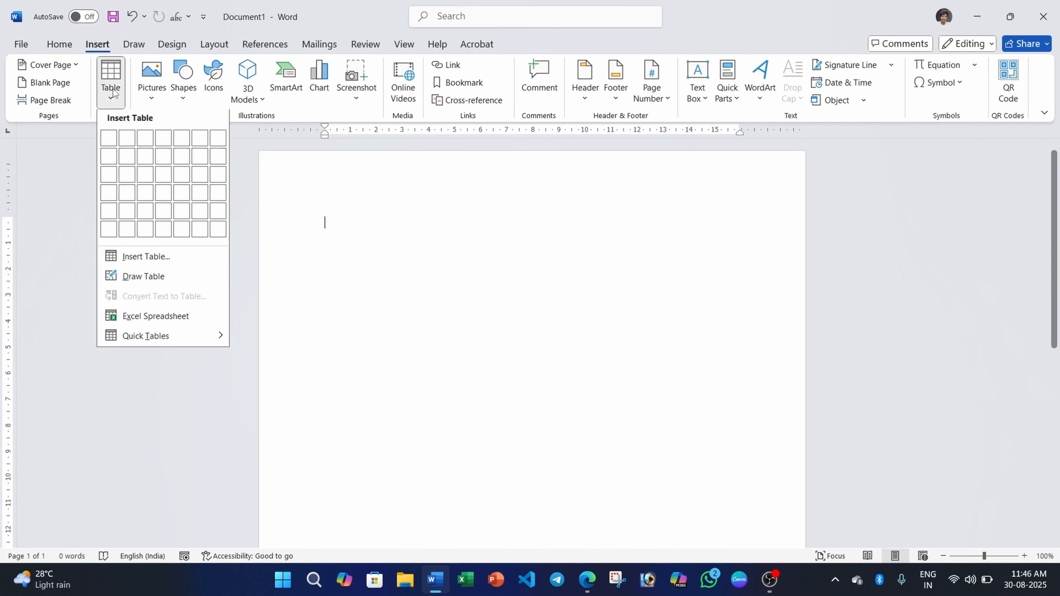
click(125, 279)
mouse_move(369, 235)
mouse_down()
mouse_move(397, 286)
mouse_move(612, 310)
mouse_move(656, 295)
mouse_up()
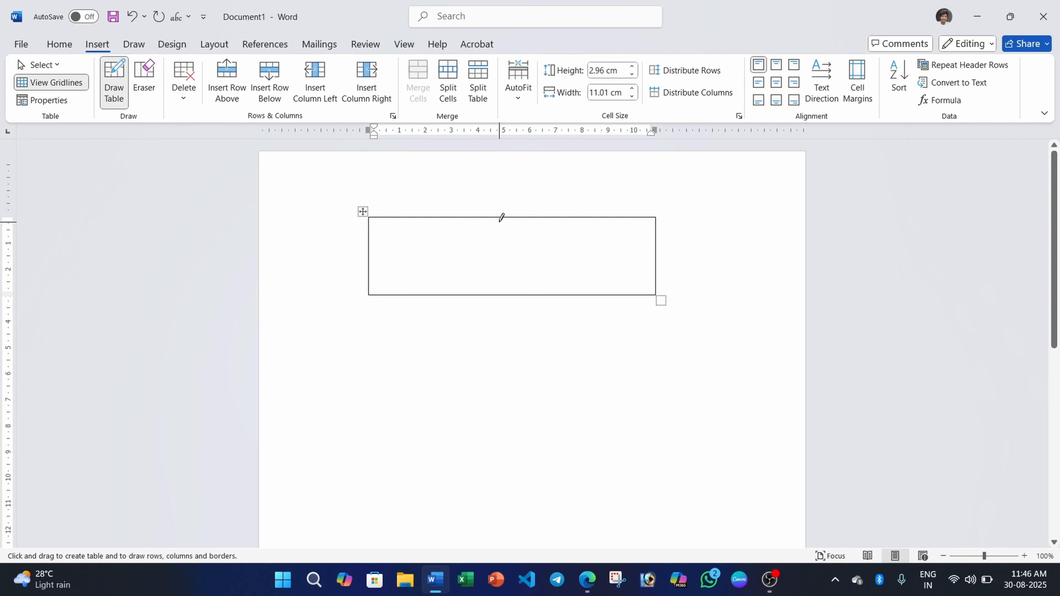
Draw a vertical divider, a horizontal divider in the right cell, and diagonals in the left and upper-right cells, and exit Draw Table
drag(500, 216, 499, 295)
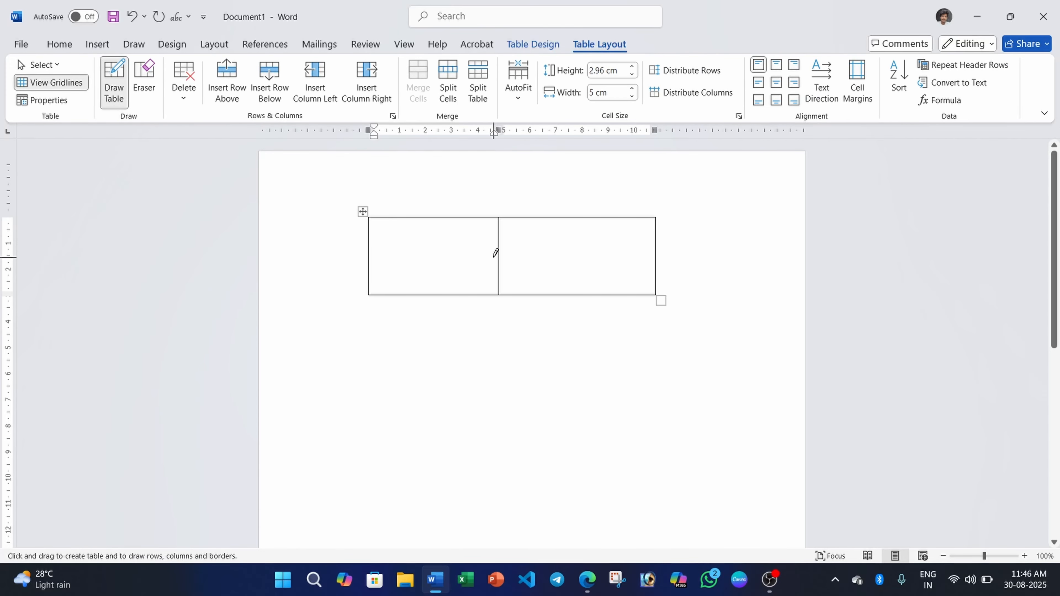
drag(500, 256, 647, 256)
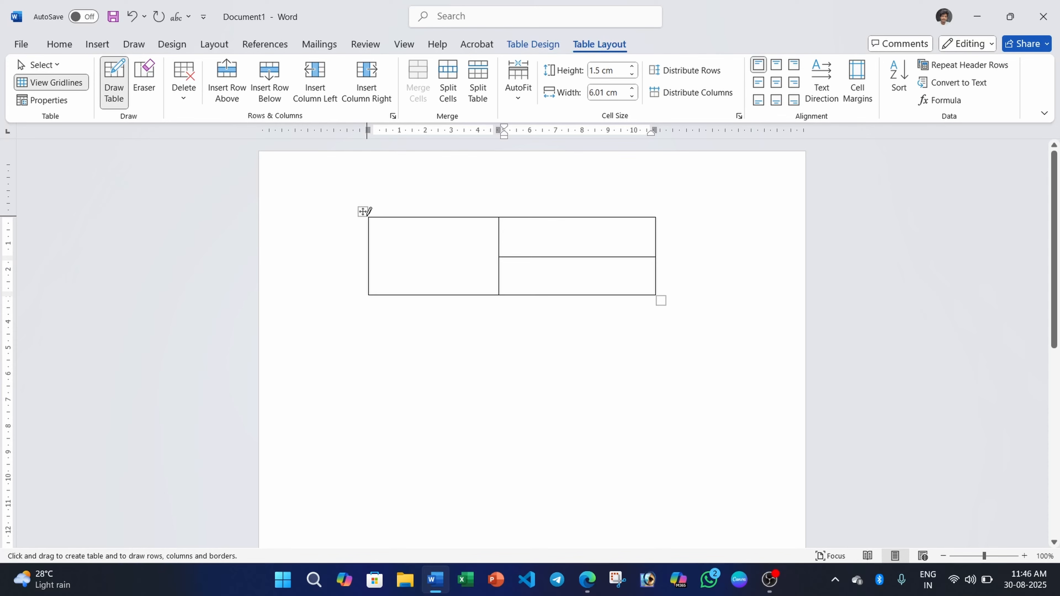
drag(369, 219, 499, 294)
drag(500, 221, 661, 257)
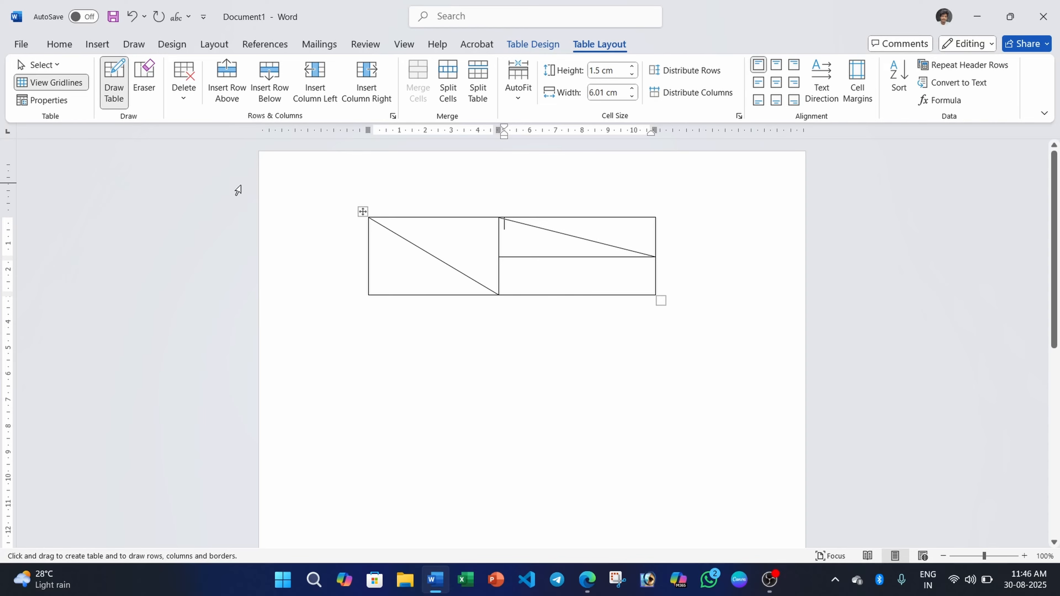
click(105, 72)
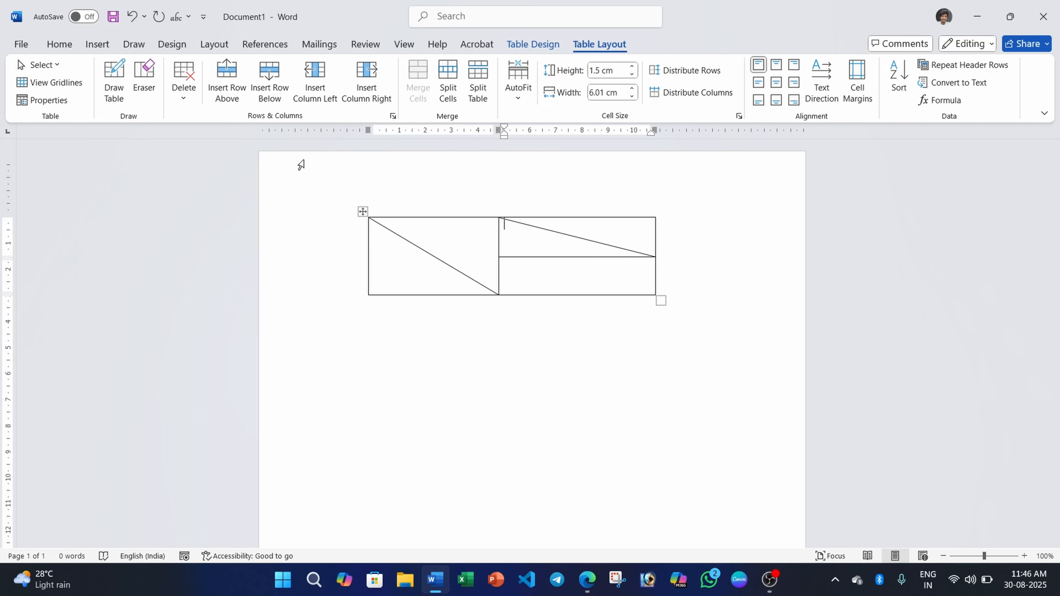
Delete the drawn table and enter the numbers 45, 96 and 58 on separate lines
click(362, 212)
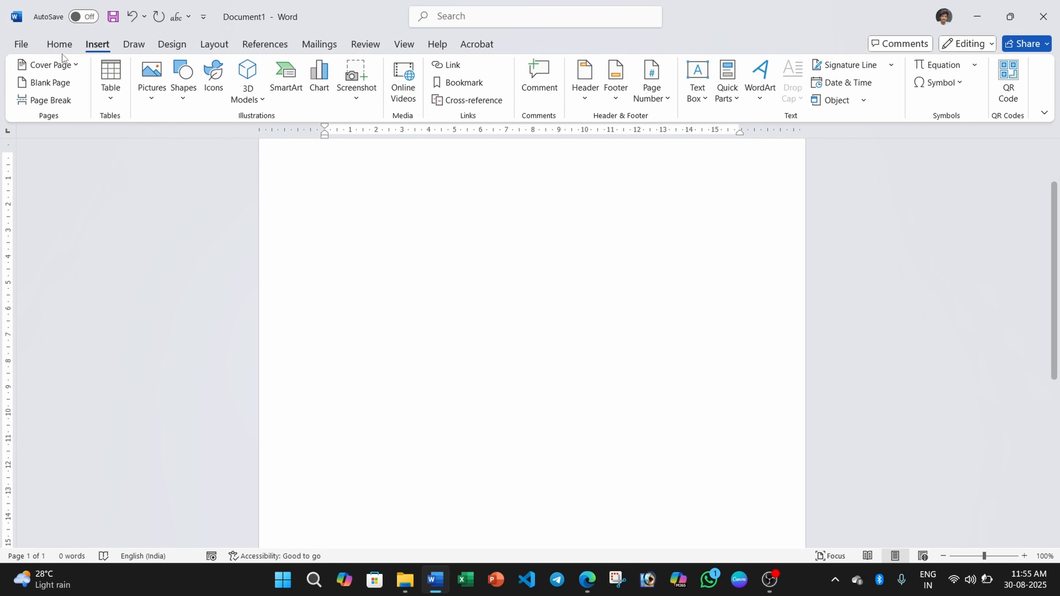
click(110, 89)
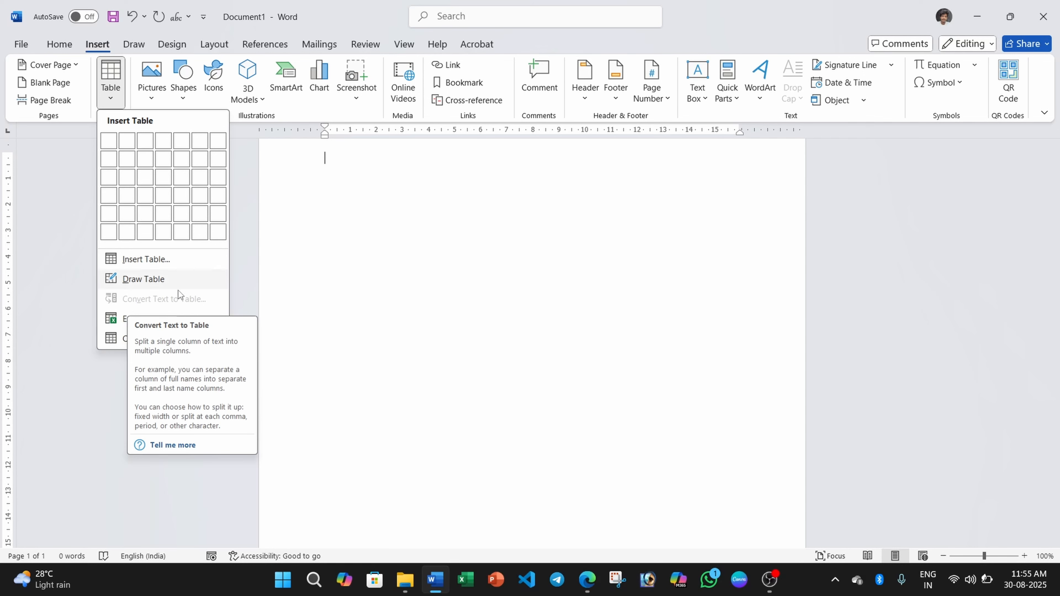
click(326, 164)
text(45)
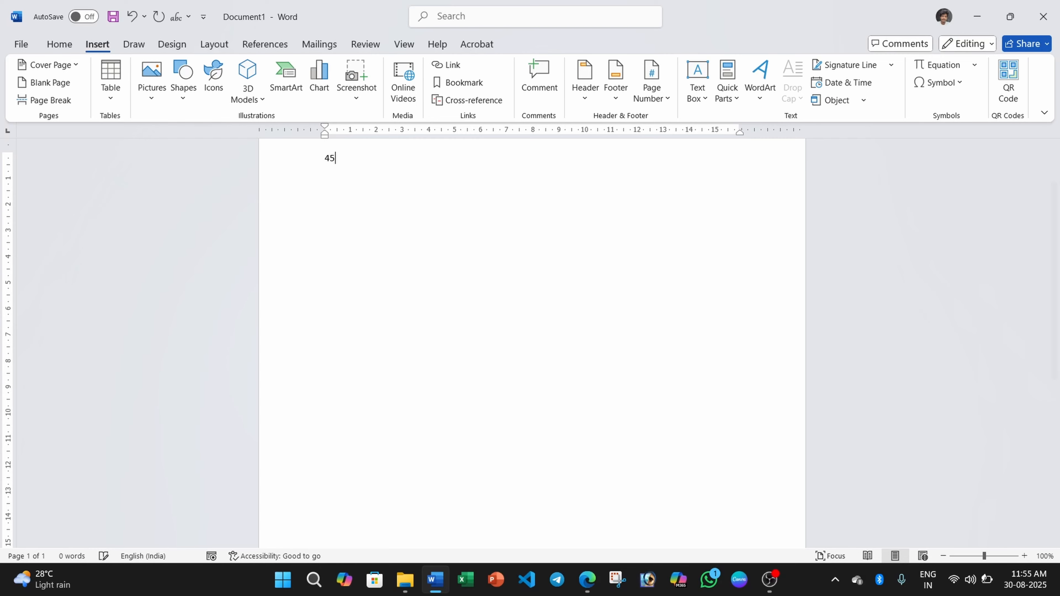
key(Return)
text(96)
key(Return)
text(58)
key(Return)
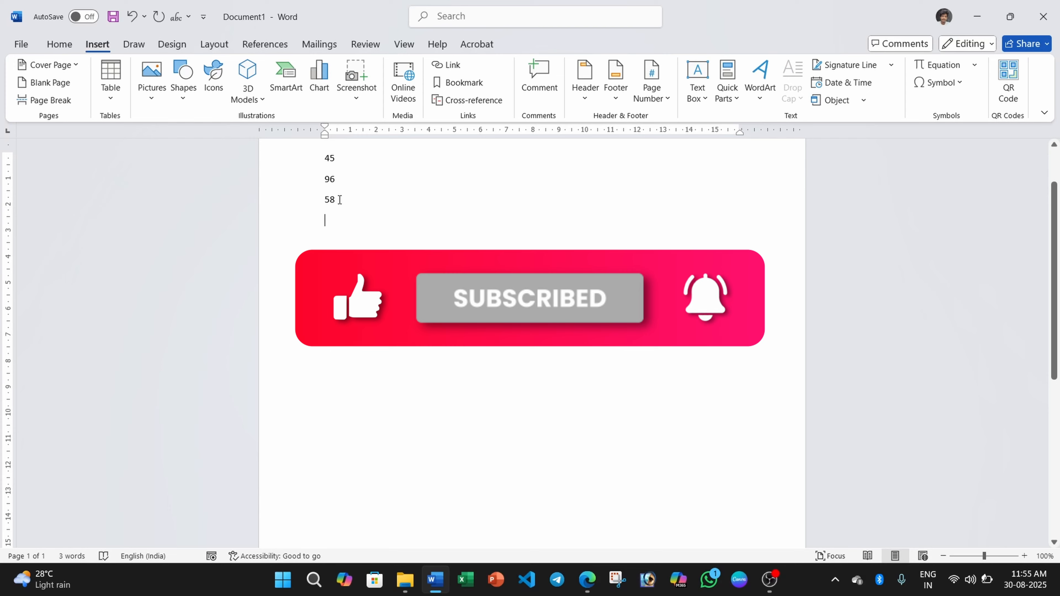
Convert the three lines of numbers into a table with 2 columns
drag(340, 201, 322, 157)
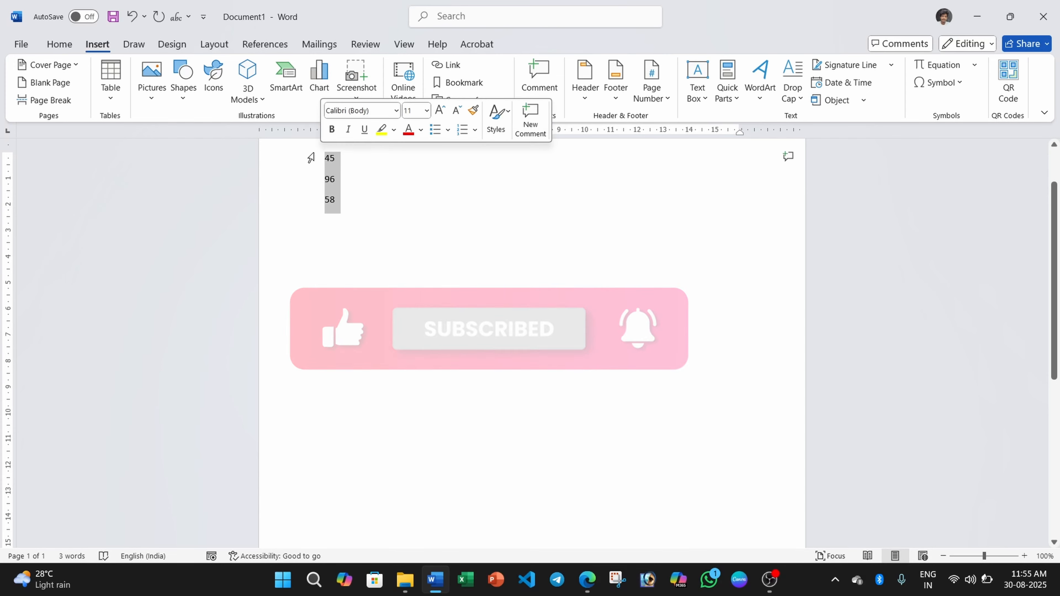
click(108, 92)
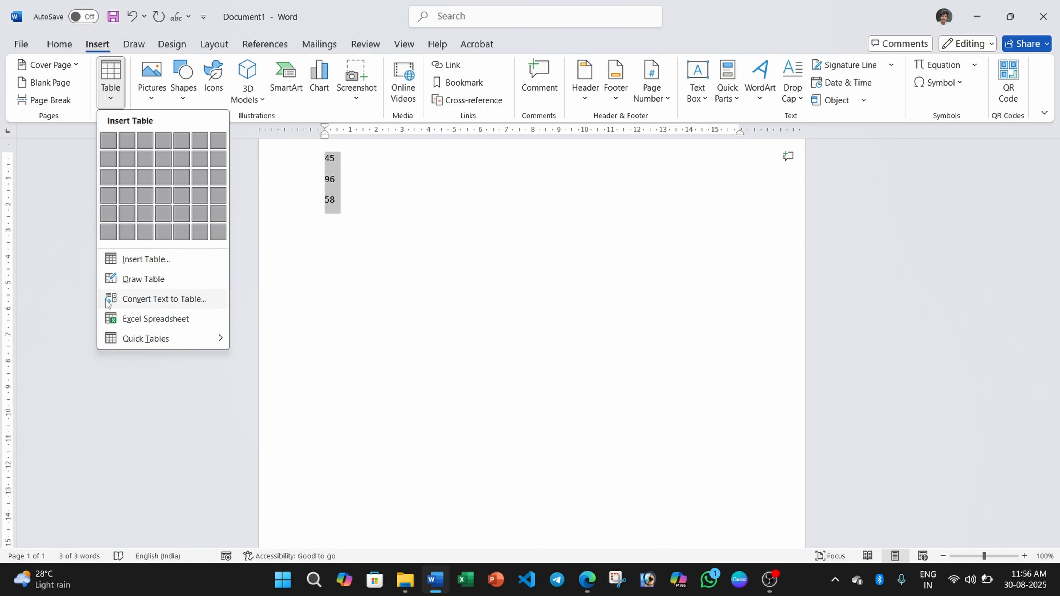
click(130, 300)
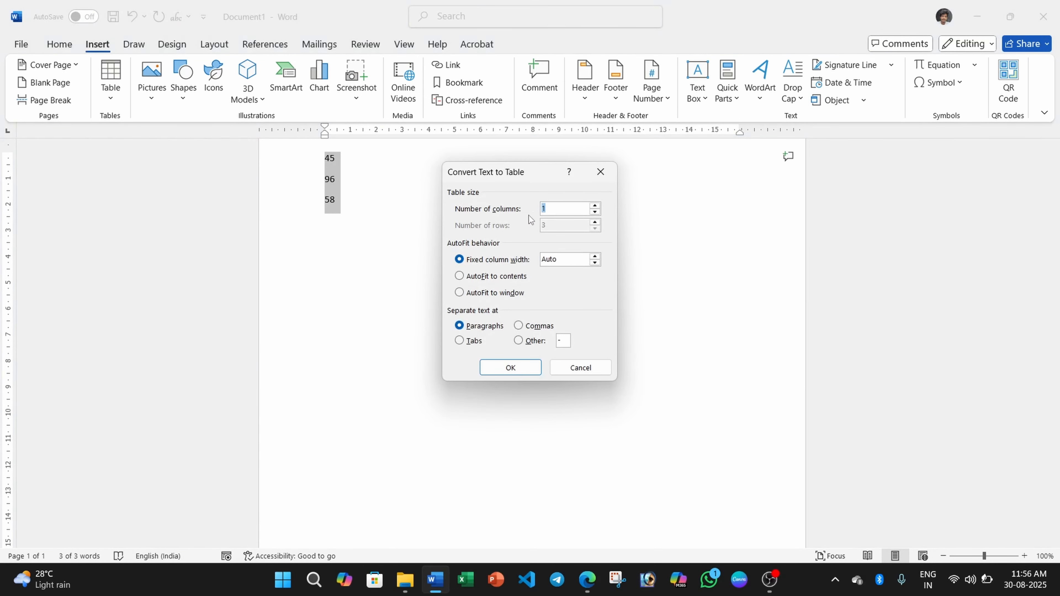
click(594, 205)
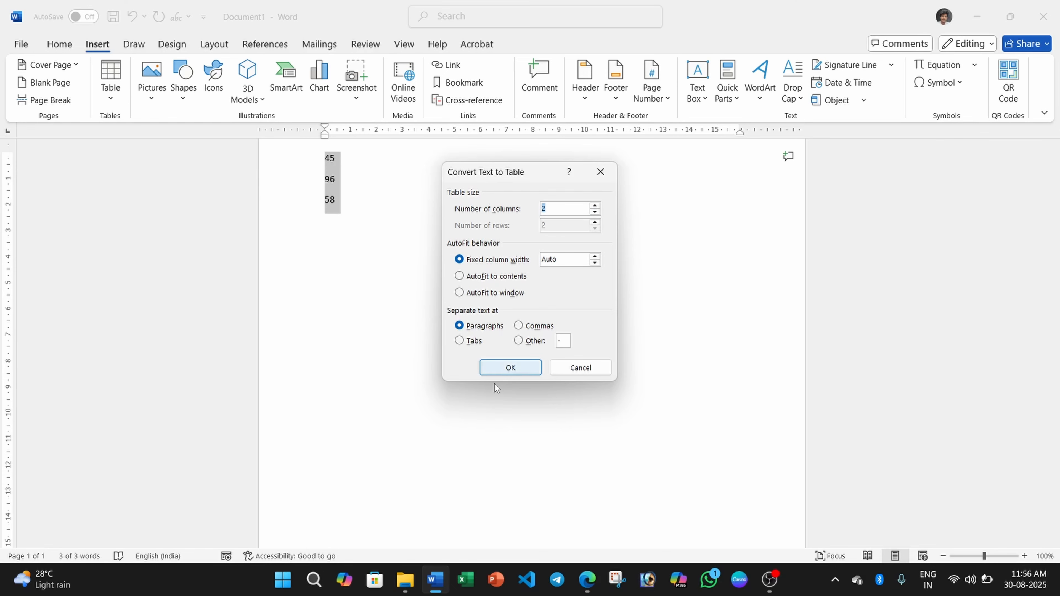
click(508, 371)
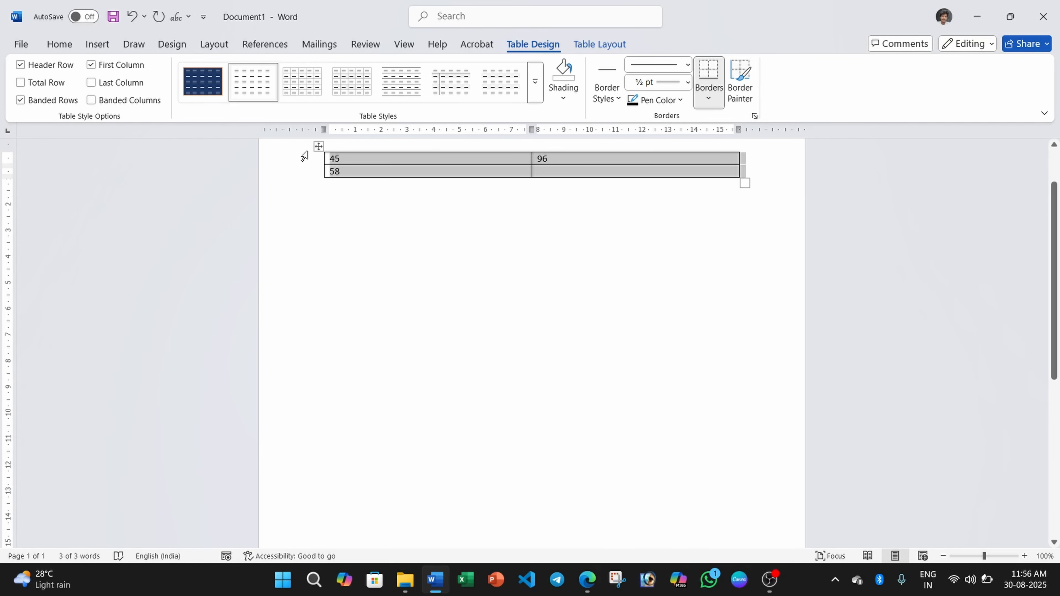
Delete the converted table and insert an Excel spreadsheet in the document
key(BackSpace)
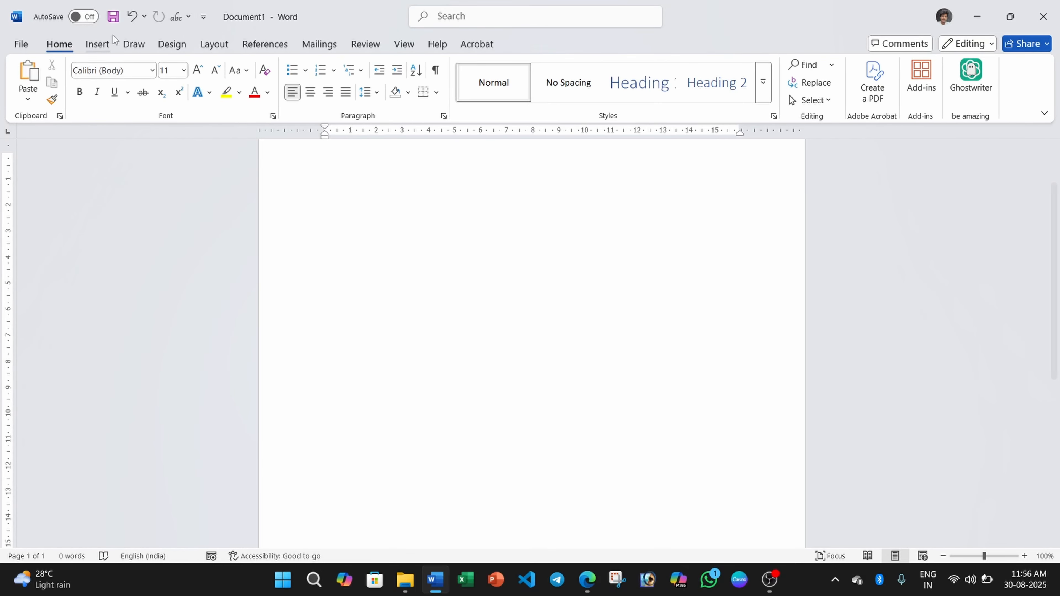
click(97, 44)
click(111, 81)
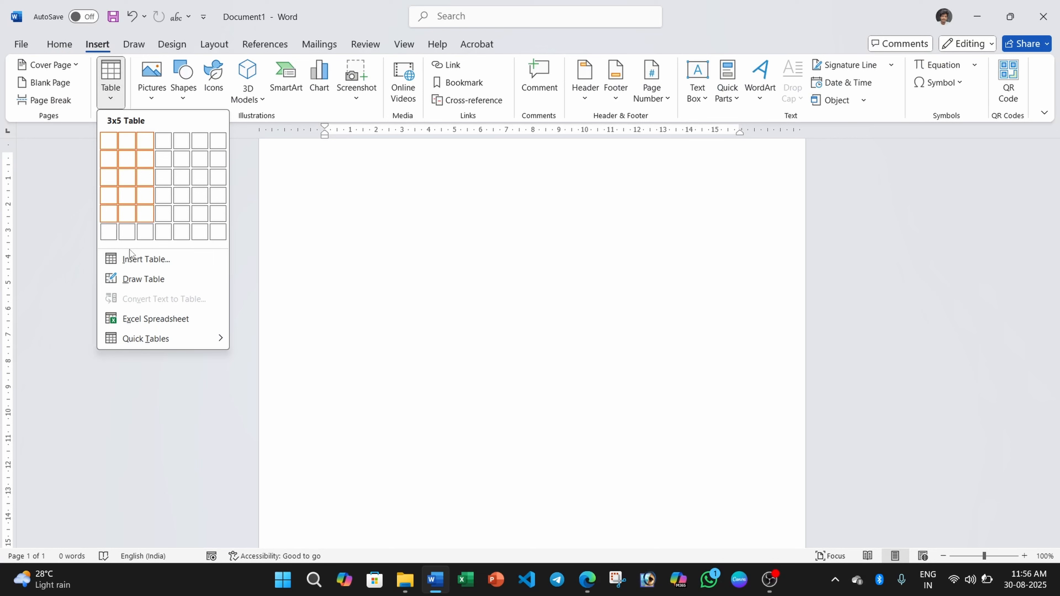
click(130, 323)
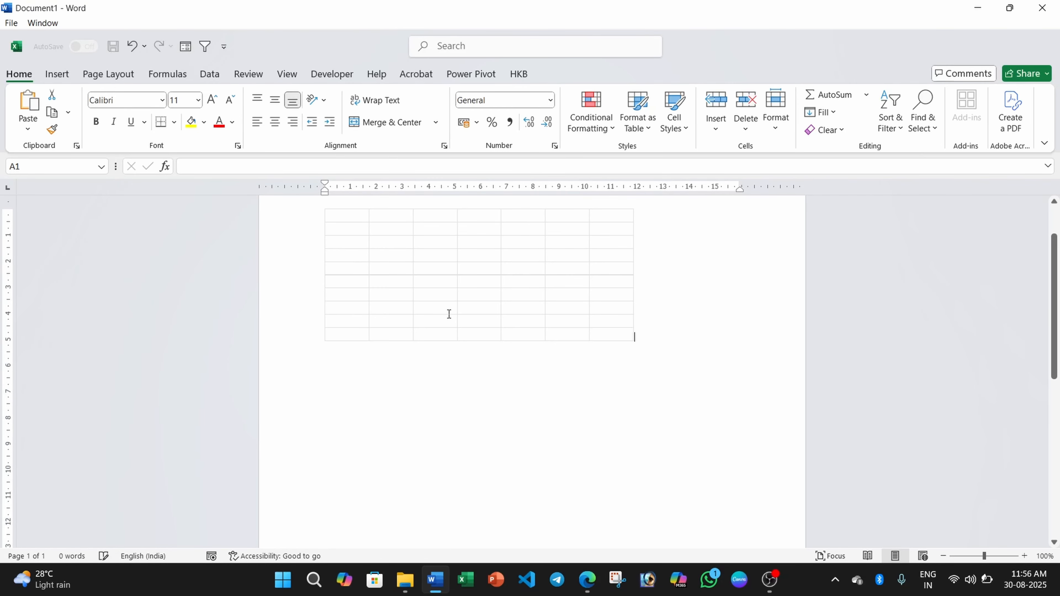
Enter "january" in cell A1 of the embedded spreadsheet and fill the month series down to A12
text(j)
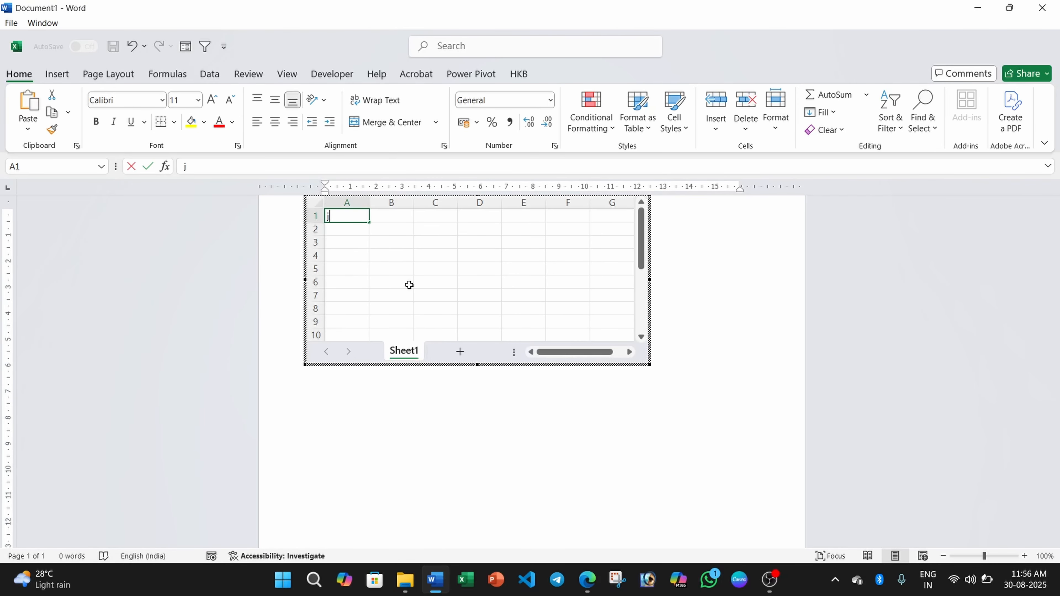
text(nanuary)
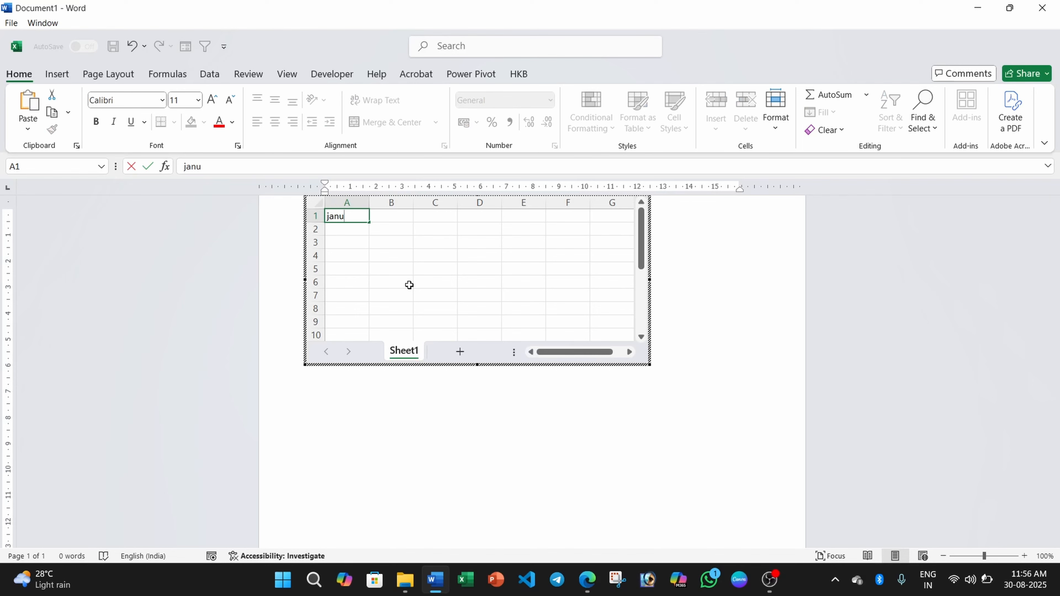
click(409, 285)
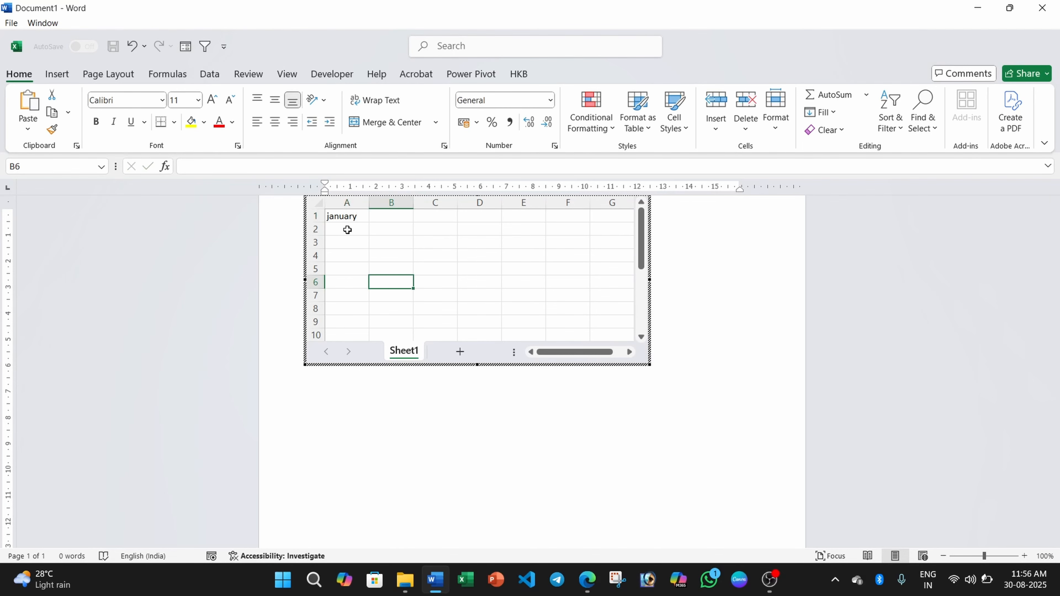
click(339, 217)
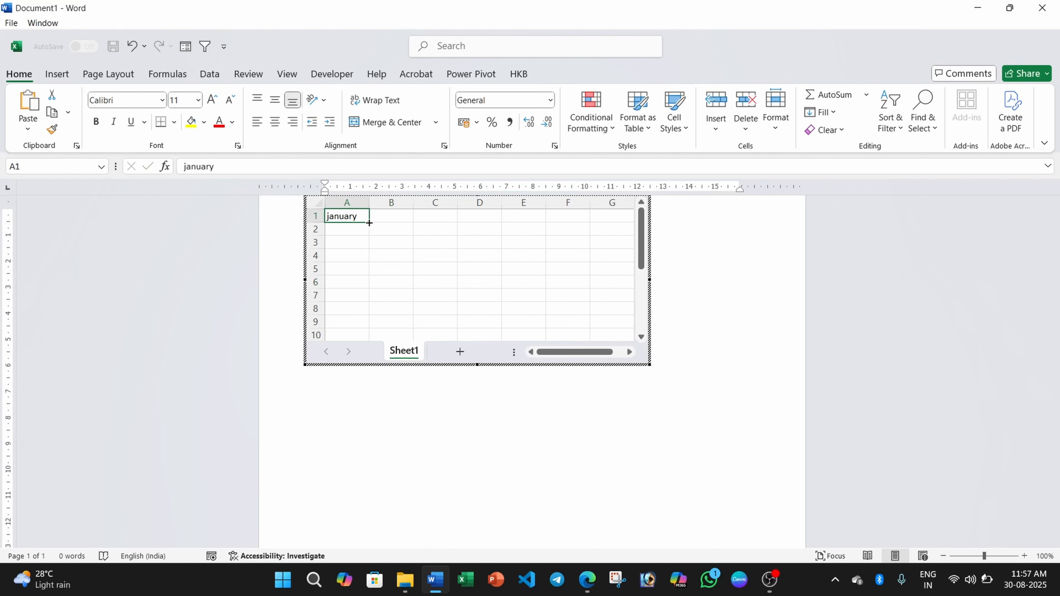
drag(369, 225, 367, 327)
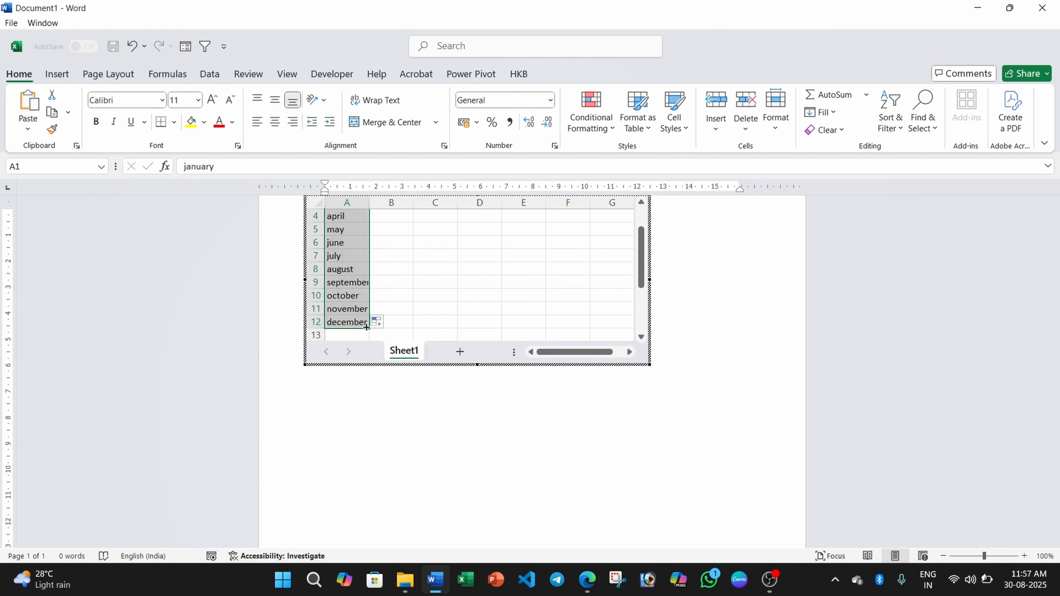
Leave spreadsheet editing and delete the embedded spreadsheet from the document
click(728, 303)
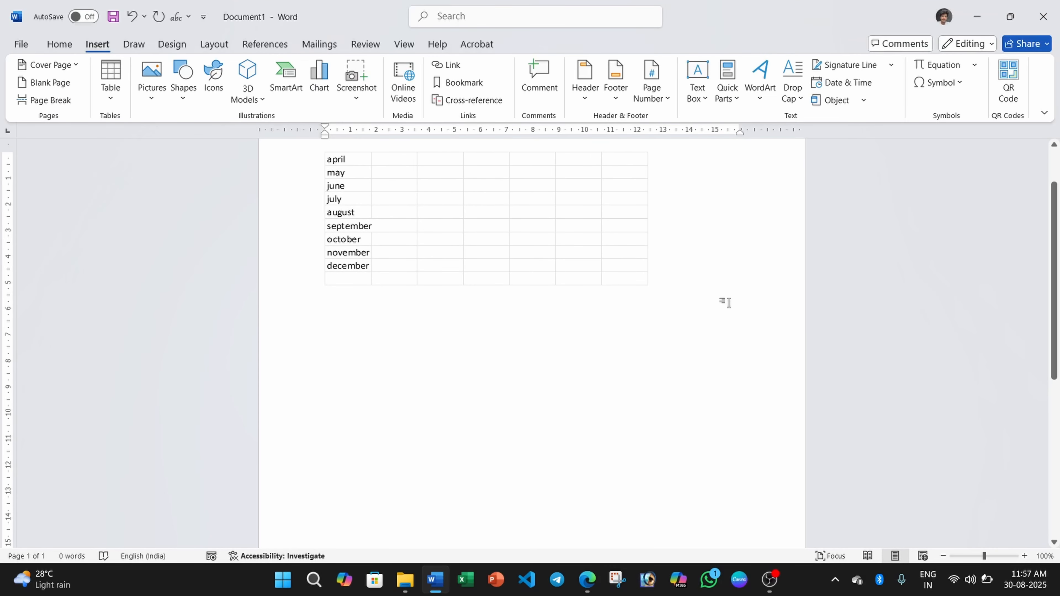
scroll(583, 211, up, 2)
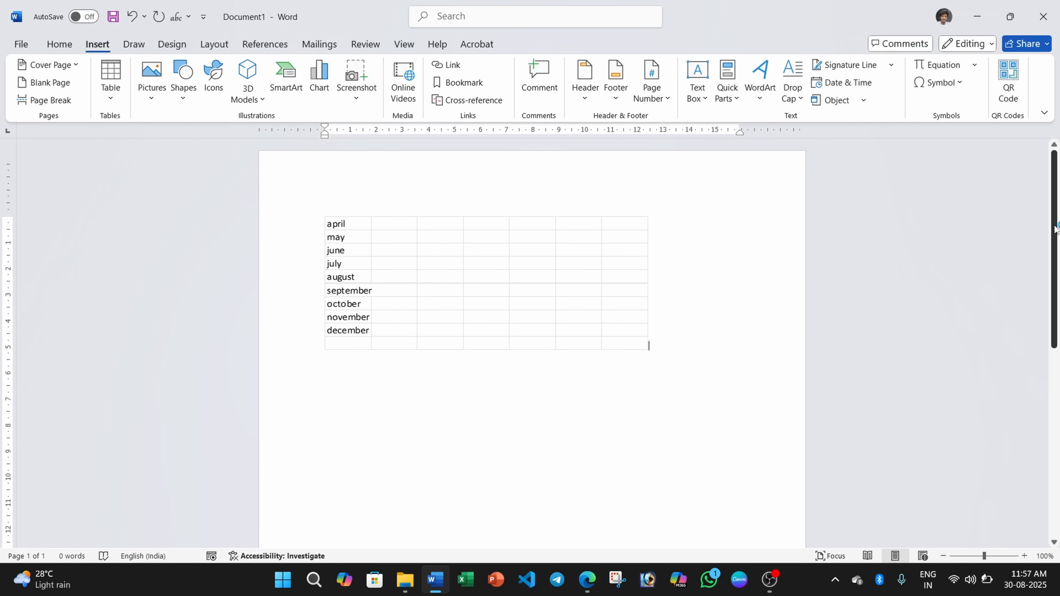
click(392, 245)
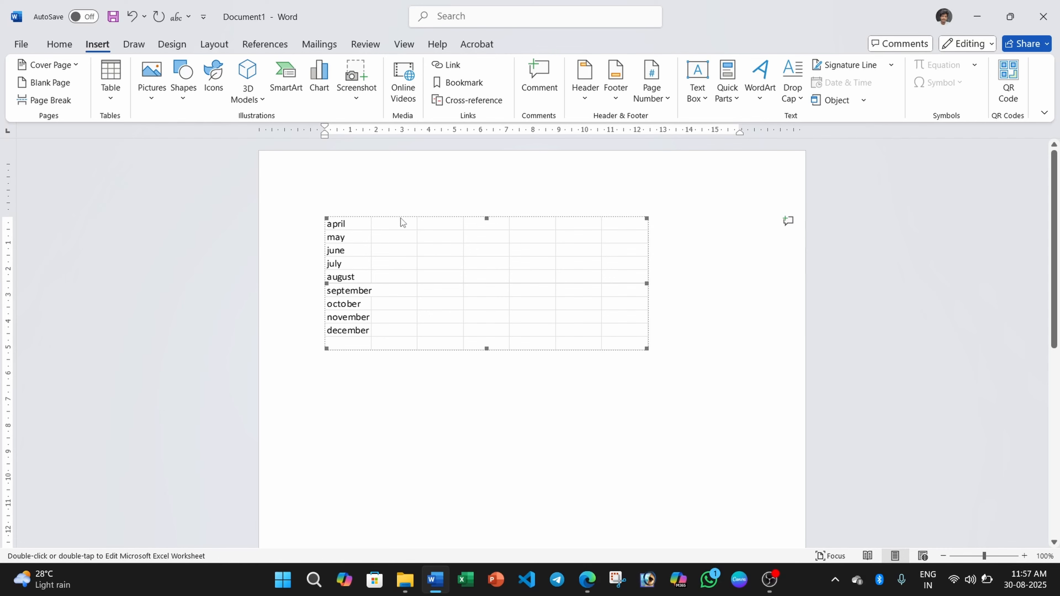
key(Delete)
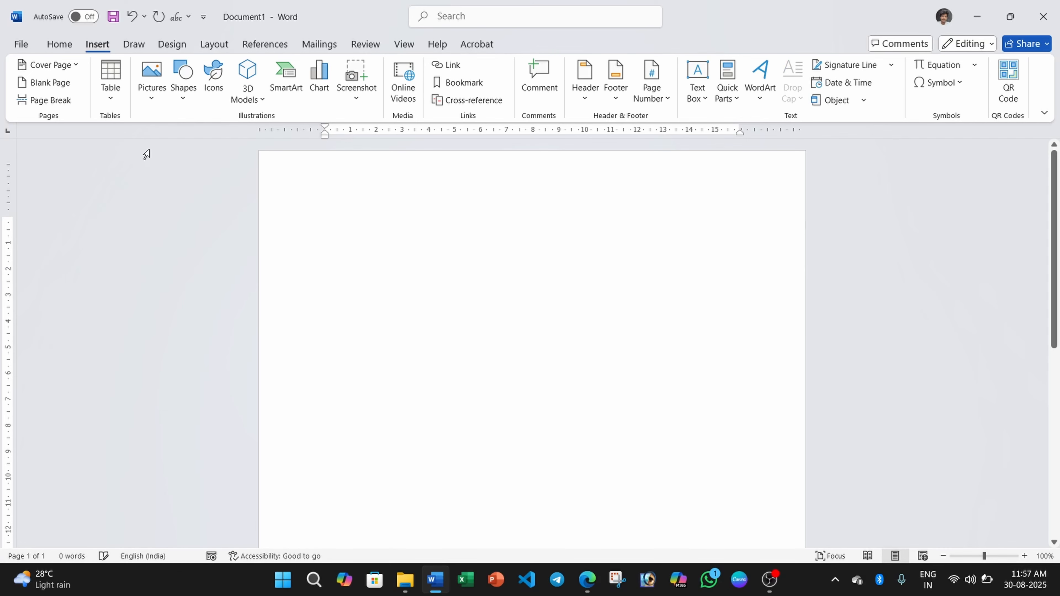
Insert the Calendar 2 quick table into the blank document
click(114, 98)
mouse_move(123, 340)
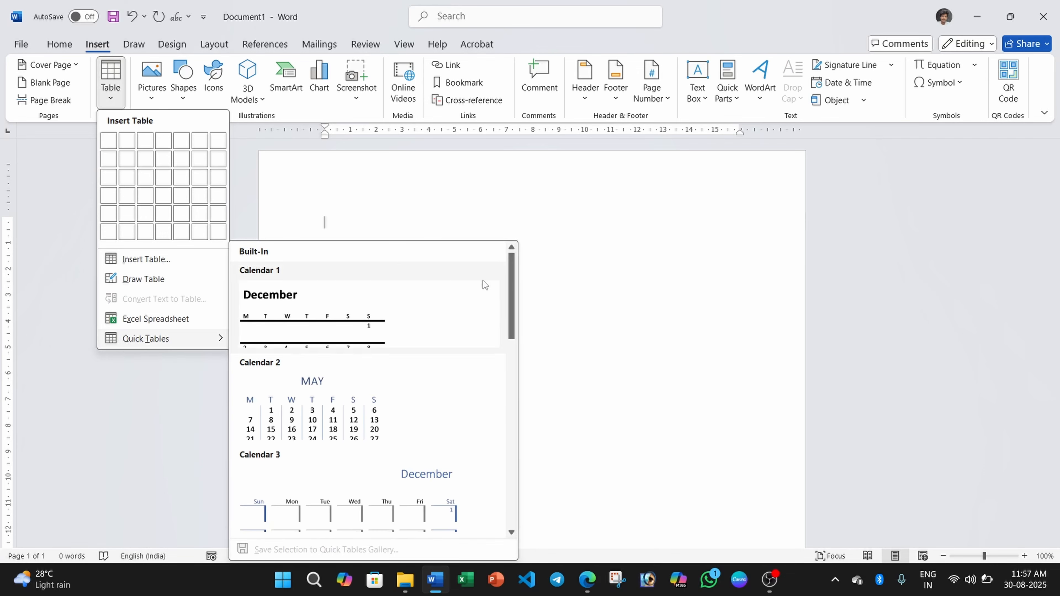
drag(513, 283, 515, 302)
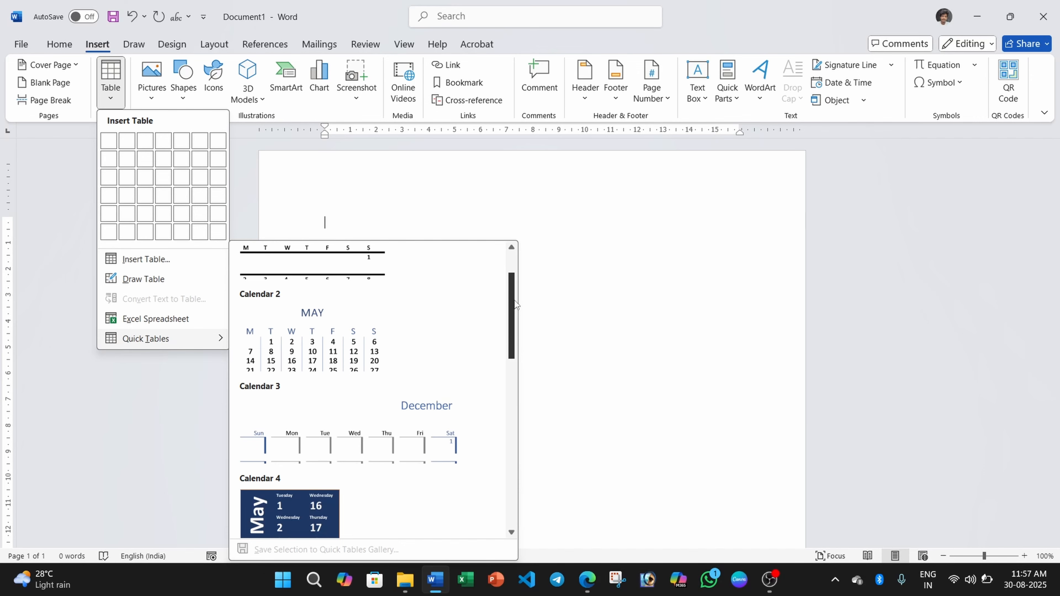
click(323, 333)
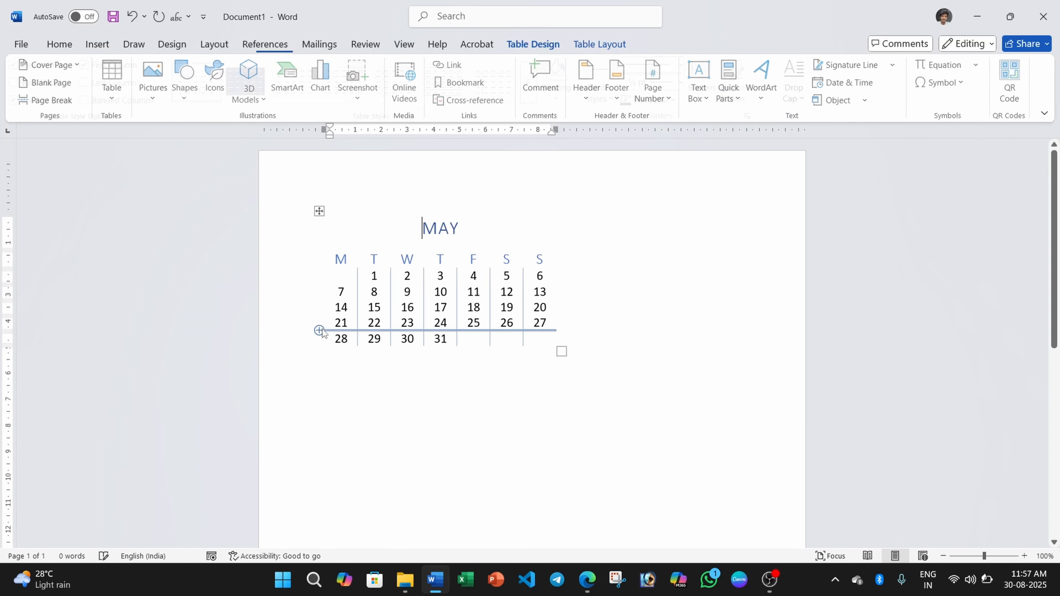
Enlarge the May calendar table to about 13 cm wide, and delete the whole table
drag(562, 351, 664, 402)
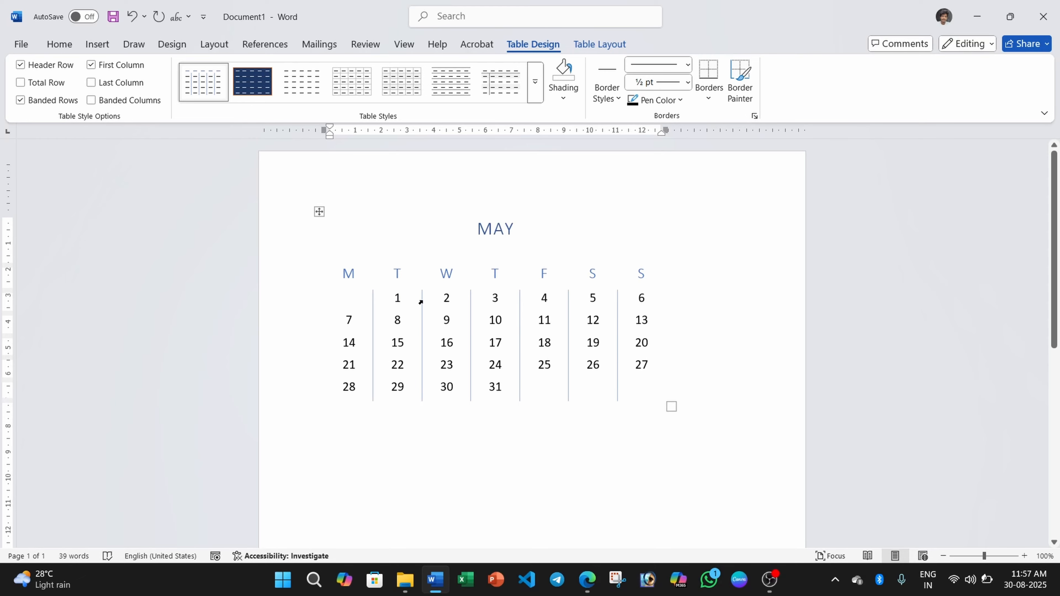
click(319, 212)
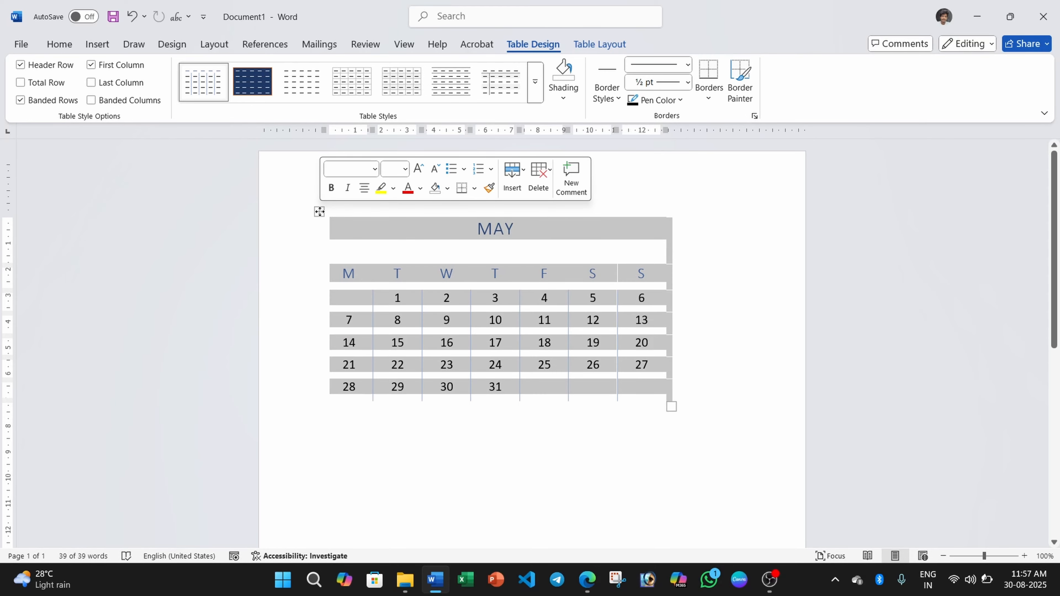
key(BackSpace)
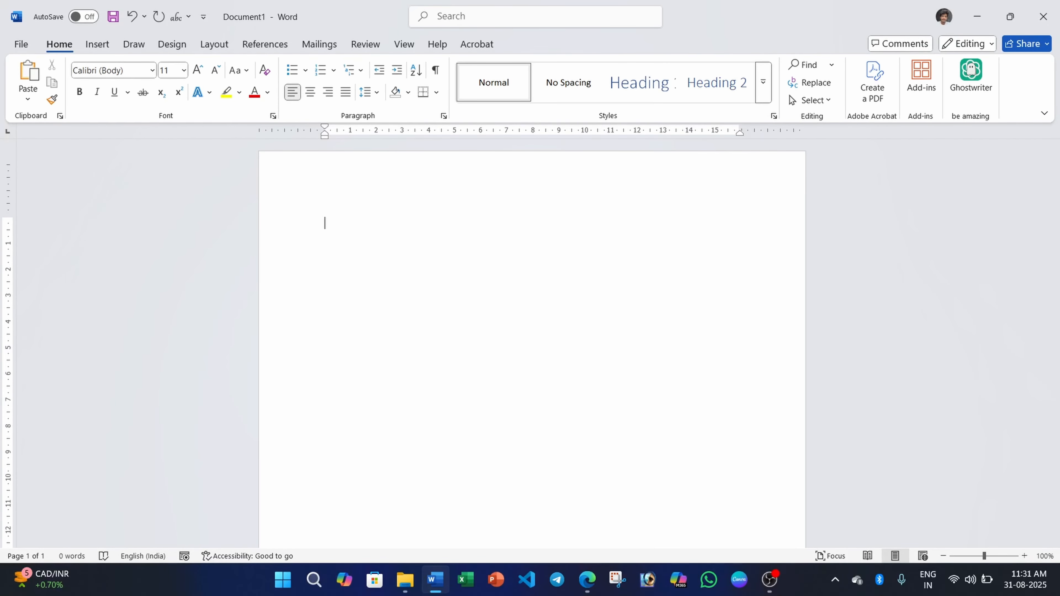
Insert a table with 5 columns and 3 rows in the empty document
click(98, 44)
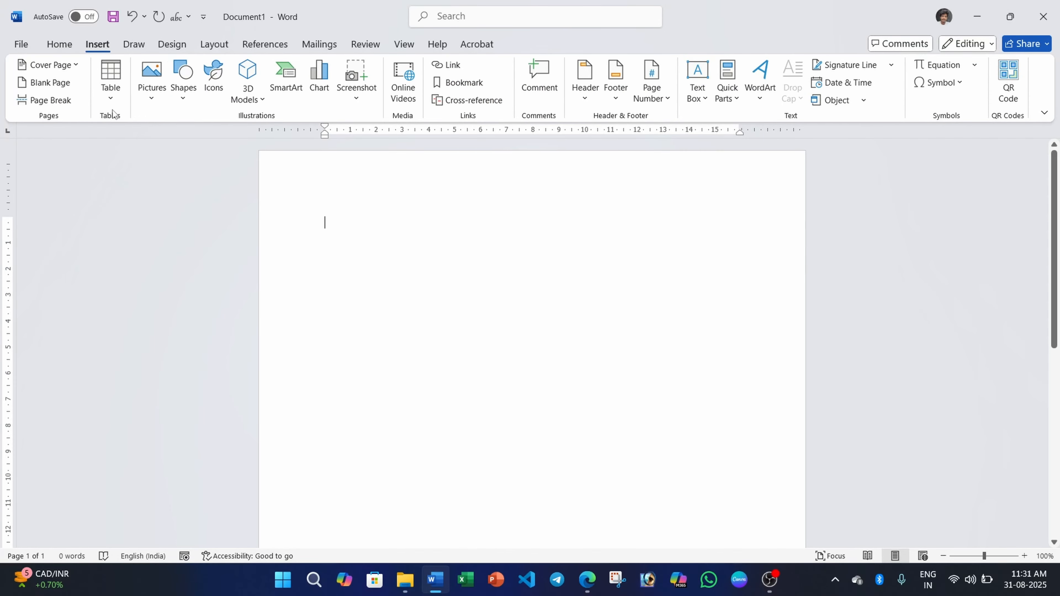
click(111, 90)
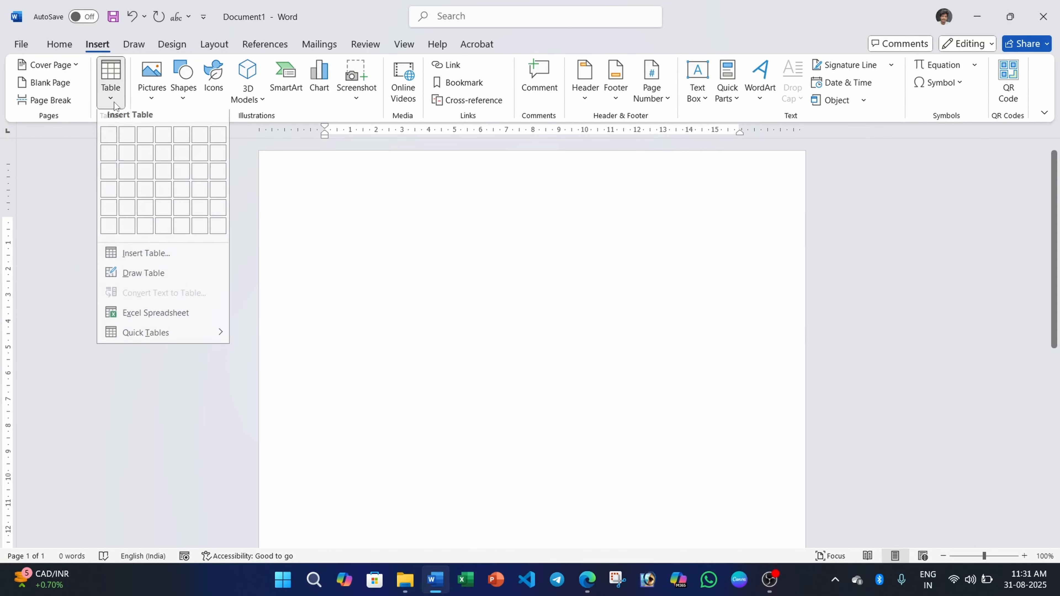
click(180, 189)
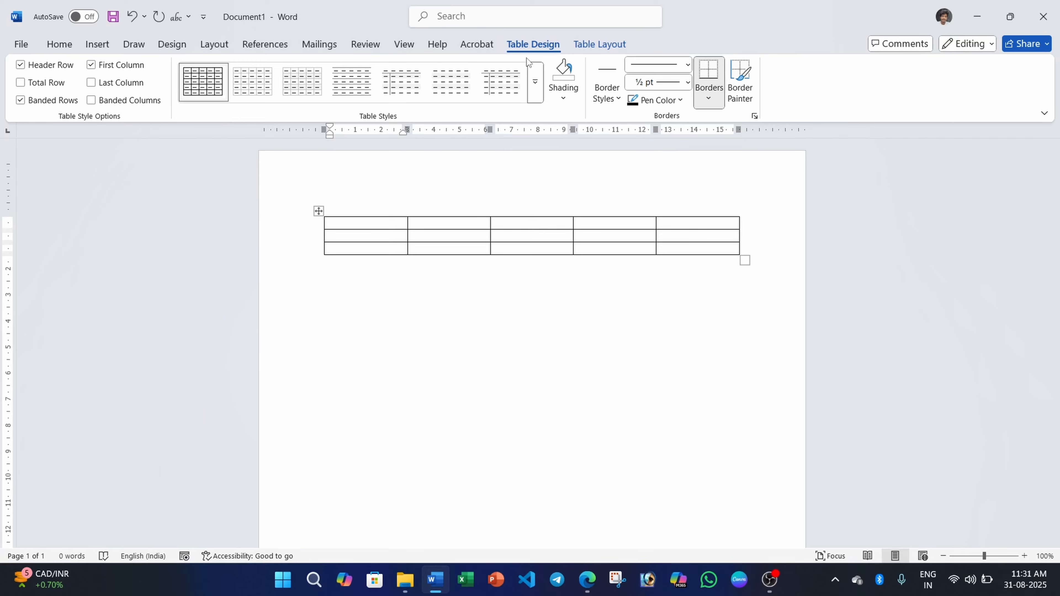
Turn off the Header Row, First Column and Banded Rows style options for the new table
click(583, 51)
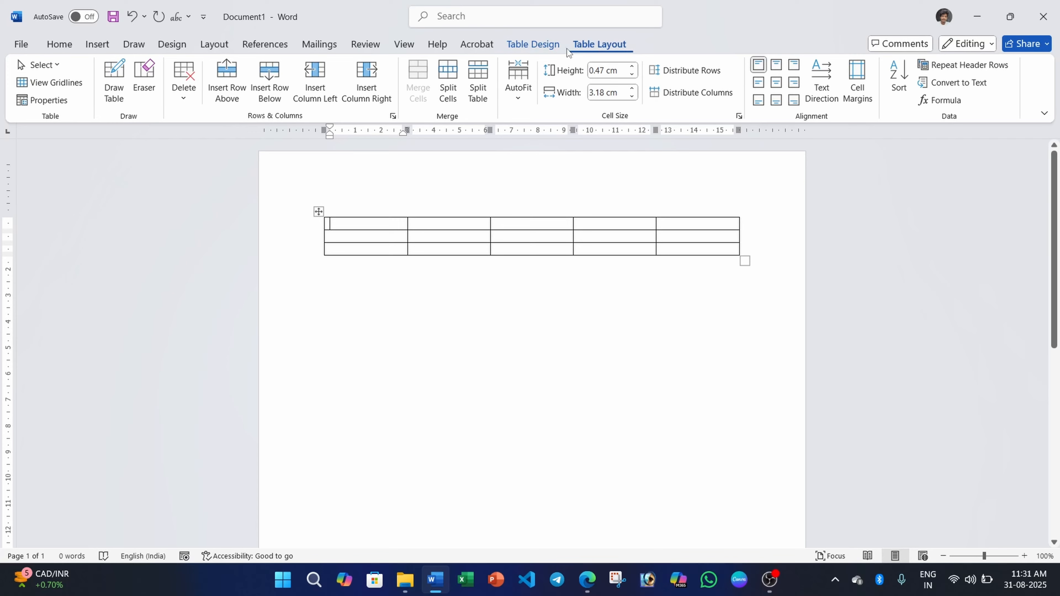
click(541, 46)
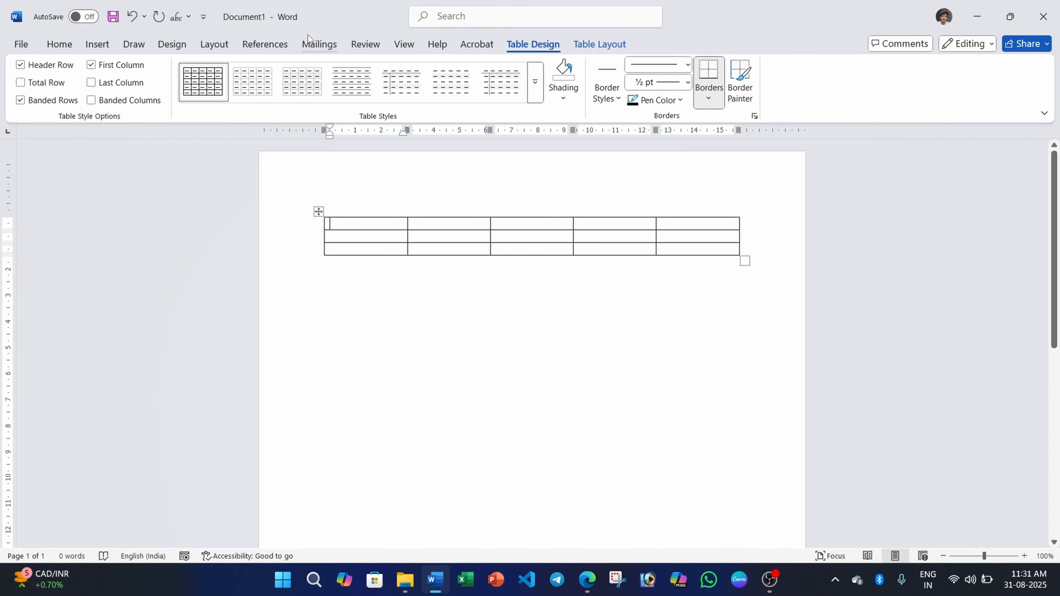
click(13, 64)
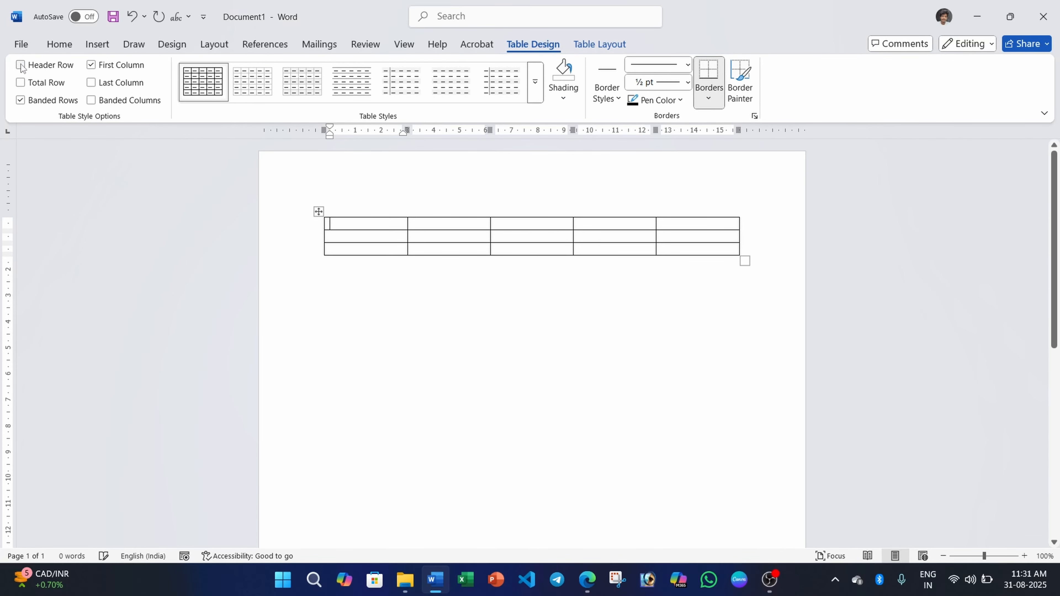
click(91, 65)
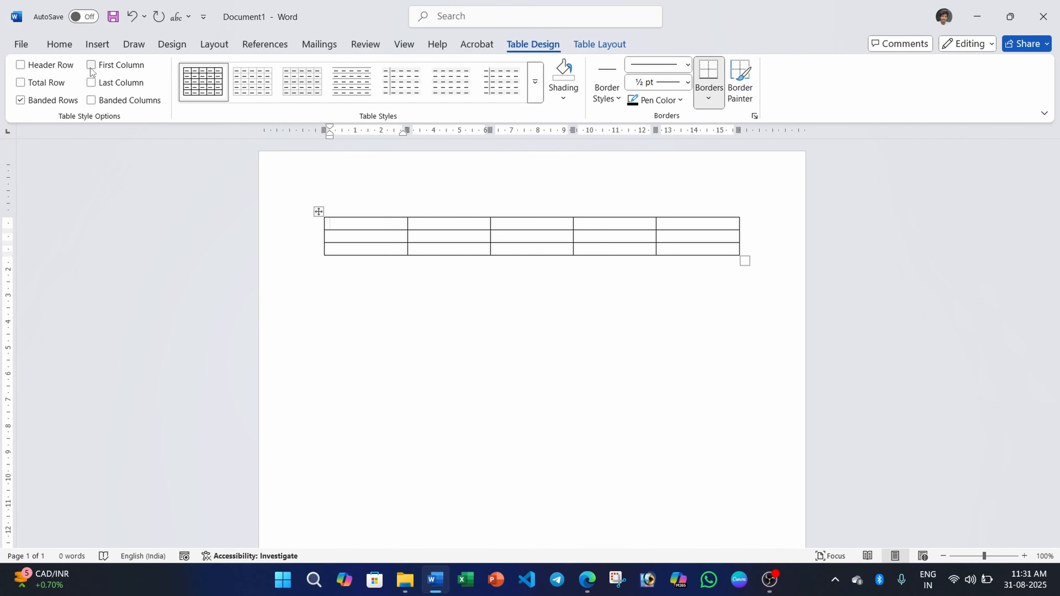
click(19, 101)
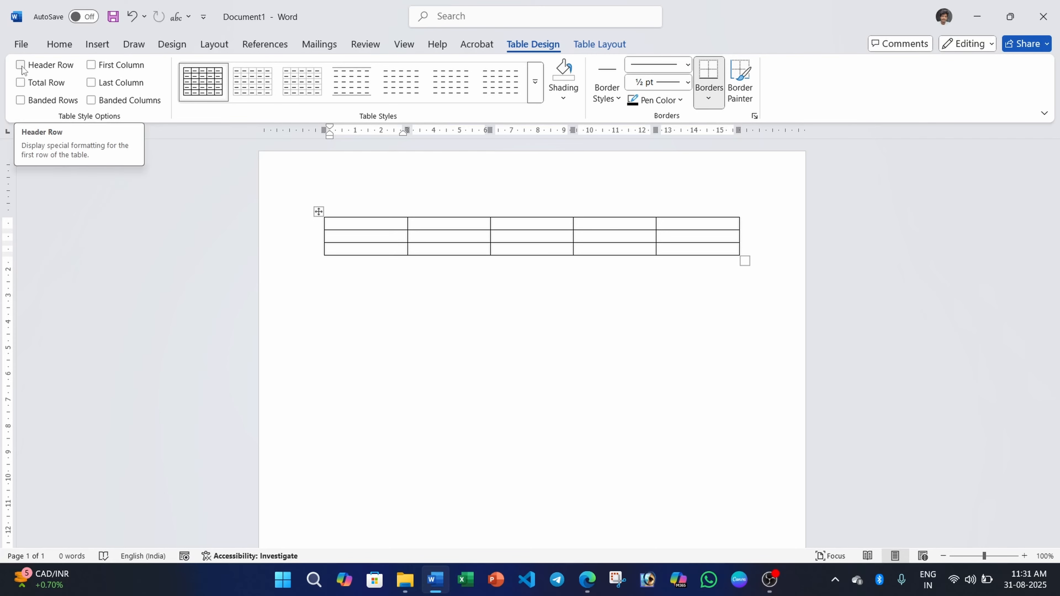
click(20, 65)
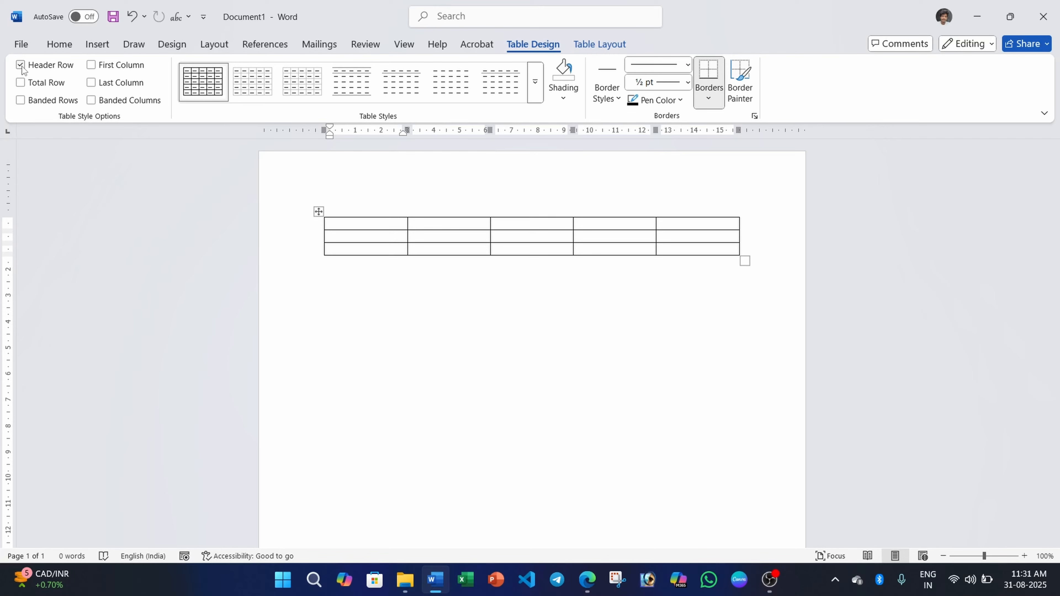
click(20, 65)
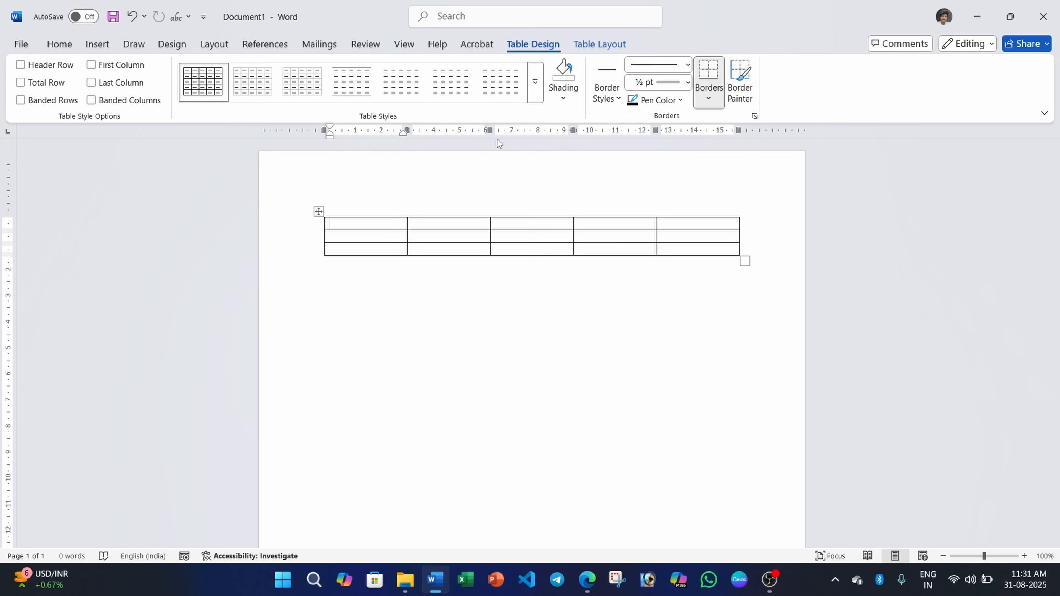
Apply the blue Grid Table 4 - Accent 5 style to the table and turn on its Header Row option
click(539, 101)
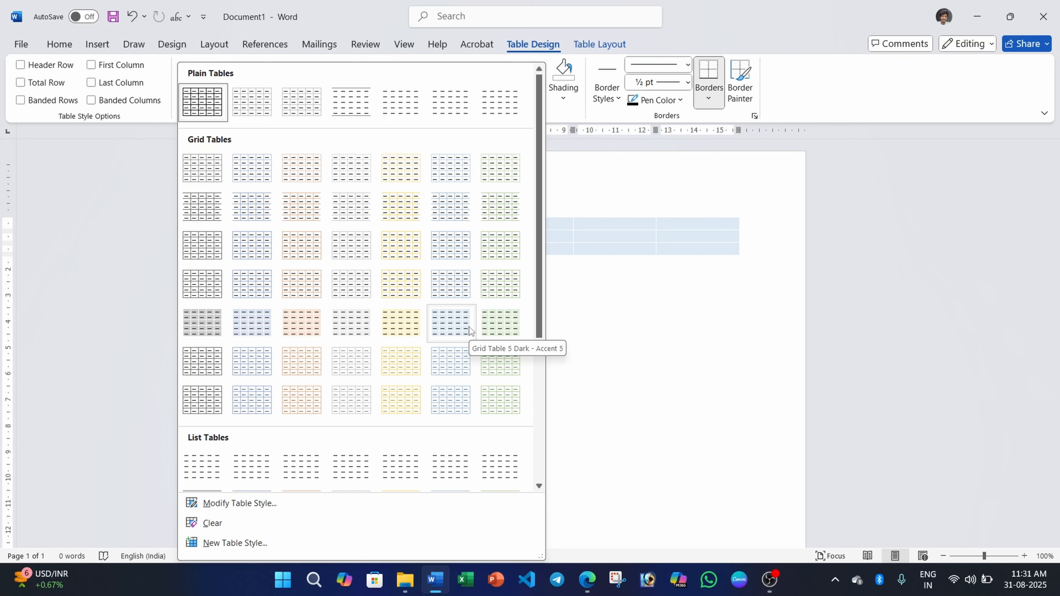
click(452, 293)
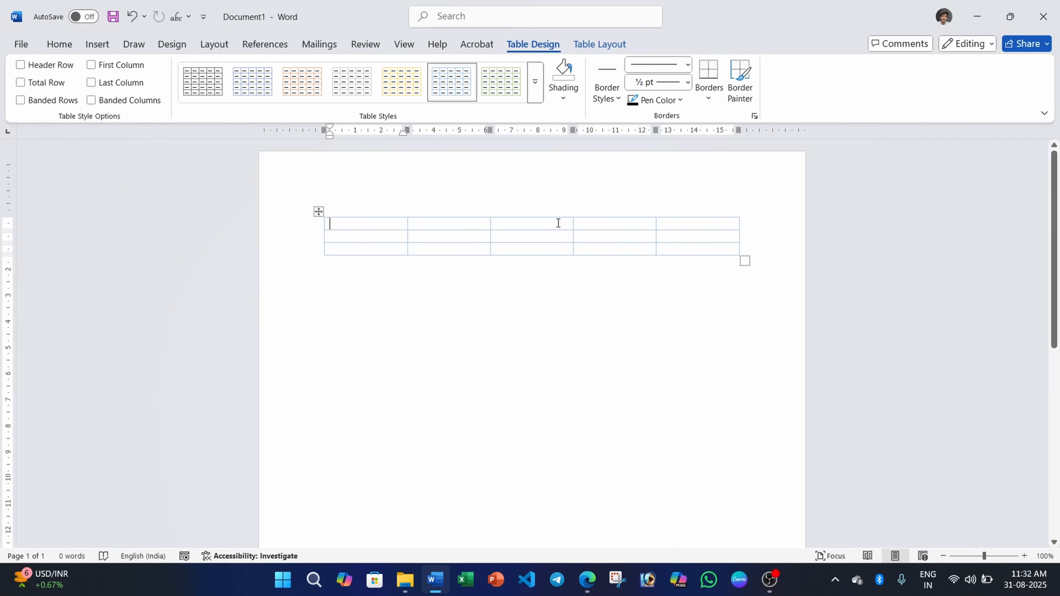
click(22, 65)
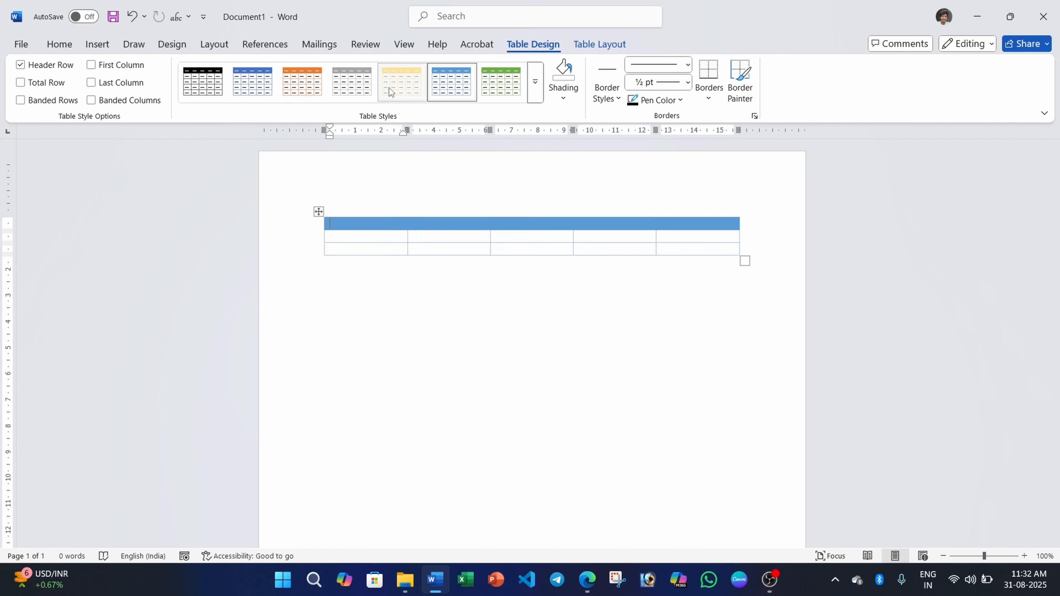
Change the table to the orange version of the same grid style and try the Total Row option on and off
click(302, 83)
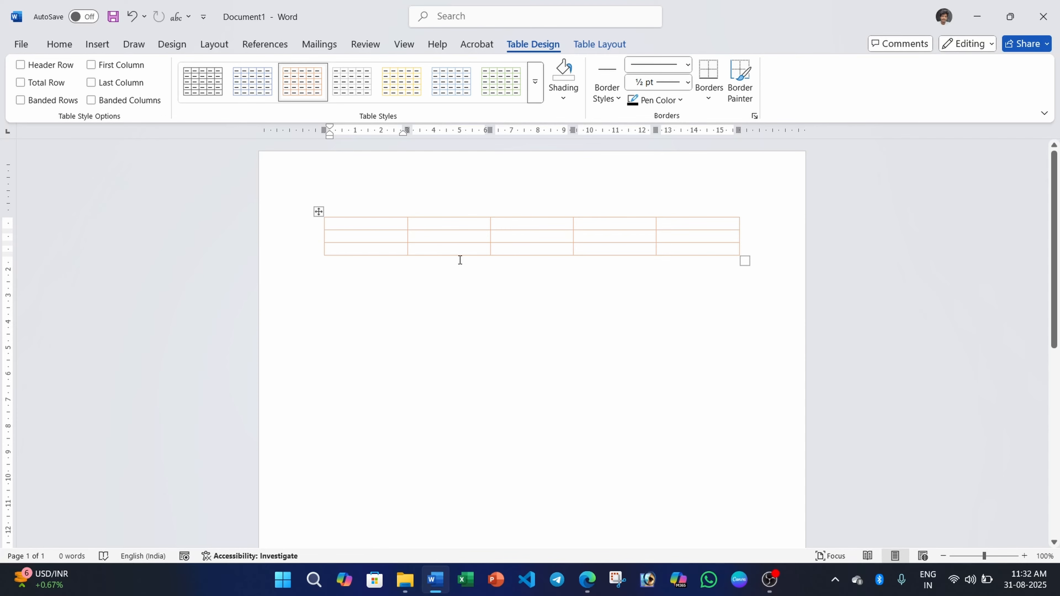
click(20, 83)
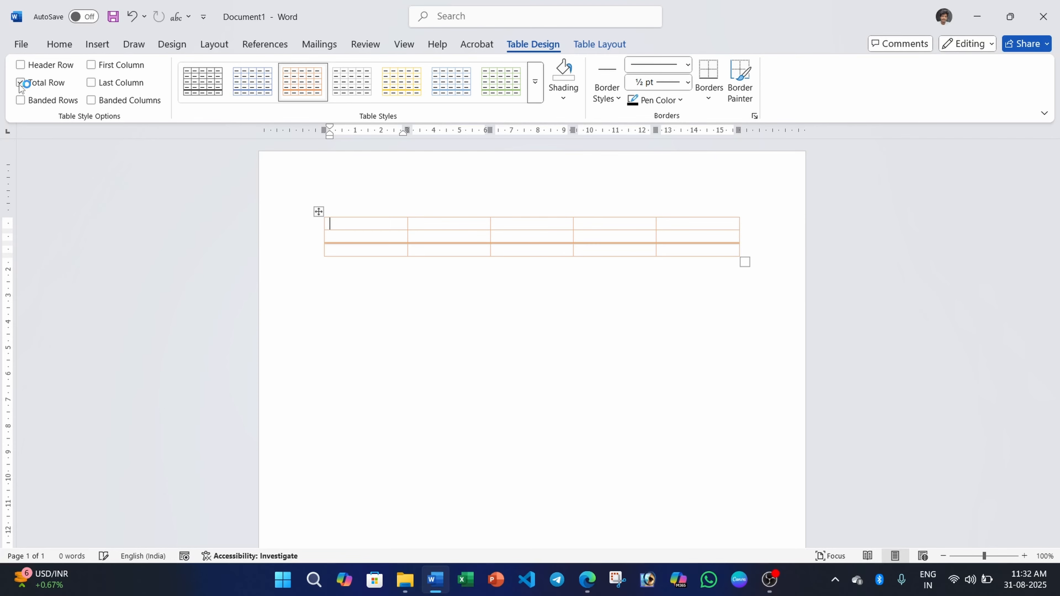
click(20, 82)
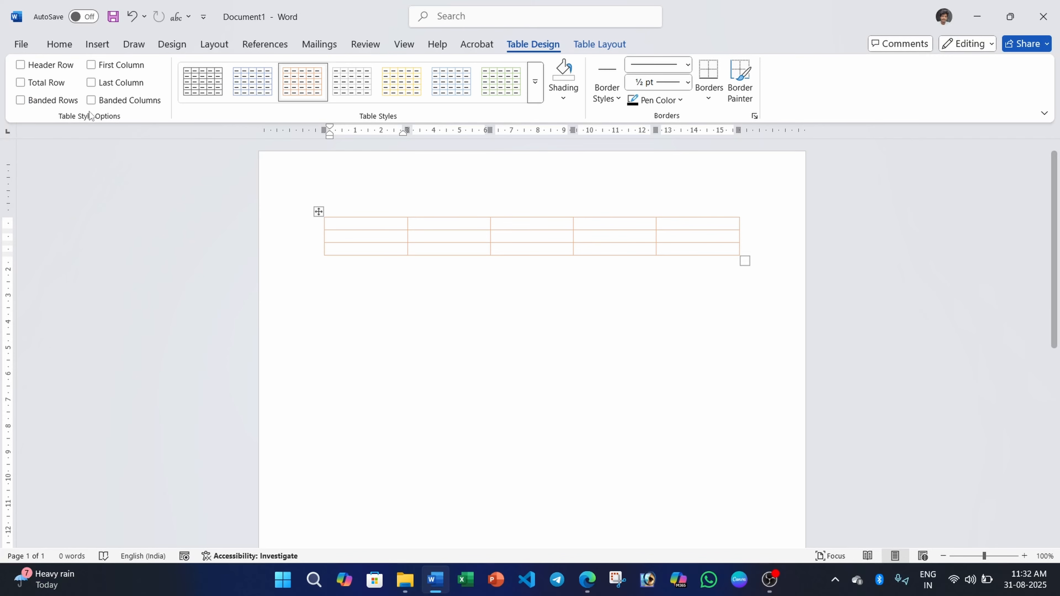
Toggle the Banded Rows option repeatedly to compare the row shading, leaving it turned on
click(20, 99)
click(20, 100)
click(20, 100)
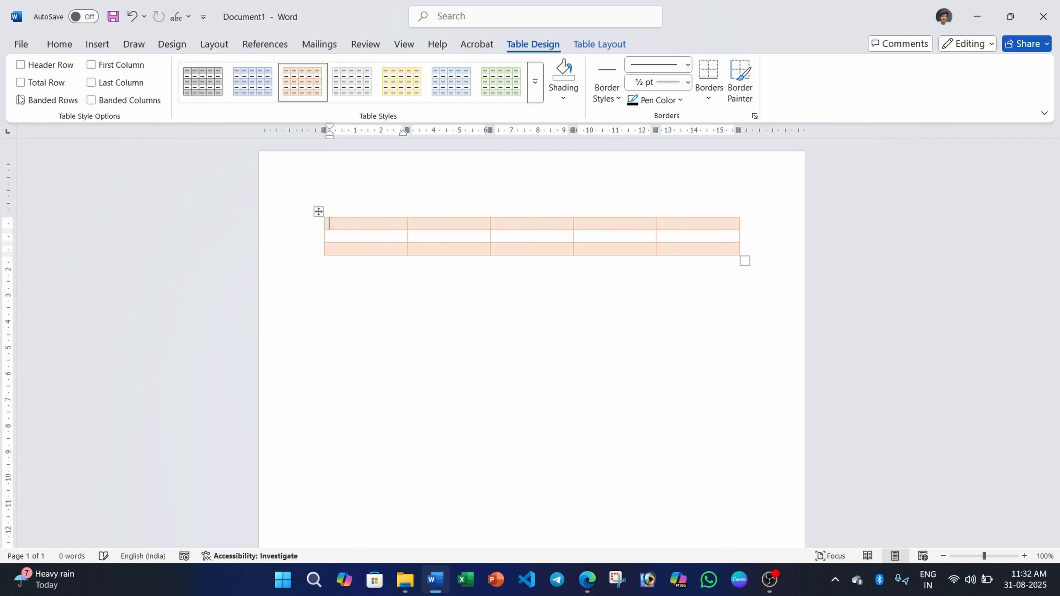
double_click(20, 99)
click(20, 100)
click(20, 100)
click(20, 100)
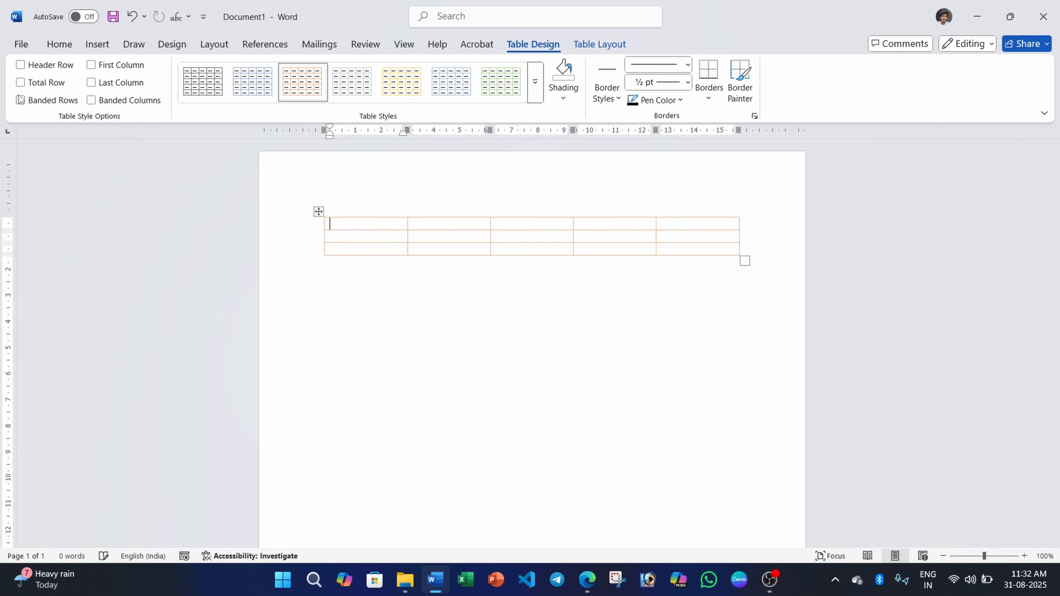
click(20, 100)
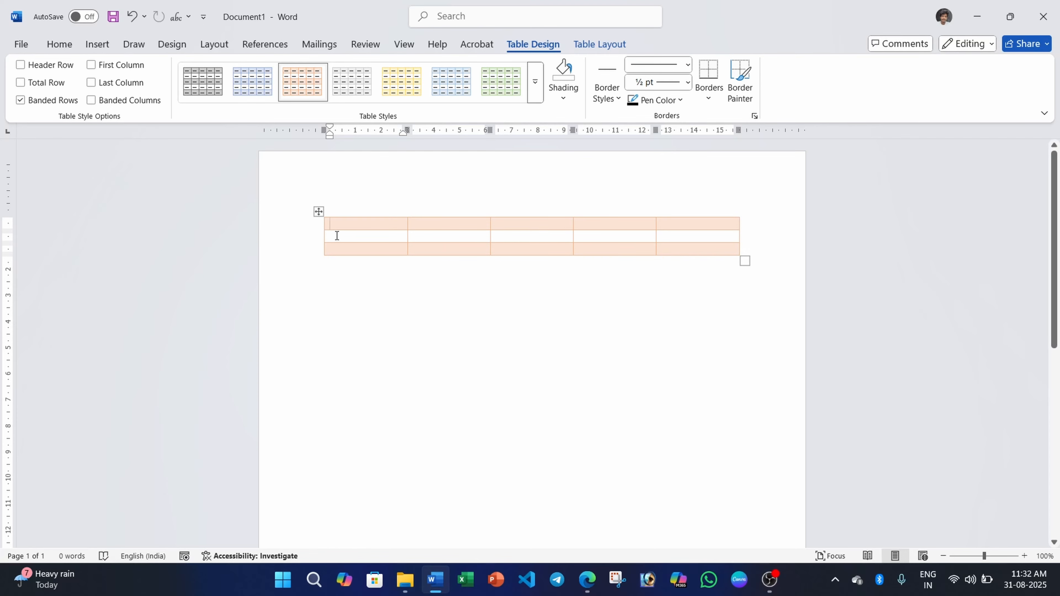
Enter "a", "b" and "c" down the table's first column and turn off the Banded Rows option
click(347, 227)
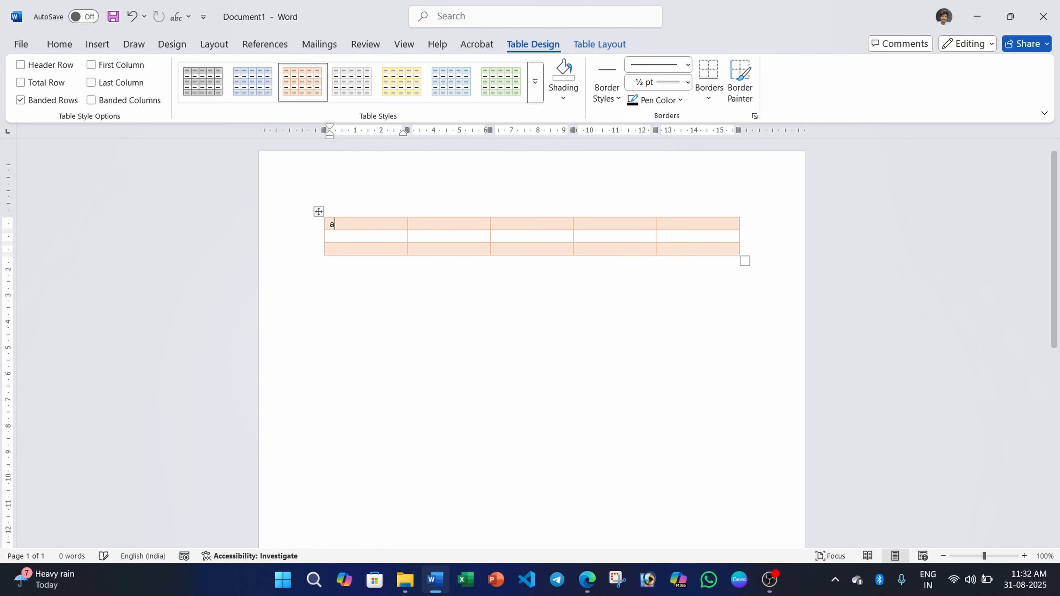
text(a)
click(343, 238)
text(b)
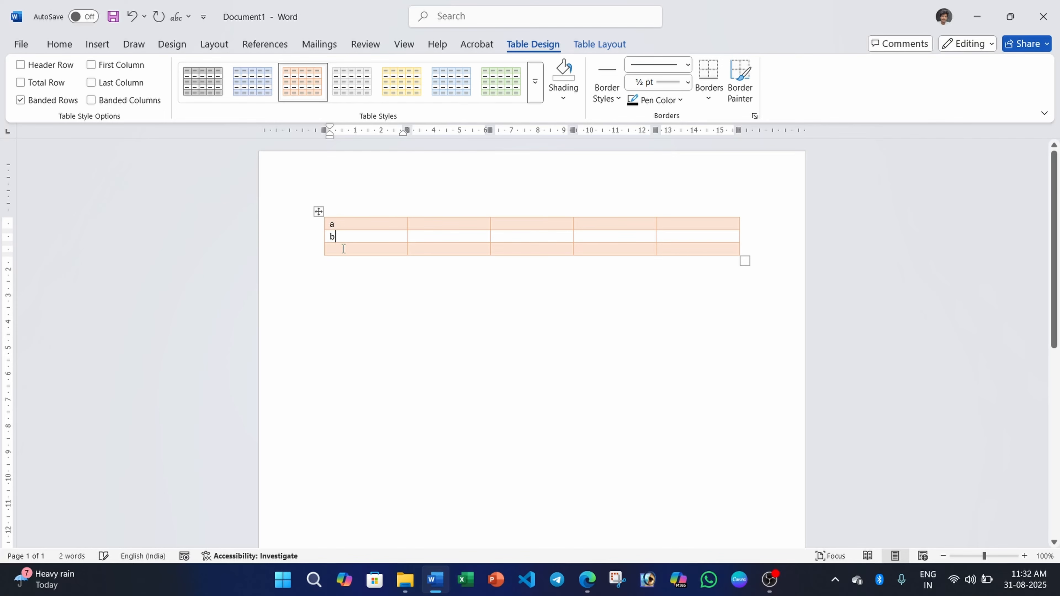
text(c)
click(426, 226)
click(20, 102)
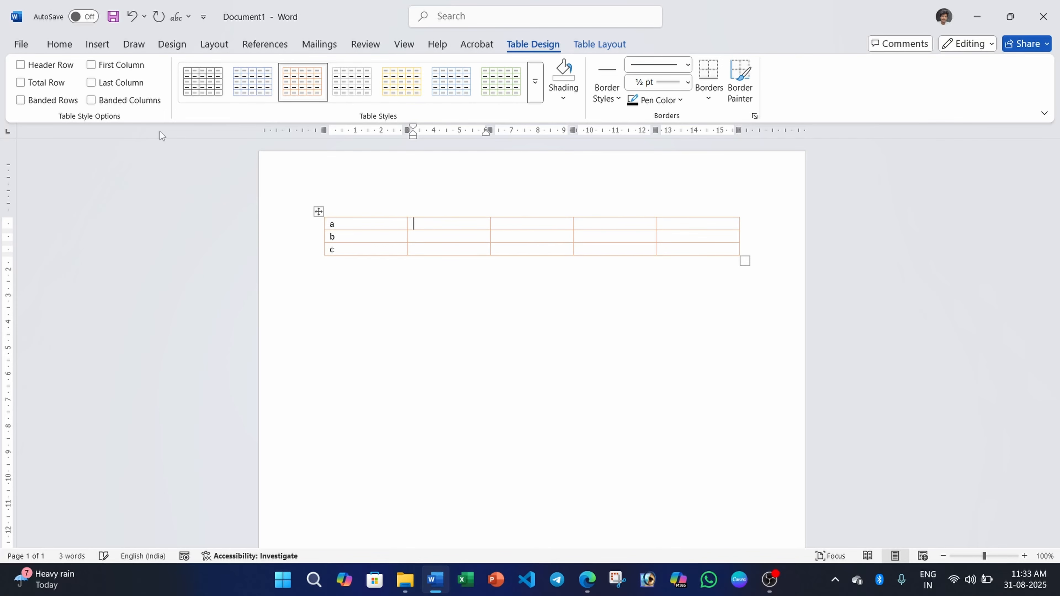
click(711, 236)
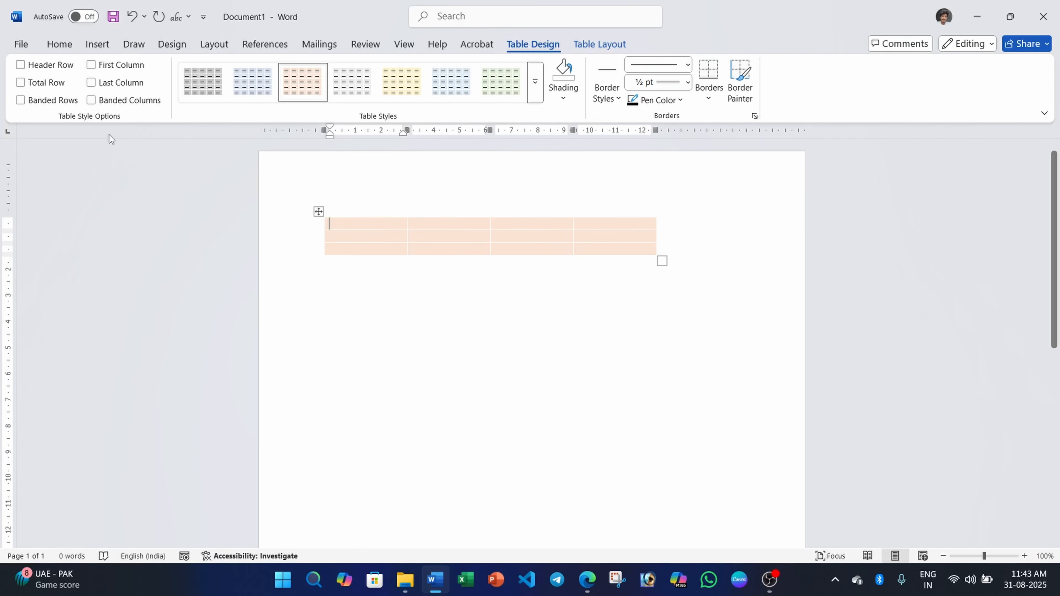
Toggle the First Column option of the orange 4-column table repeatedly, leaving it turned off
click(92, 65)
click(92, 65)
click(92, 65)
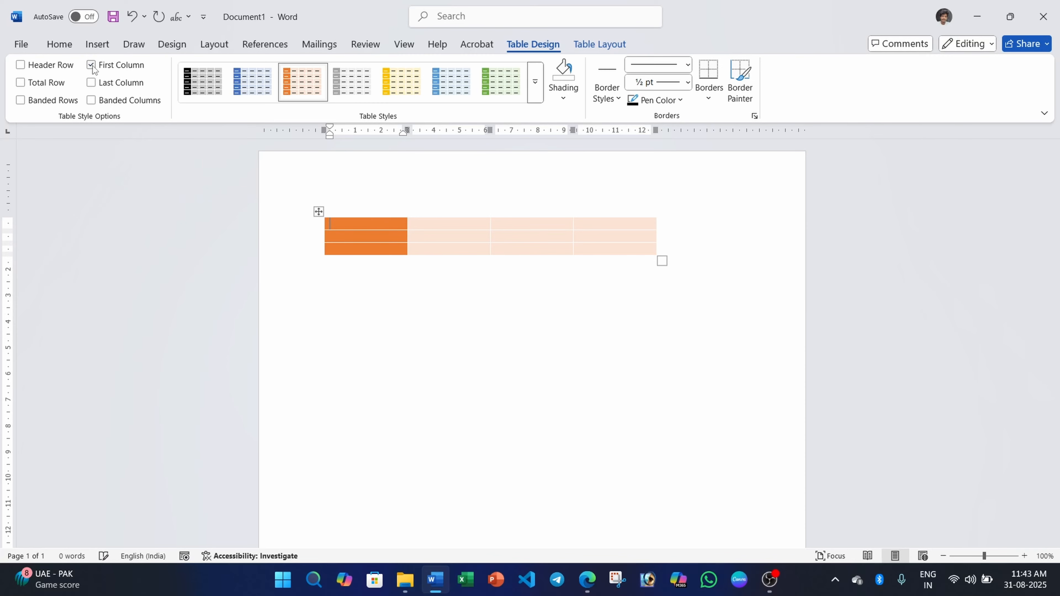
click(92, 65)
click(92, 65)
click(92, 65)
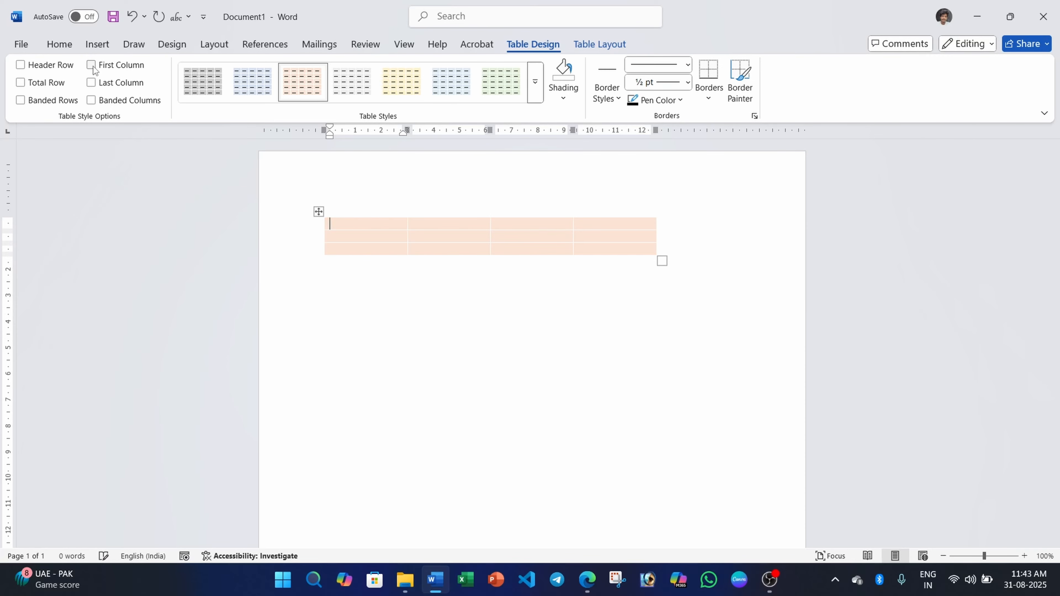
Toggle the Last Column option of the orange table repeatedly, leaving it turned off
click(92, 82)
click(92, 83)
click(92, 83)
click(92, 82)
click(92, 82)
click(91, 82)
Toggle the Banded Columns option of the orange table repeatedly, leaving it turned off
click(91, 100)
click(91, 100)
click(91, 100)
click(91, 100)
click(92, 101)
click(92, 101)
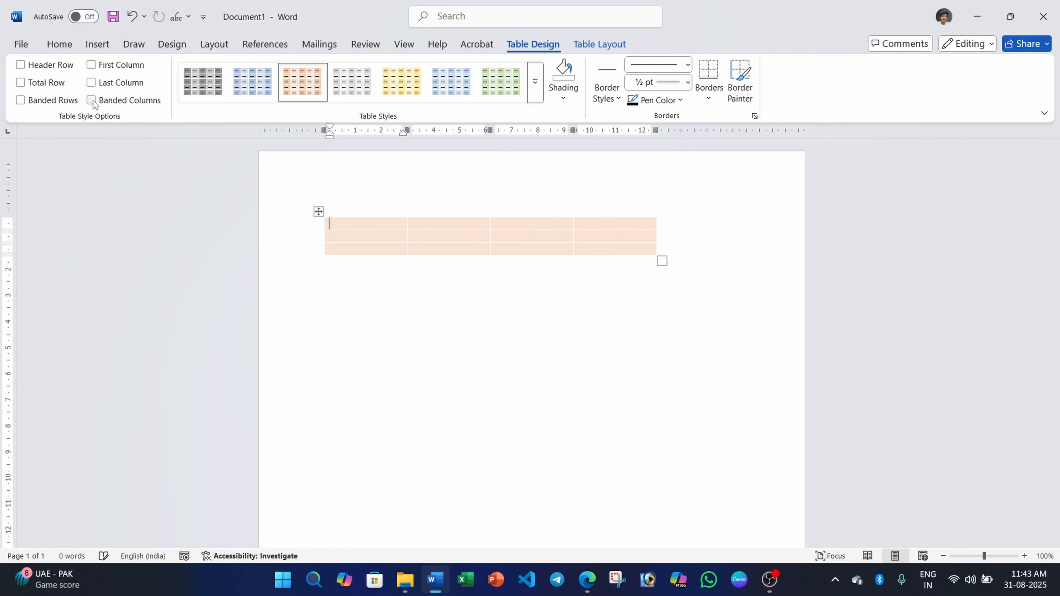
Apply the solid yellow dark style from the List Tables group to the 4-column table
click(538, 96)
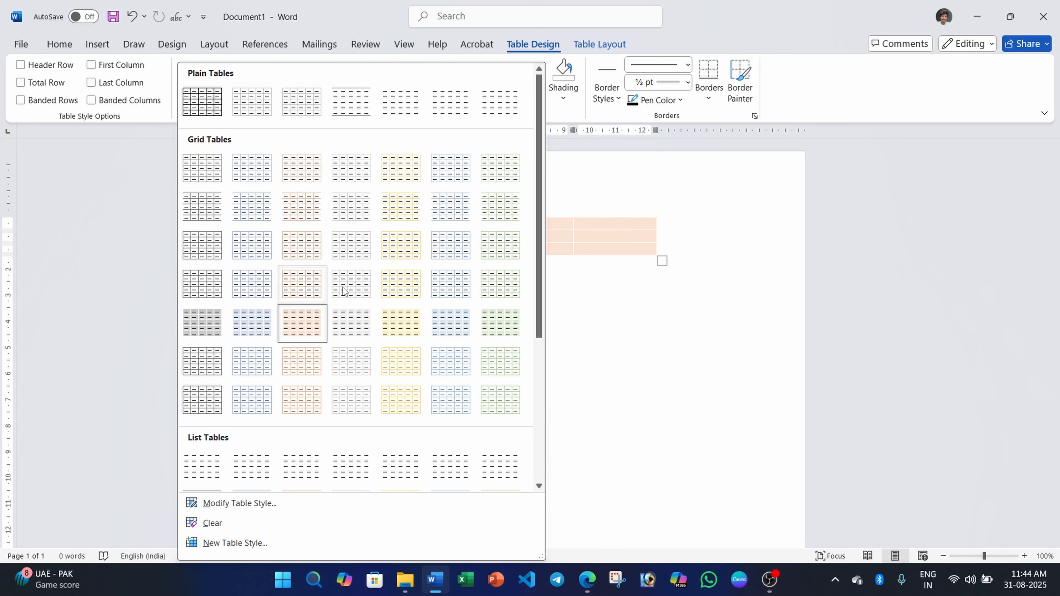
drag(535, 180, 542, 321)
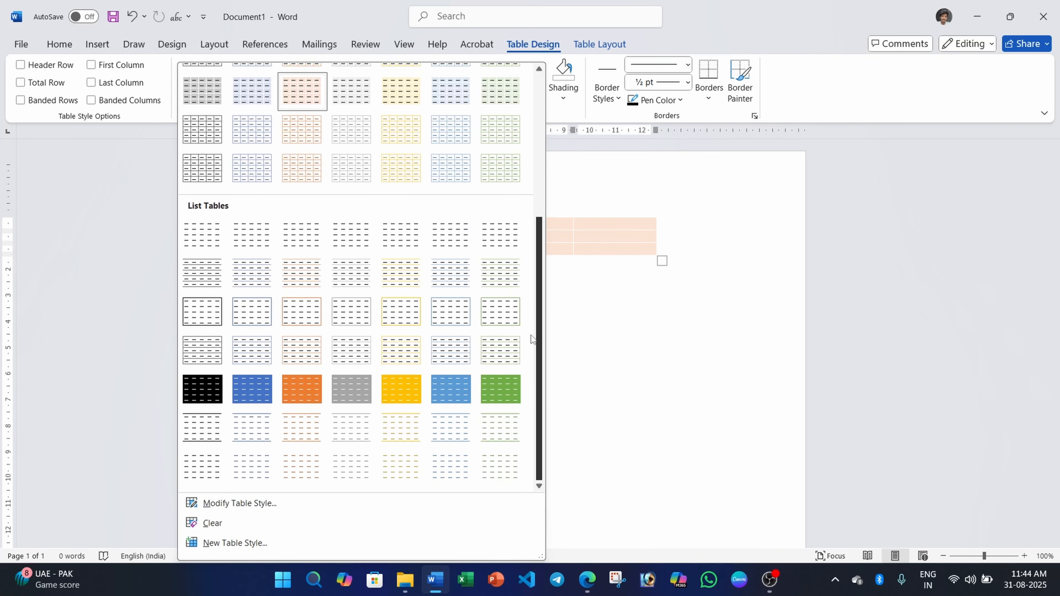
click(409, 390)
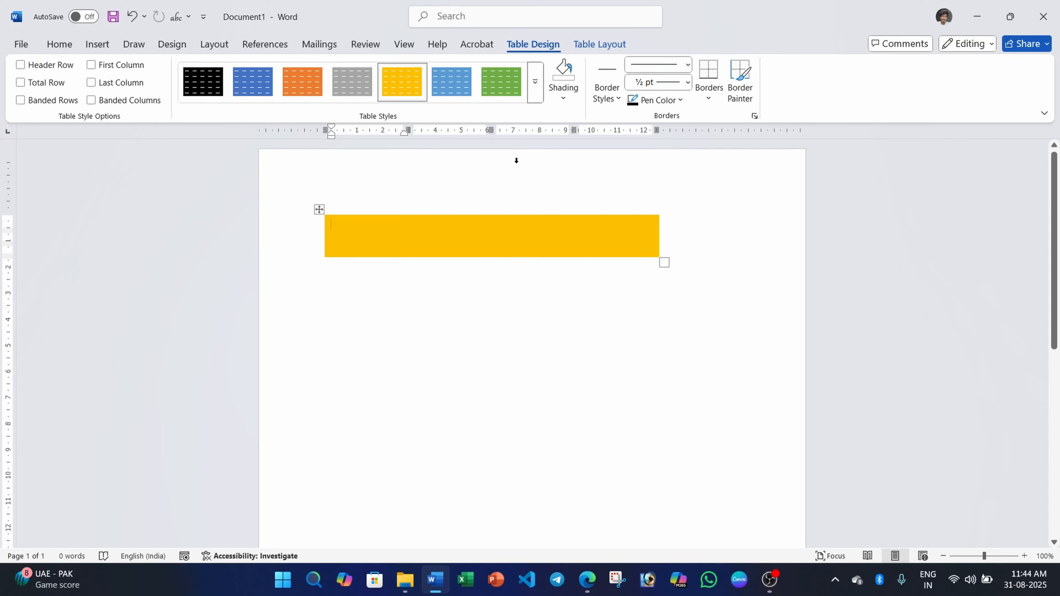
Apply the plain black grid table style from the styles gallery to the 4-column table
click(535, 82)
drag(543, 259, 552, 122)
click(206, 100)
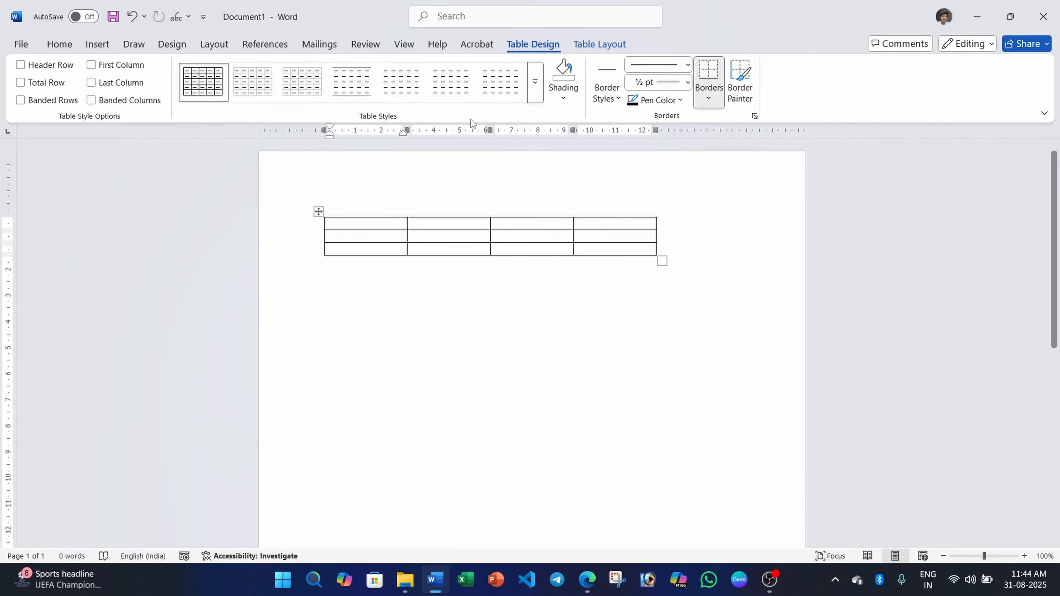
Preview shading colors, including Dark Blue, on the first two cells of the table's second column without applying any
click(566, 99)
click(421, 288)
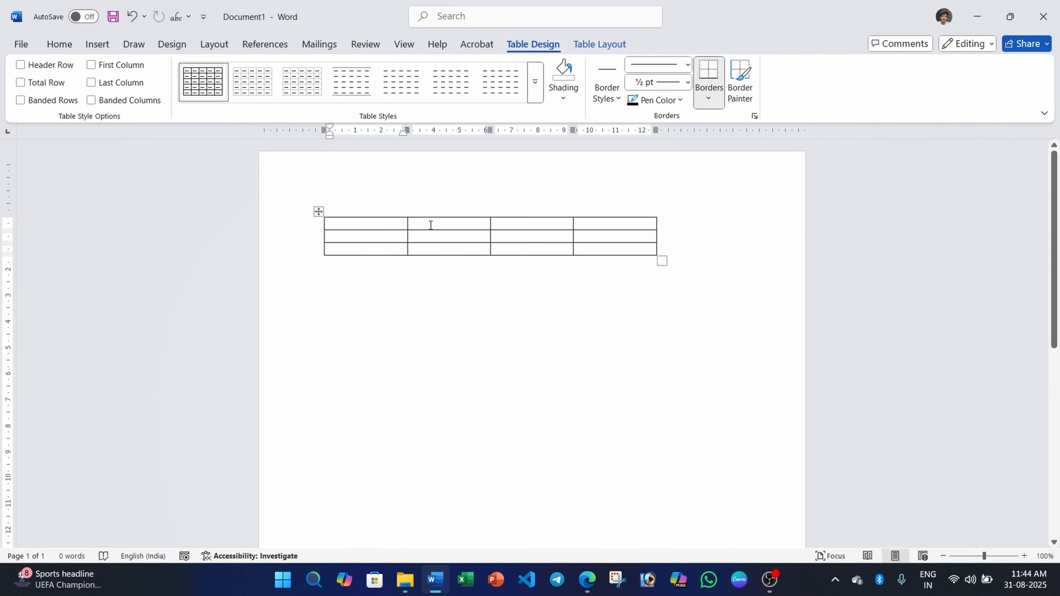
drag(429, 231, 432, 238)
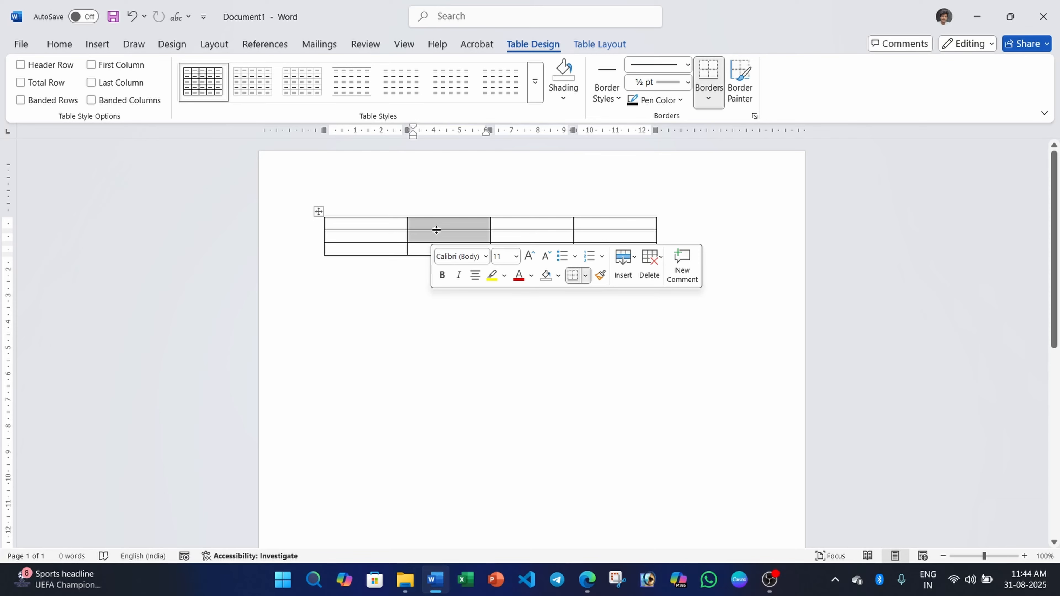
click(563, 101)
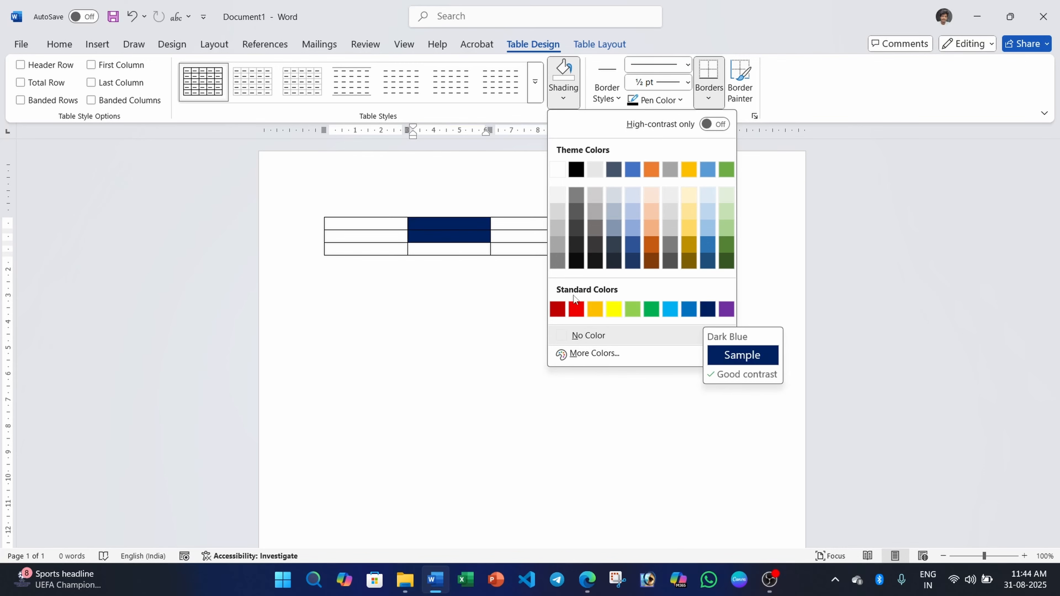
click(477, 308)
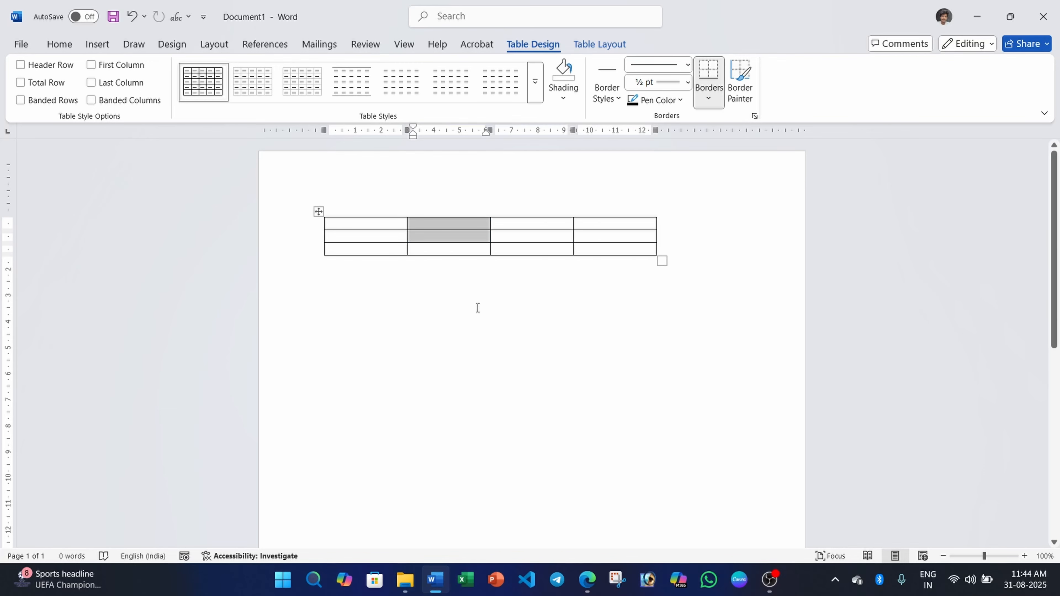
click(524, 238)
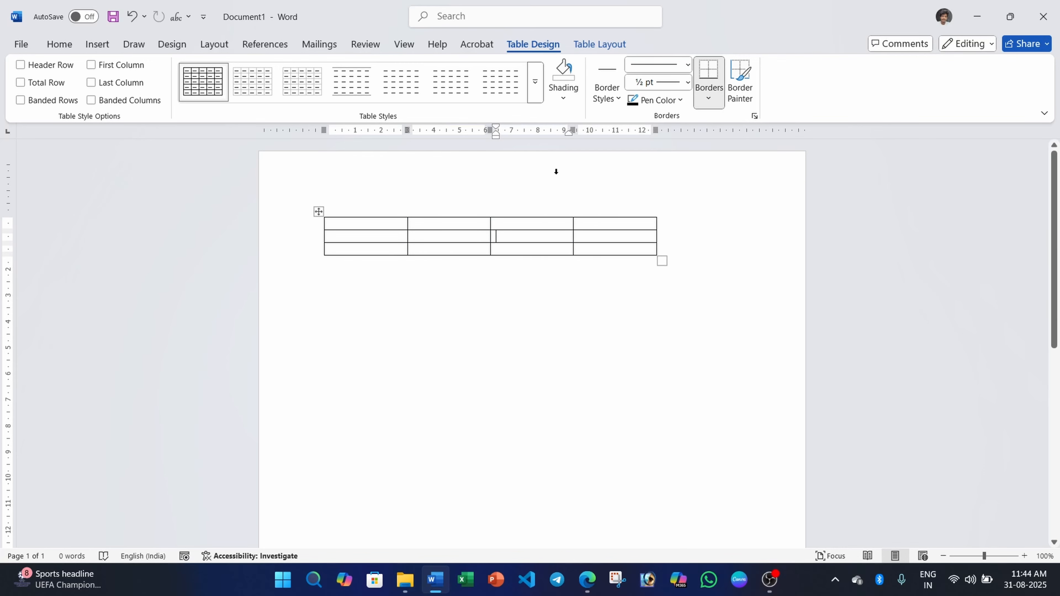
Paint borders around the fourth column's upper cells and below the third column's middle cell with the black double-line ½ pt theme border style
click(612, 100)
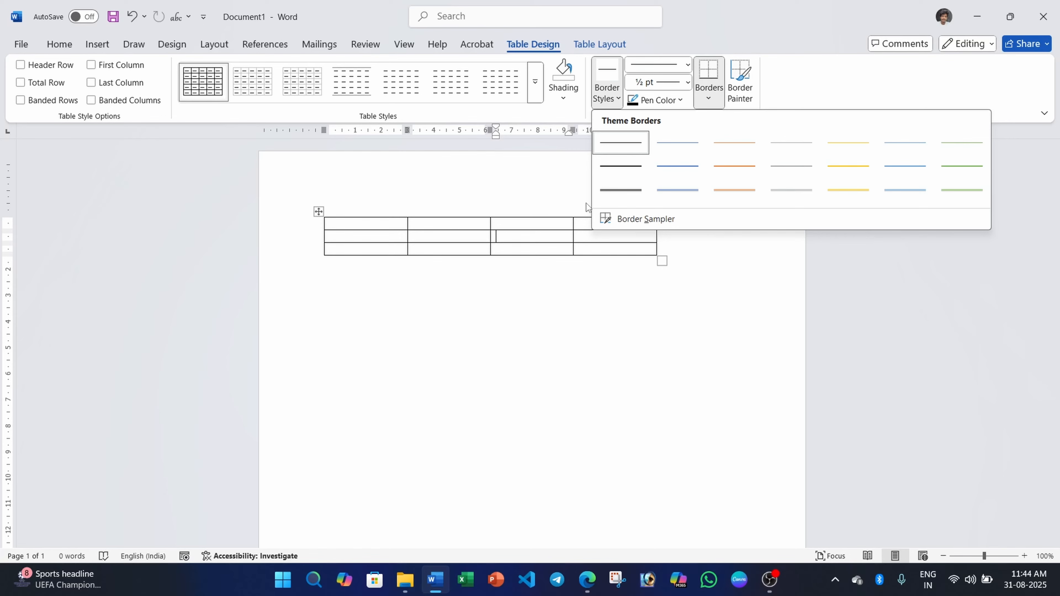
click(620, 190)
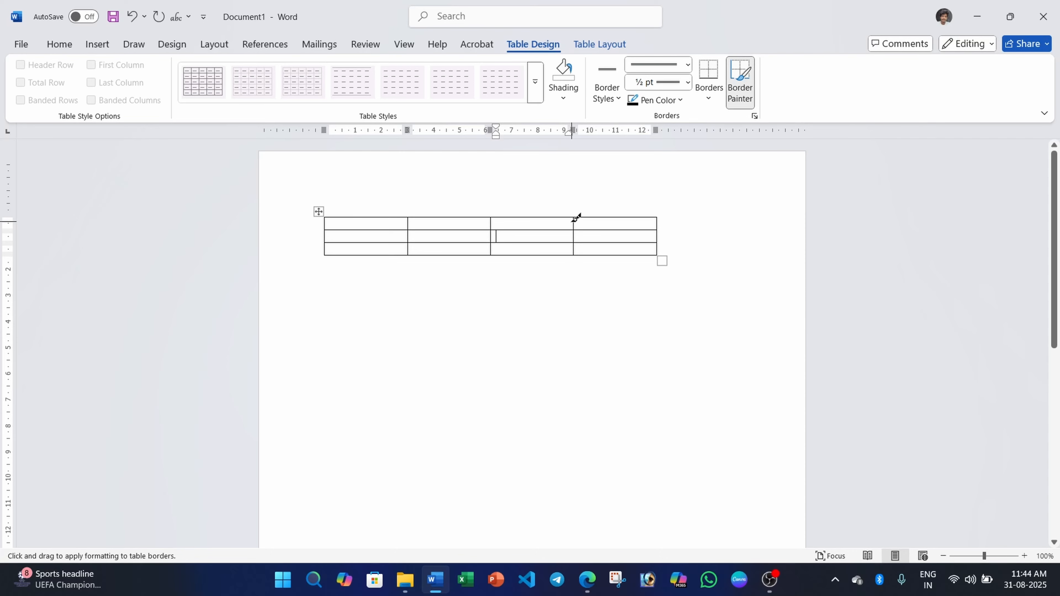
drag(575, 218, 574, 237)
click(601, 230)
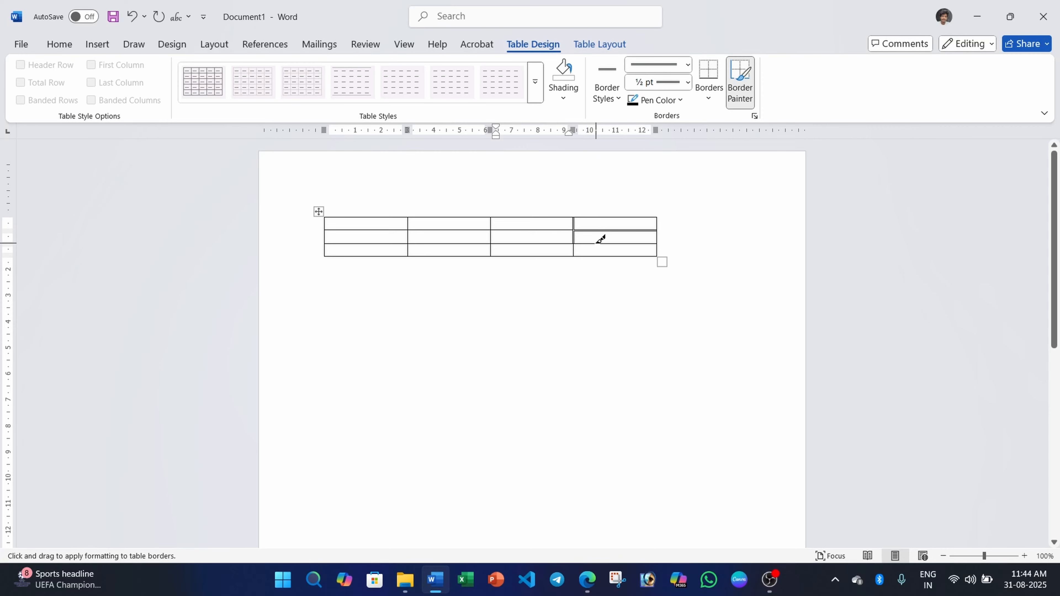
click(600, 243)
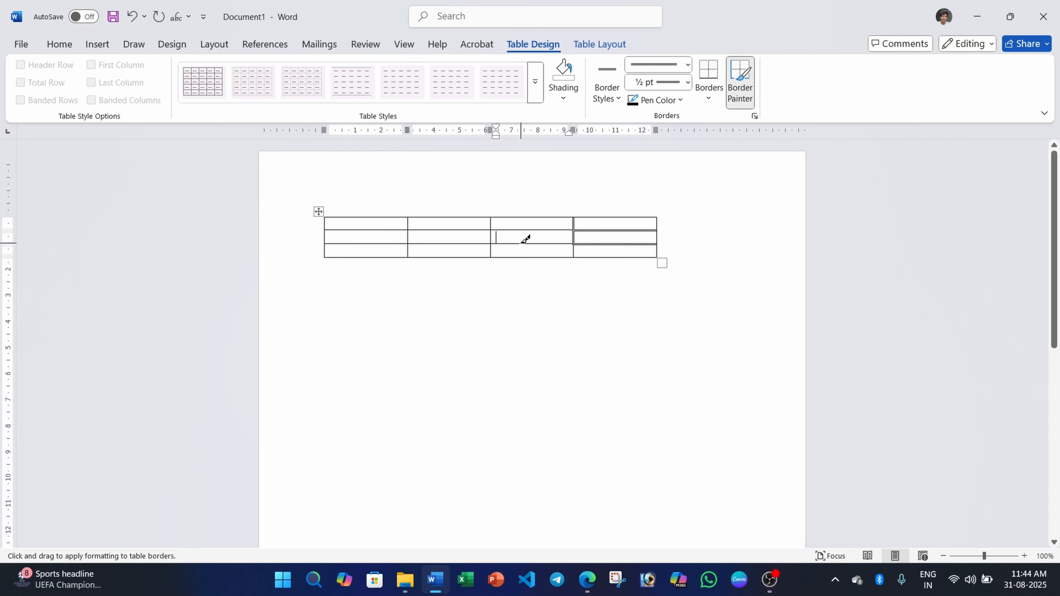
click(526, 241)
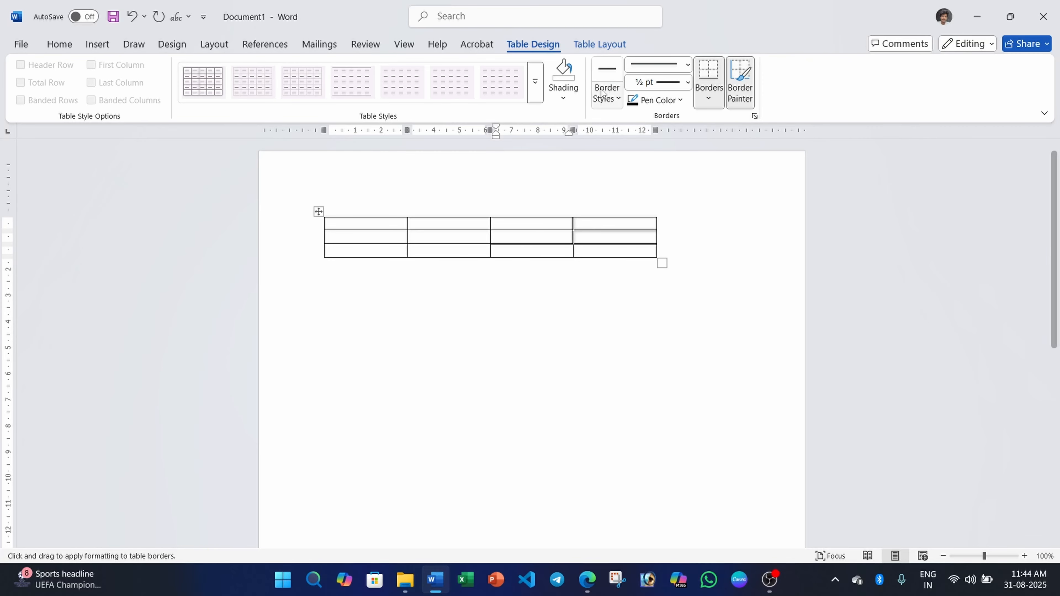
Paint the top border of the third column and the left and bottom borders of the second column's first cell with a 3 pt thin-thick-thin line
click(685, 71)
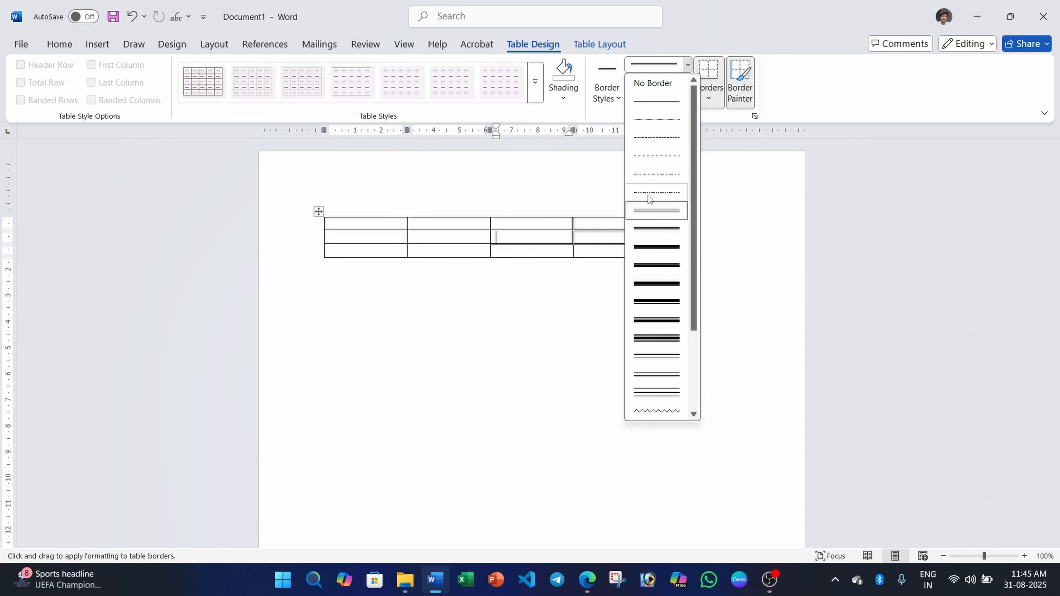
scroll(699, 256, down, 1)
scroll(697, 293, down, 1)
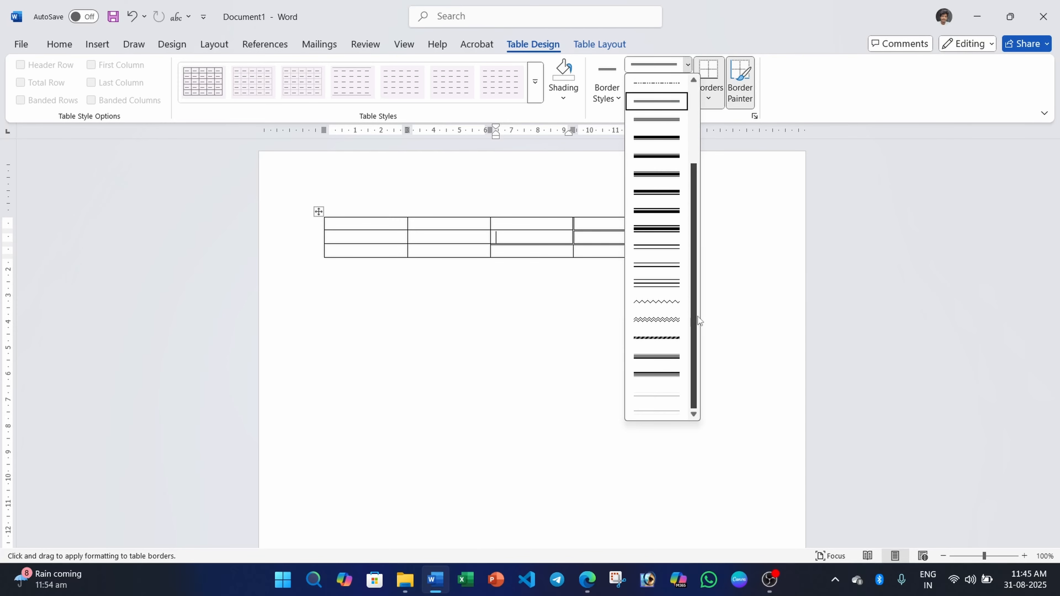
click(656, 232)
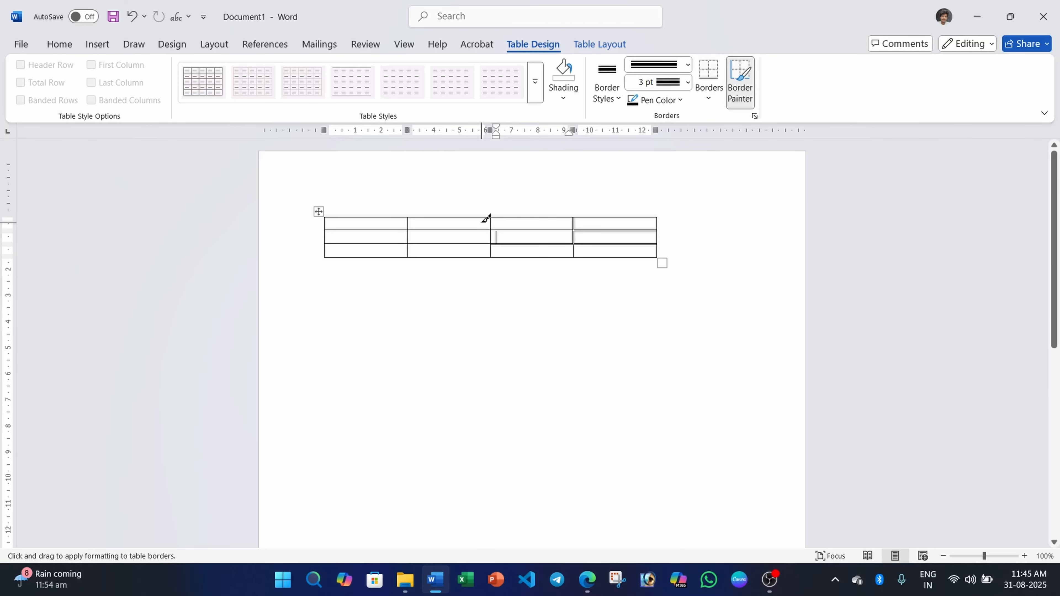
click(496, 217)
click(445, 215)
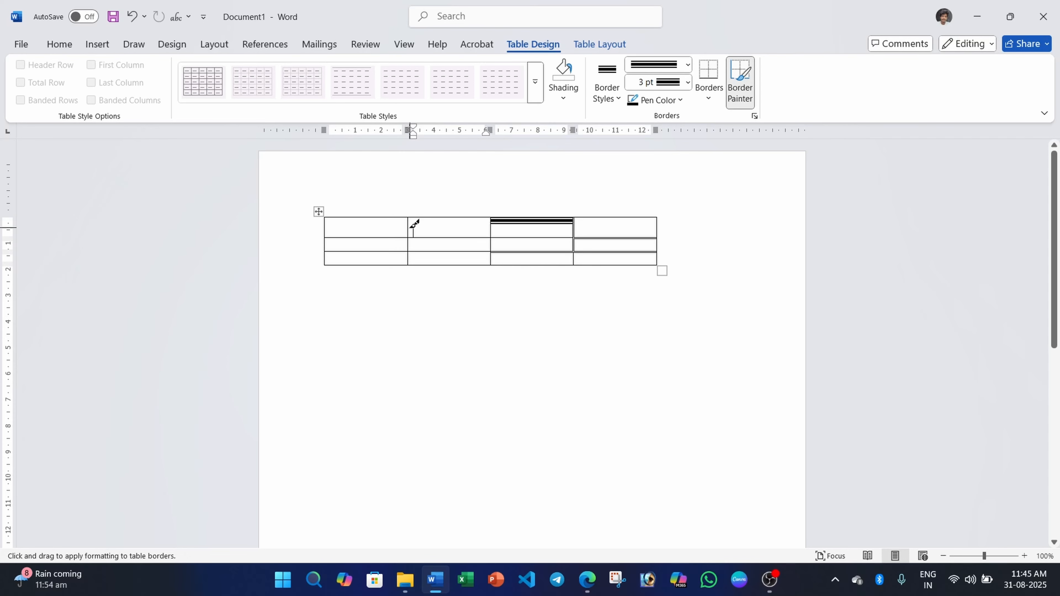
click(408, 228)
click(429, 238)
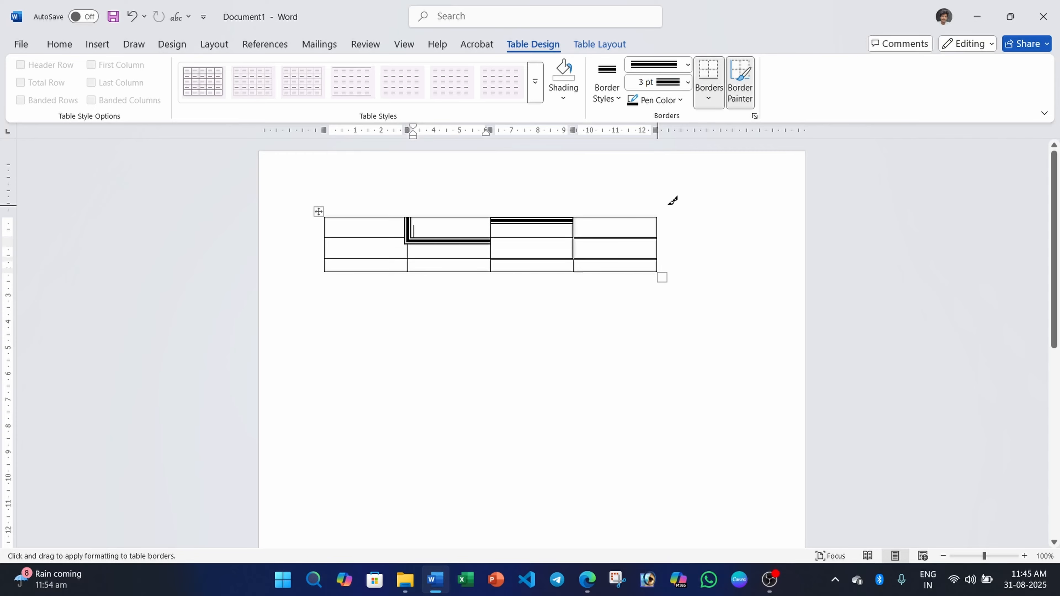
Set the line weight to ¾ pt and paint the table's right edge along the first two rows
click(687, 84)
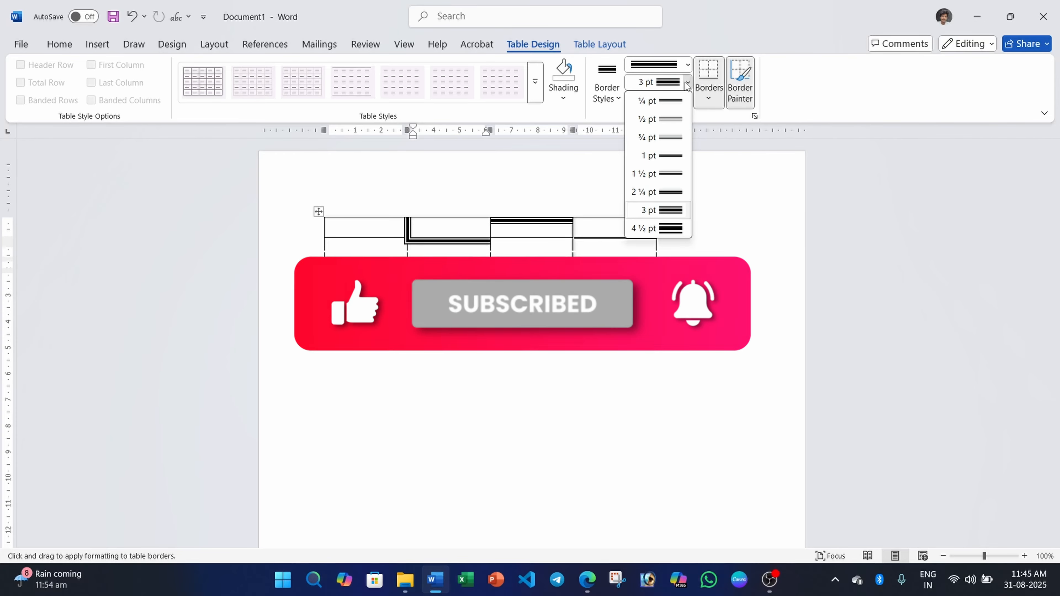
click(664, 138)
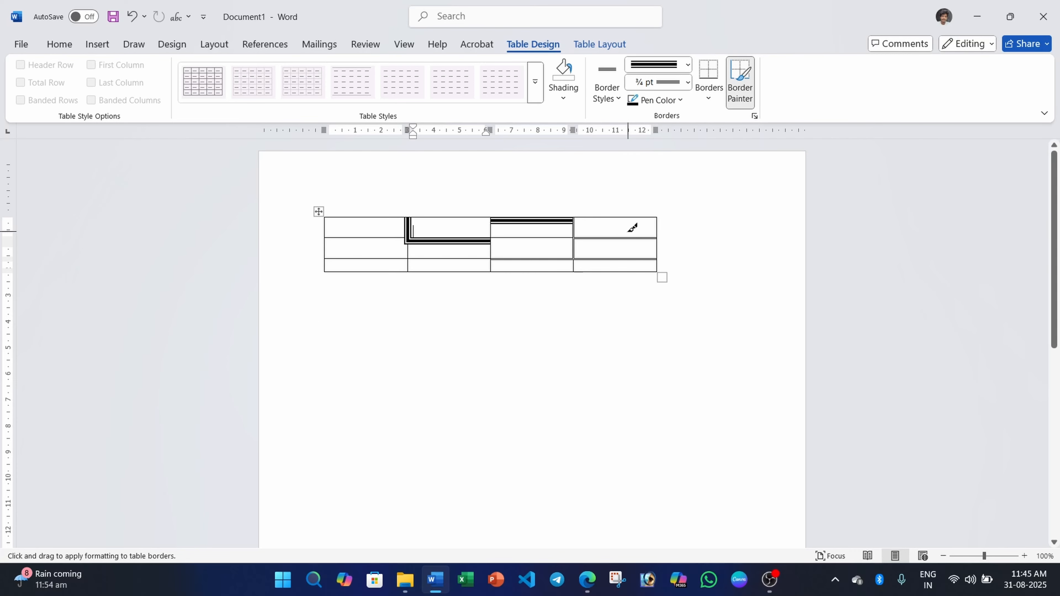
click(627, 217)
click(657, 228)
click(657, 249)
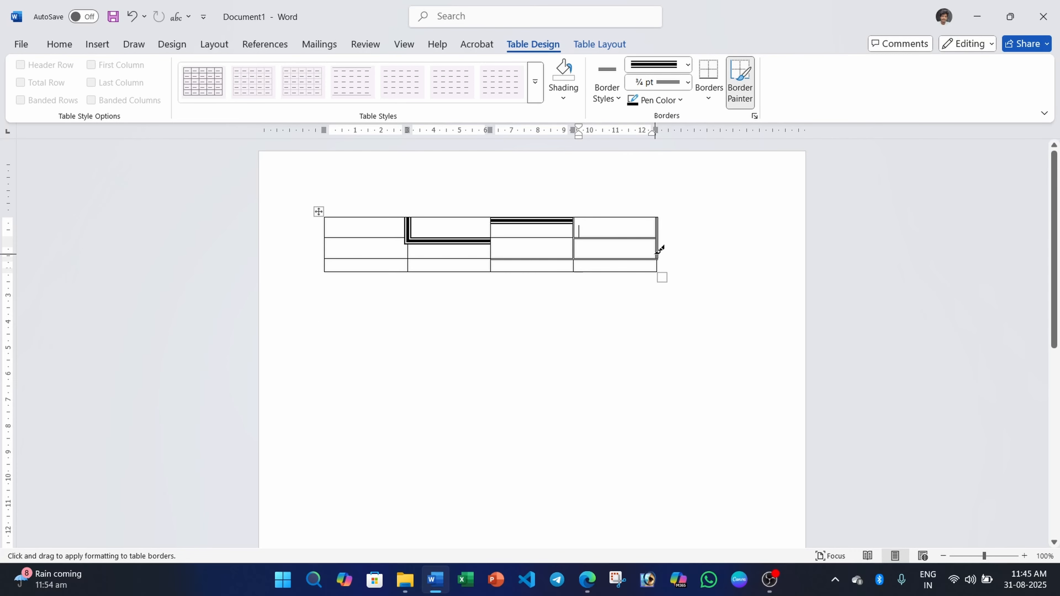
Set the pen color to yellow and paint the bottom-row border between the third and fourth columns
click(679, 102)
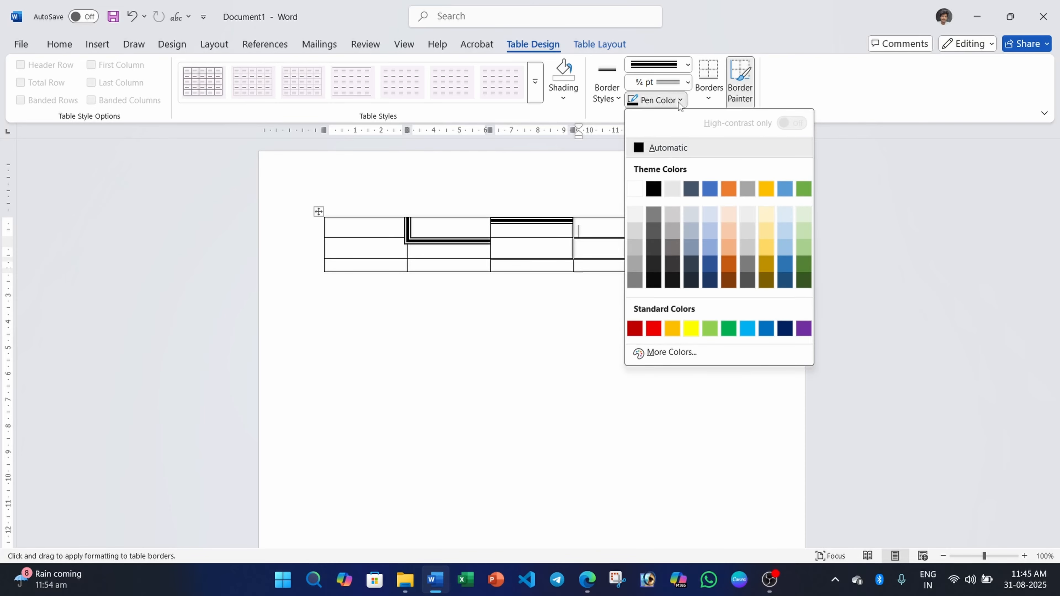
click(690, 329)
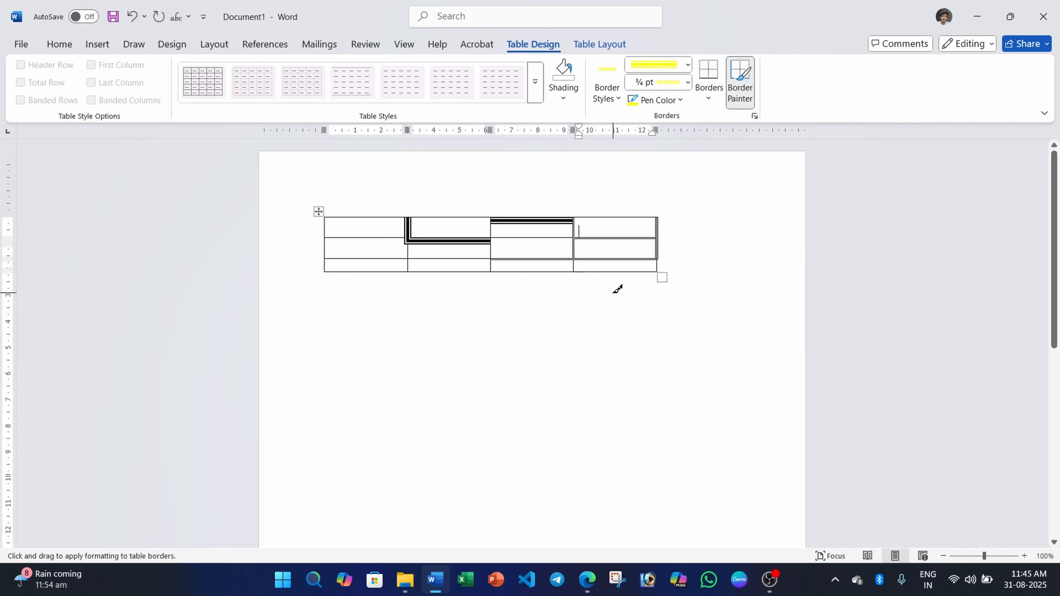
click(575, 265)
click(488, 266)
With a red pen, paint the bottom of the first column's middle cell and its border with the second column in the lower two rows
click(668, 101)
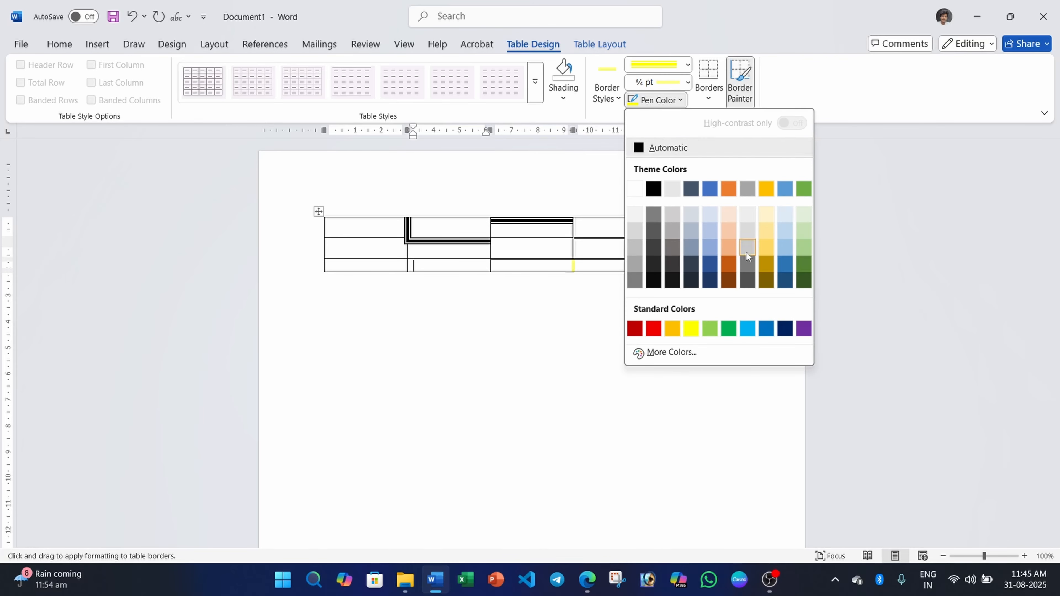
click(656, 328)
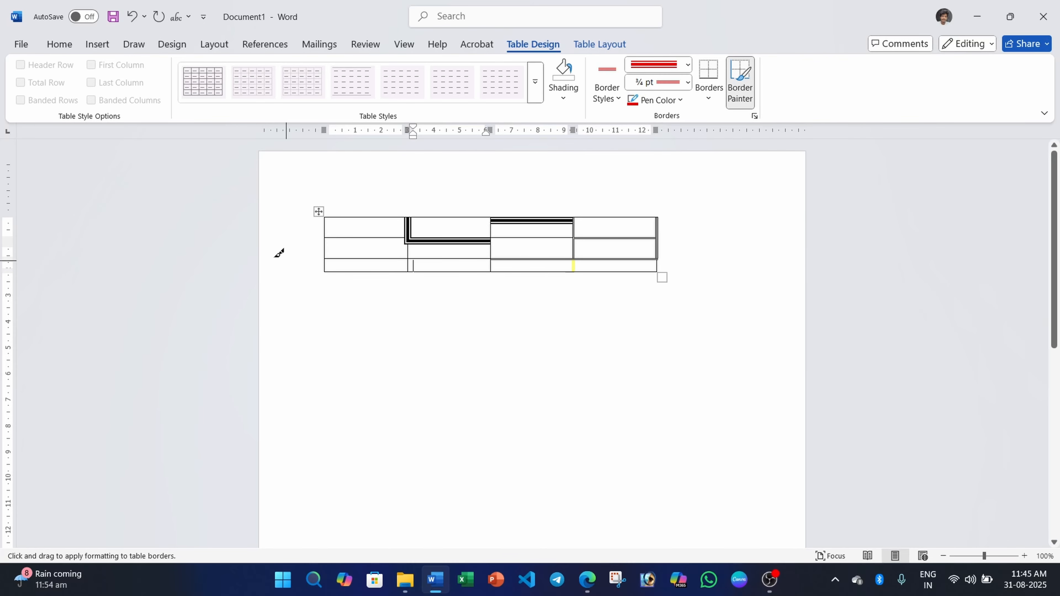
click(349, 239)
click(358, 259)
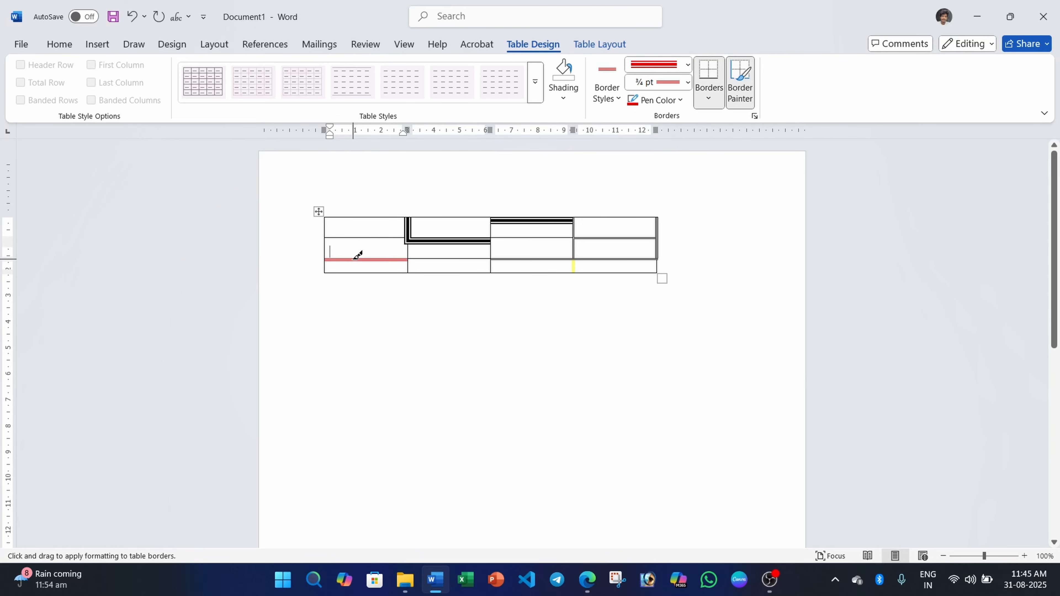
click(408, 256)
click(408, 265)
key(Escape)
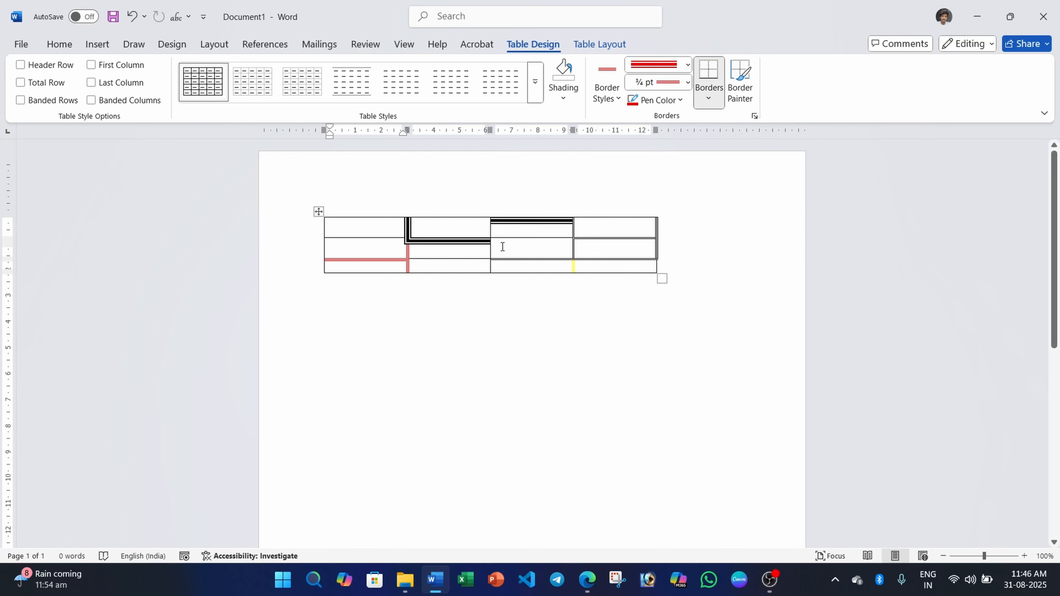
Preview the border options, such as All Borders and Inside Borders, on the middle row's last two cells and on the whole table
drag(493, 247, 605, 250)
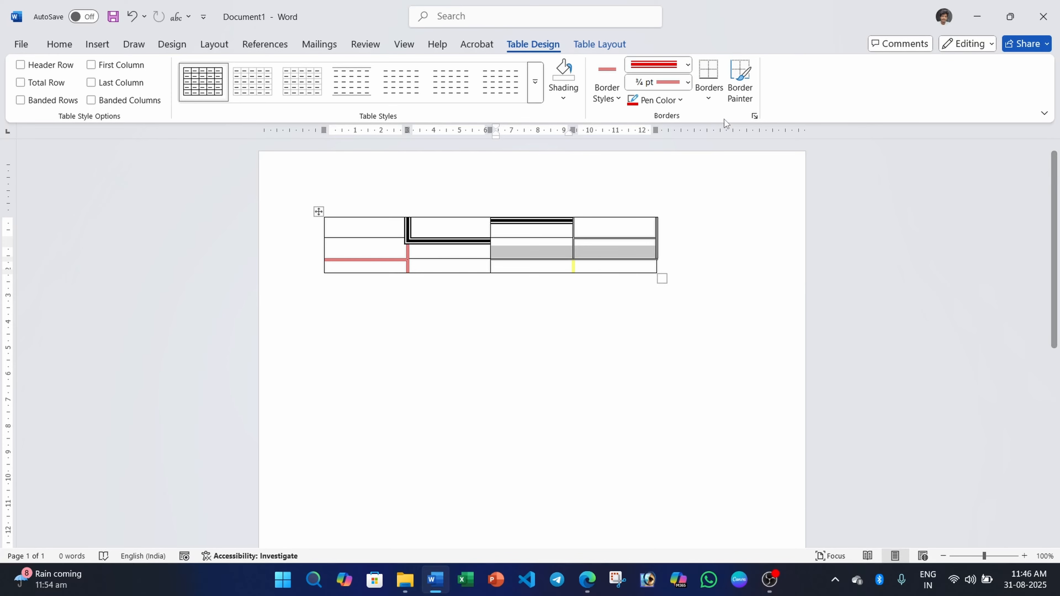
click(708, 95)
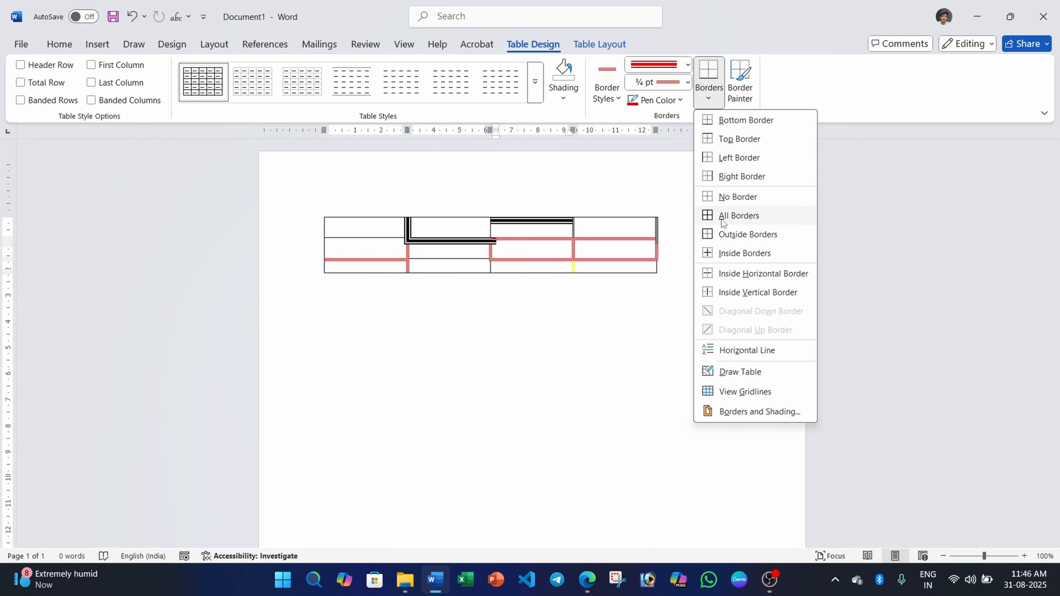
click(404, 302)
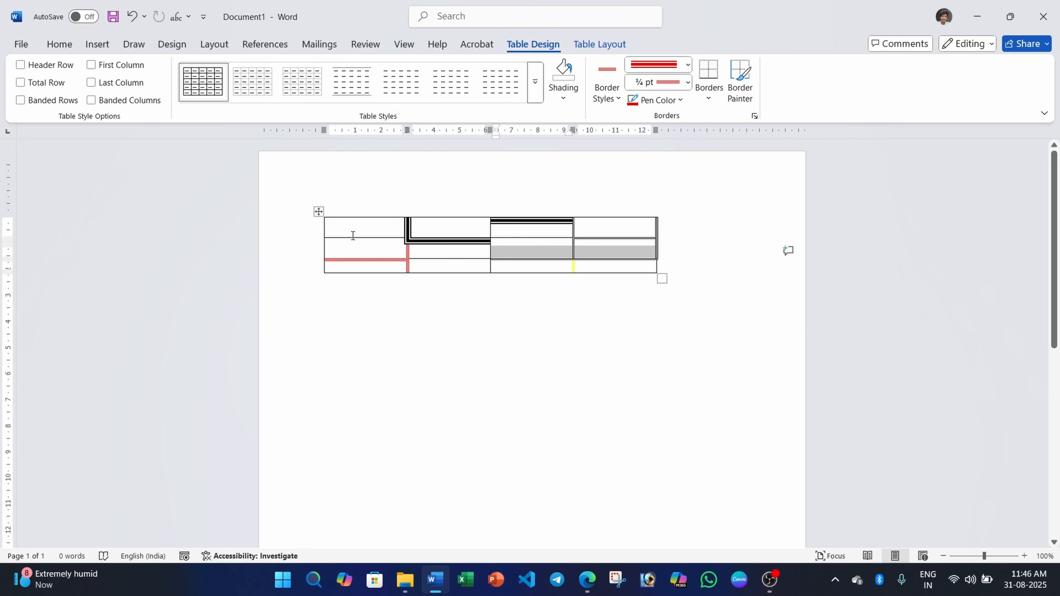
click(318, 211)
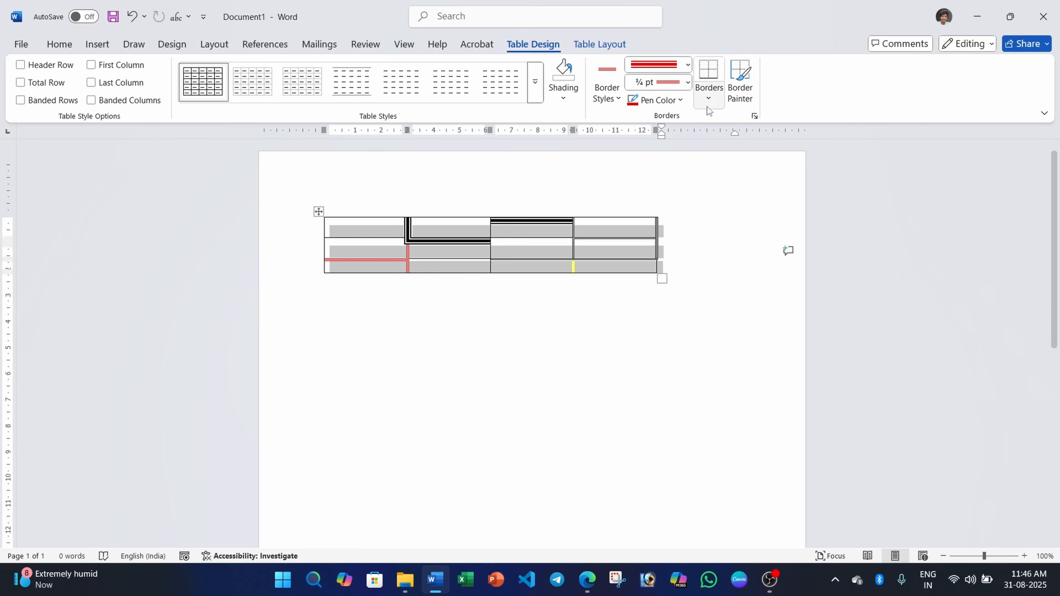
click(709, 99)
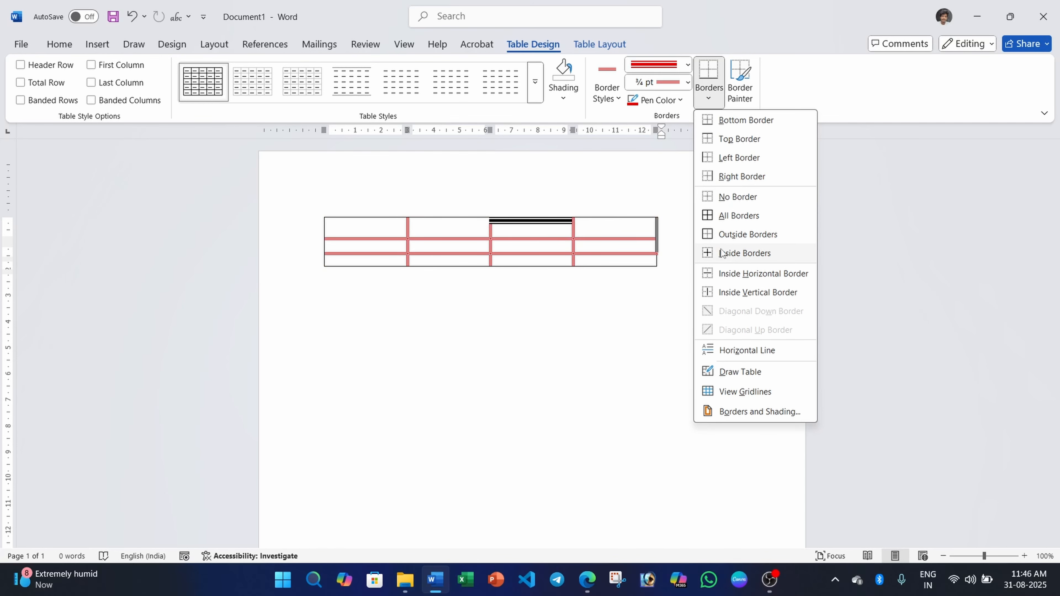
click(624, 271)
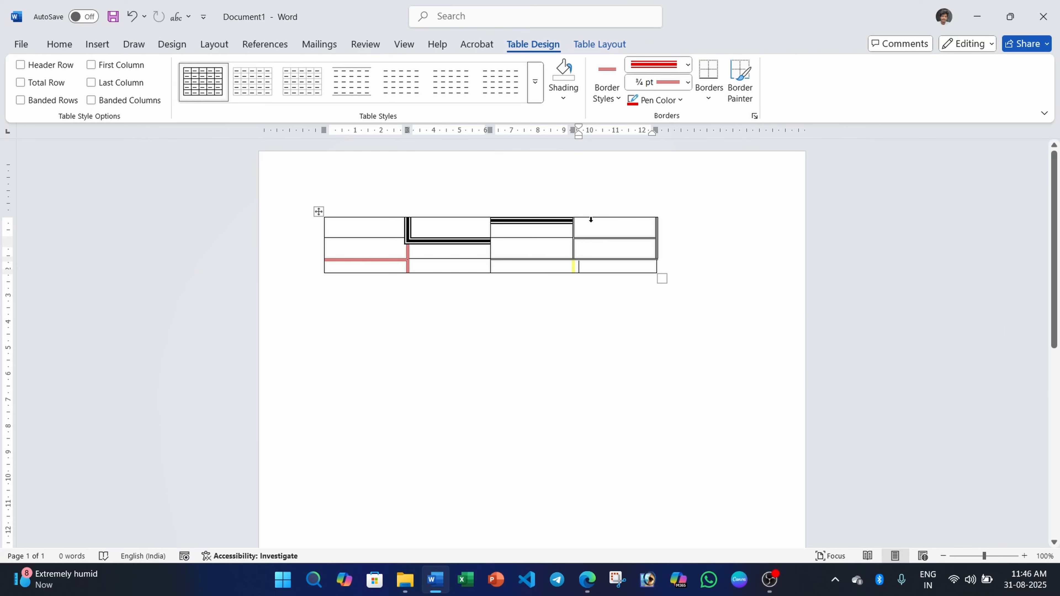
Use the Border Painter to paint the bottom and left borders of the fourth column's middle cell red
click(740, 83)
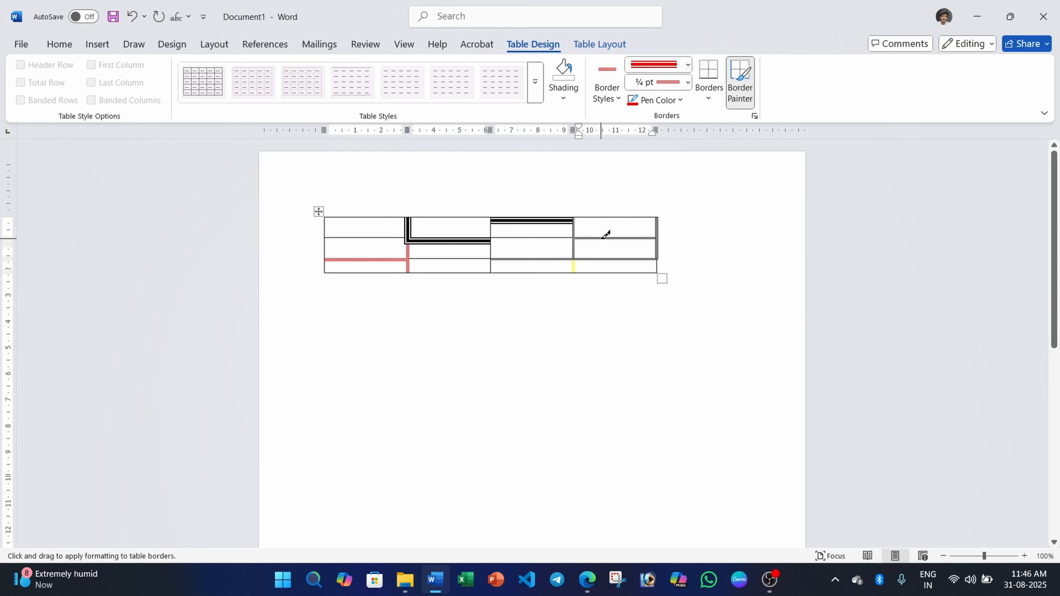
click(606, 259)
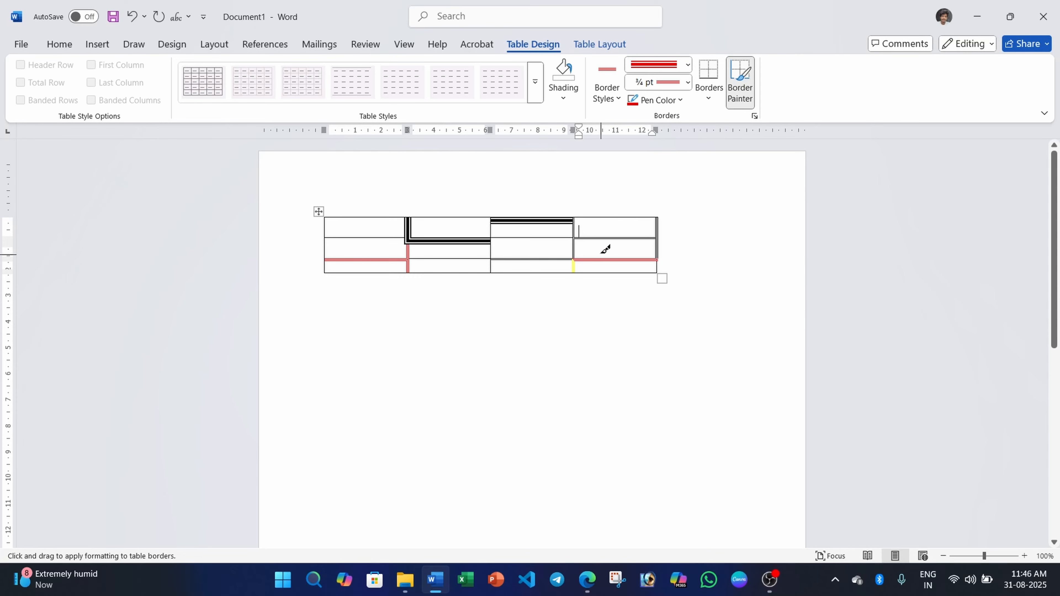
click(574, 249)
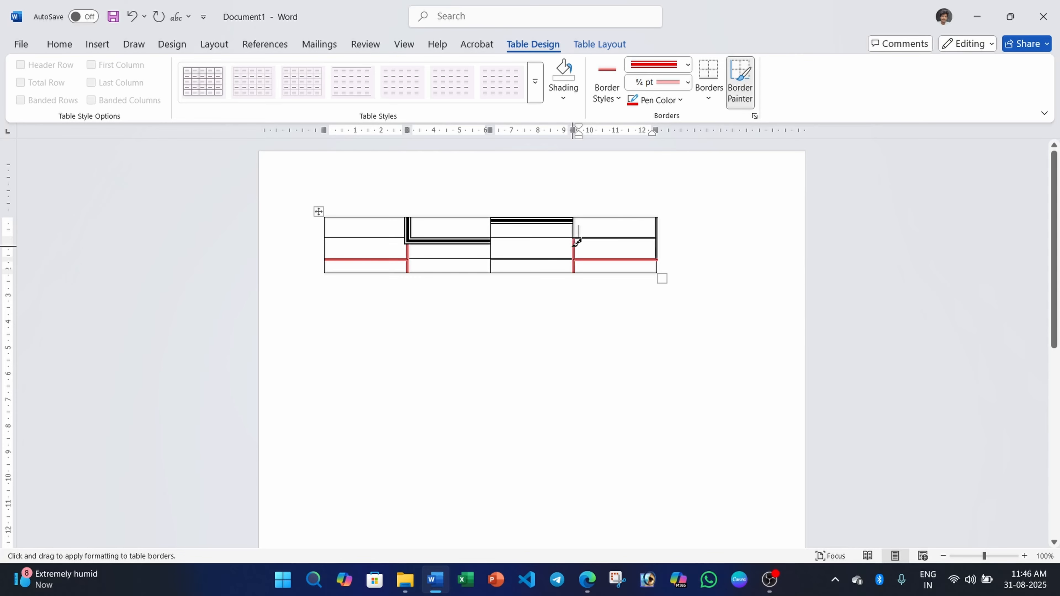
click(476, 236)
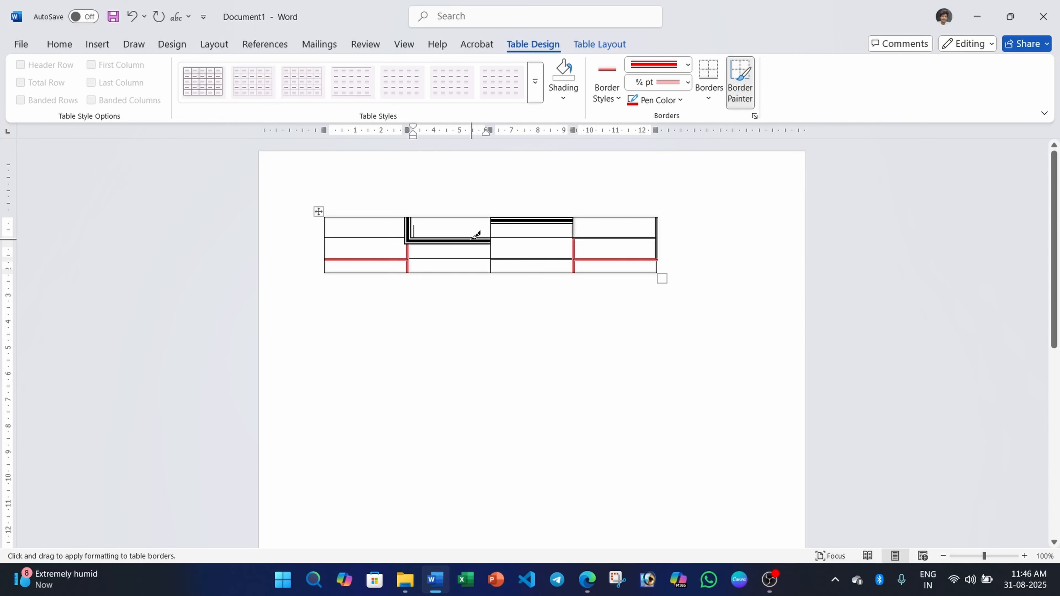
click(487, 247)
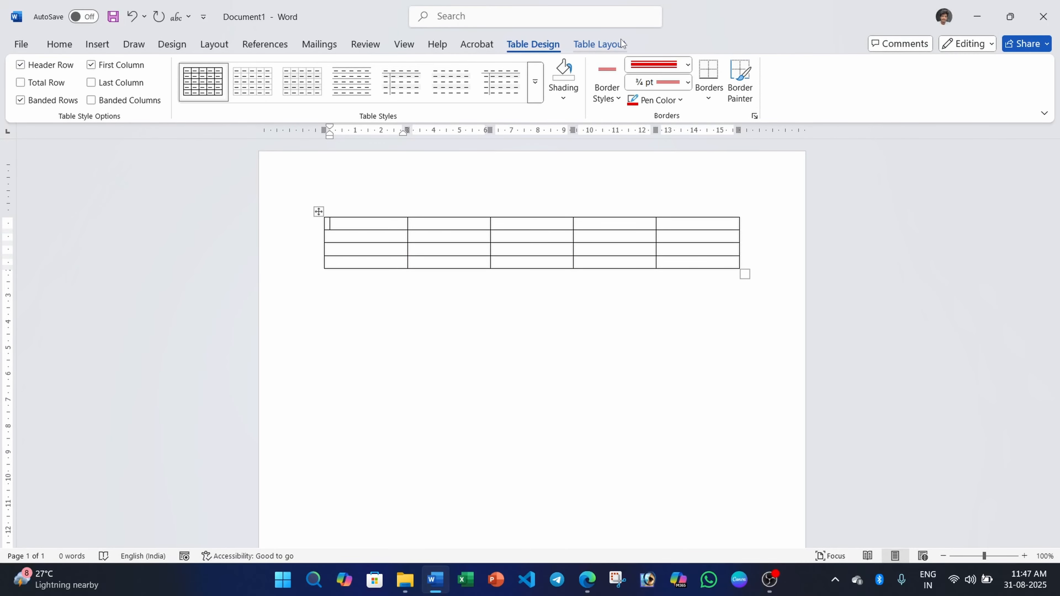
Use the Select command to select the first-row, first-column cell, and from the second row's first cell select the whole first column
click(610, 45)
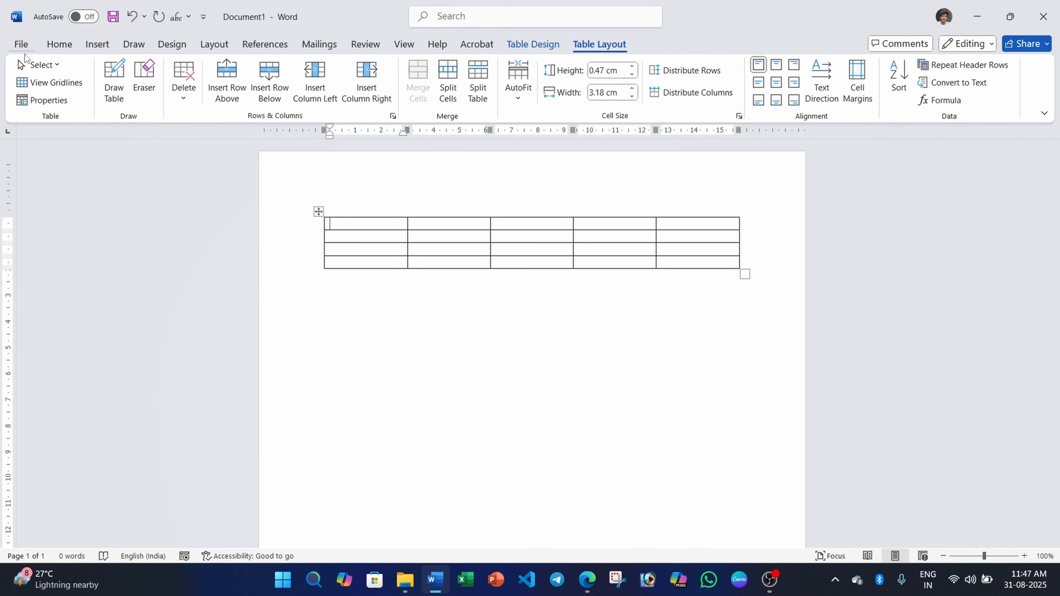
click(56, 67)
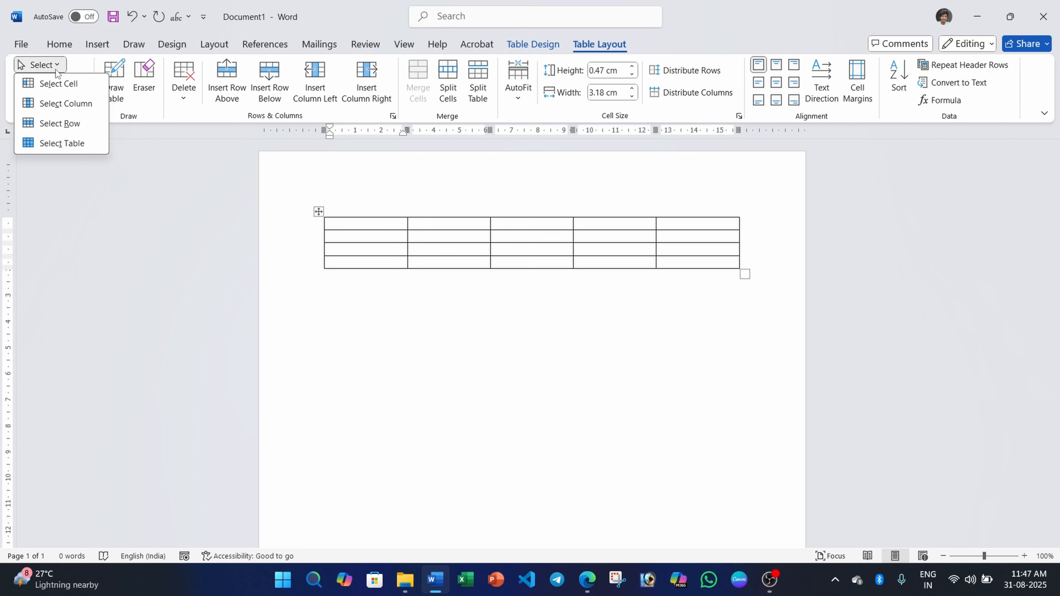
click(60, 84)
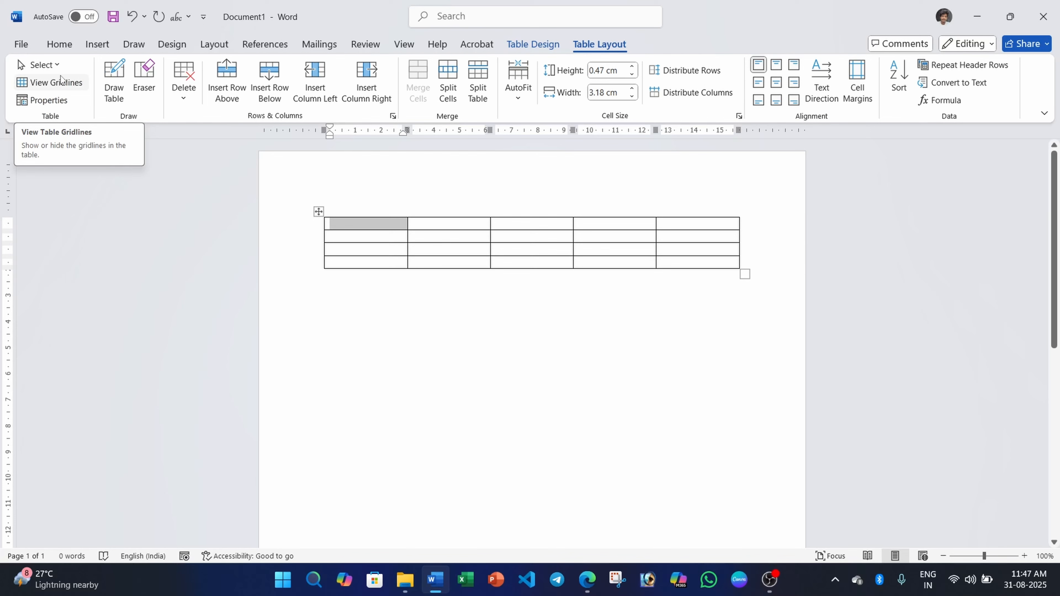
click(367, 237)
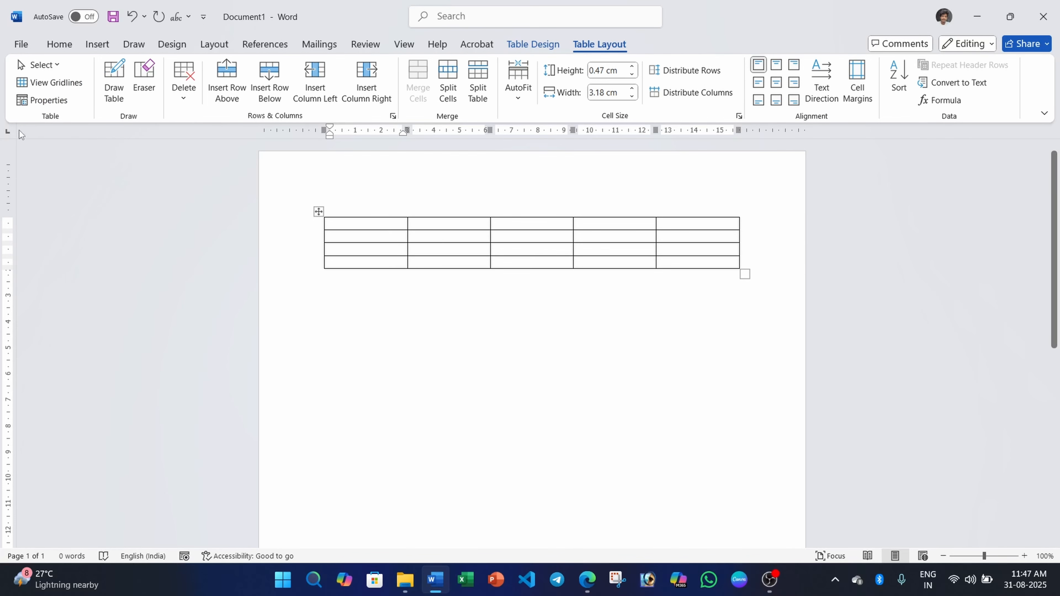
click(51, 62)
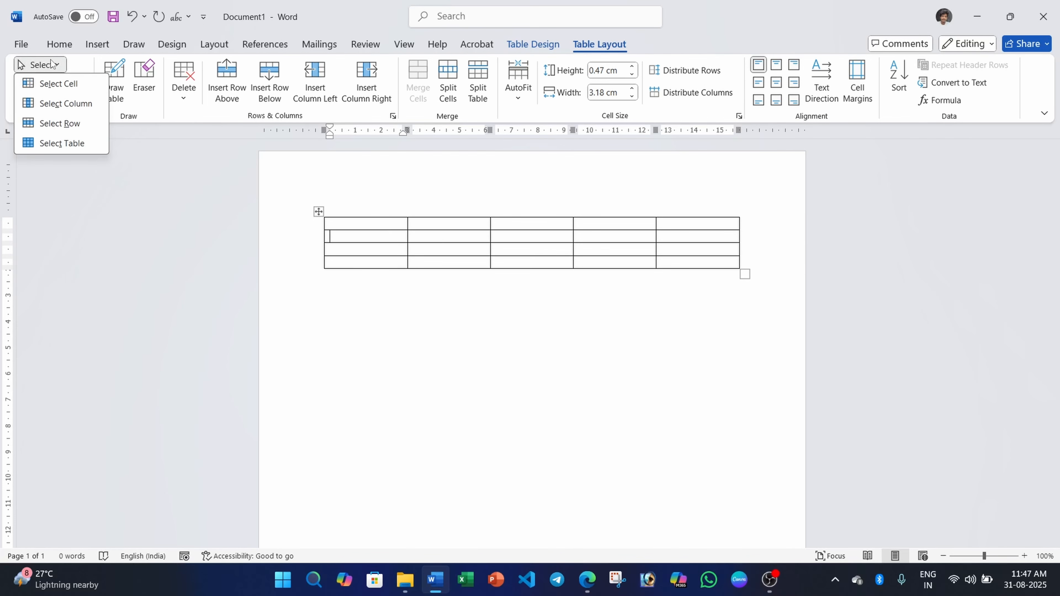
click(45, 106)
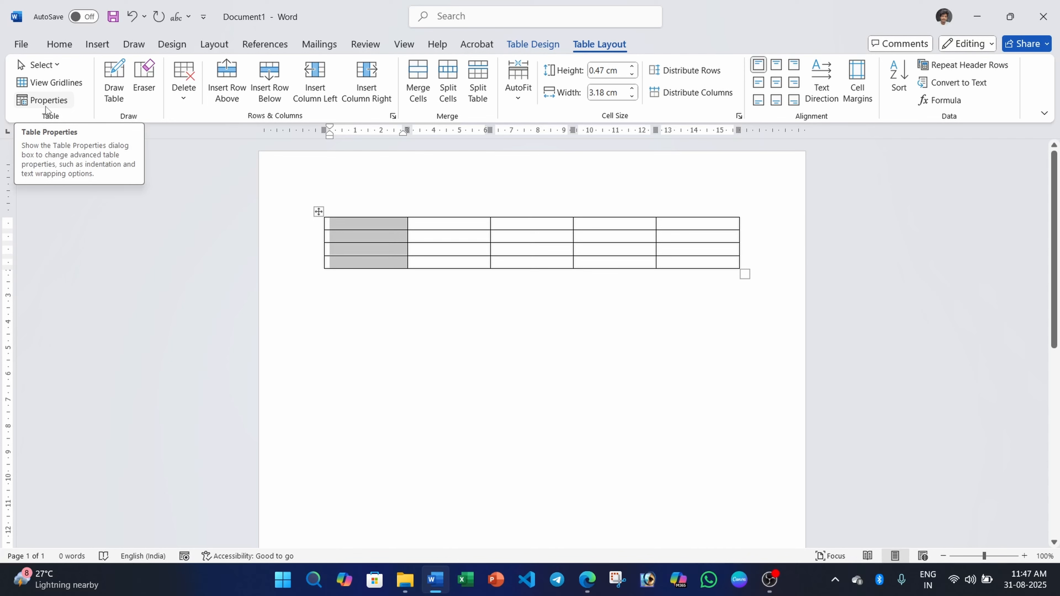
Use the Select command to select the table's third row and the entire table, and finish by clearing the selection
click(438, 251)
click(41, 65)
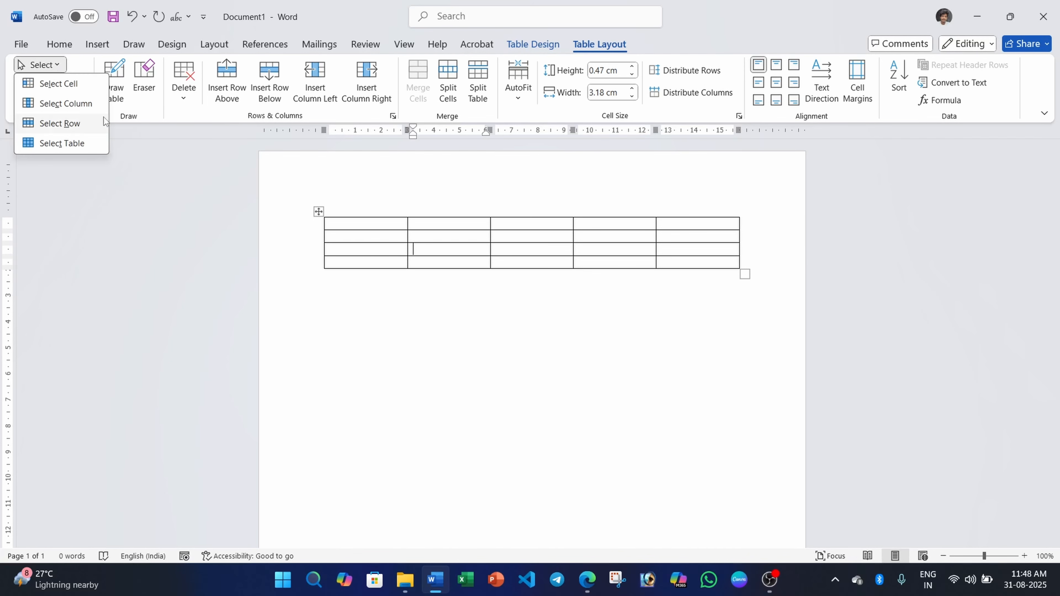
click(41, 123)
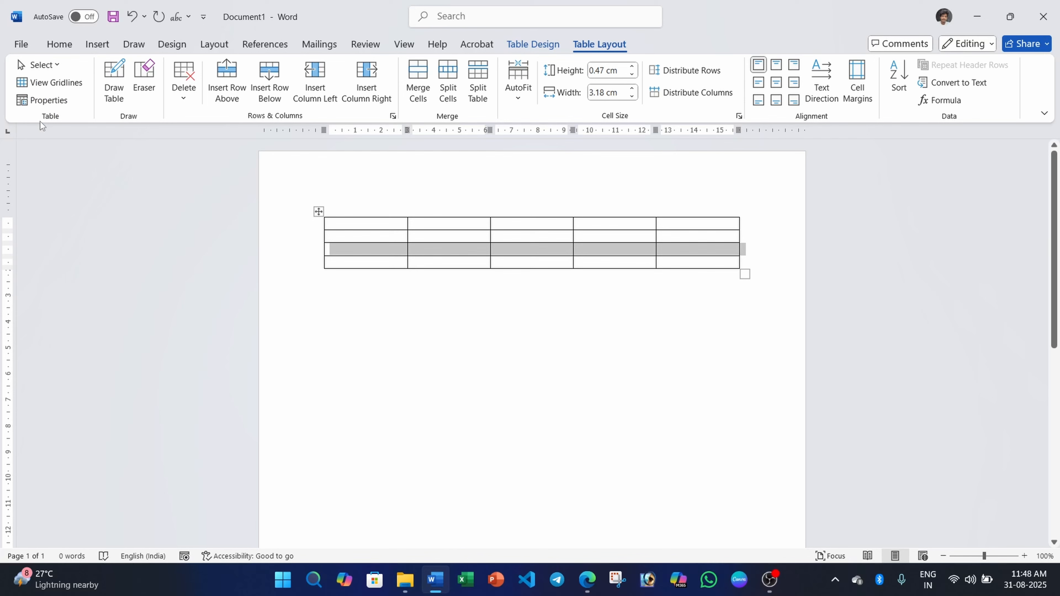
click(342, 237)
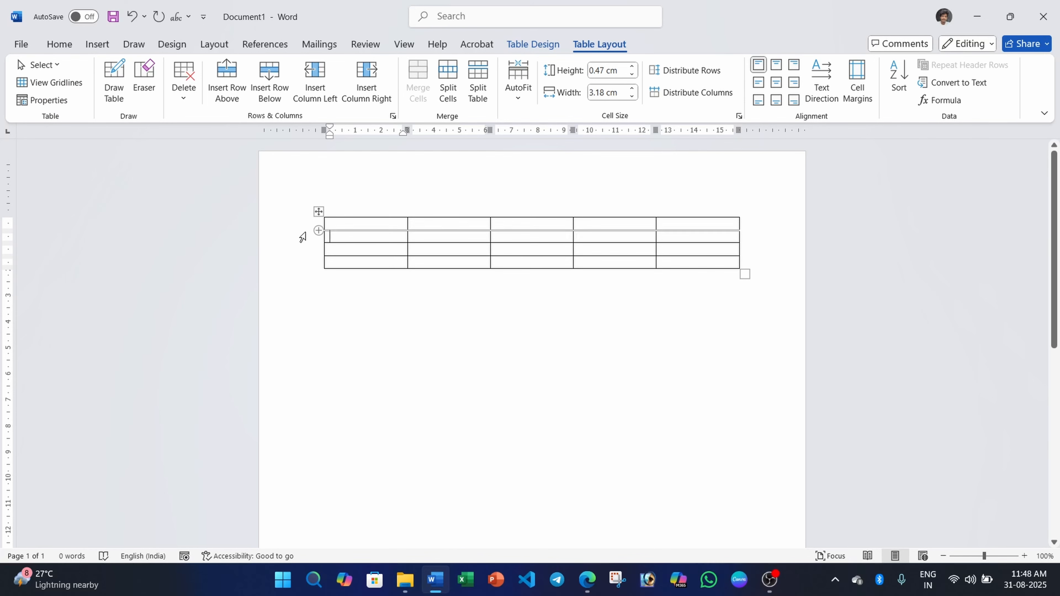
click(41, 64)
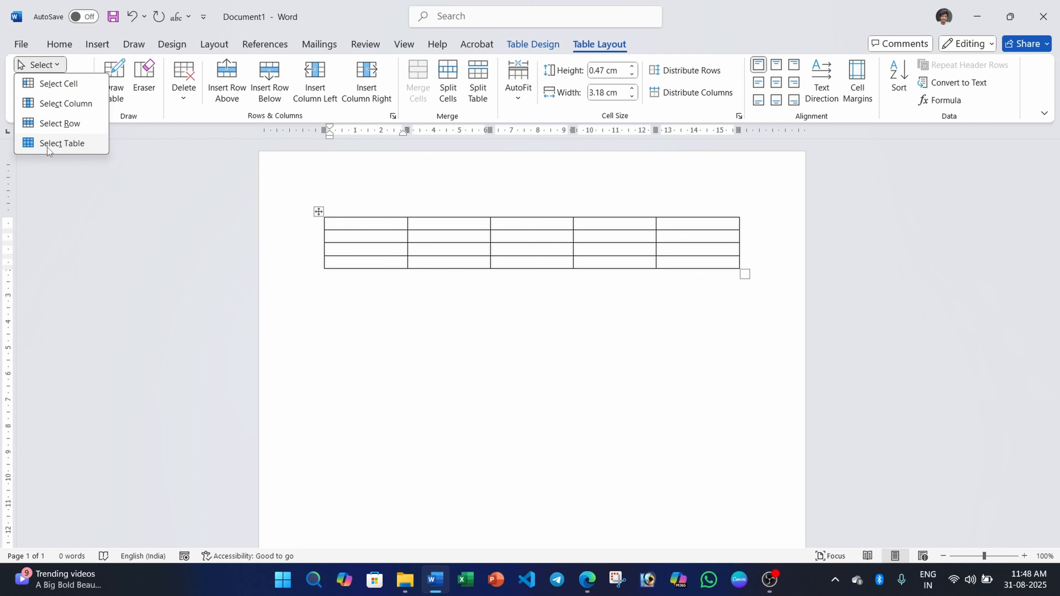
click(49, 144)
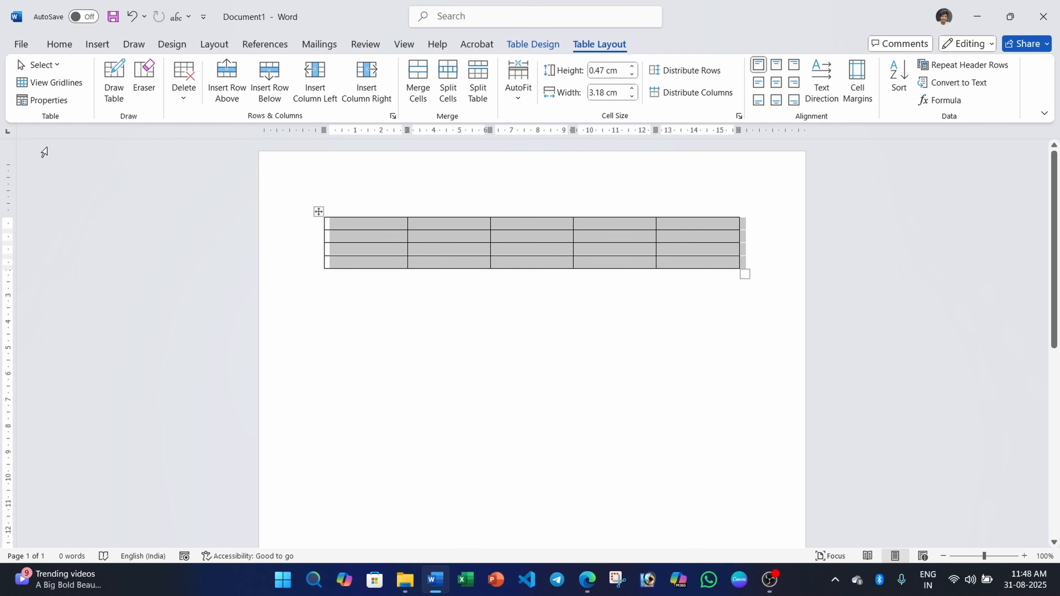
click(373, 249)
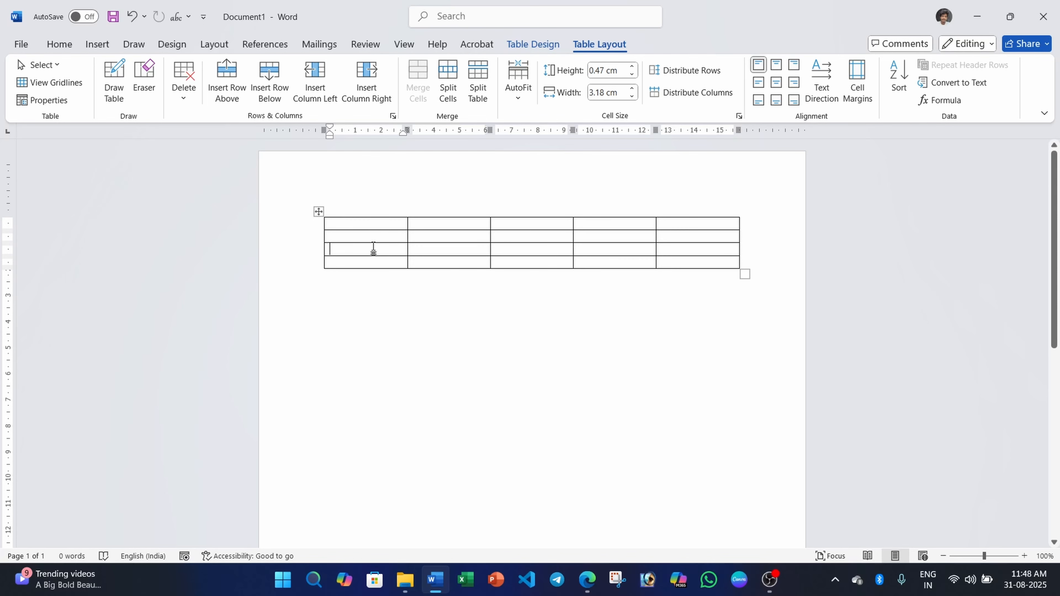
Toggle View Gridlines on and off repeatedly for the fully bordered table, leaving it off
click(49, 89)
click(49, 88)
click(49, 89)
click(48, 88)
click(49, 89)
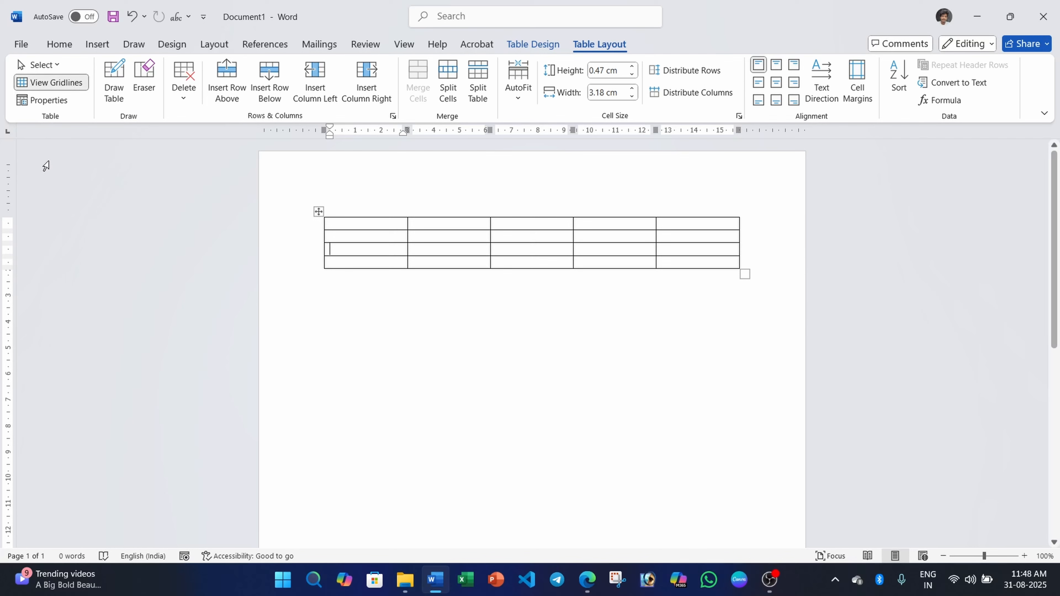
click(50, 87)
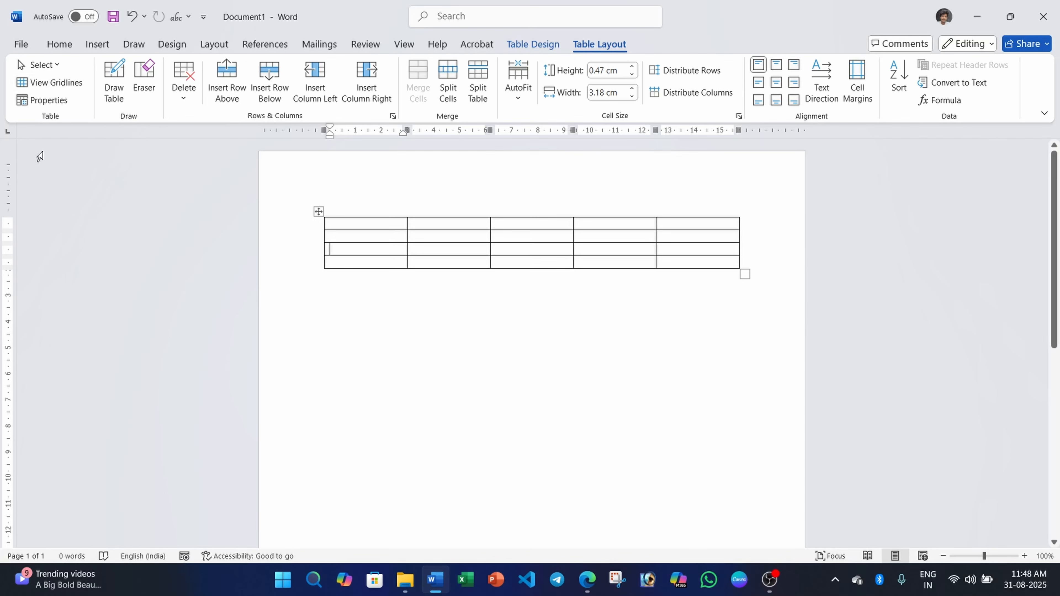
click(46, 83)
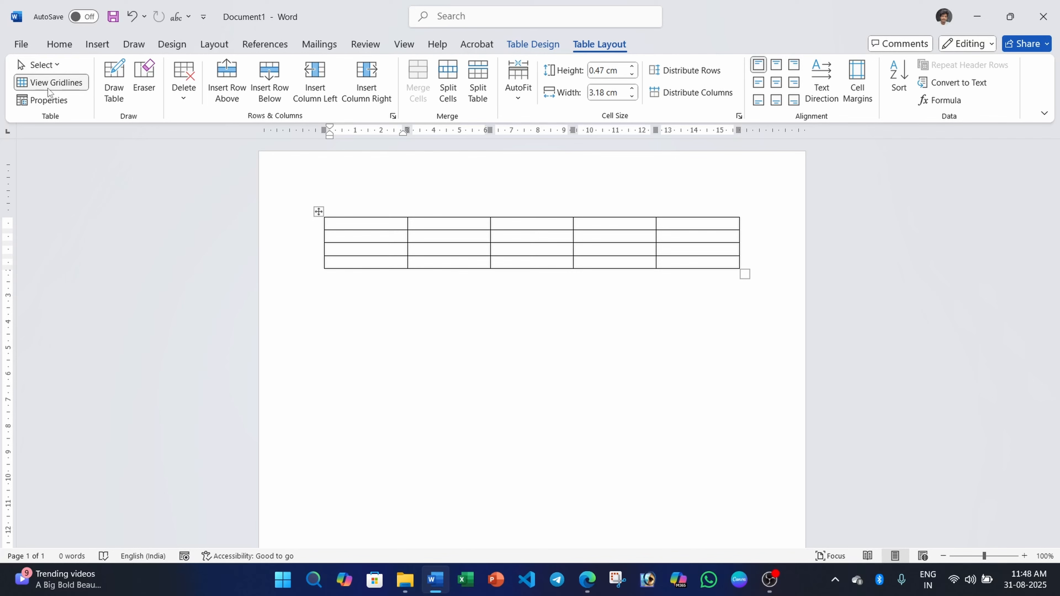
click(58, 84)
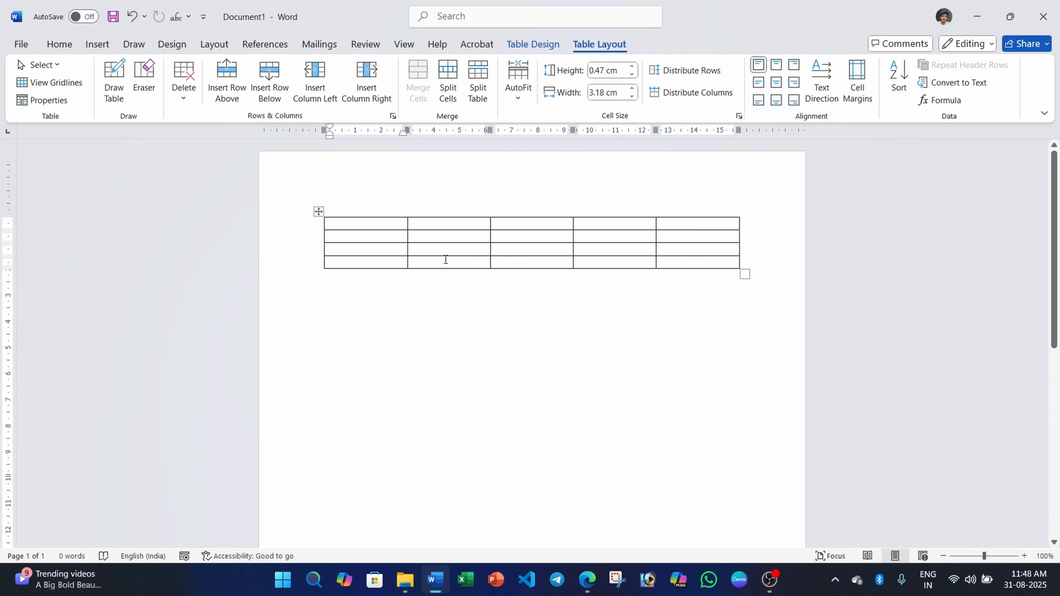
Apply the plain banded table style with only header and first-column lines, and toggle View Gridlines to compare the table with and without them
click(524, 44)
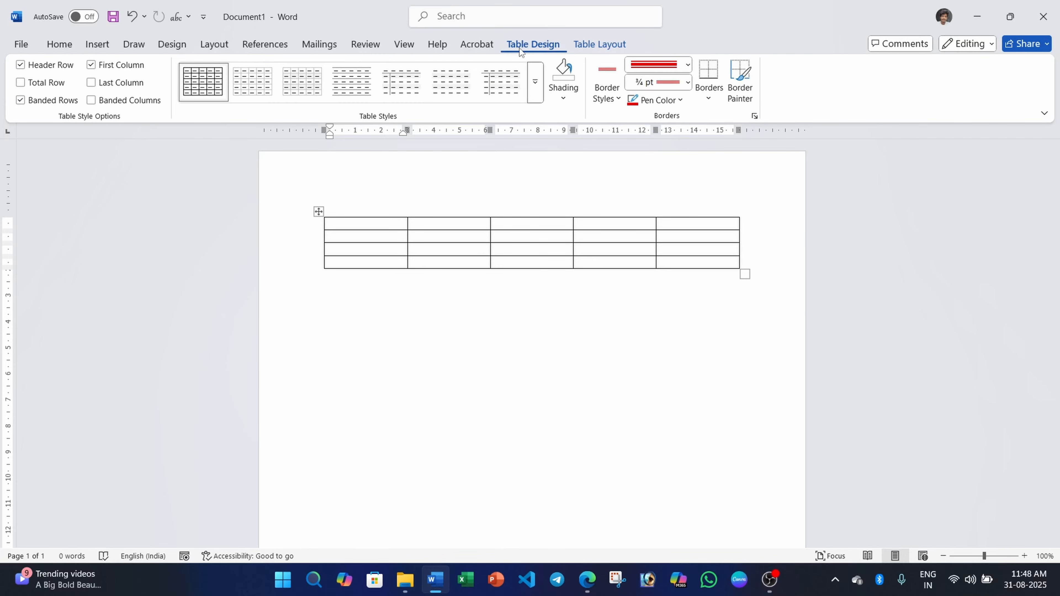
click(393, 97)
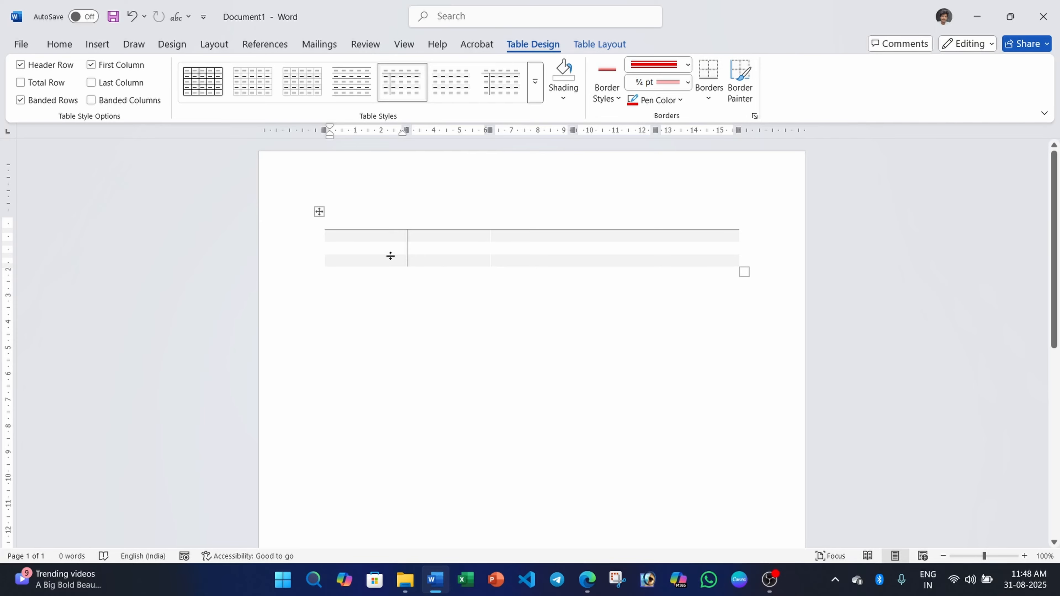
click(593, 44)
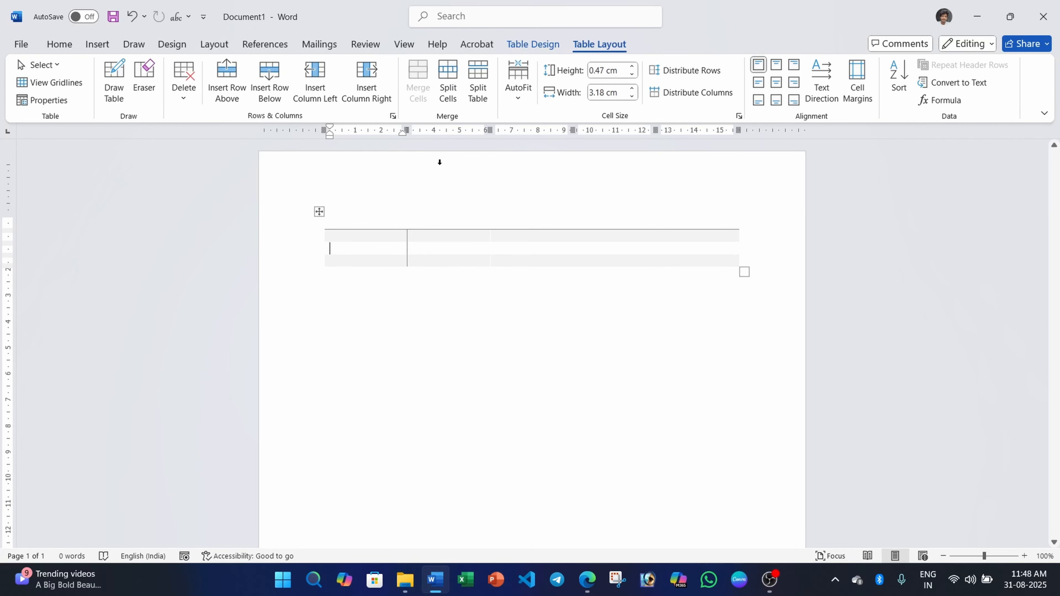
click(52, 82)
click(52, 83)
click(52, 83)
click(52, 82)
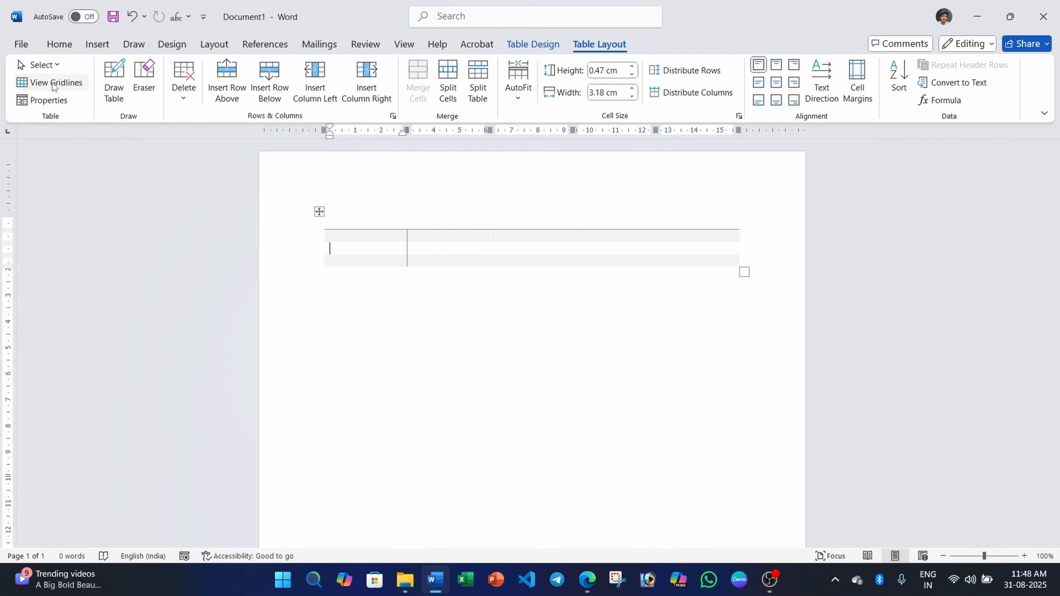
click(53, 82)
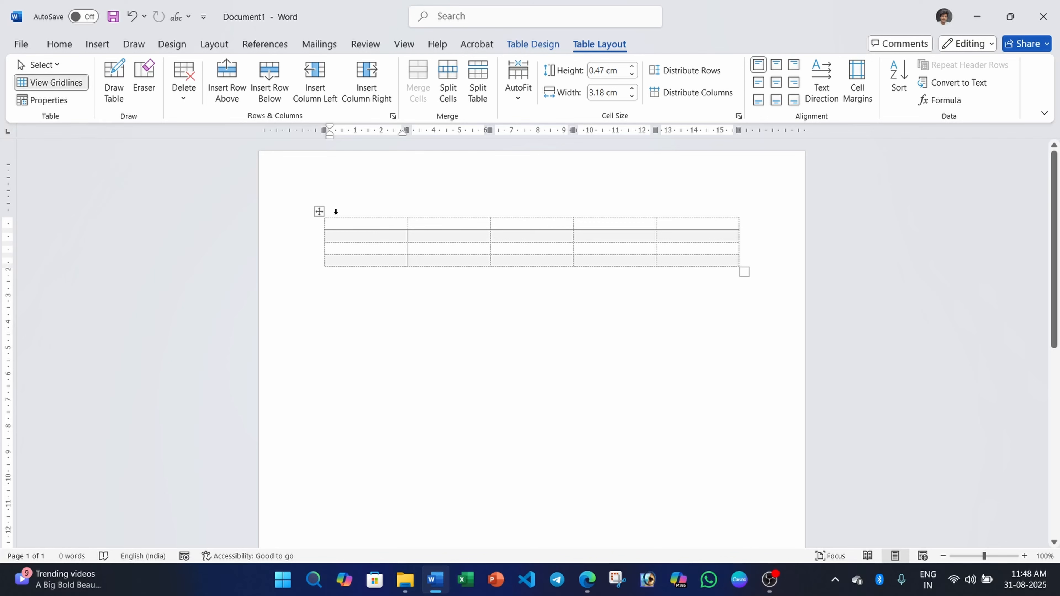
click(60, 85)
click(60, 85)
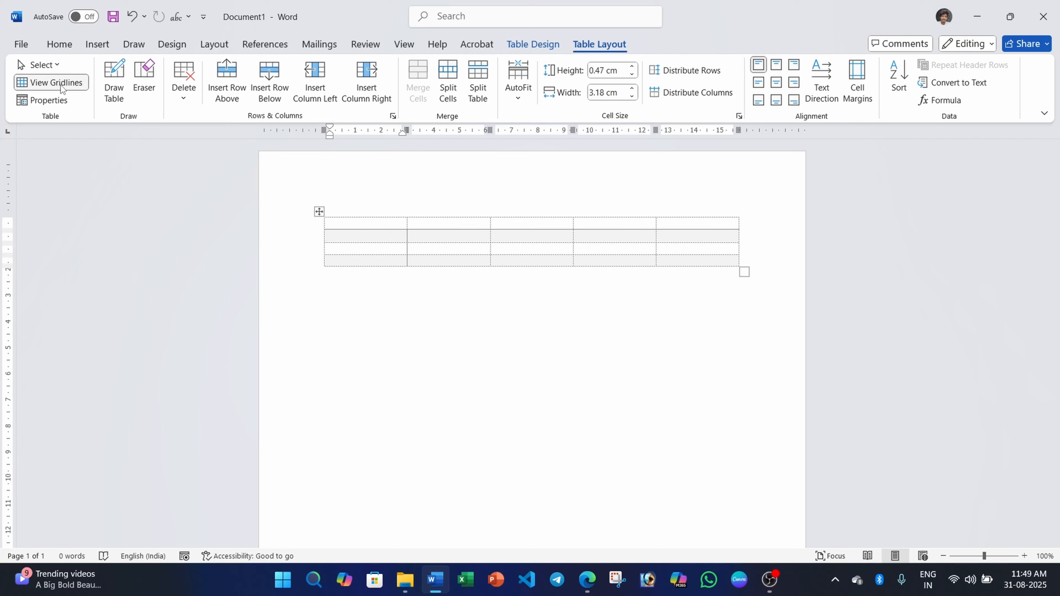
click(60, 85)
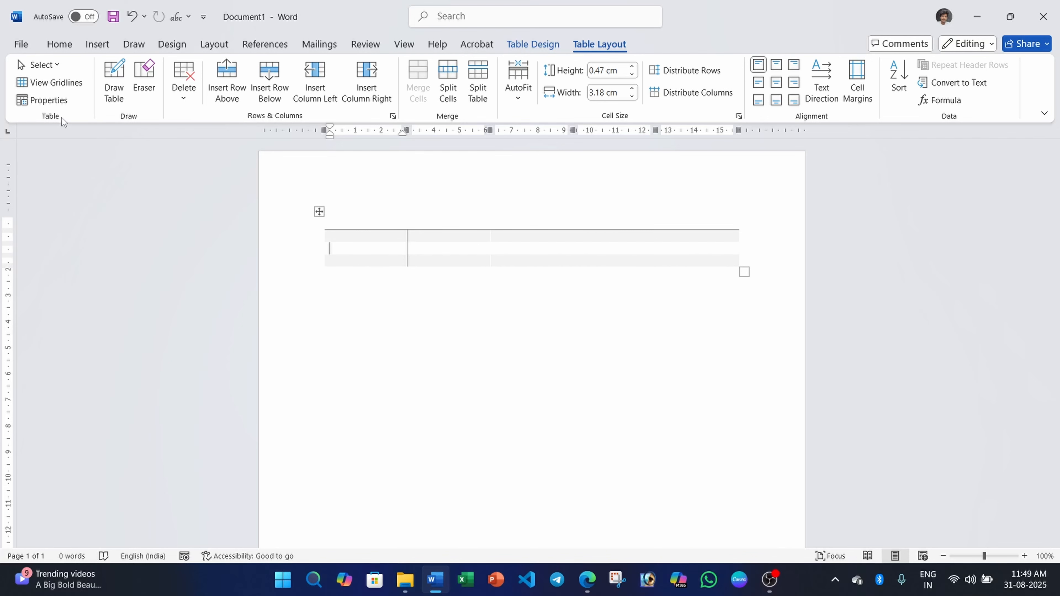
Shrink the table to cells about 1.52 cm wide and 0.61 cm high, and move it to the middle of the page width
drag(744, 272, 523, 281)
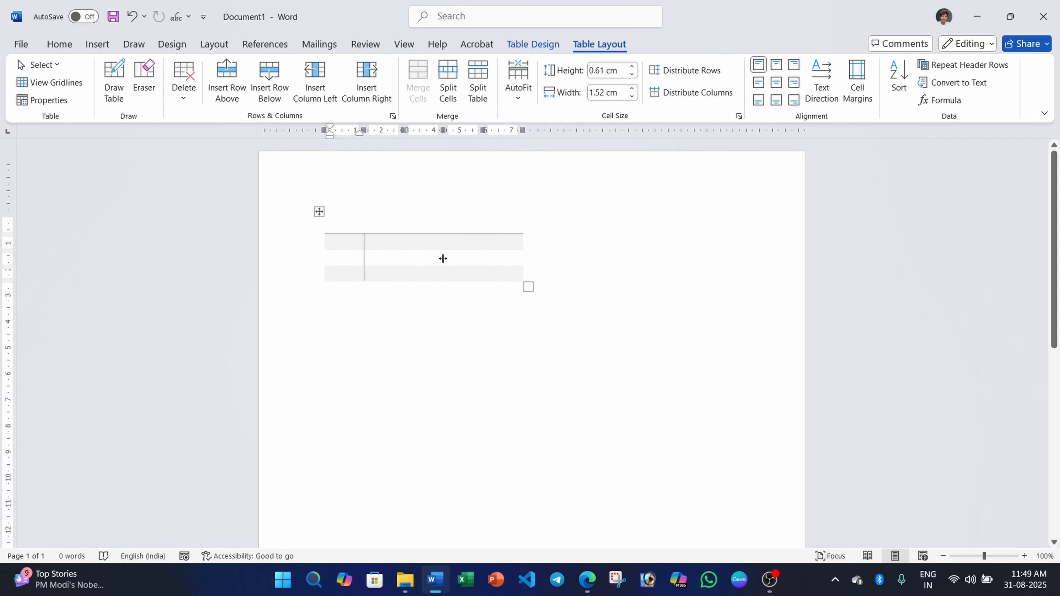
drag(319, 211, 399, 286)
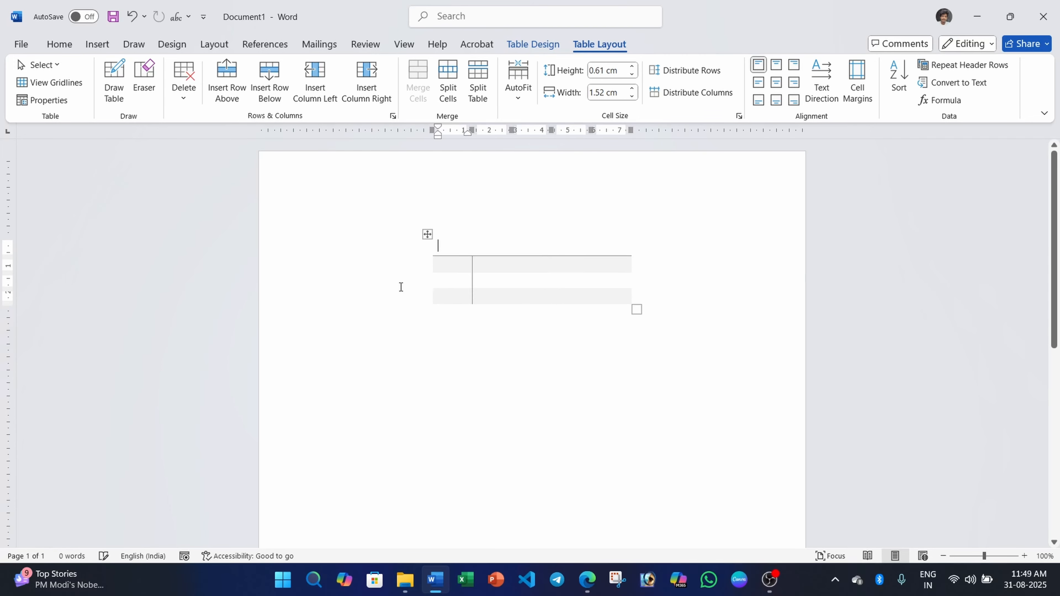
Generate sample paragraphs around the table by entering =rand() on the first line of the page
click(375, 230)
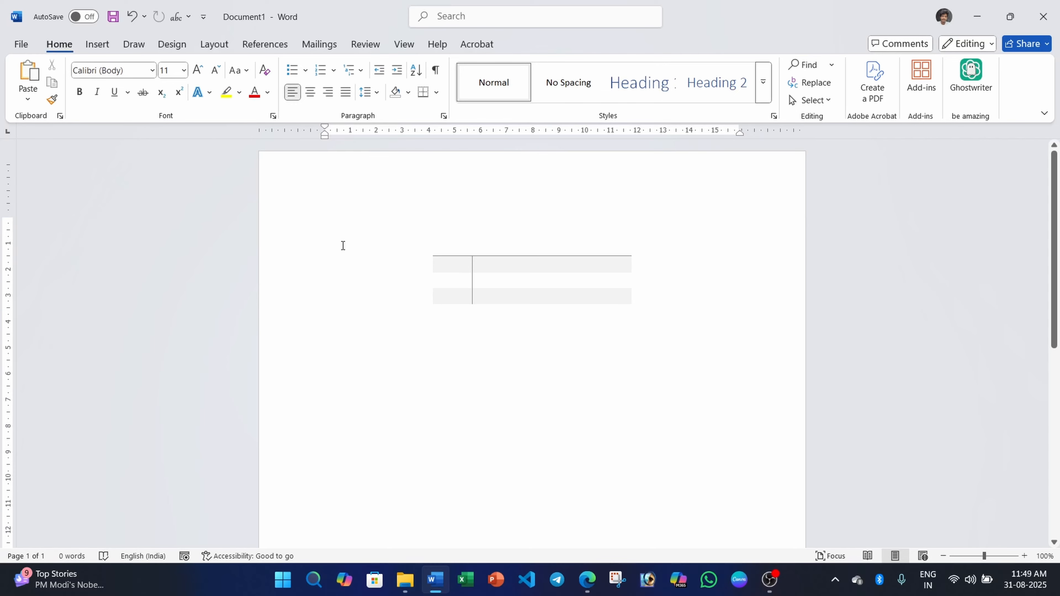
text(=ra)
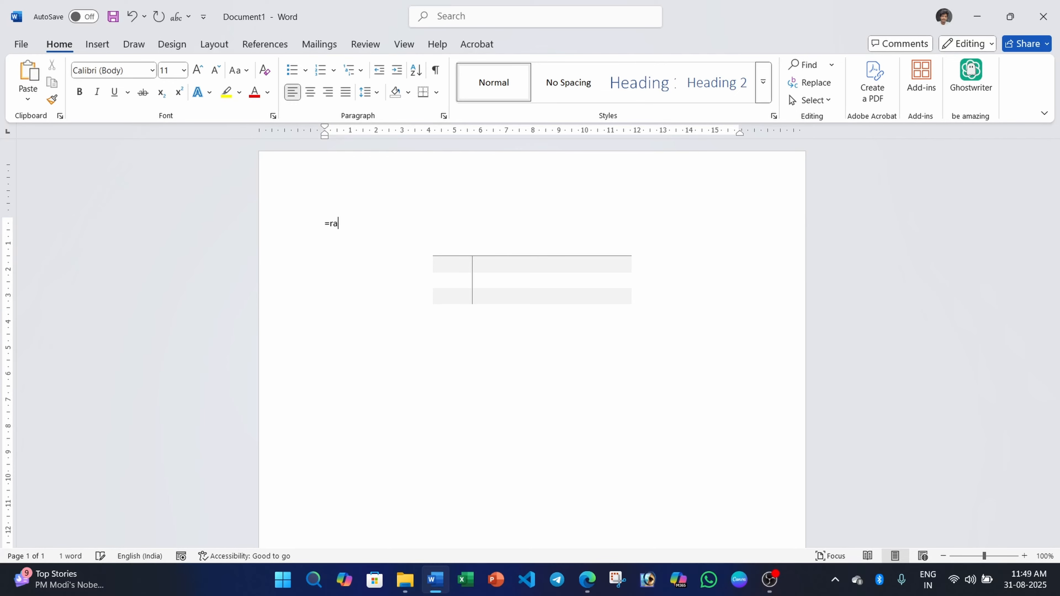
text(nd())
key(Return)
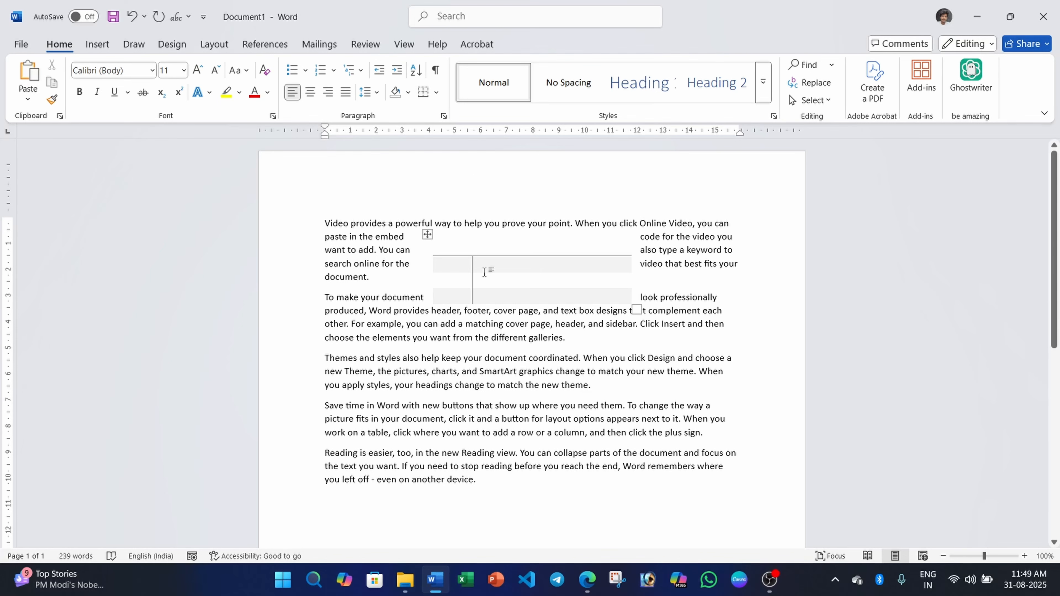
Apply the full-grid table style and move the table down between the second and third paragraphs
click(499, 284)
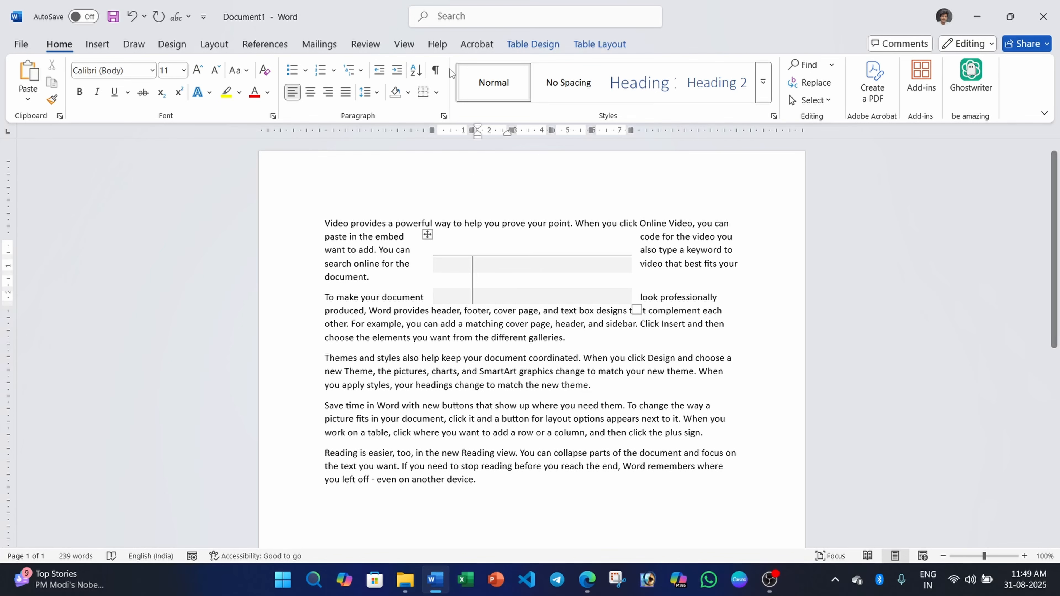
click(533, 44)
click(203, 81)
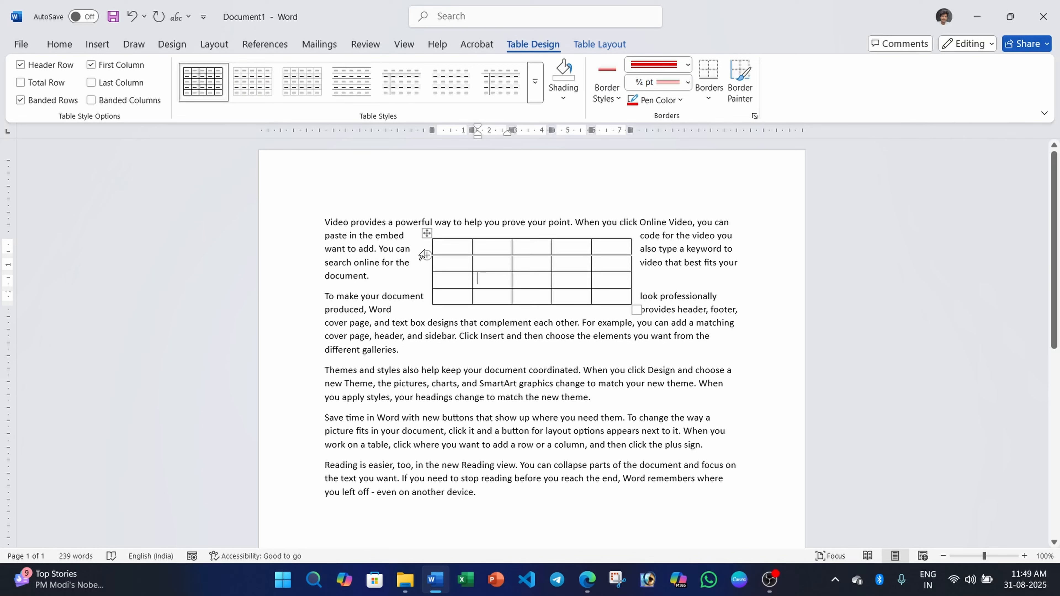
drag(426, 233, 426, 296)
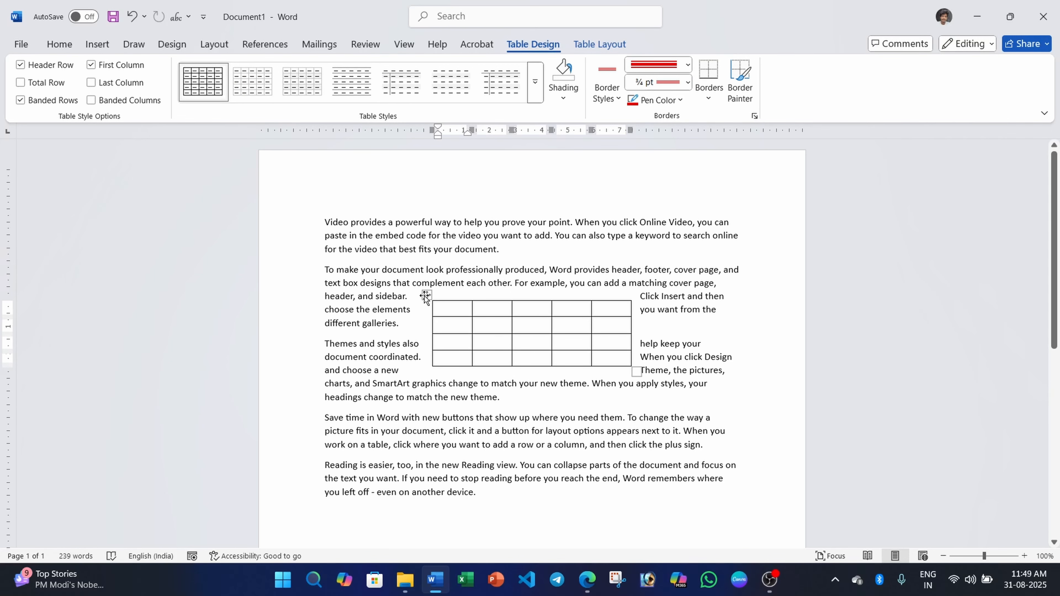
Set the table's alignment to Right in Table Properties
click(601, 45)
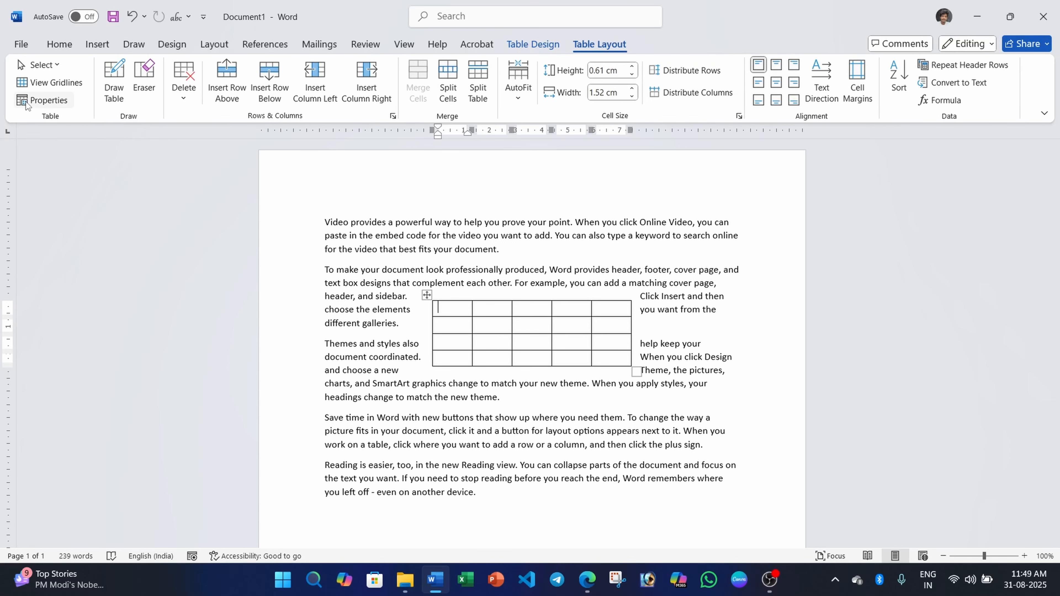
click(43, 105)
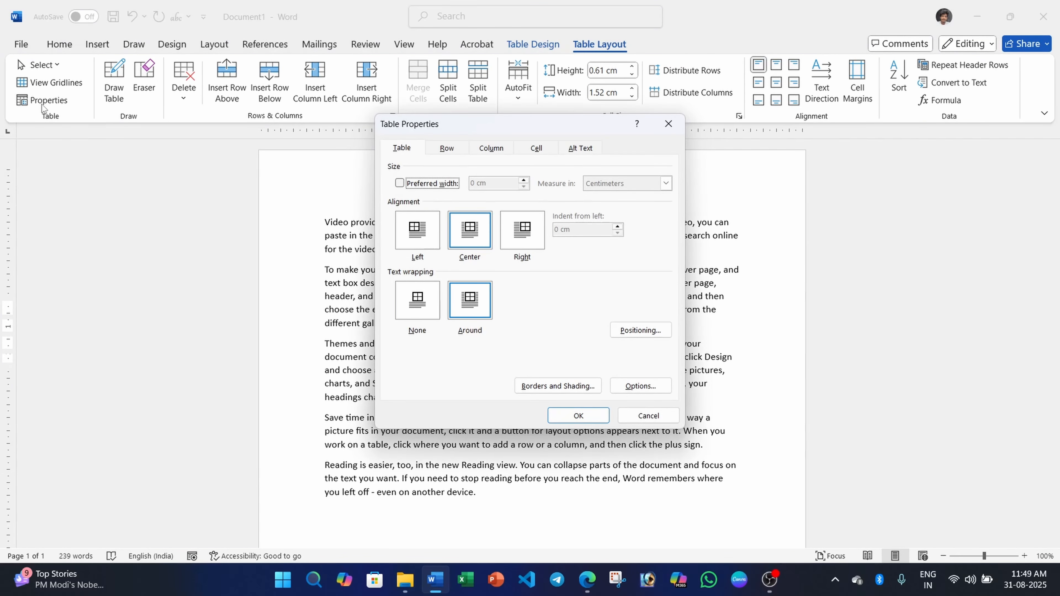
click(522, 243)
click(572, 418)
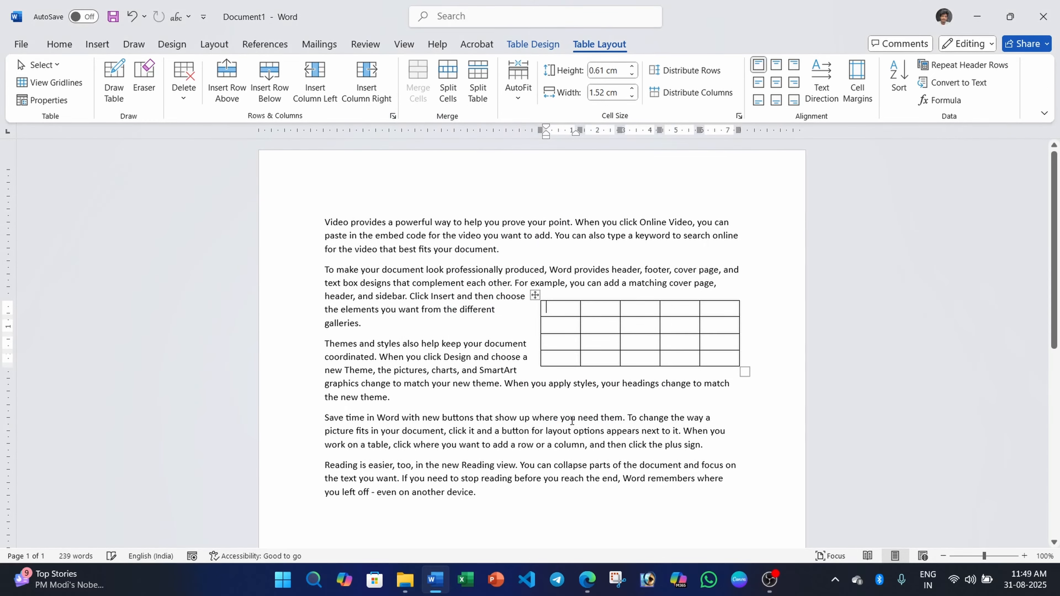
Set the table's alignment to Left in Table Properties
click(46, 100)
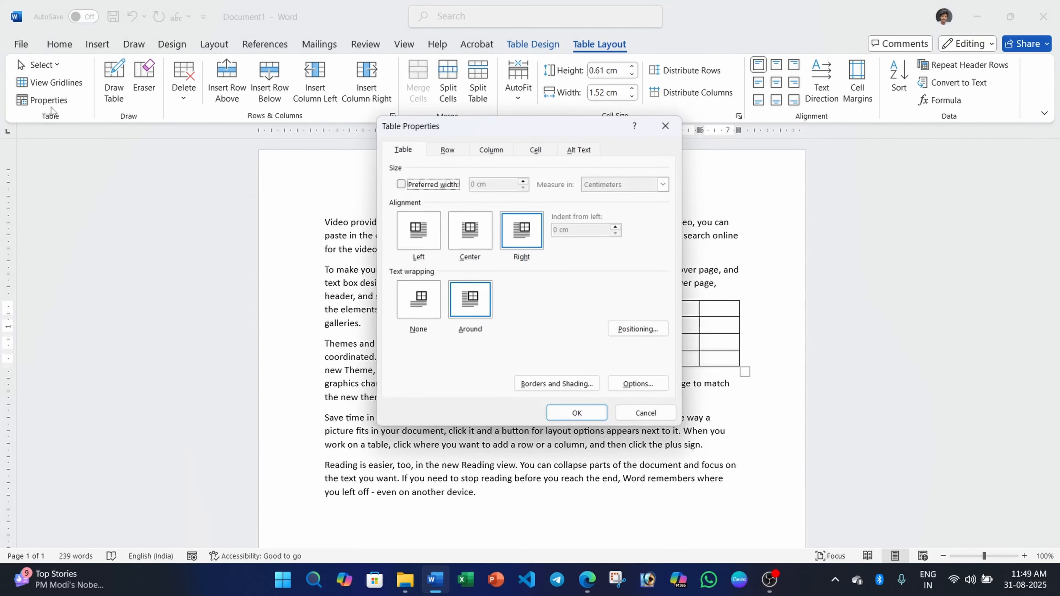
click(417, 248)
click(578, 416)
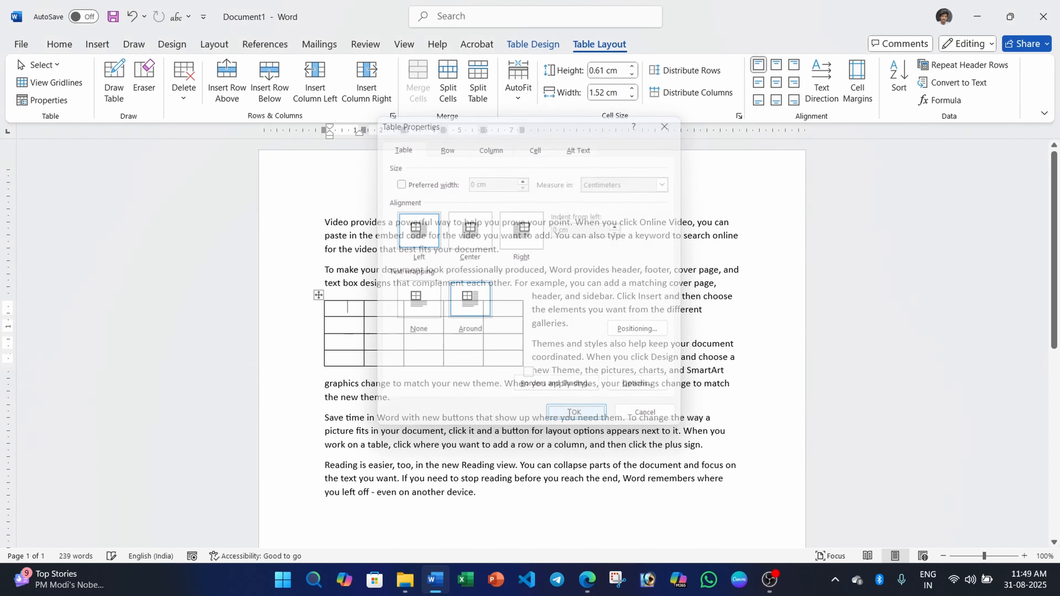
Set the table's text wrapping to None in Table Properties
click(49, 100)
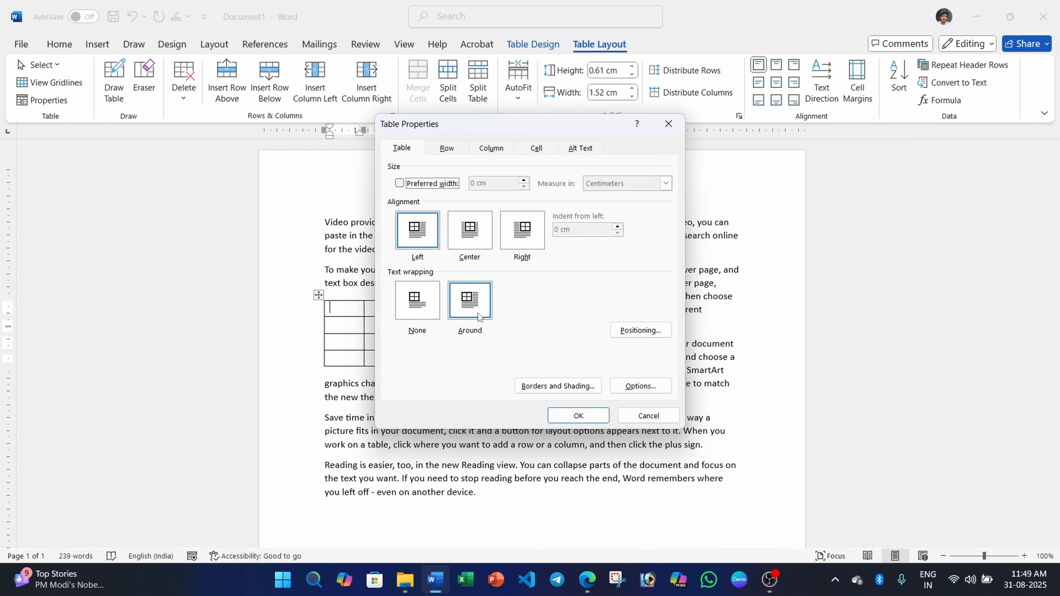
click(418, 307)
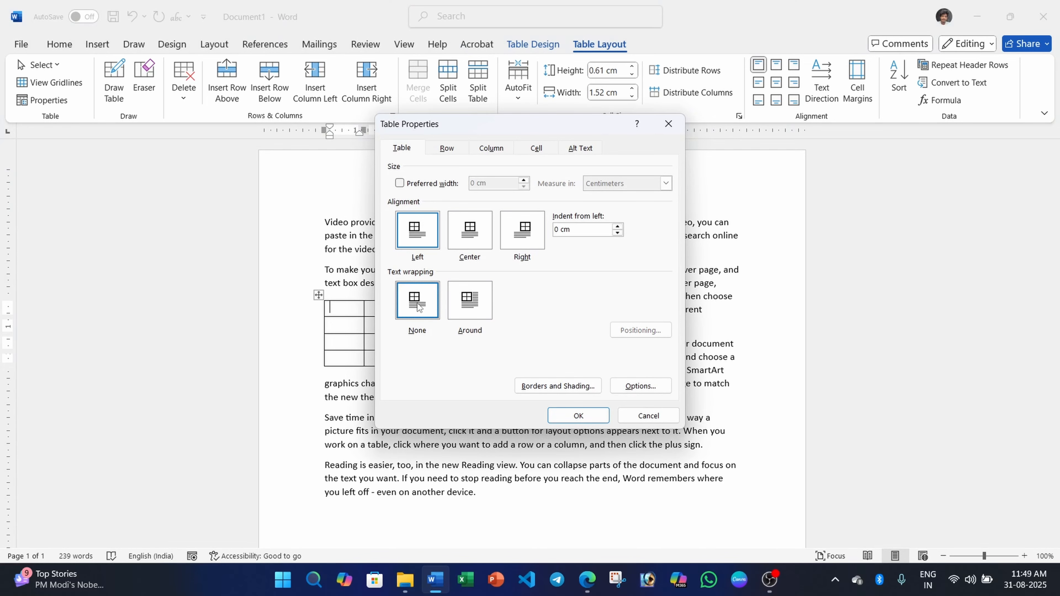
click(565, 416)
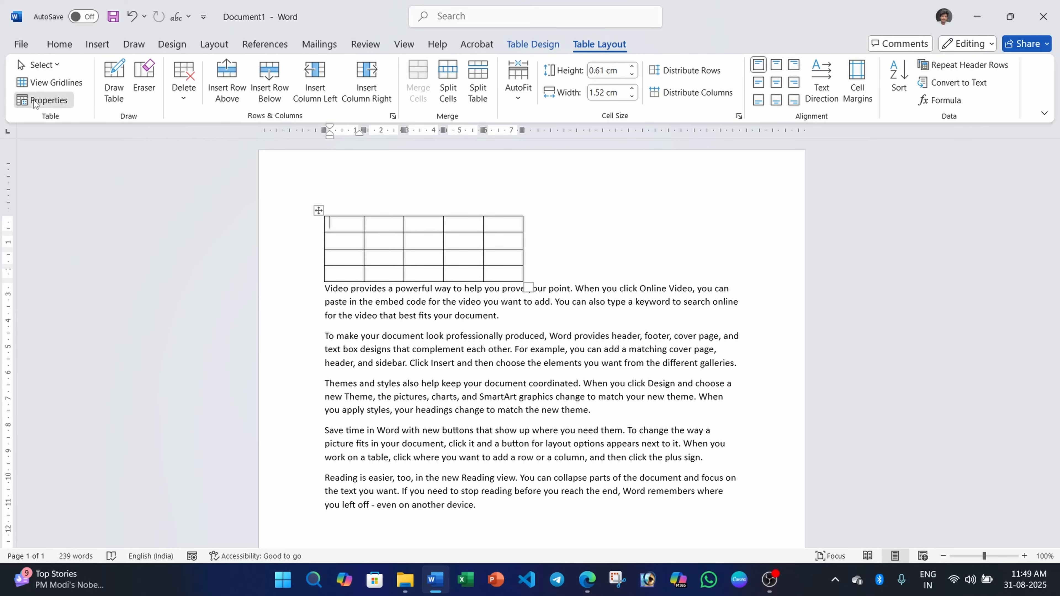
Set the table's text wrapping to Around and move the table into the middle of the second and third paragraphs
click(63, 102)
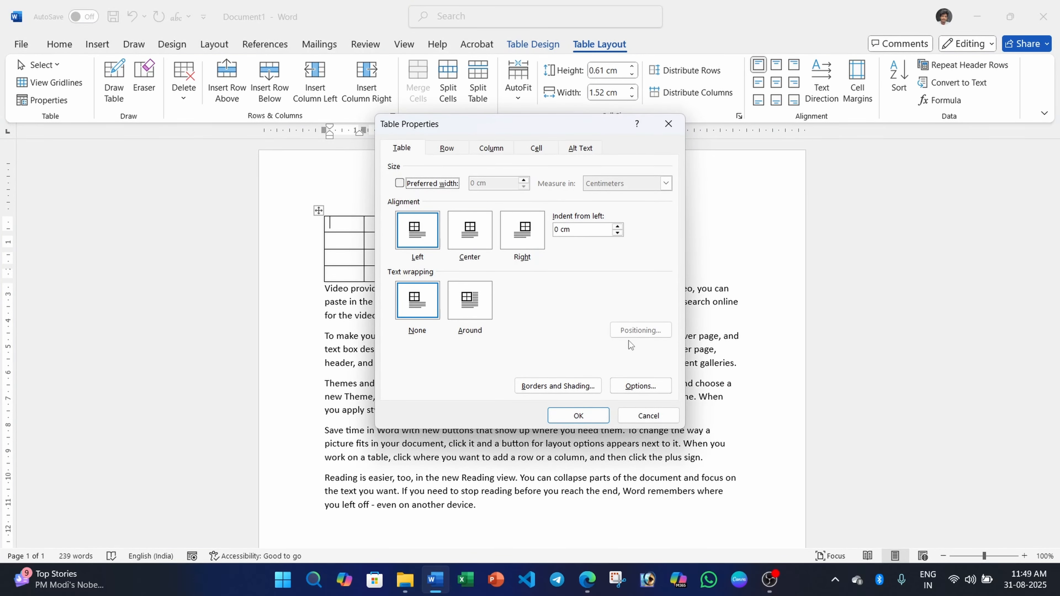
click(474, 305)
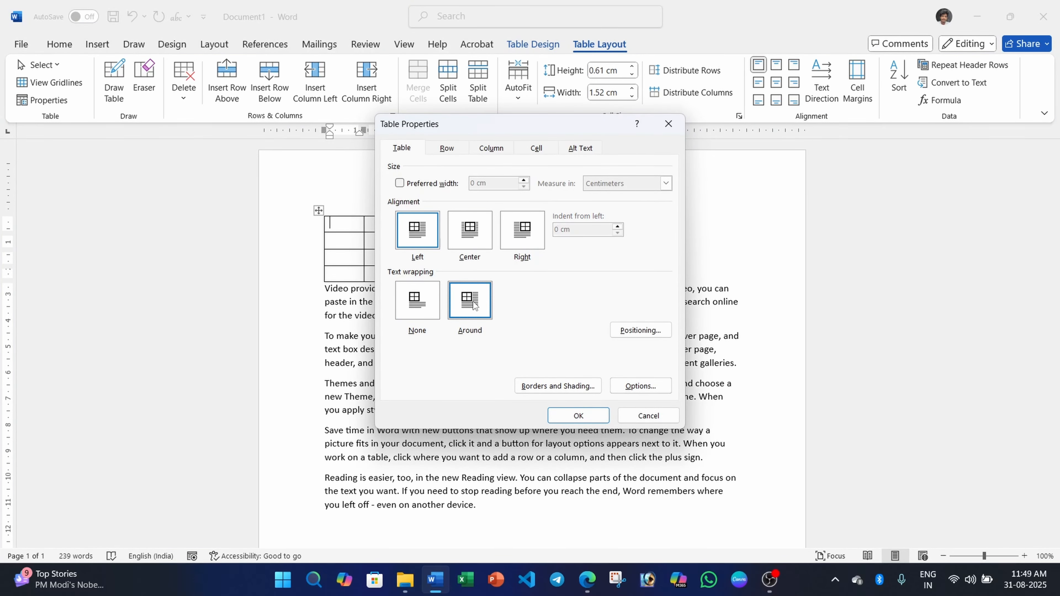
click(569, 415)
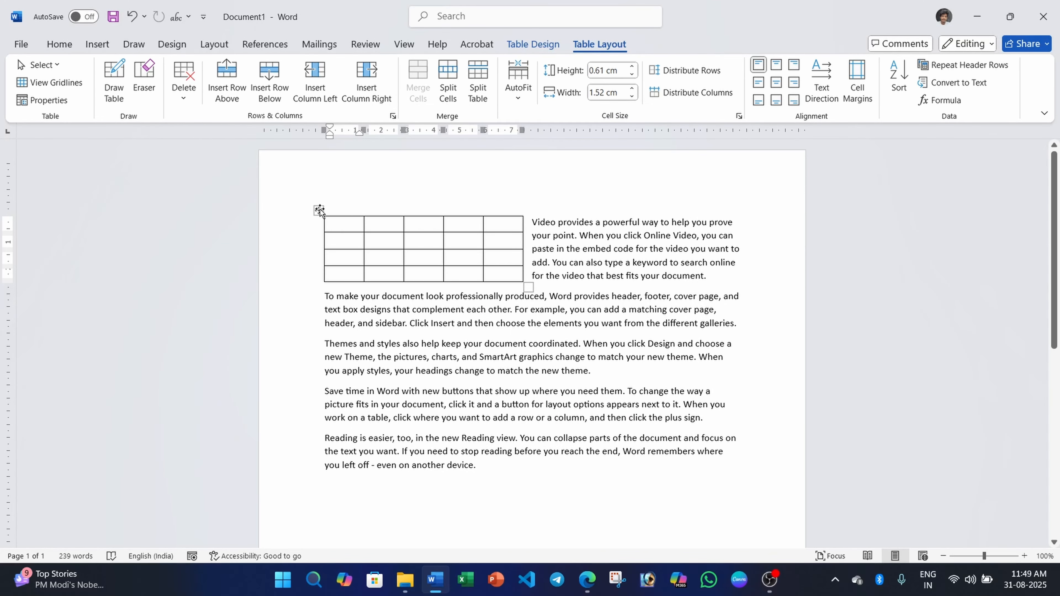
drag(319, 210, 425, 311)
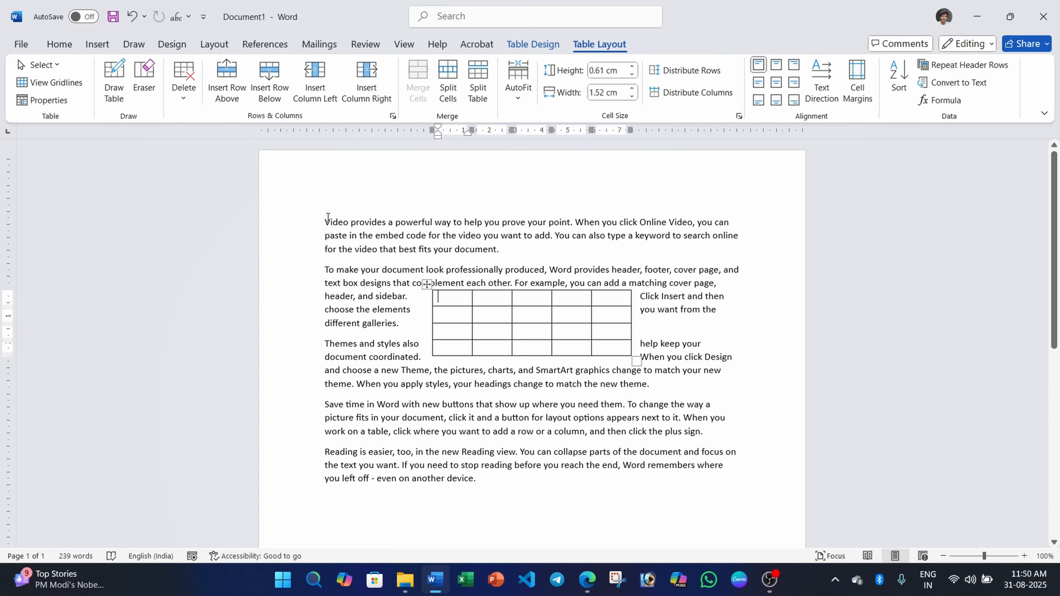
Delete all the text and the table from the page, and insert a new table with five columns and five rows
drag(322, 215, 736, 489)
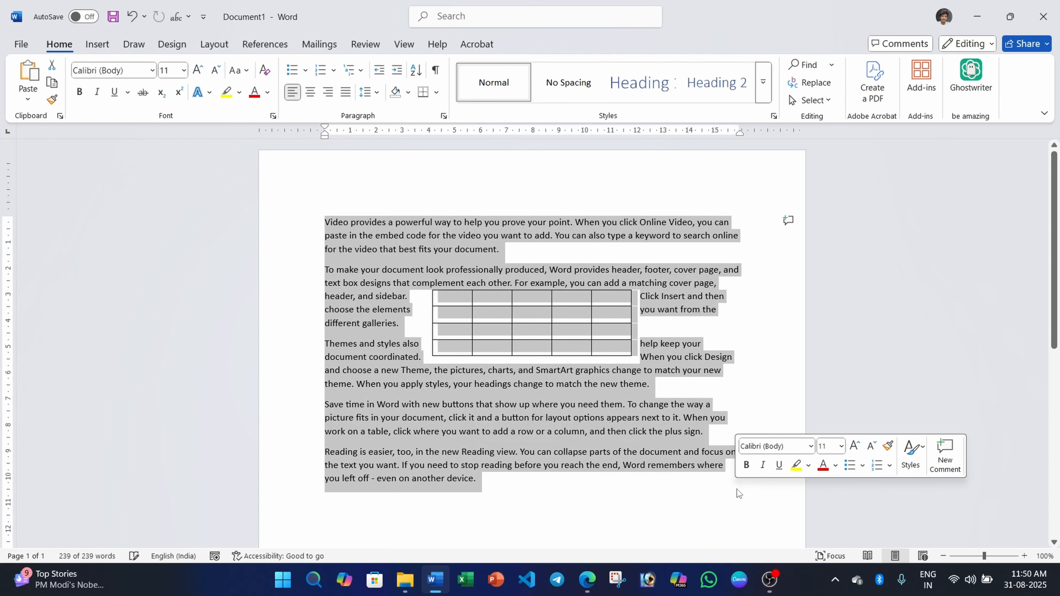
key(Delete)
click(98, 43)
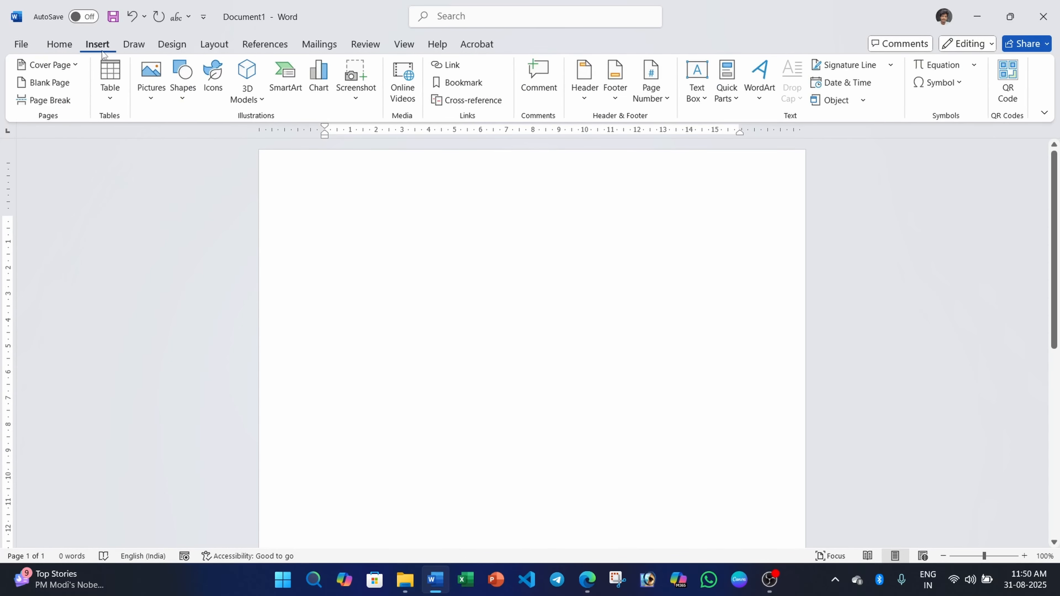
click(111, 103)
click(182, 206)
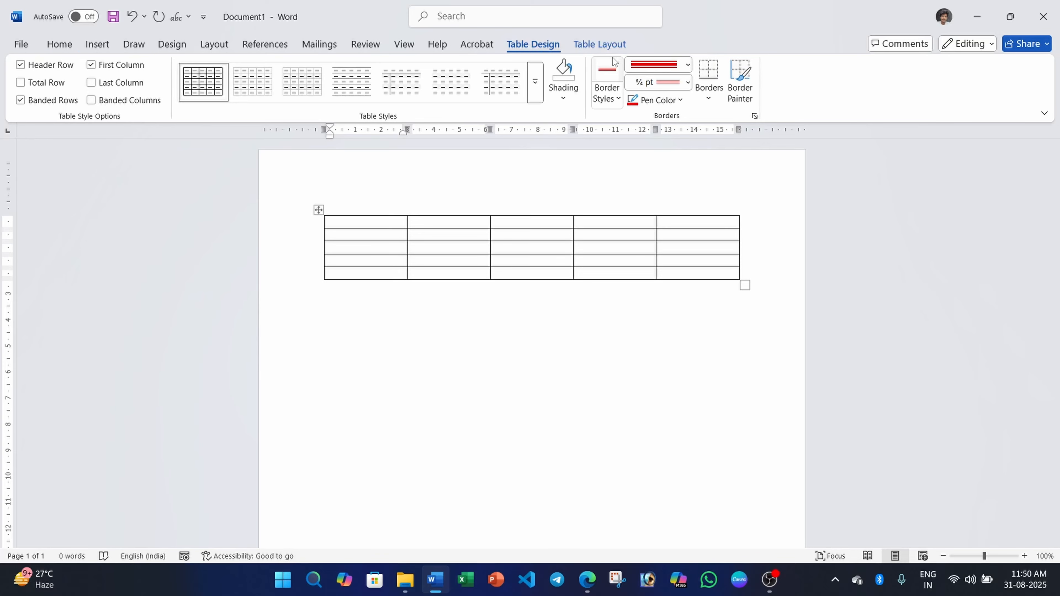
click(604, 46)
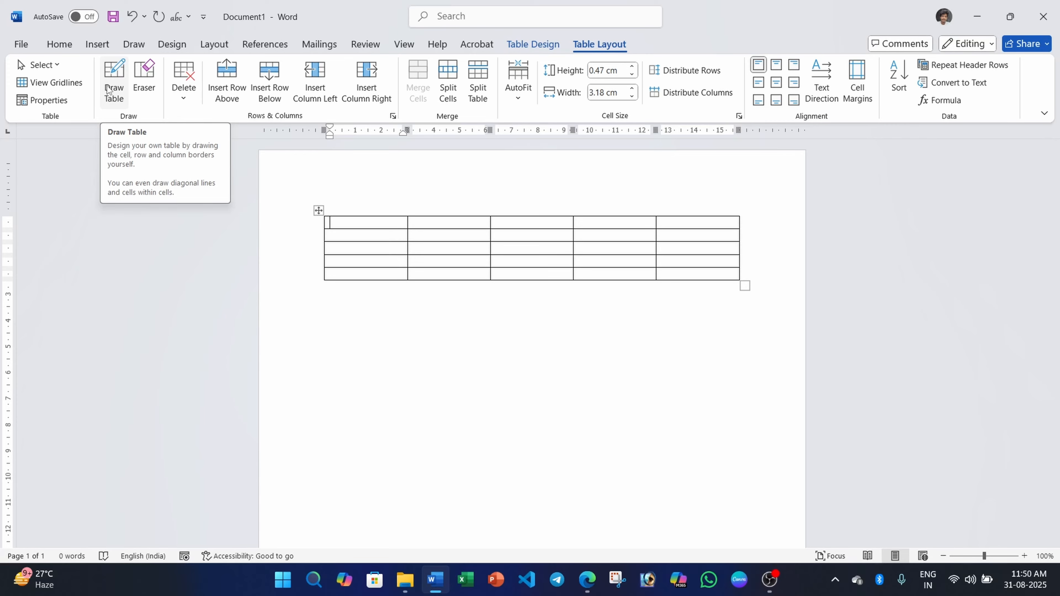
click(297, 297)
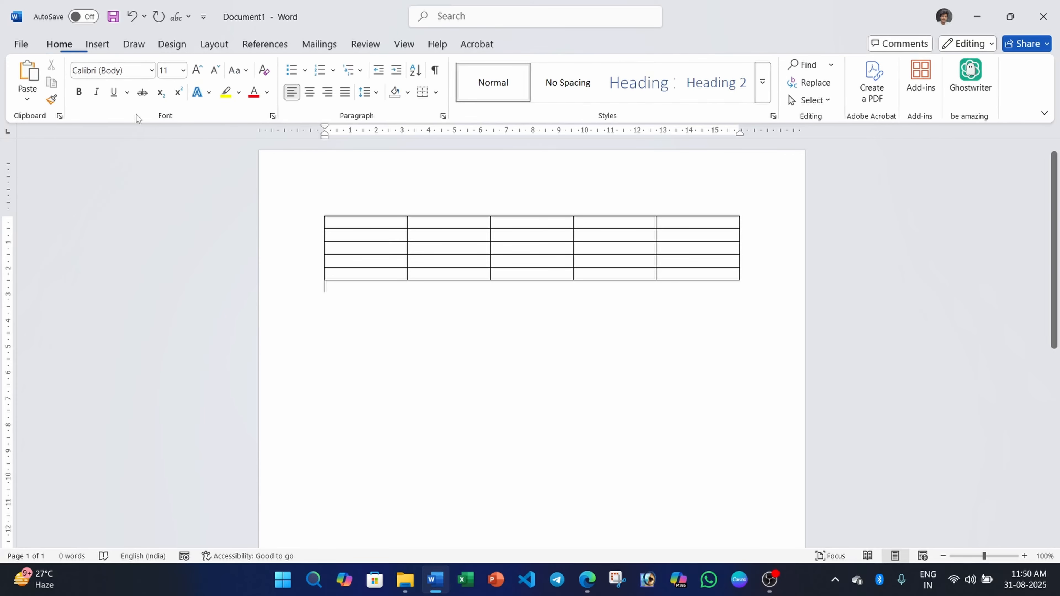
click(97, 43)
click(110, 100)
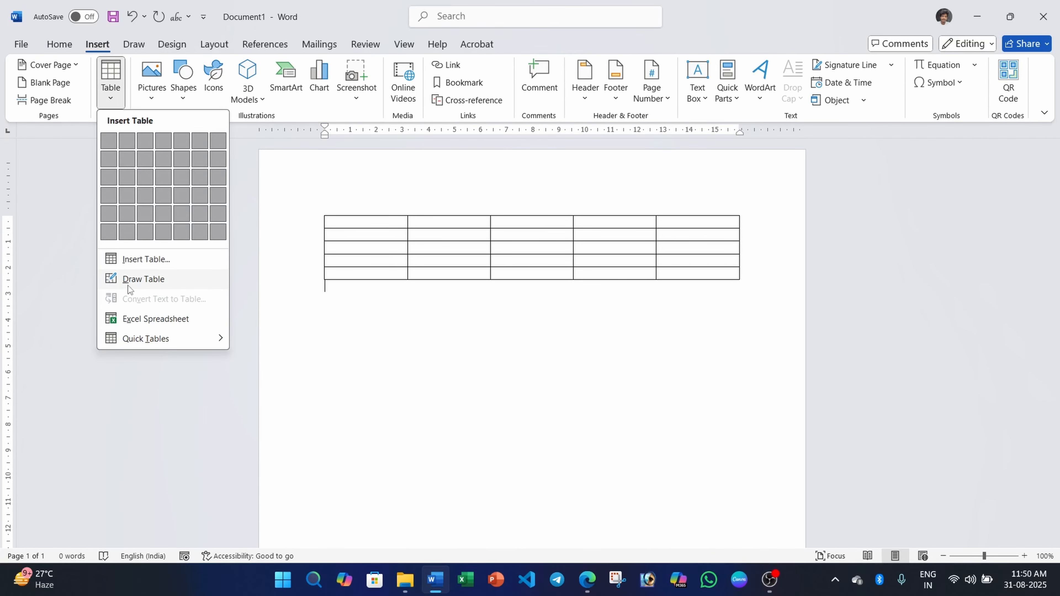
click(374, 346)
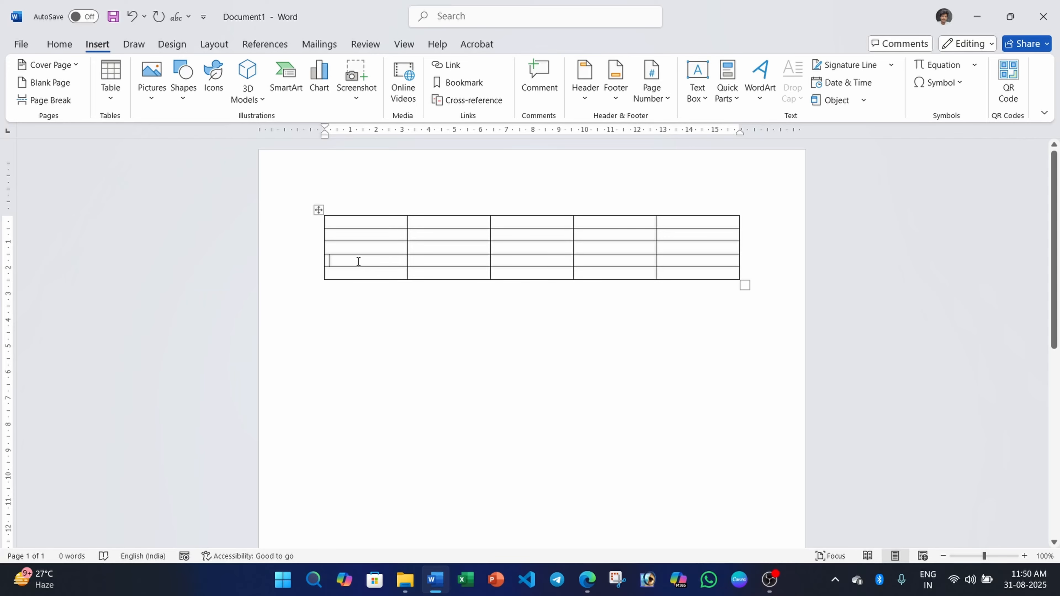
Draw a full-height vertical divider through each of the first four table columns with Draw Table
click(598, 48)
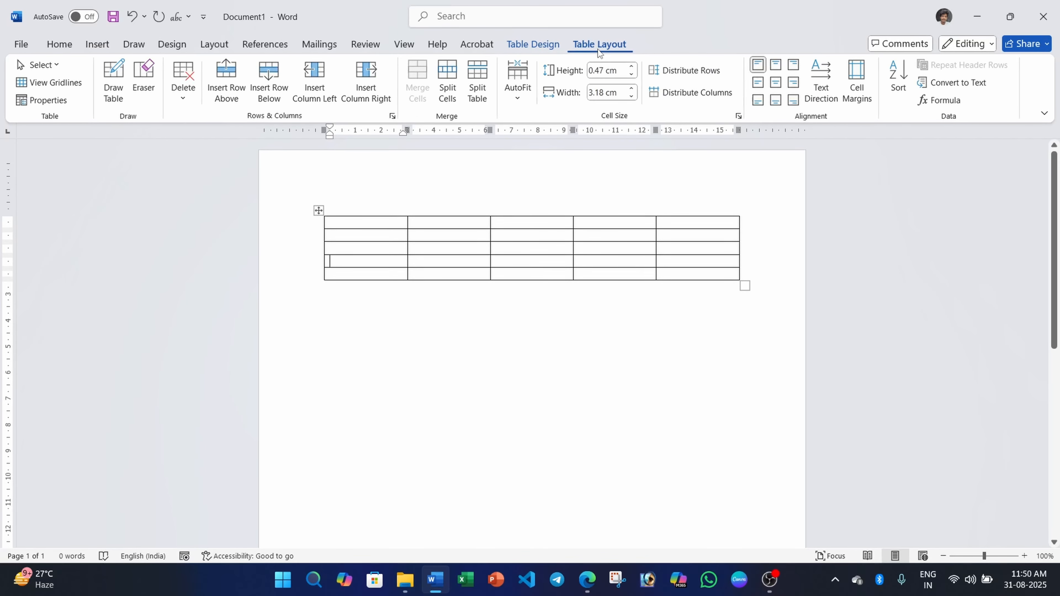
click(114, 82)
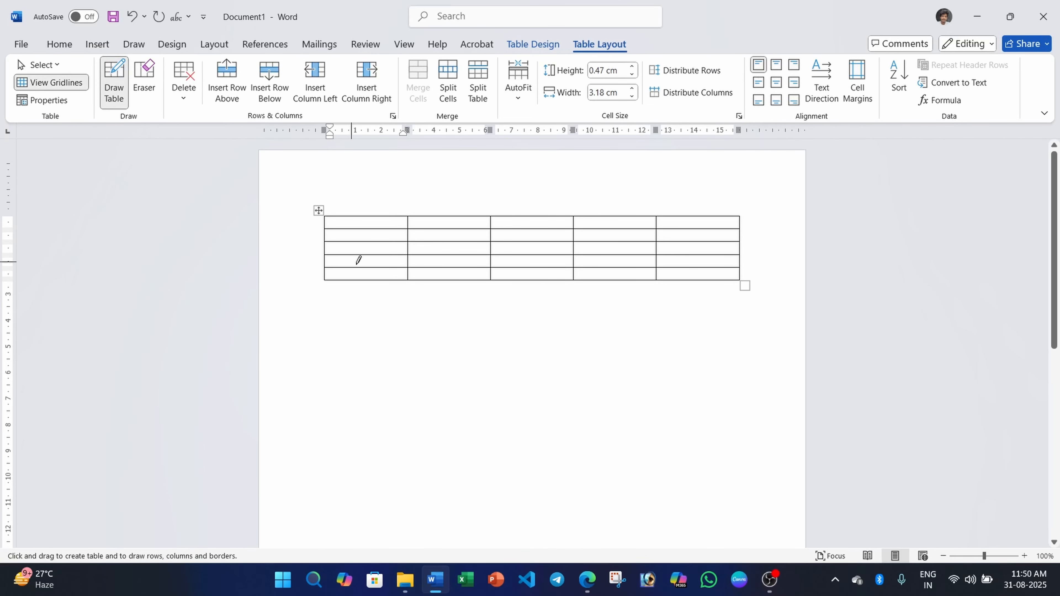
drag(363, 216, 362, 279)
drag(446, 216, 446, 279)
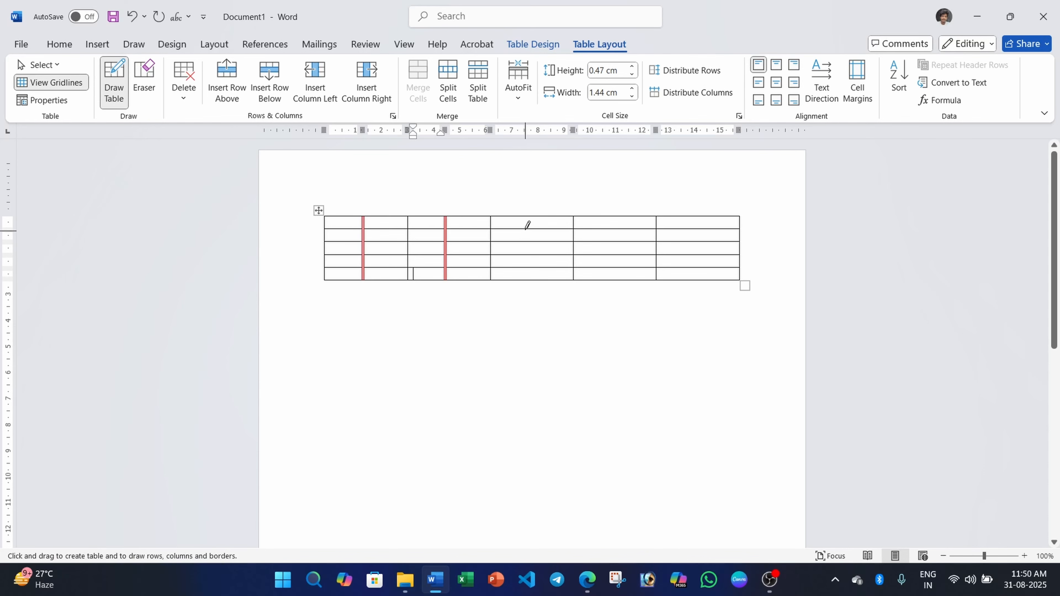
drag(525, 216, 522, 278)
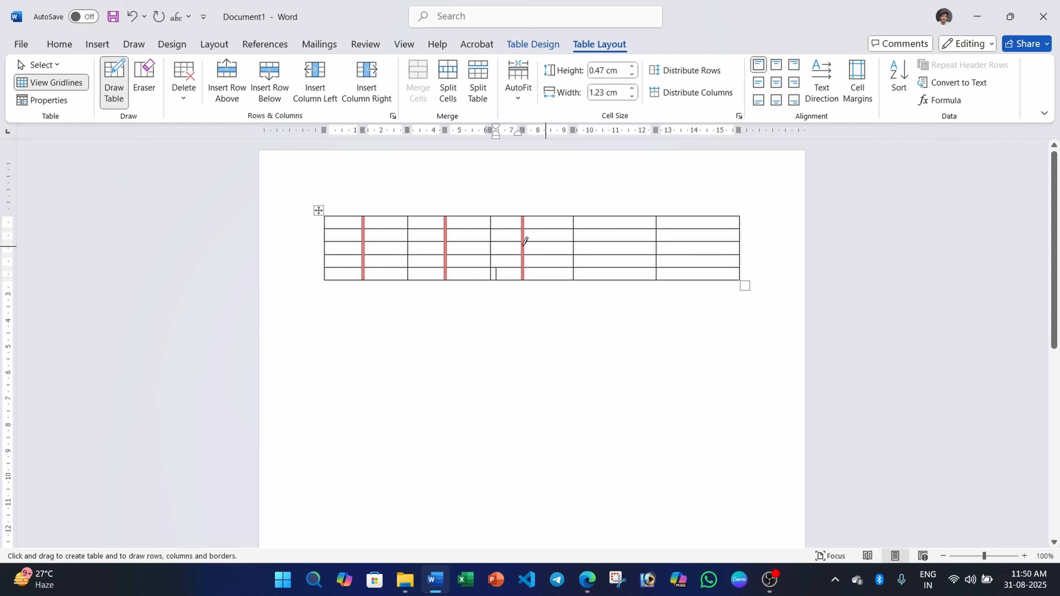
drag(619, 216, 618, 279)
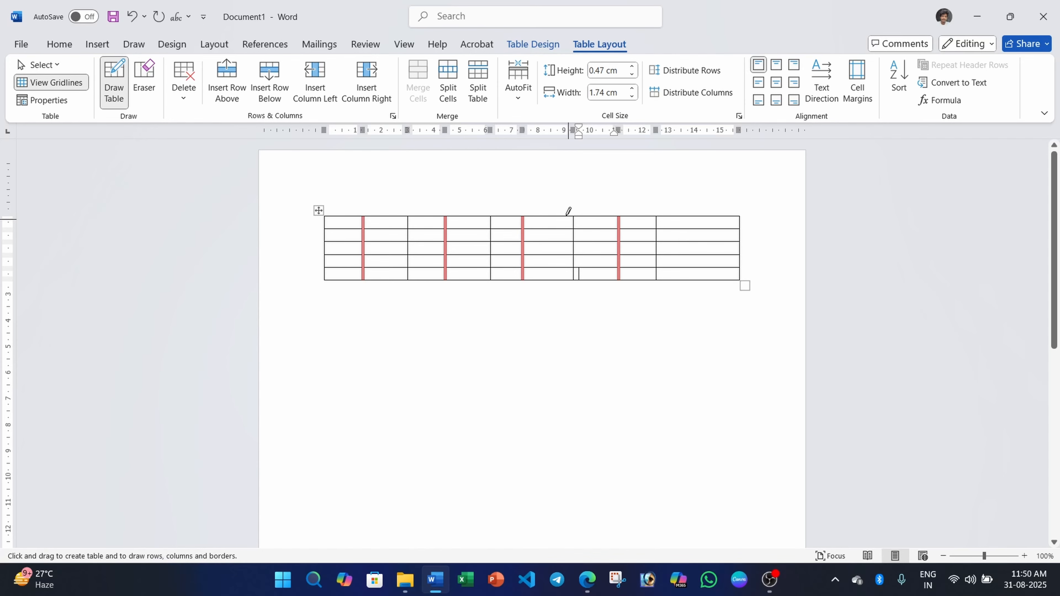
Using a single black ½ pt line, draw a vertical divider through the last column and a diagonal across the cell to its left in the first row
click(527, 45)
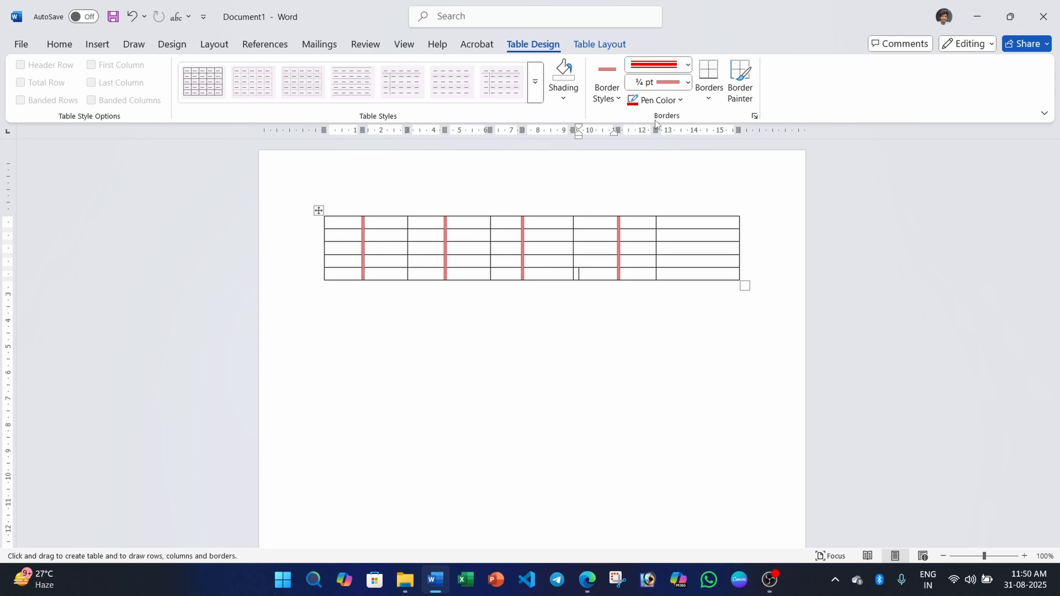
click(613, 76)
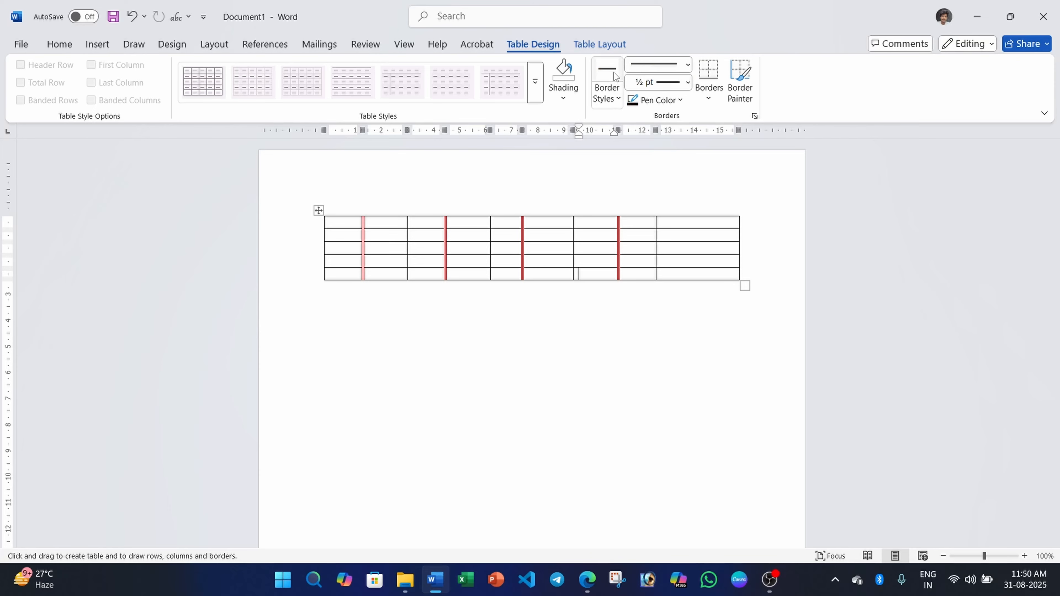
click(686, 66)
click(656, 88)
click(687, 66)
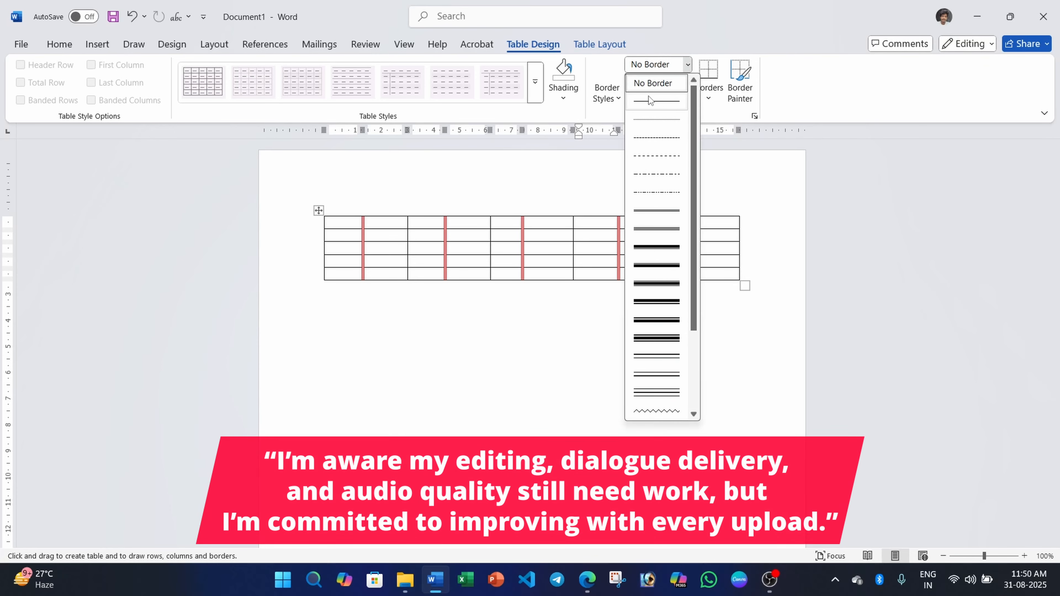
click(656, 101)
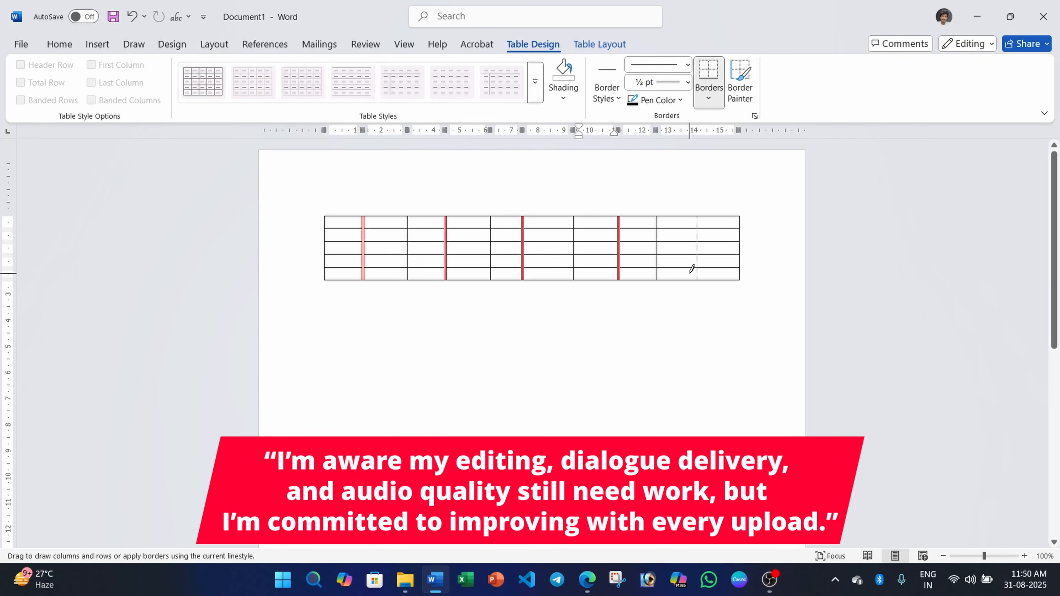
drag(691, 268, 692, 274)
drag(658, 215, 694, 227)
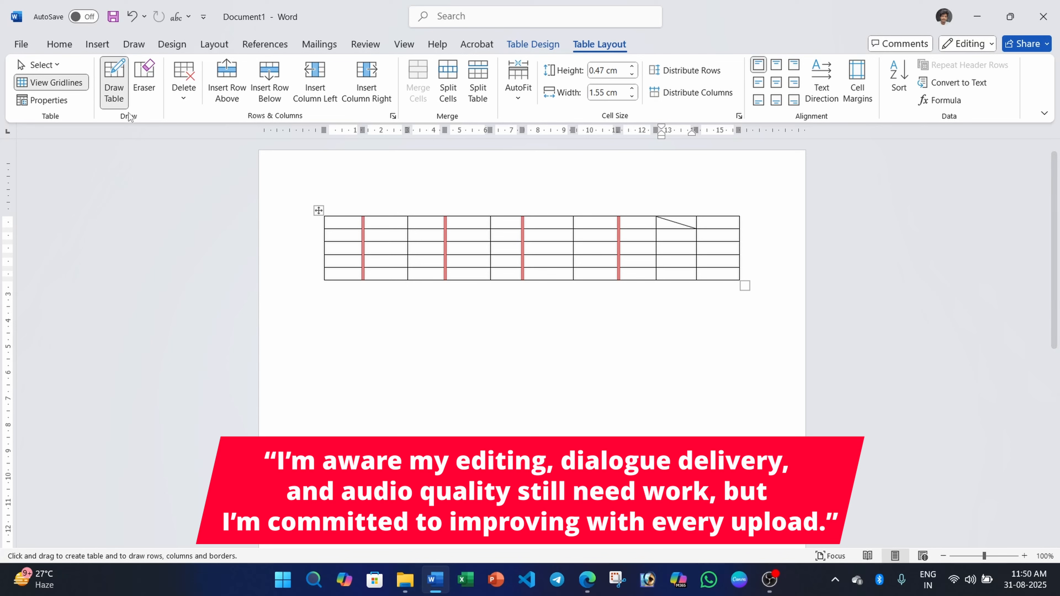
Erase individual cell borders in the first two original columns, and the inner borders across the table up to the fourth column's divider
click(145, 92)
drag(361, 242, 363, 264)
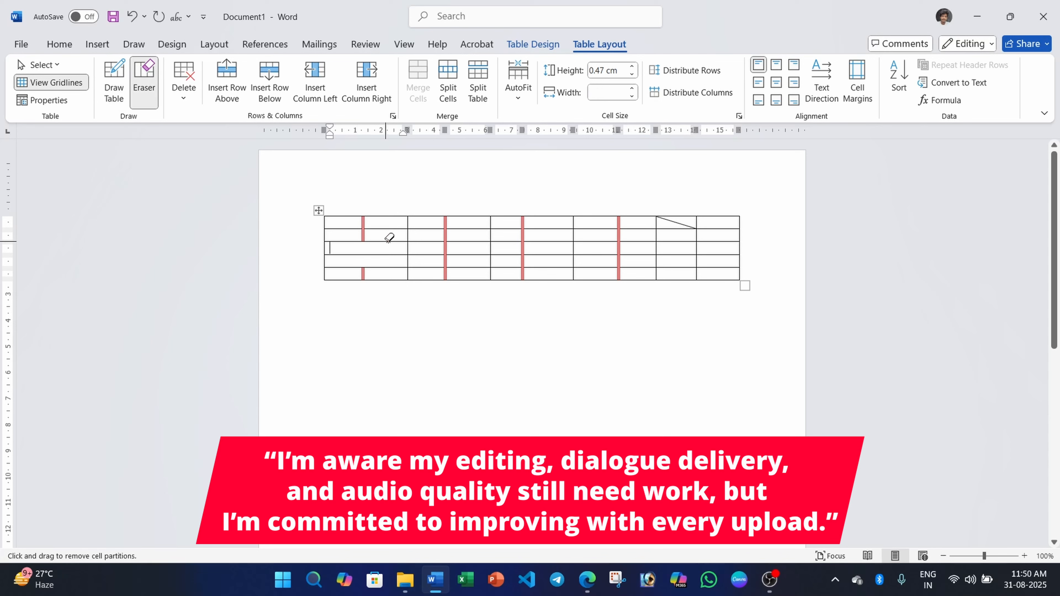
click(407, 235)
click(446, 236)
click(446, 225)
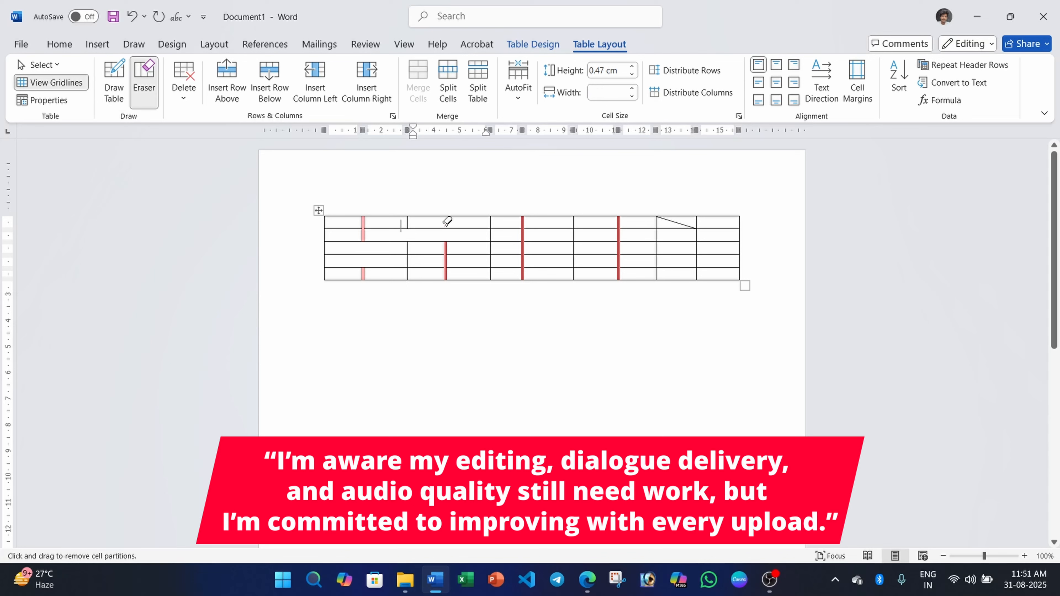
drag(446, 225, 443, 278)
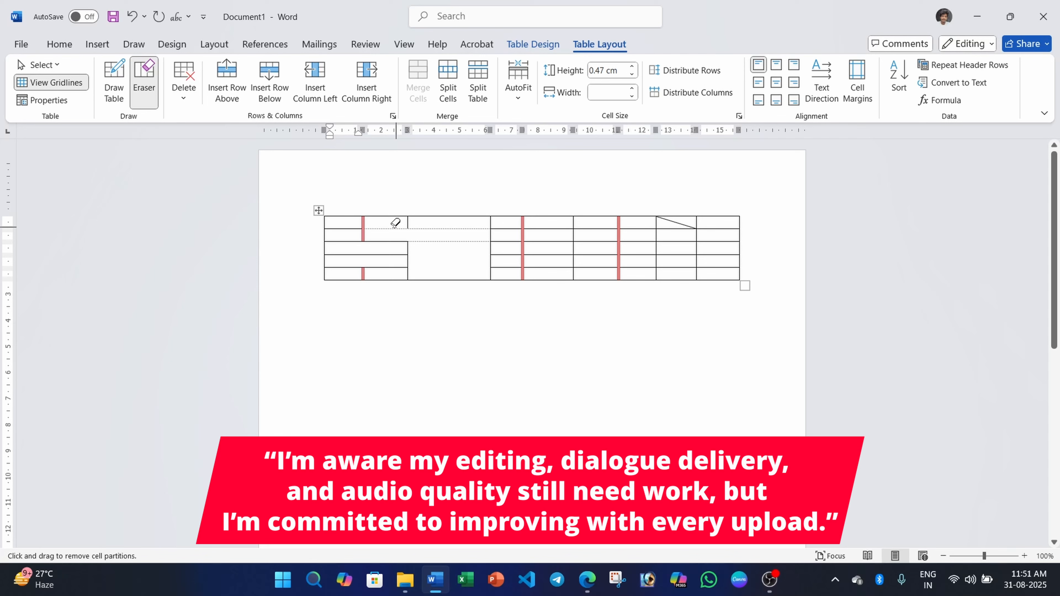
mouse_move(390, 226)
mouse_down()
mouse_move(598, 250)
mouse_move(615, 269)
mouse_move(663, 252)
mouse_up()
click(144, 85)
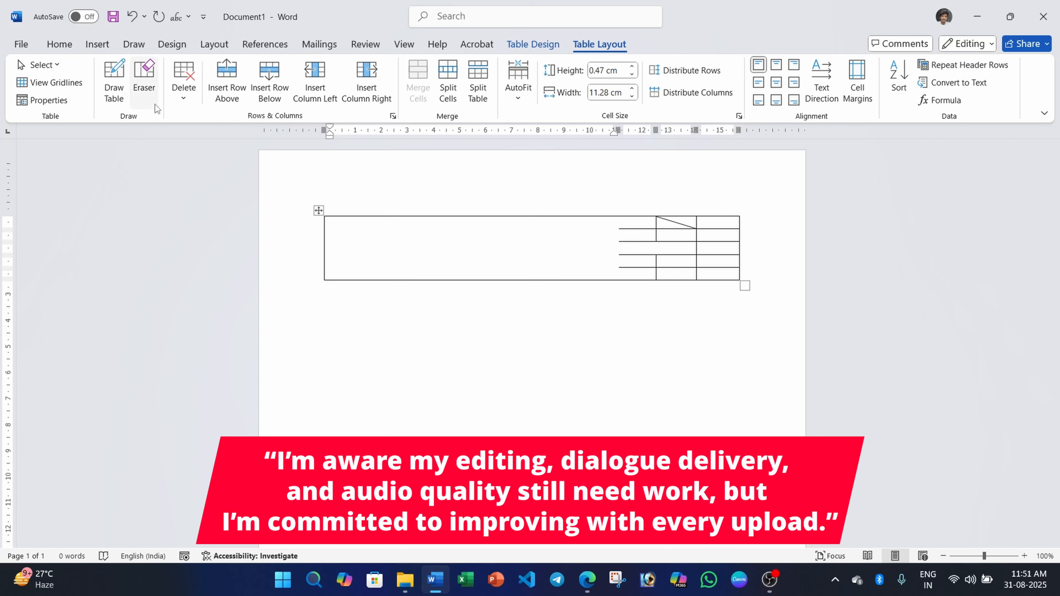
Delete the second-row cell directly below the diagonal cell, using the Shift cells left option
click(183, 98)
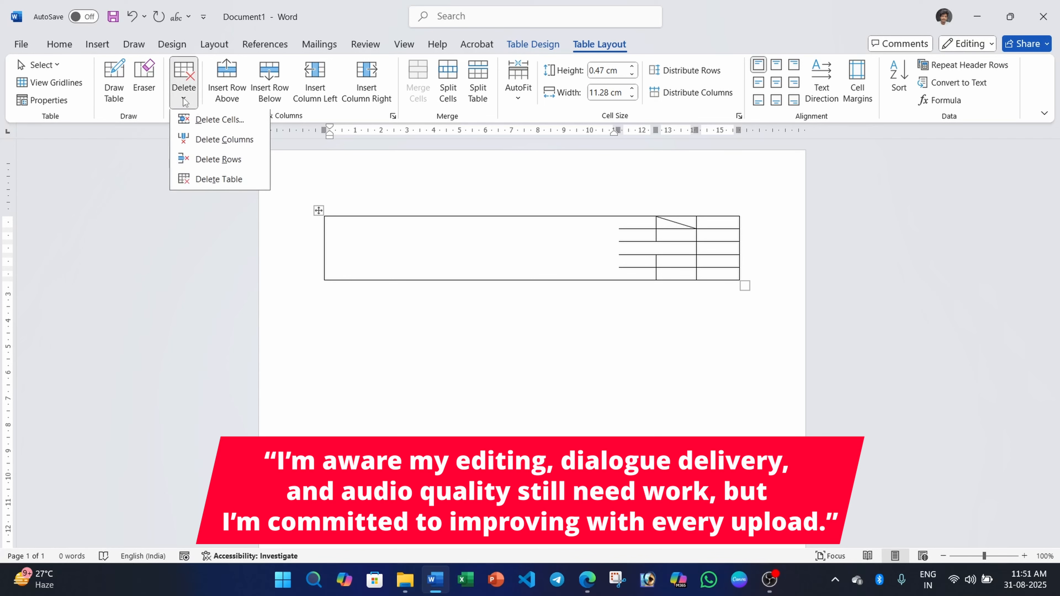
click(676, 236)
click(677, 235)
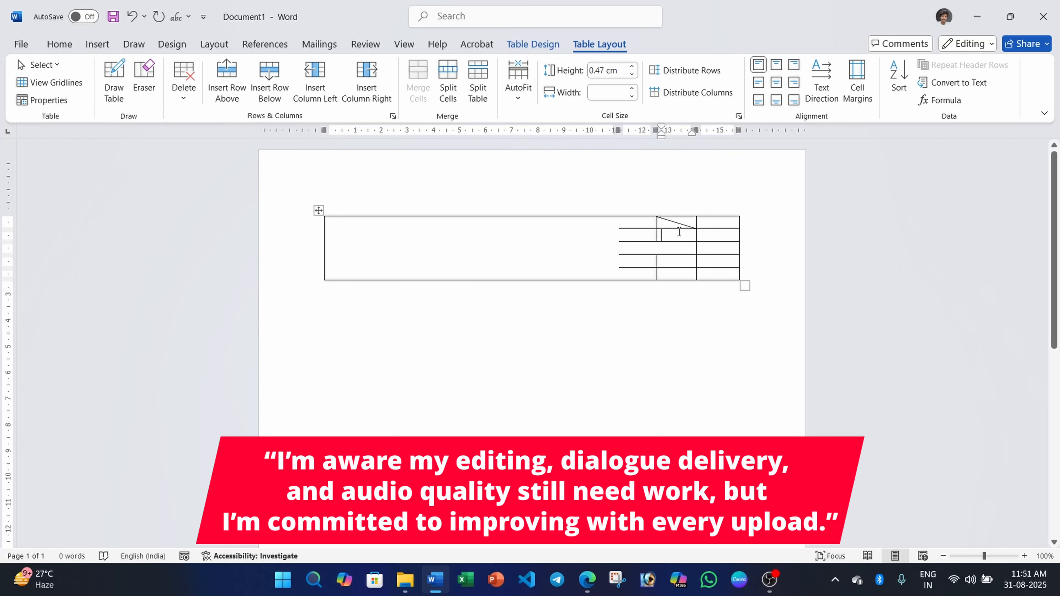
click(183, 98)
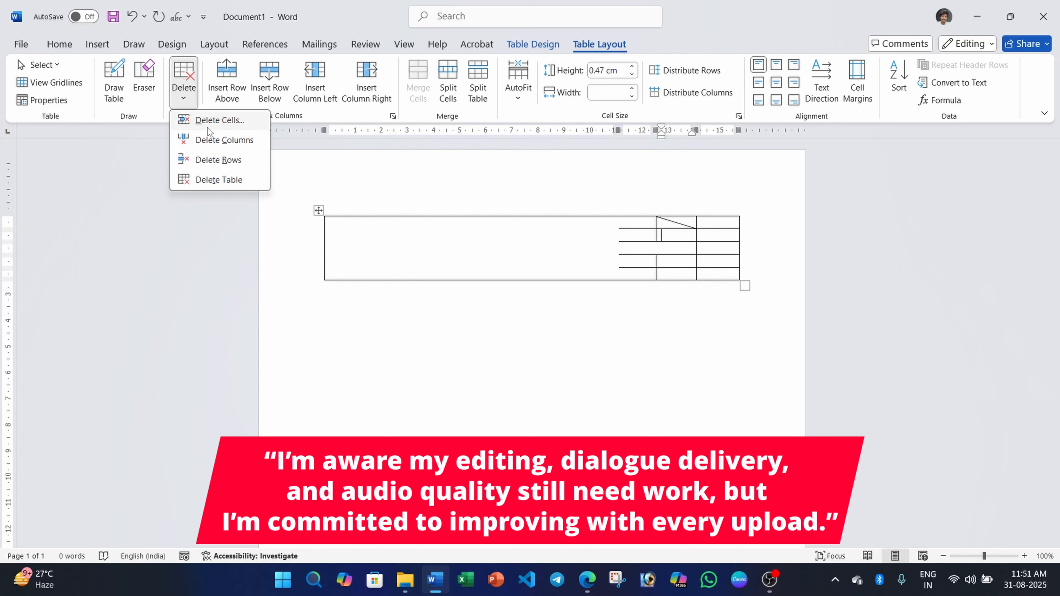
click(207, 123)
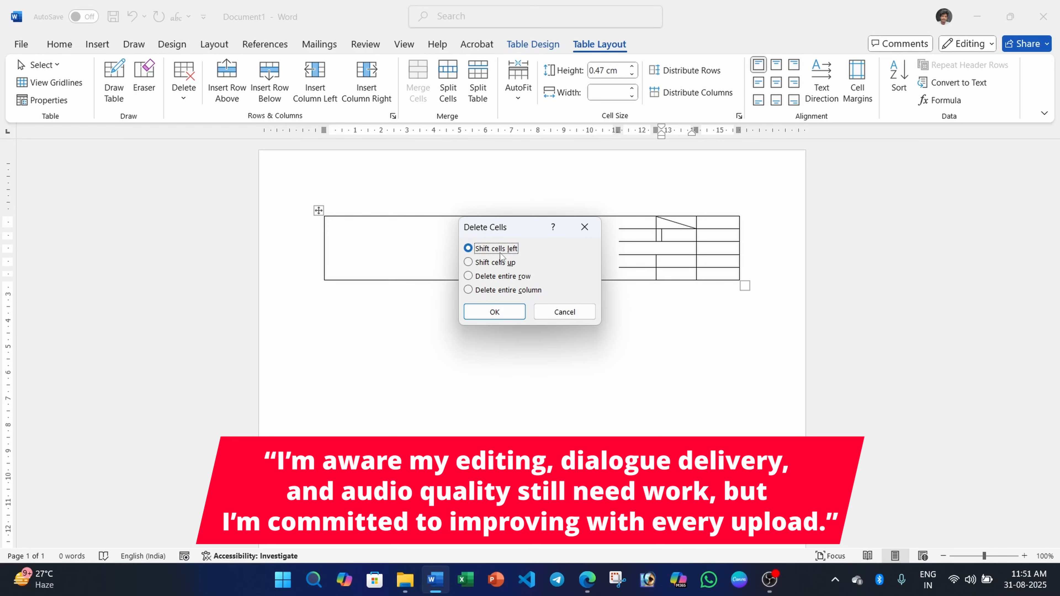
click(484, 310)
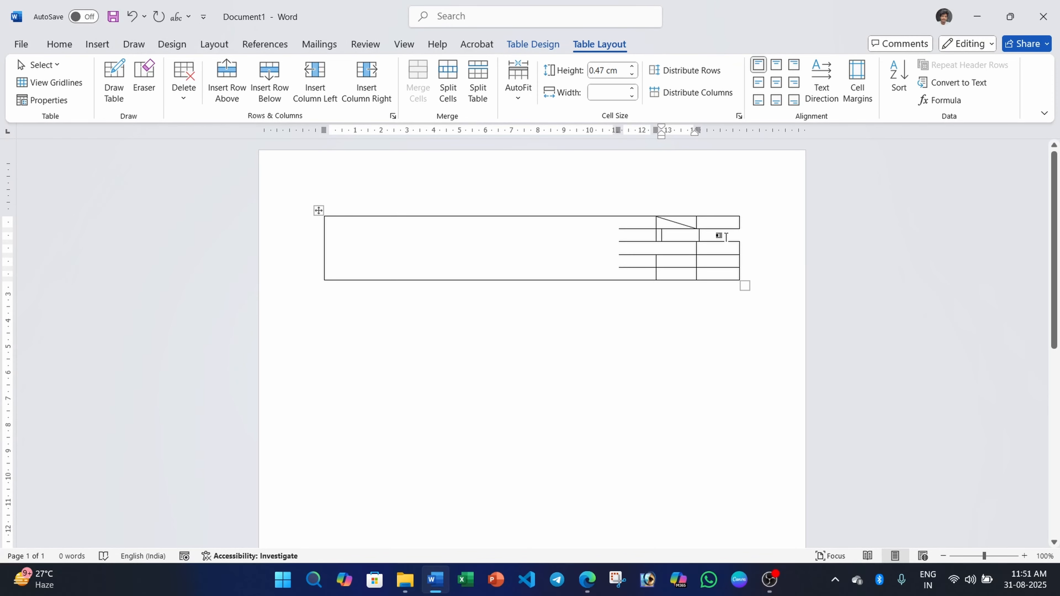
Delete the second-row cell directly below the diagonal cell, using the Shift cells up option
click(183, 87)
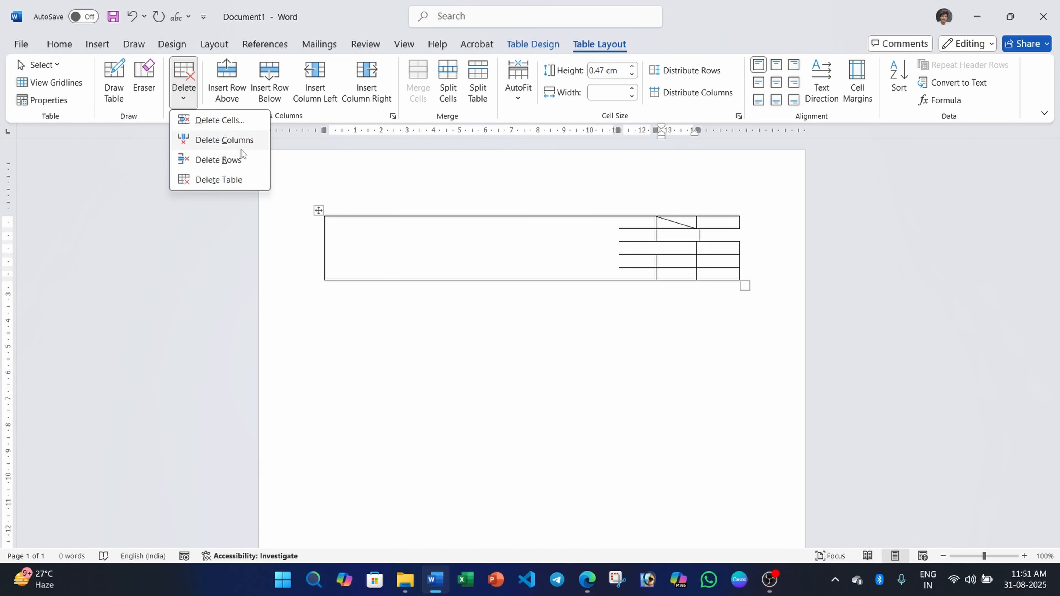
click(200, 121)
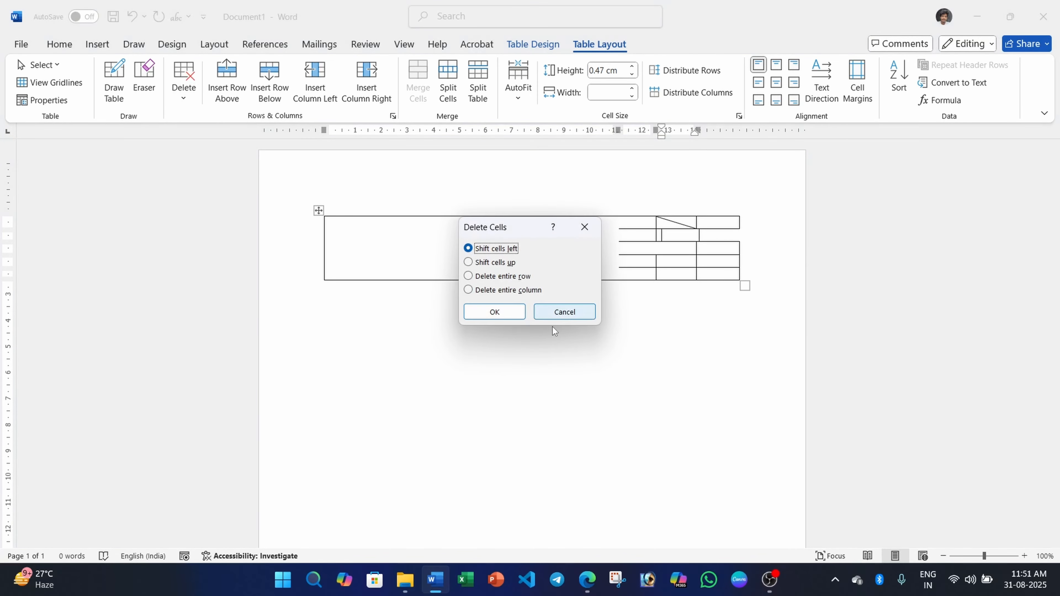
click(468, 263)
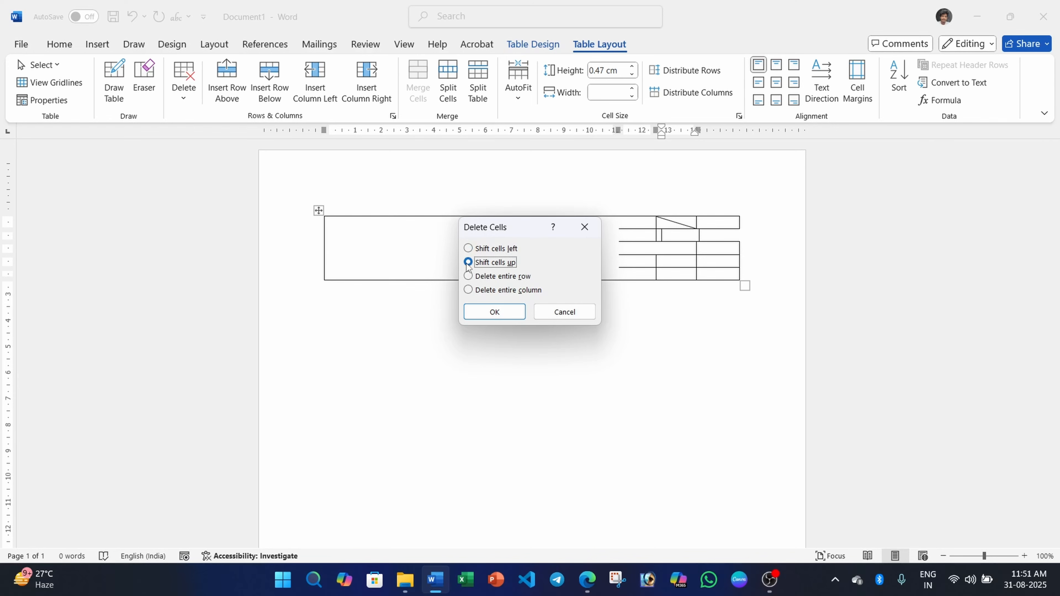
click(499, 313)
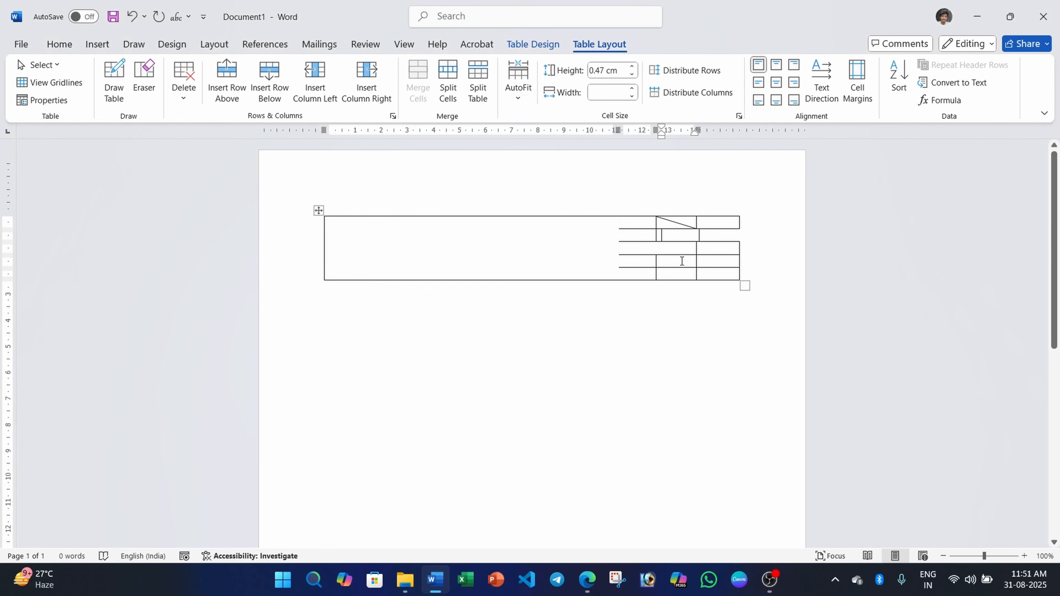
Delete the table's fourth row with the Delete entire row option of Delete Cells
click(185, 101)
click(213, 119)
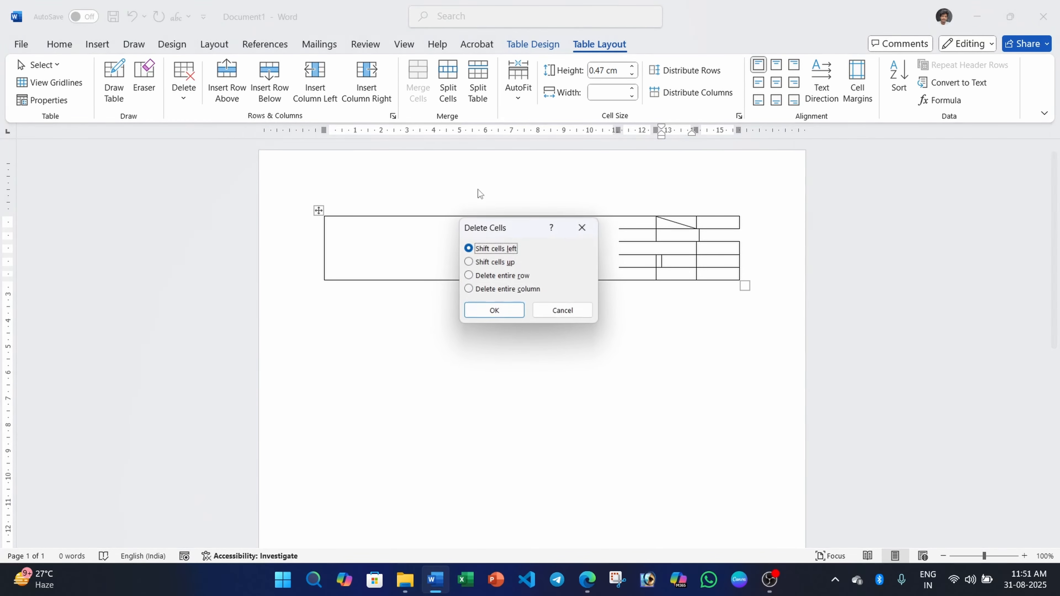
click(468, 276)
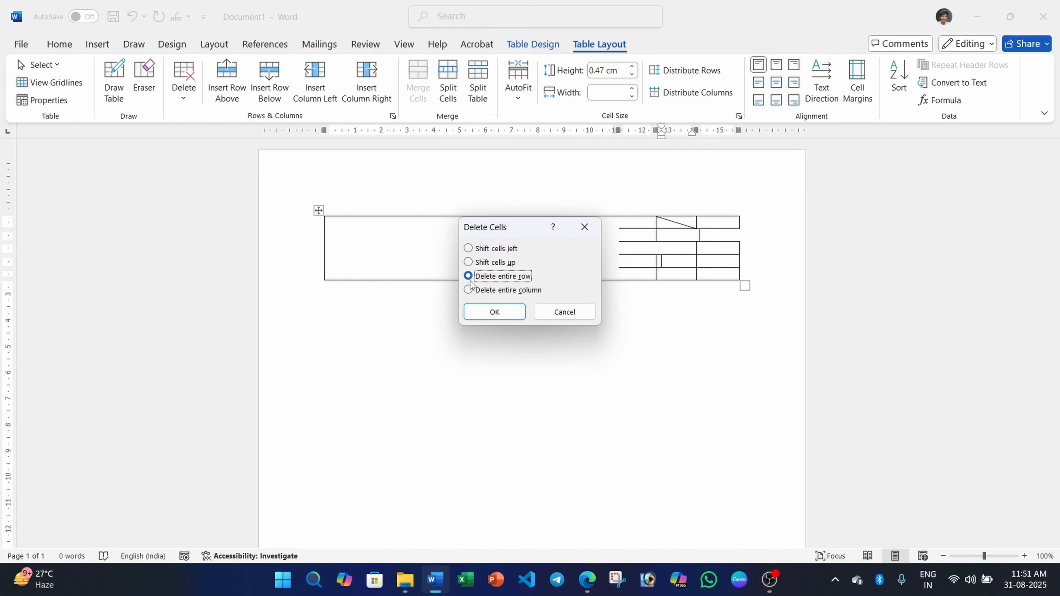
click(494, 311)
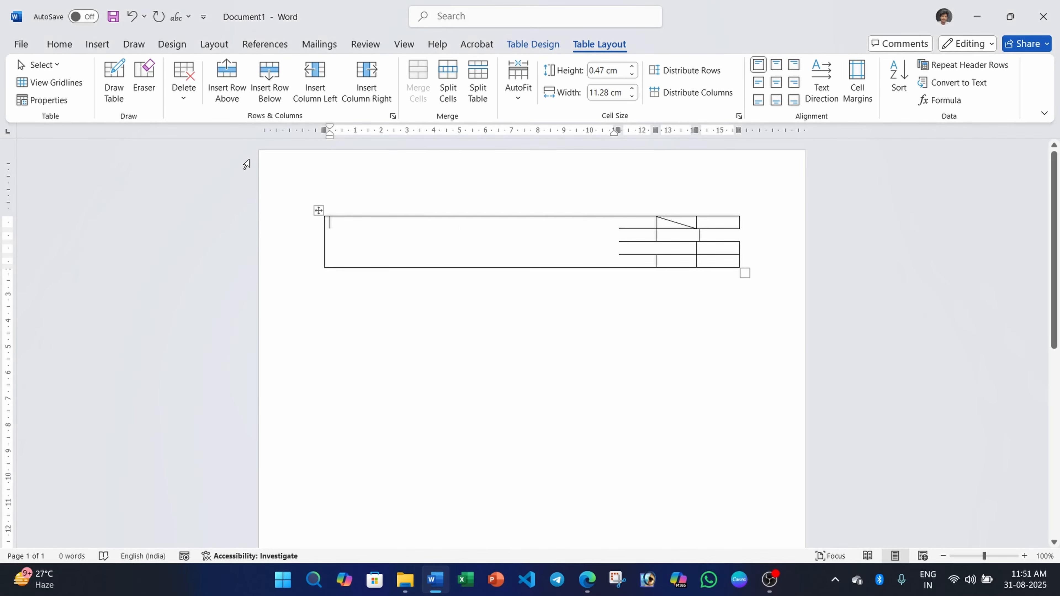
From the wide third-row cell below the diagonal, run Delete Cells with the Delete entire column option
click(687, 253)
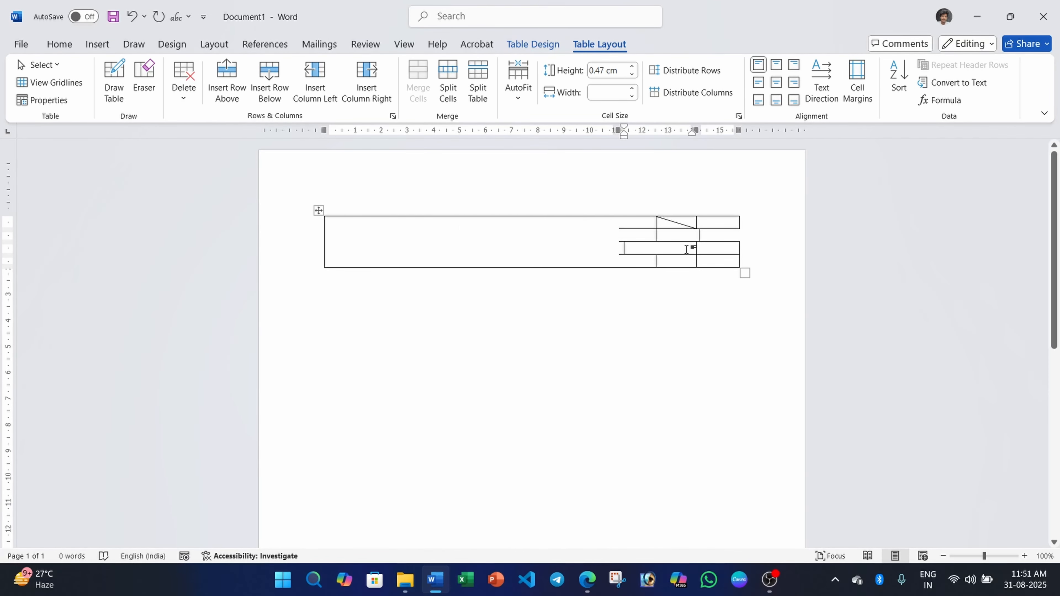
click(183, 90)
click(217, 120)
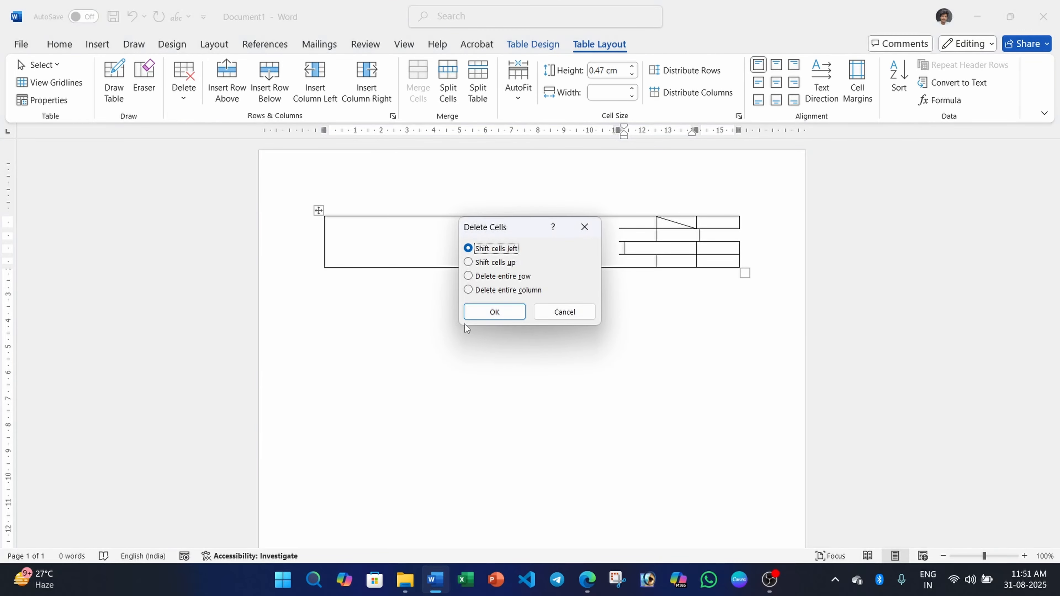
click(467, 289)
click(482, 312)
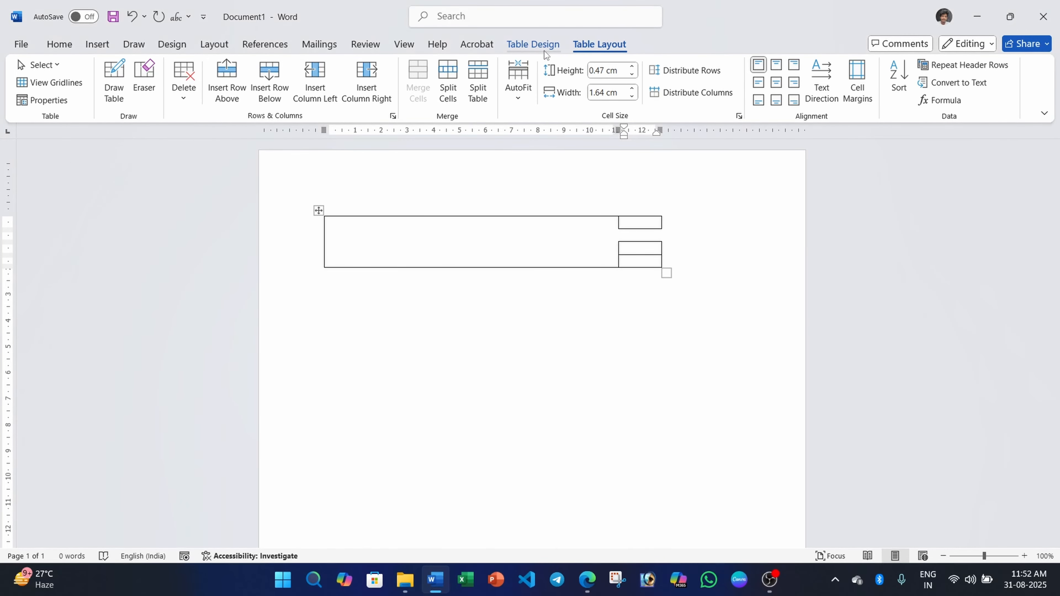
Remove the whole drawn table and insert a new table with four columns and four rows
click(544, 49)
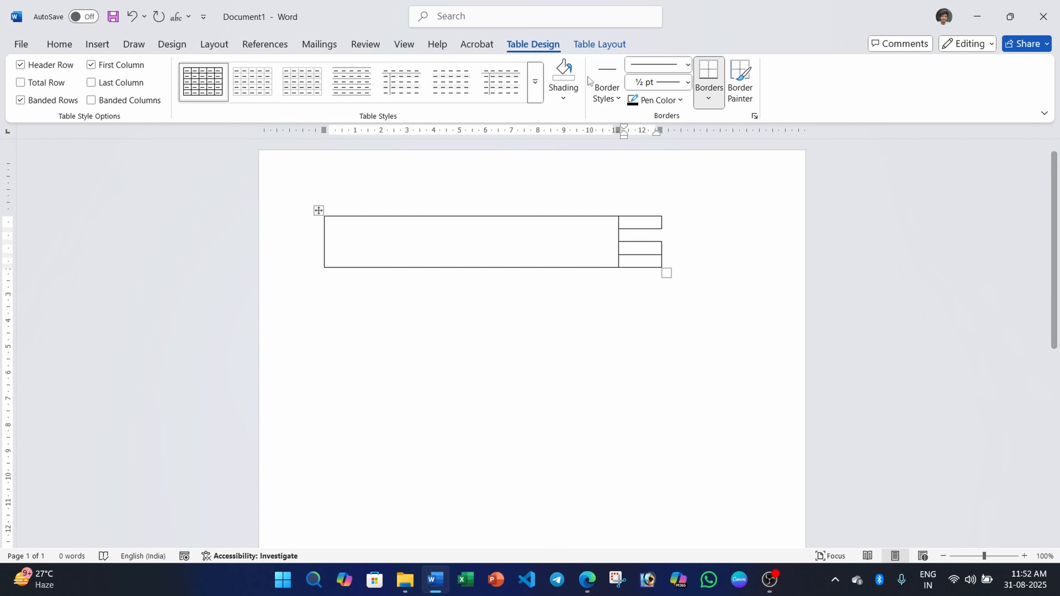
click(318, 210)
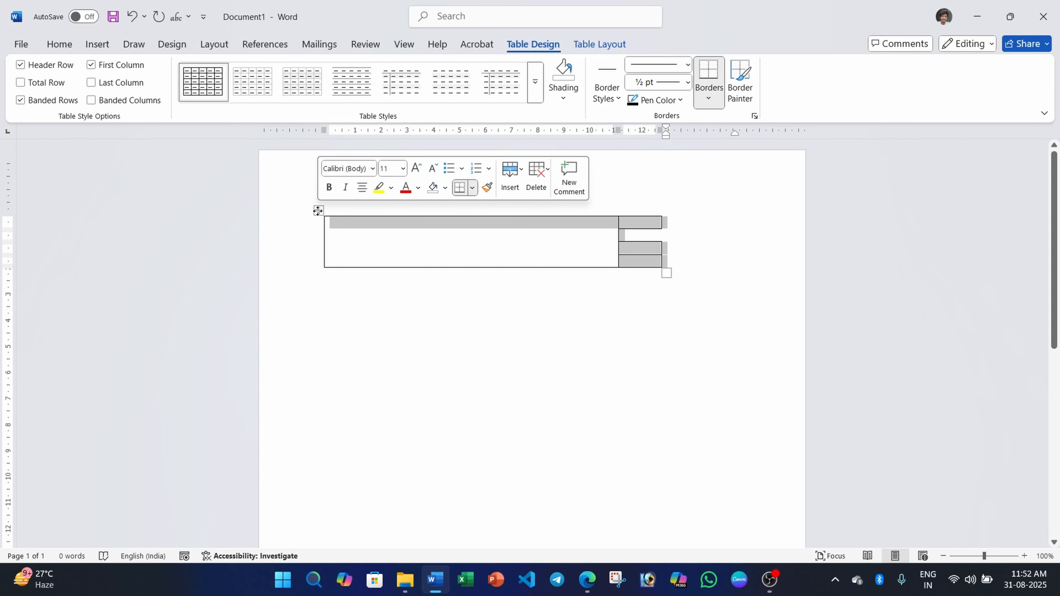
key(BackSpace)
click(97, 44)
click(110, 81)
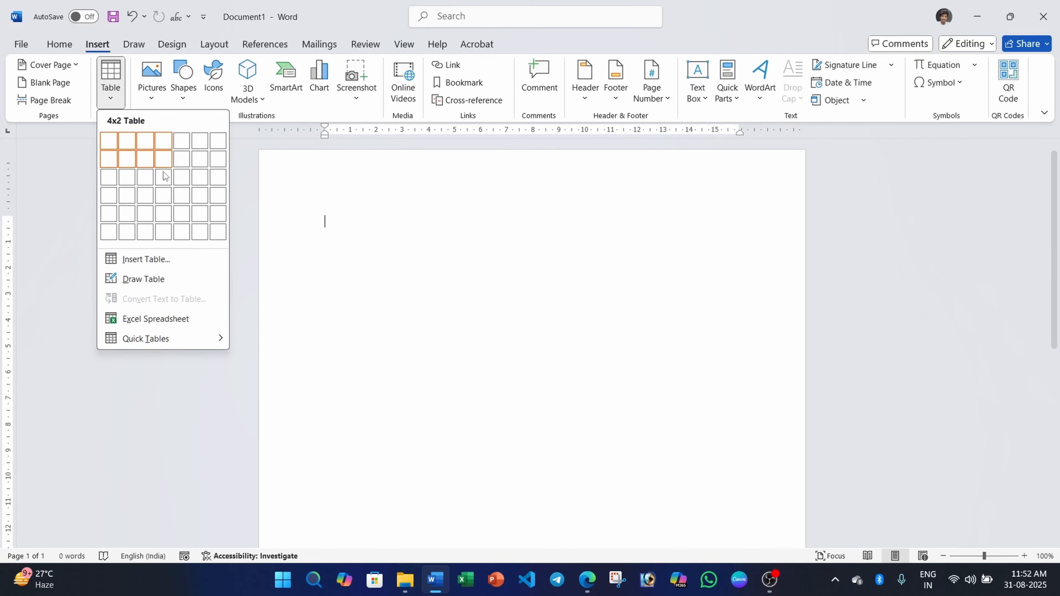
click(167, 196)
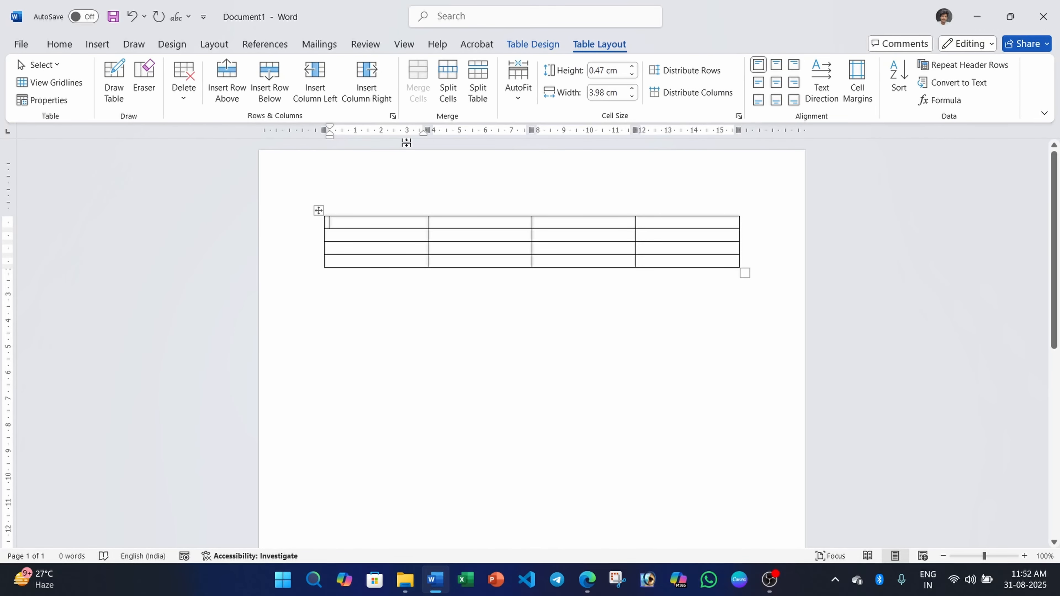
Delete the first column and the first row of the new table
click(184, 90)
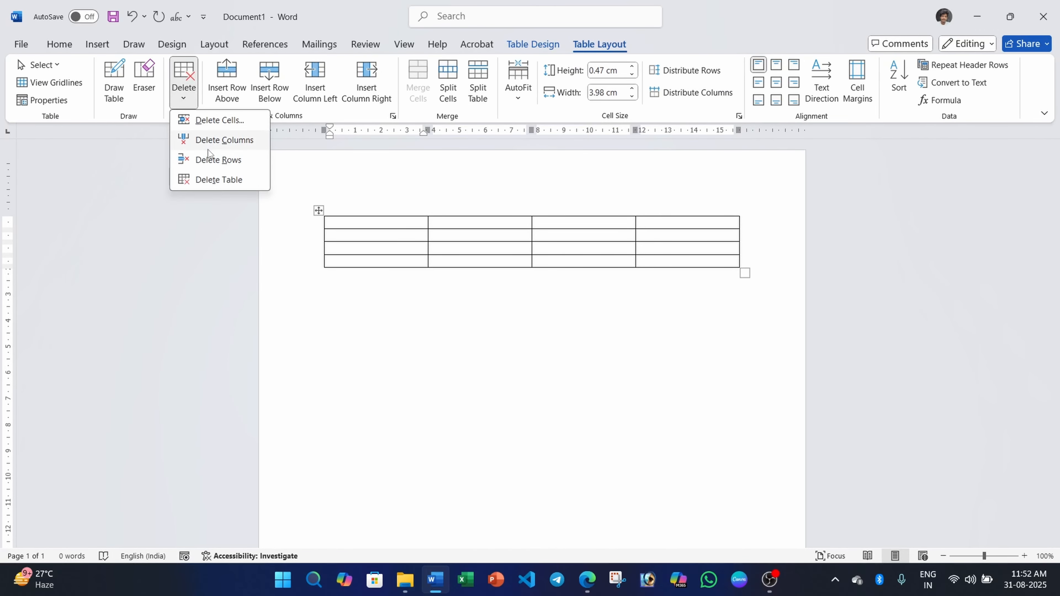
click(216, 142)
click(192, 97)
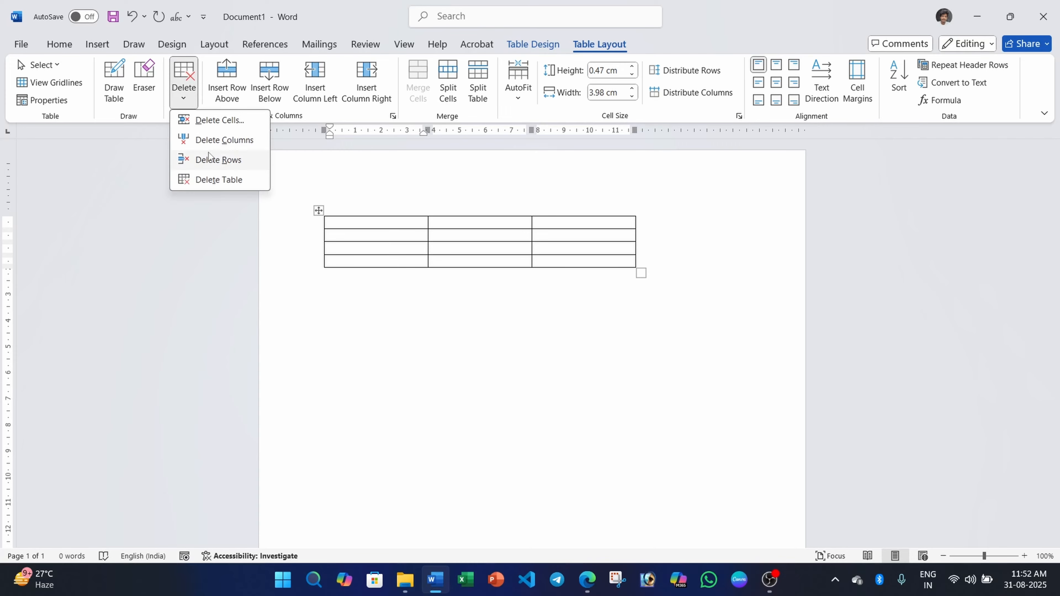
click(211, 160)
Delete the remaining table and insert a fresh table with four columns and four rows
click(183, 90)
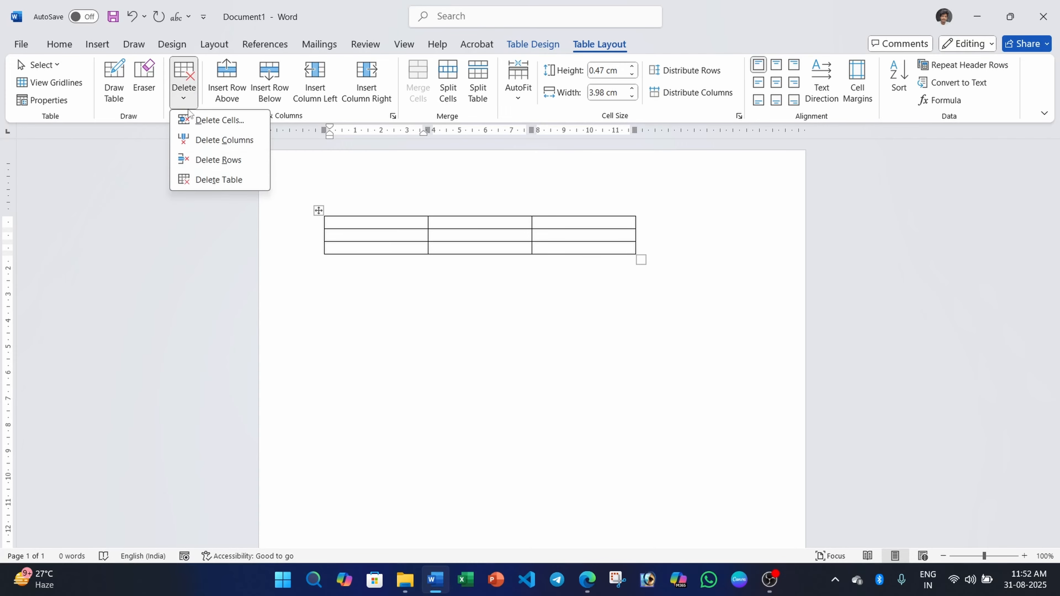
click(206, 181)
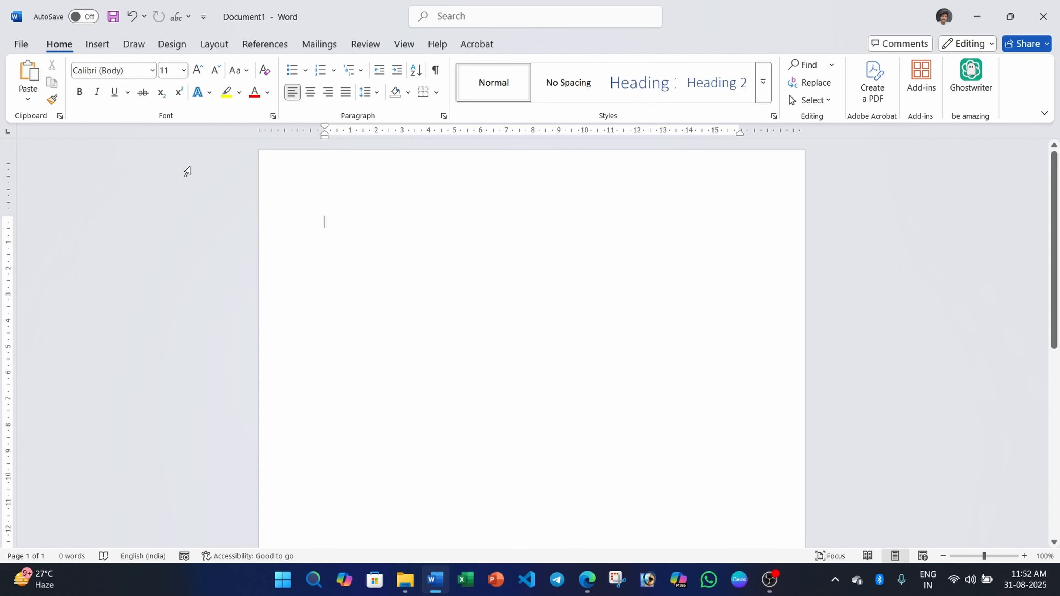
click(97, 44)
click(110, 88)
click(151, 179)
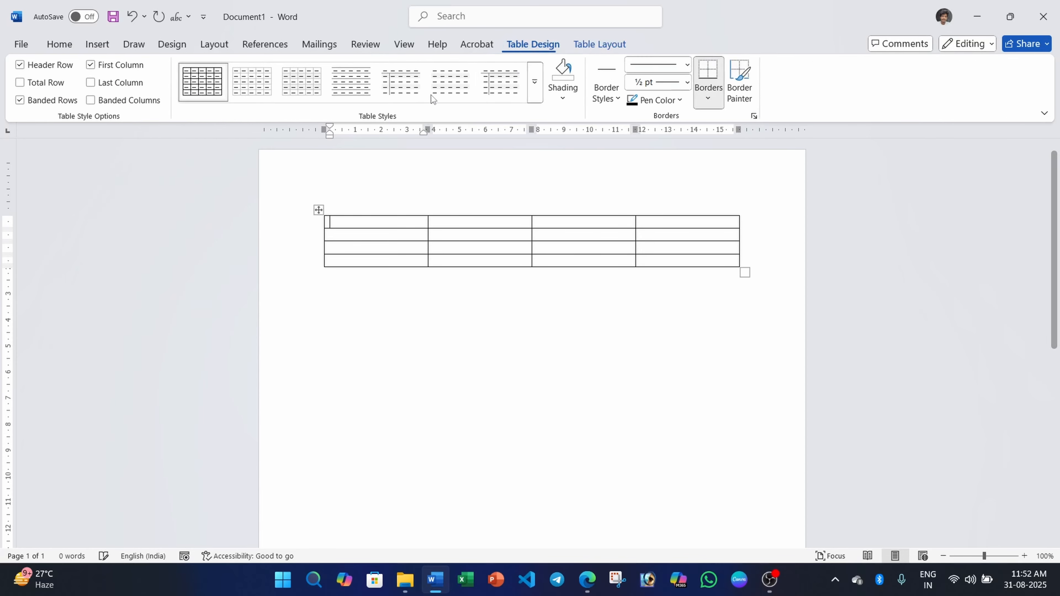
Insert one row above the table's first row and one row below its last row
click(600, 44)
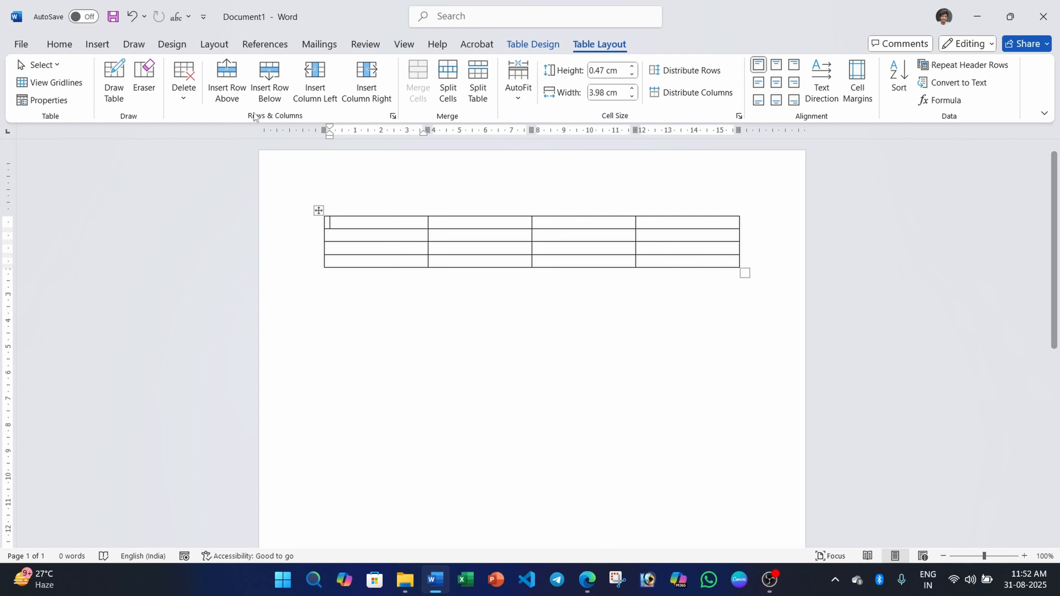
click(229, 79)
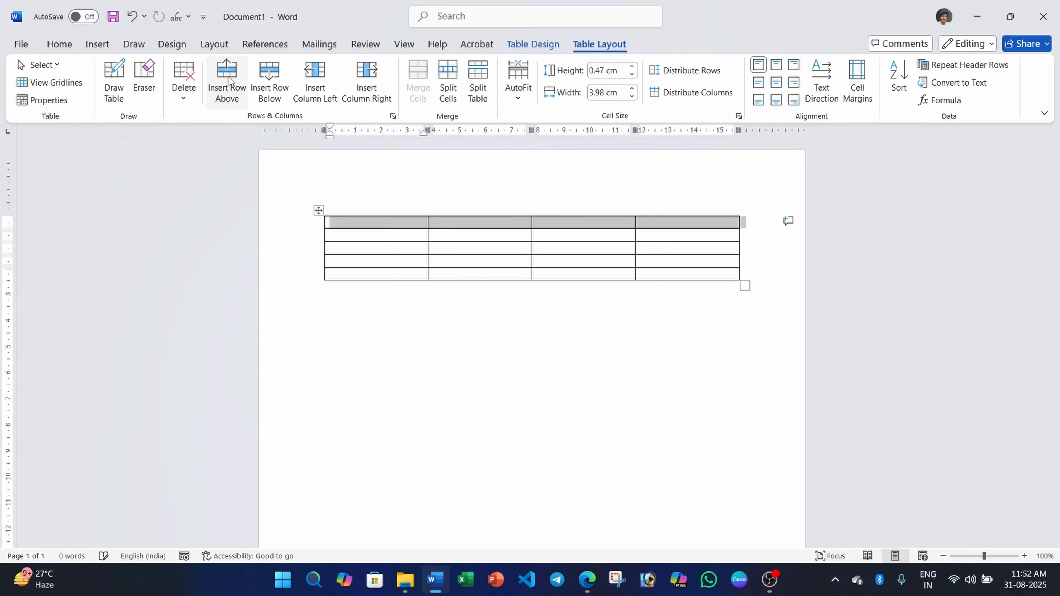
click(373, 277)
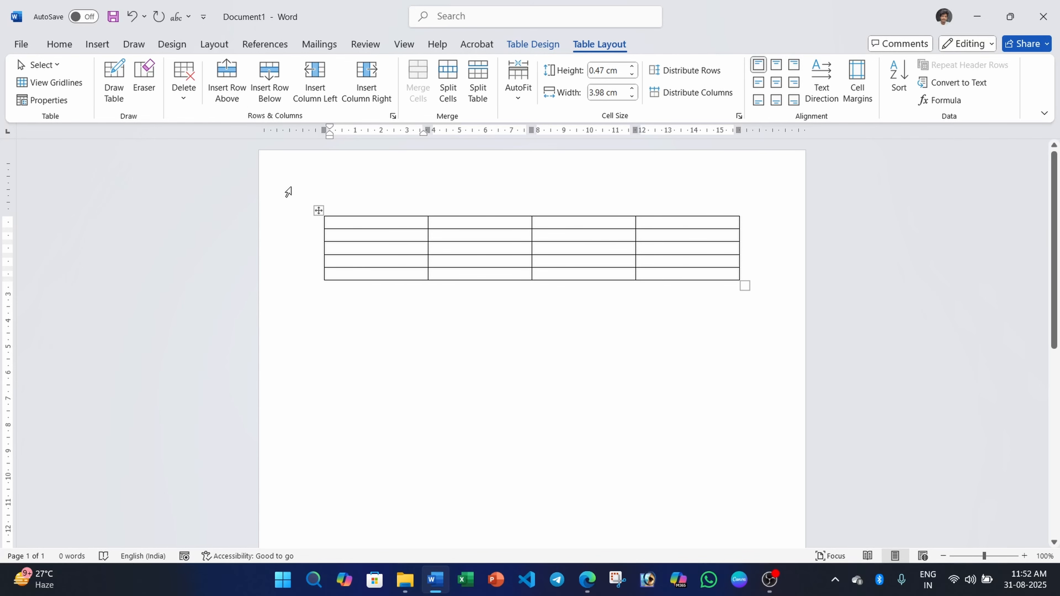
click(270, 92)
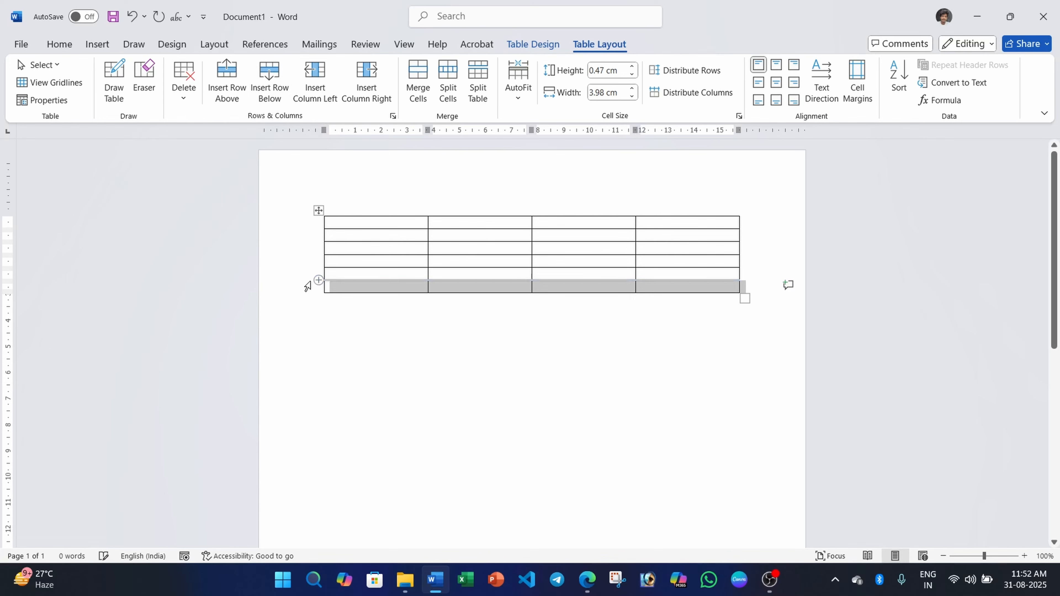
Insert one column left of the table's first column and one column right of its last column
click(384, 247)
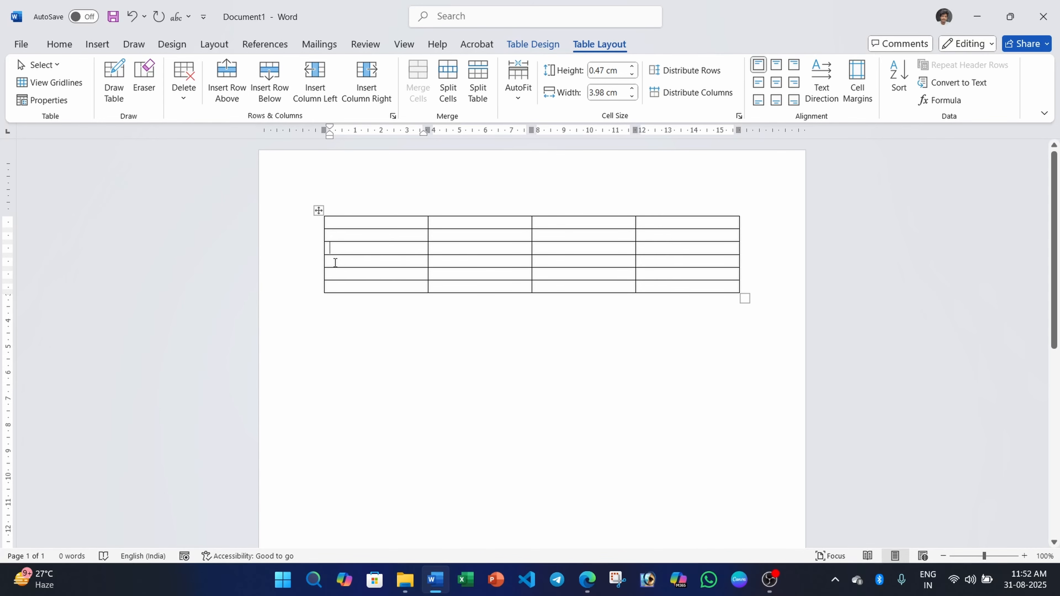
click(314, 88)
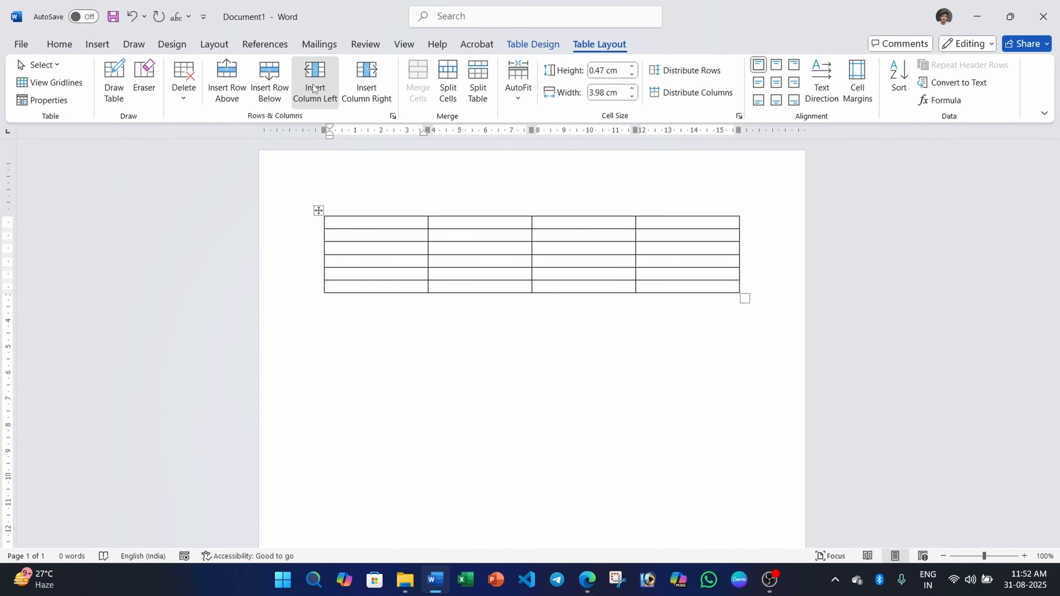
click(695, 249)
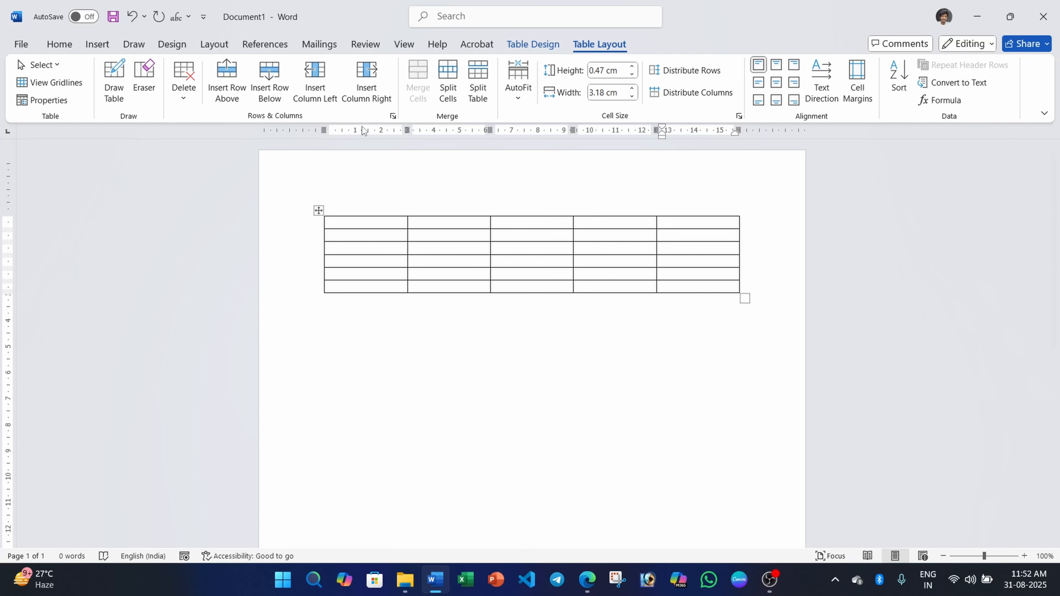
click(367, 101)
click(426, 248)
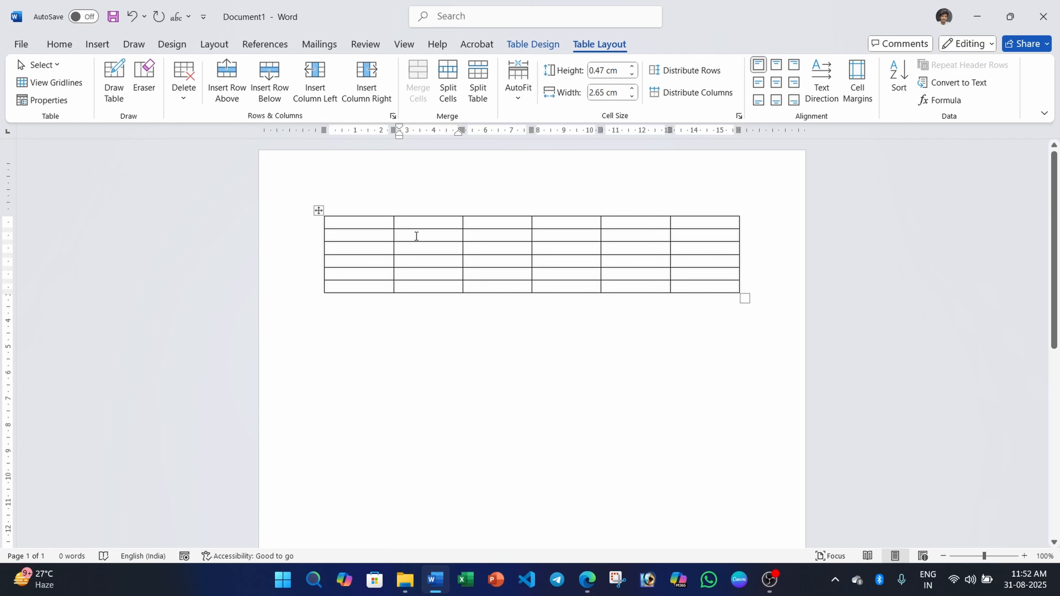
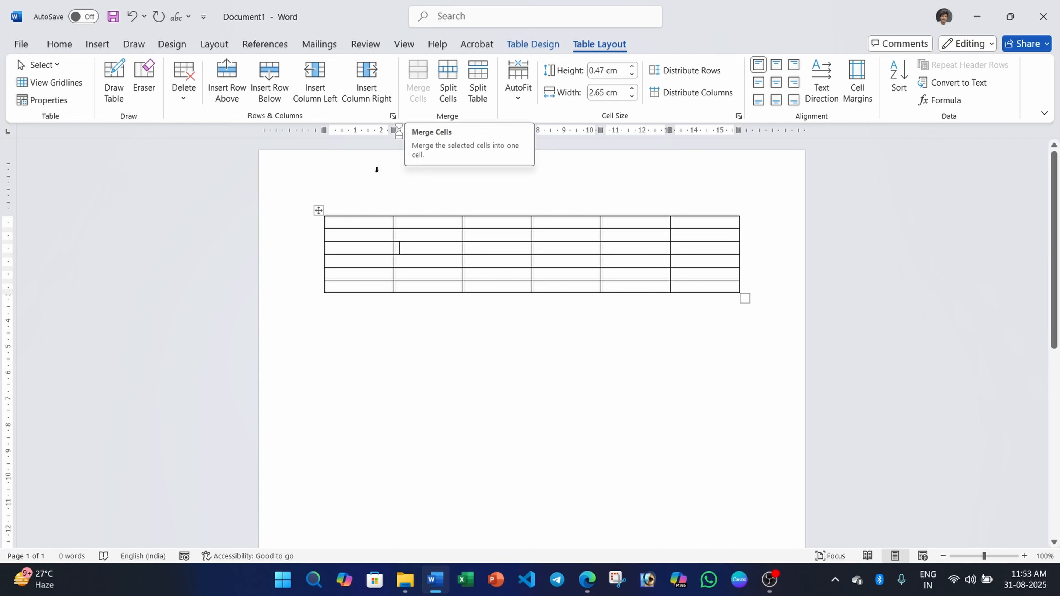
Merge all six cells of the table's first row into one cell
drag(365, 222, 606, 225)
click(605, 225)
click(672, 225)
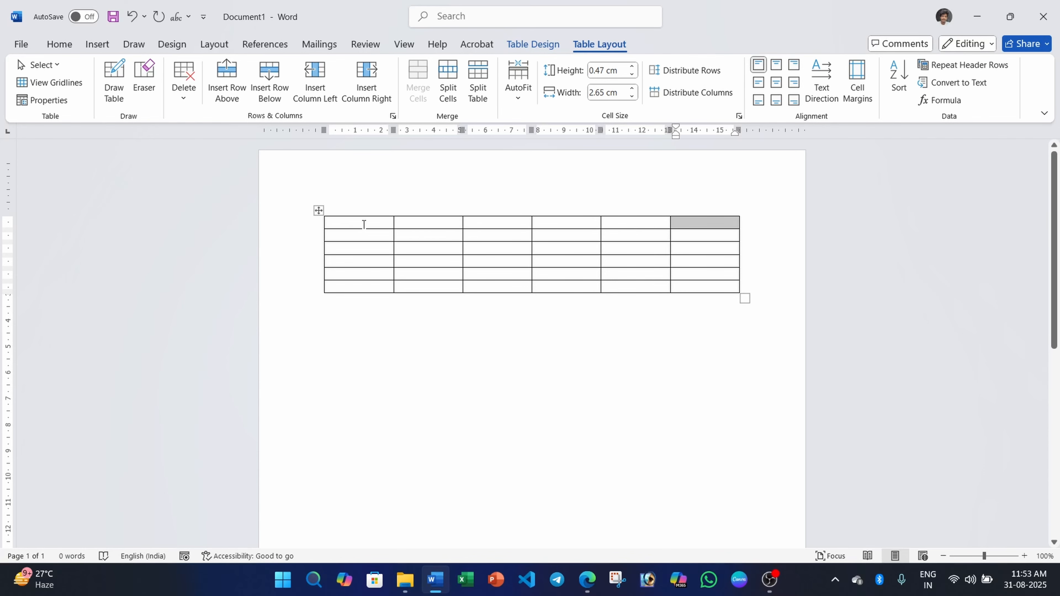
drag(363, 225, 704, 224)
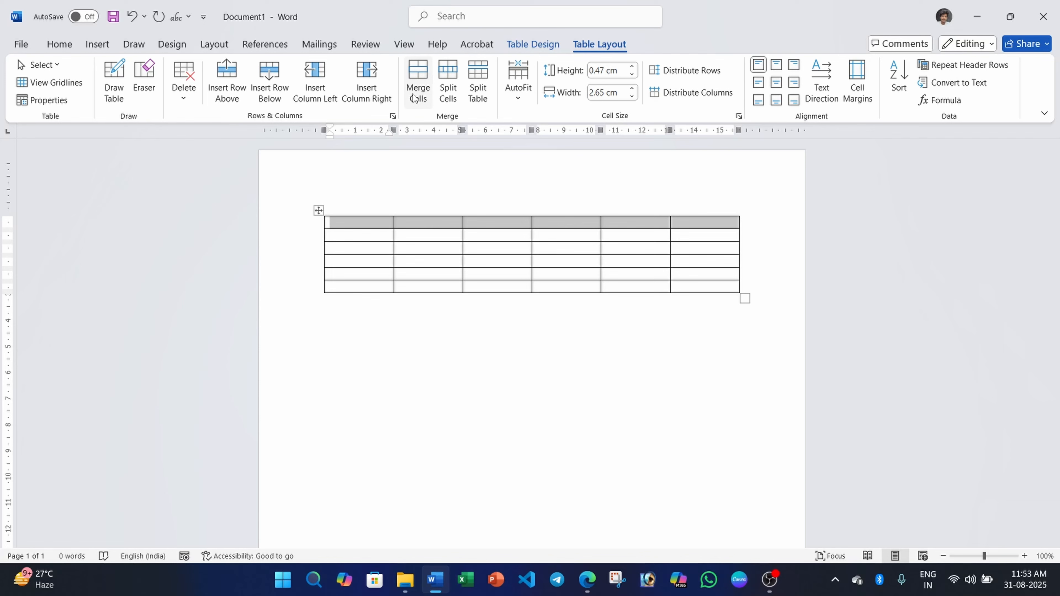
click(413, 96)
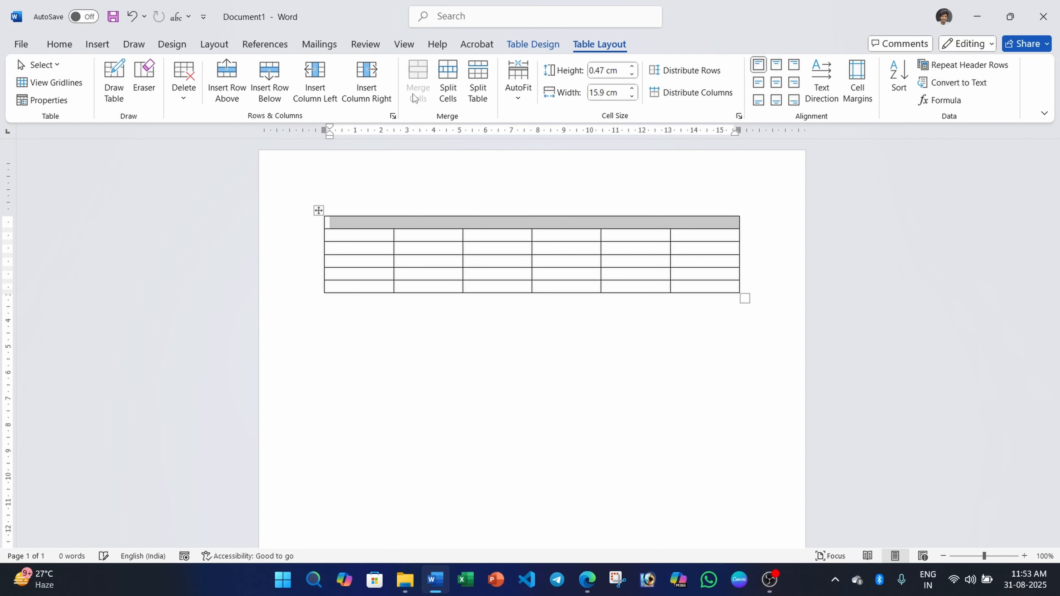
click(378, 225)
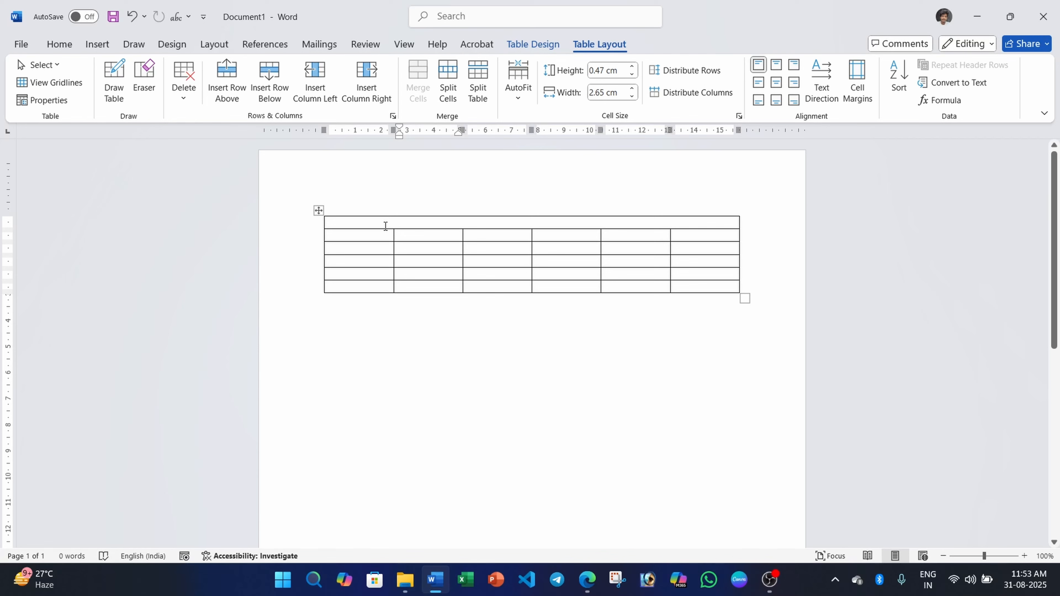
Split the merged first-row cell into six columns and one row
click(364, 221)
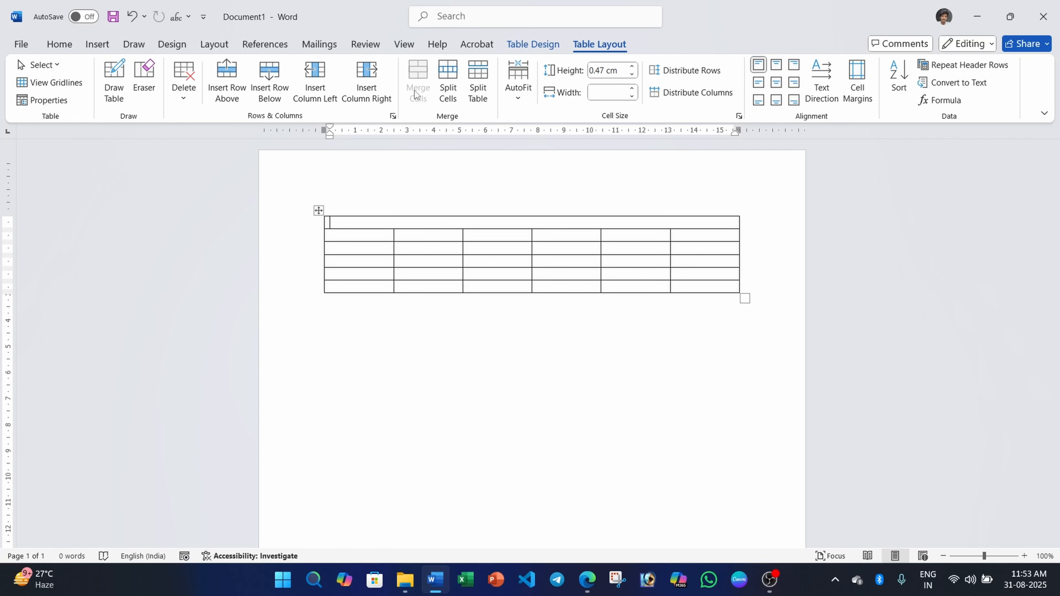
click(445, 93)
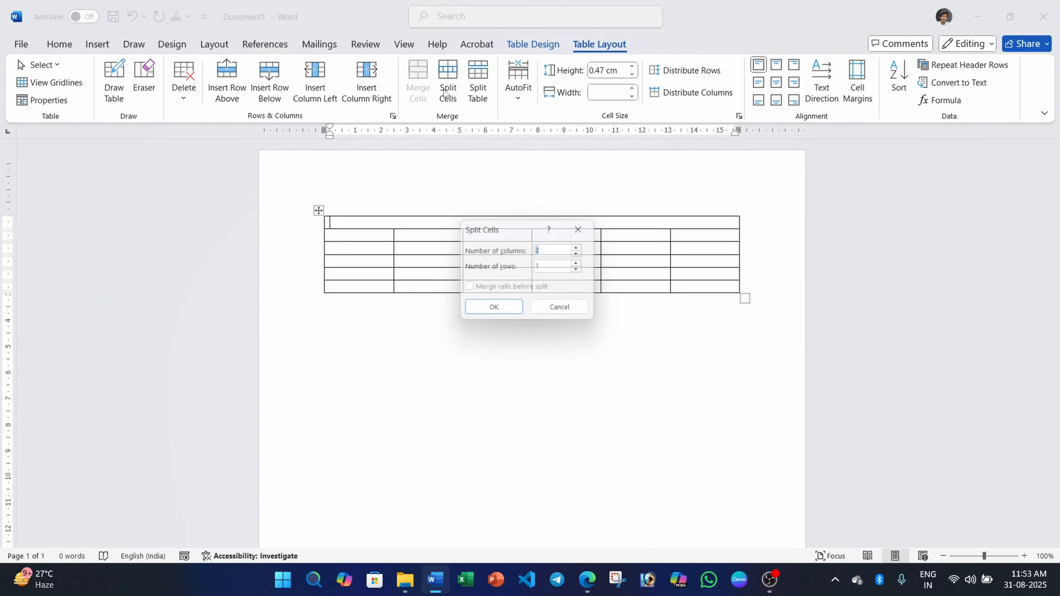
drag(525, 225, 566, 205)
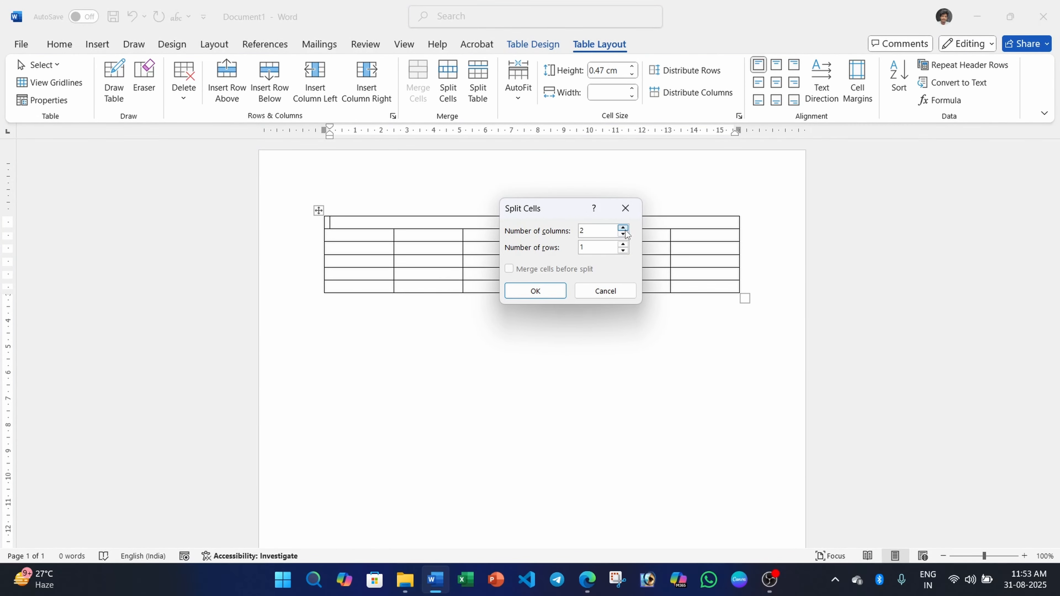
drag(569, 212, 754, 228)
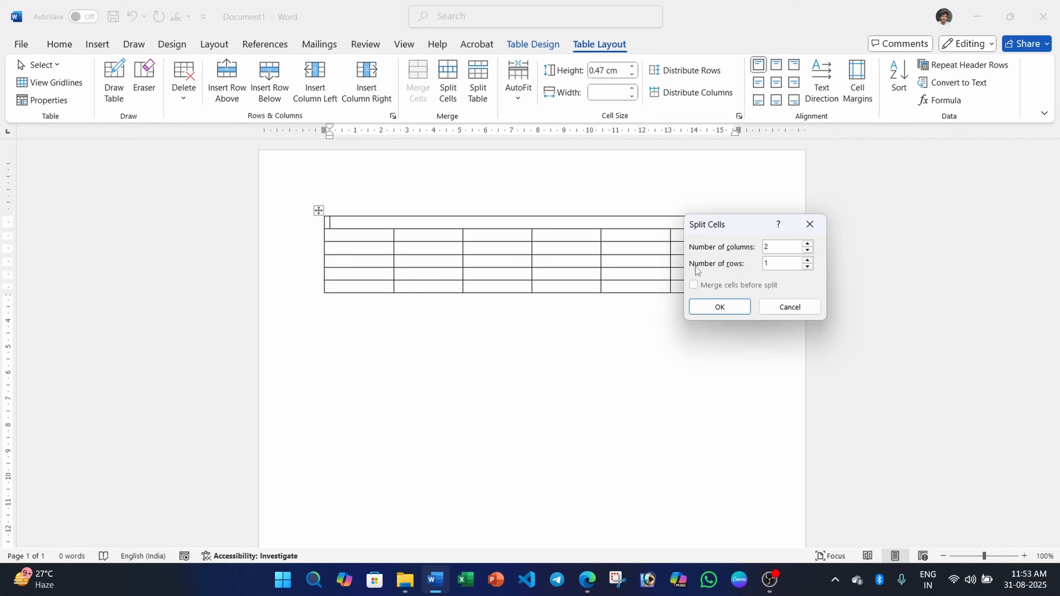
drag(744, 229, 599, 234)
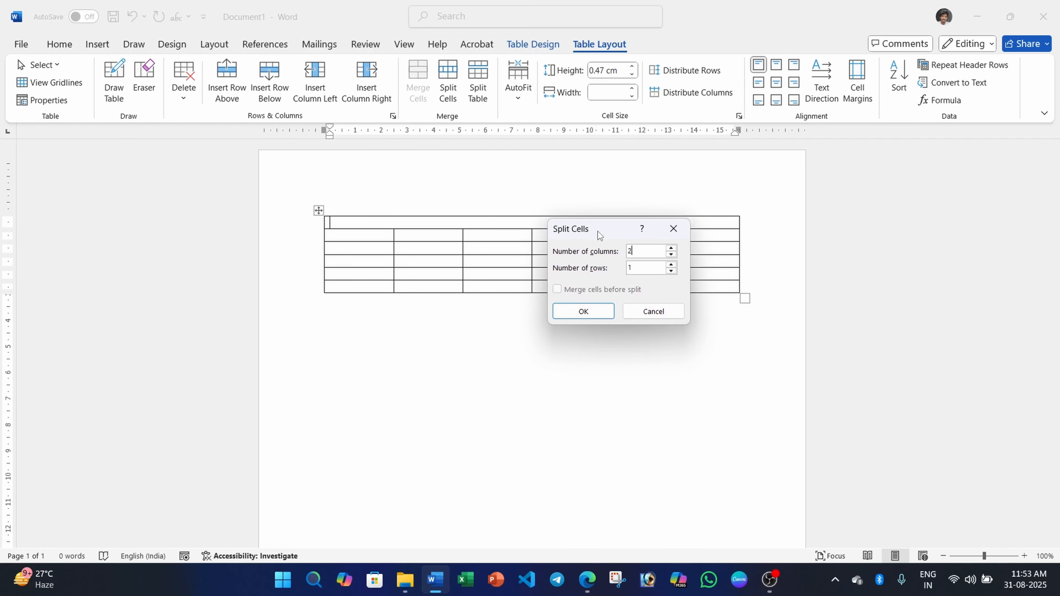
click(670, 247)
click(670, 248)
click(573, 315)
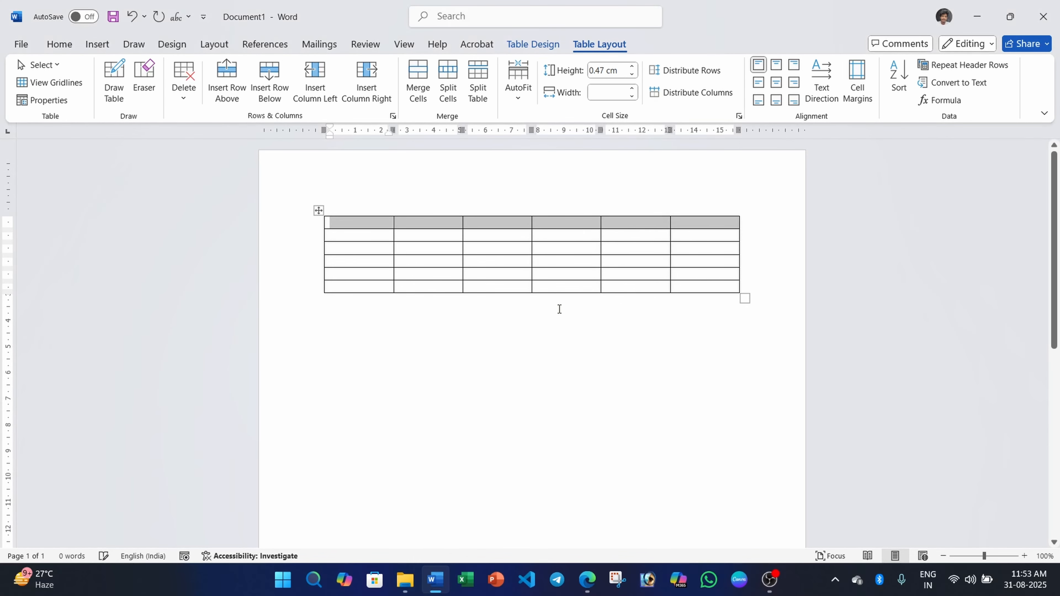
Split the table in two above its third row, and undo the split
click(433, 245)
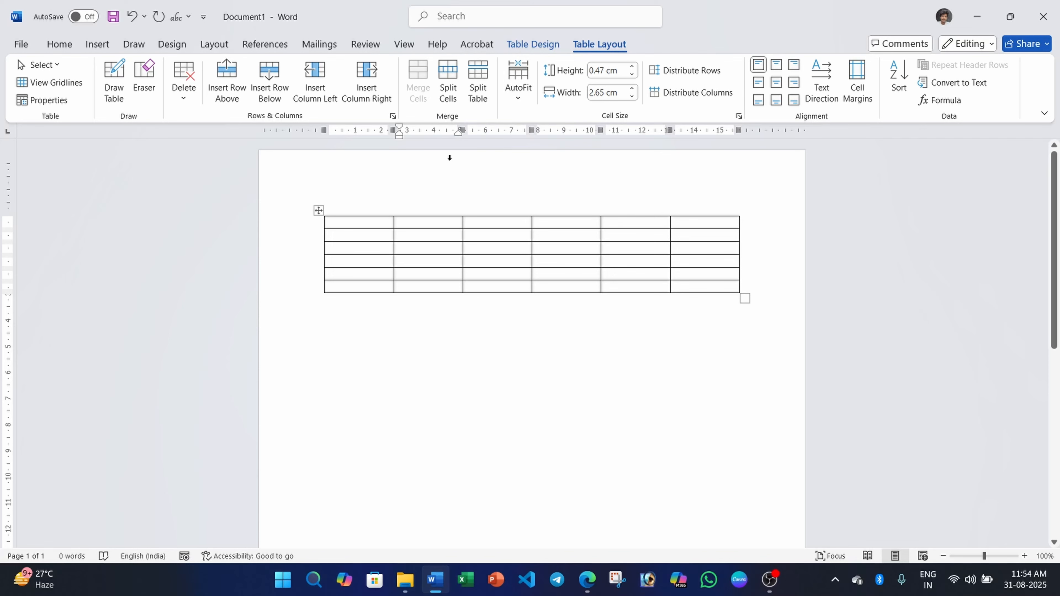
click(409, 251)
click(480, 96)
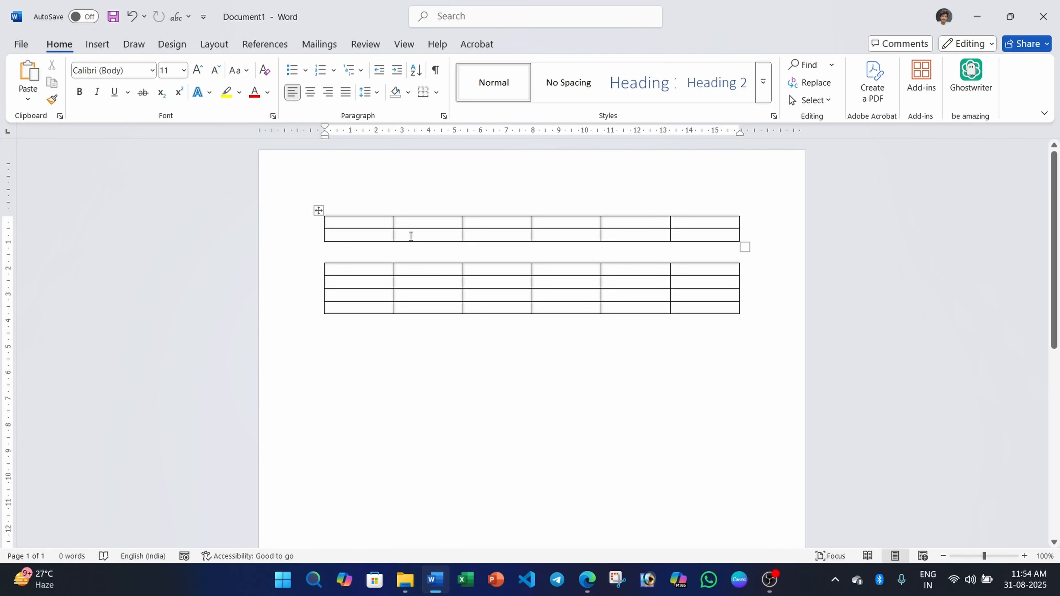
key(ctrl+z)
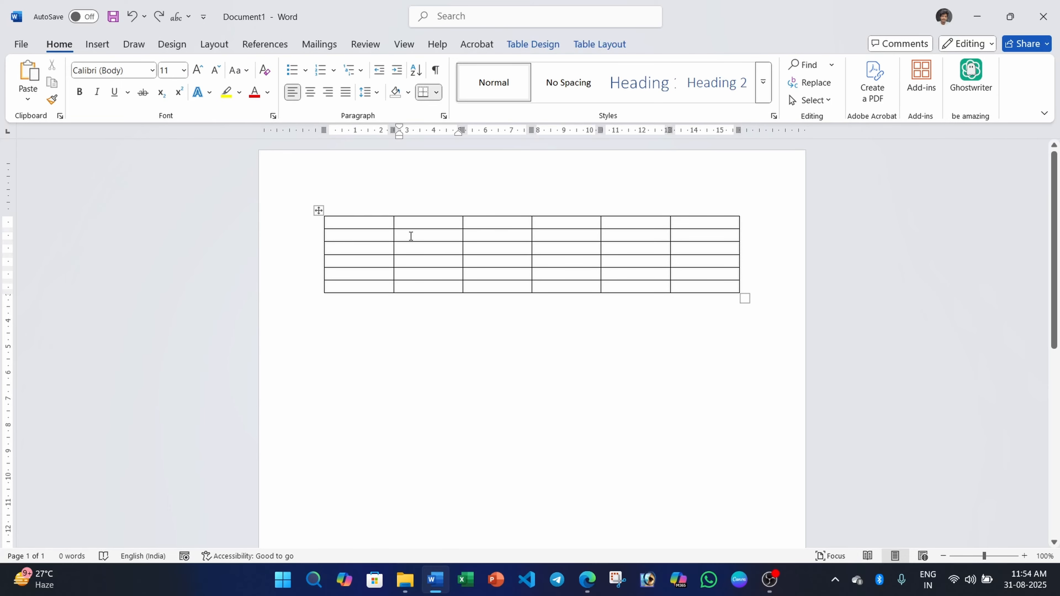
Apply AutoFit Contents to the table and enter gfjhgjhgjhgjhg in row three, column two and hgjhgjhgj in row one, column four
click(601, 47)
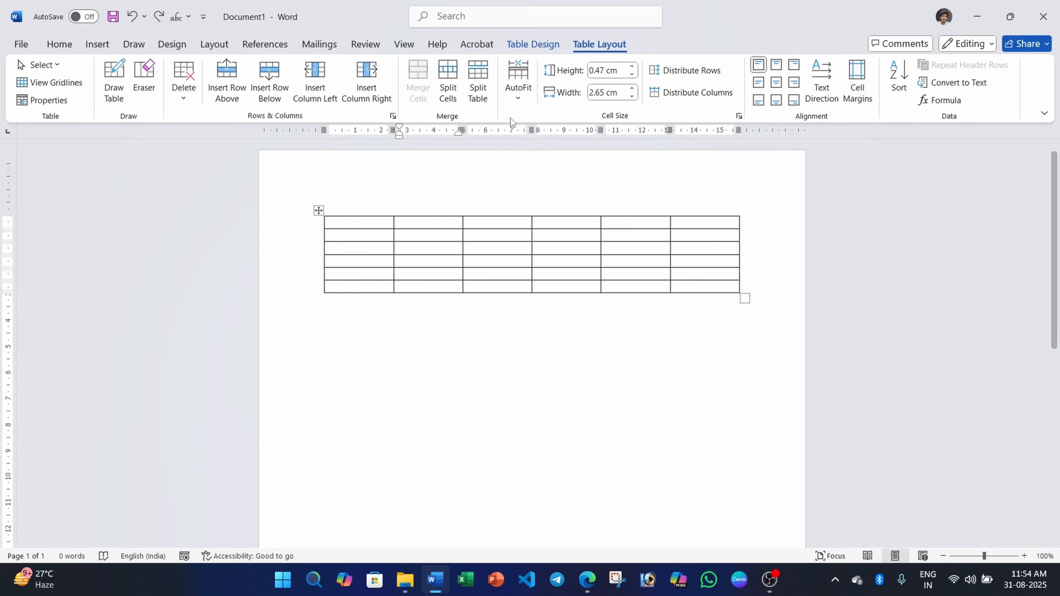
click(517, 98)
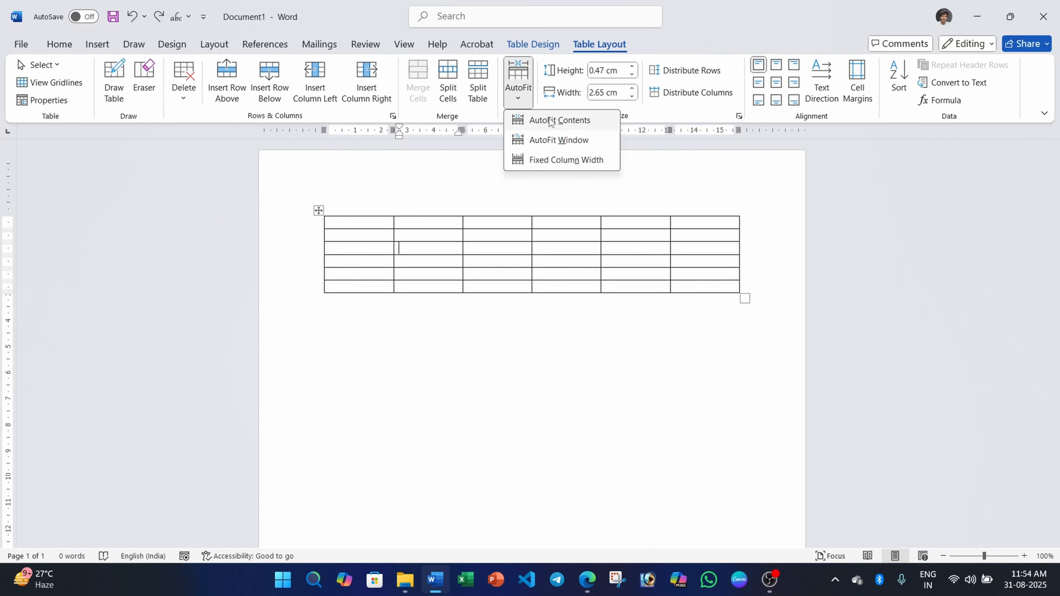
click(539, 121)
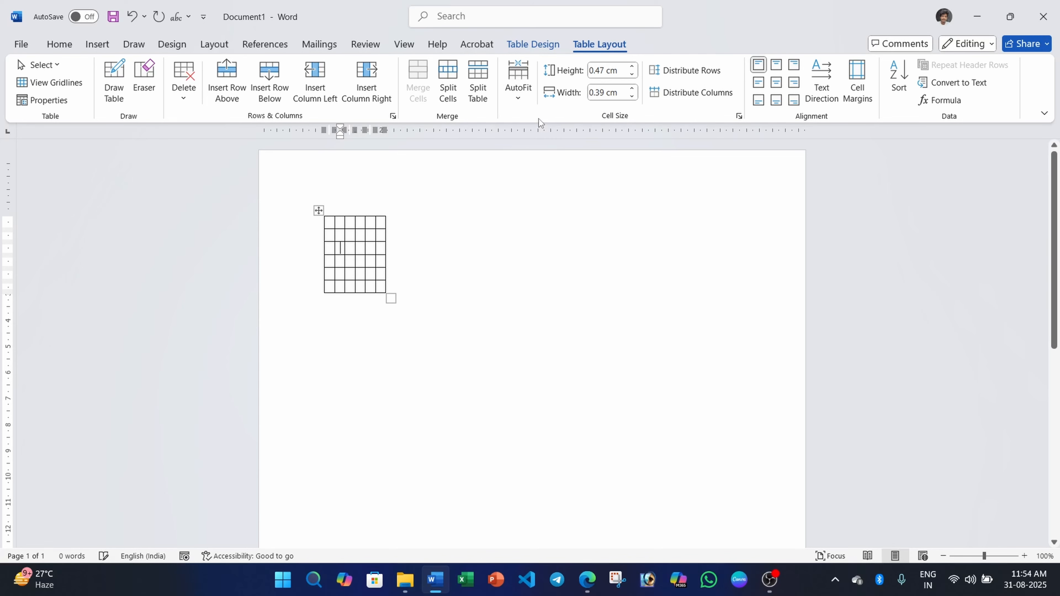
text(gfjhgjhgjhgjhg)
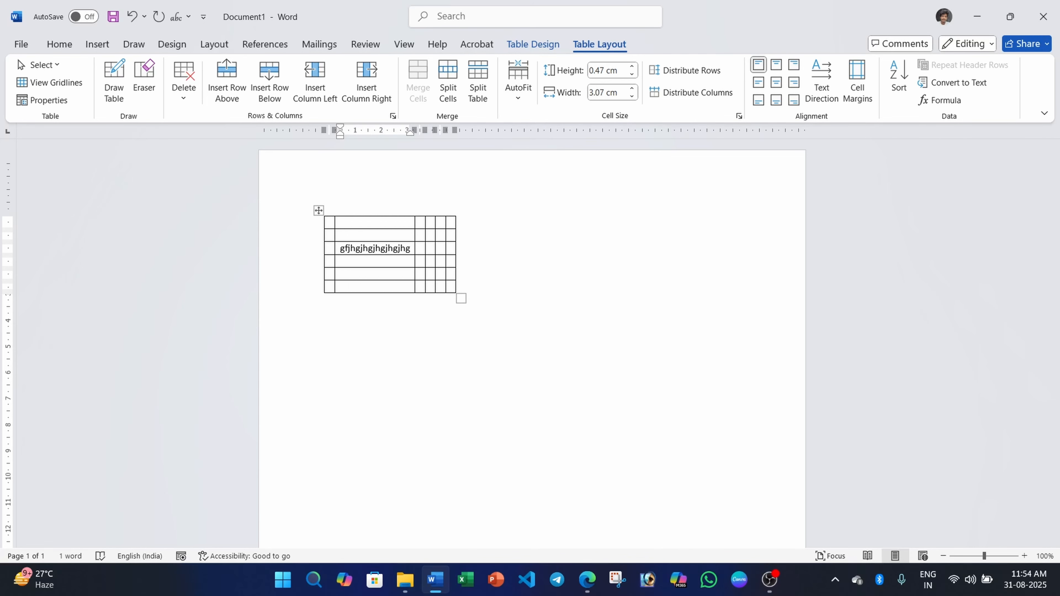
click(418, 222)
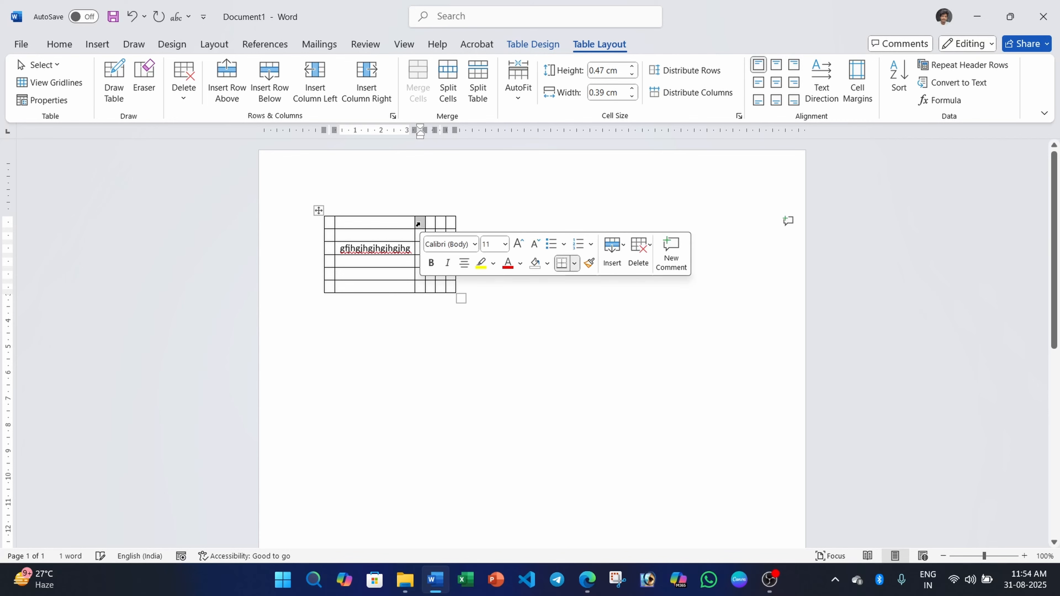
click(432, 225)
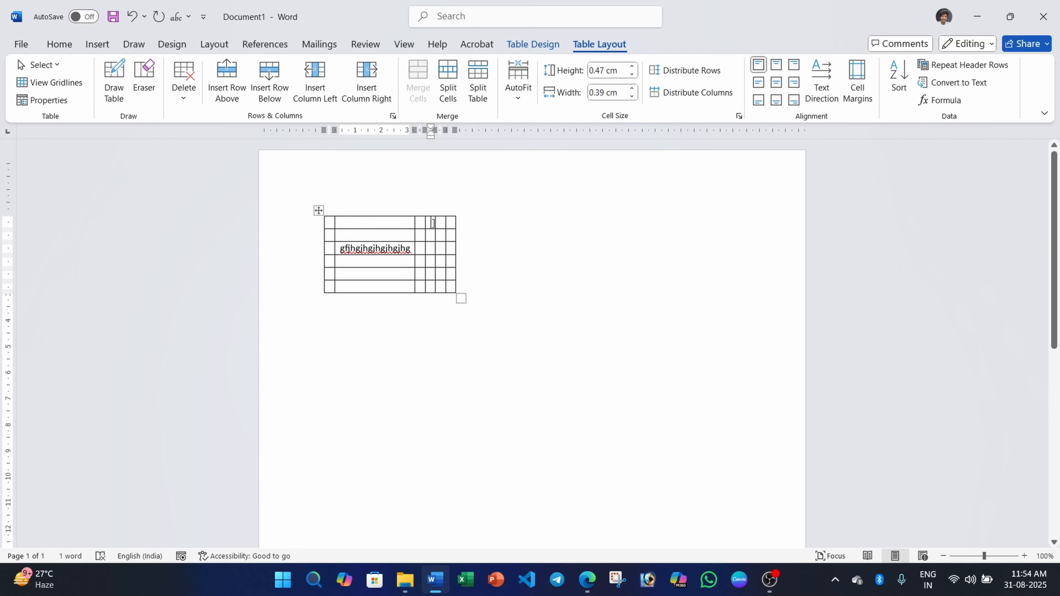
text(hgjhgjhgj)
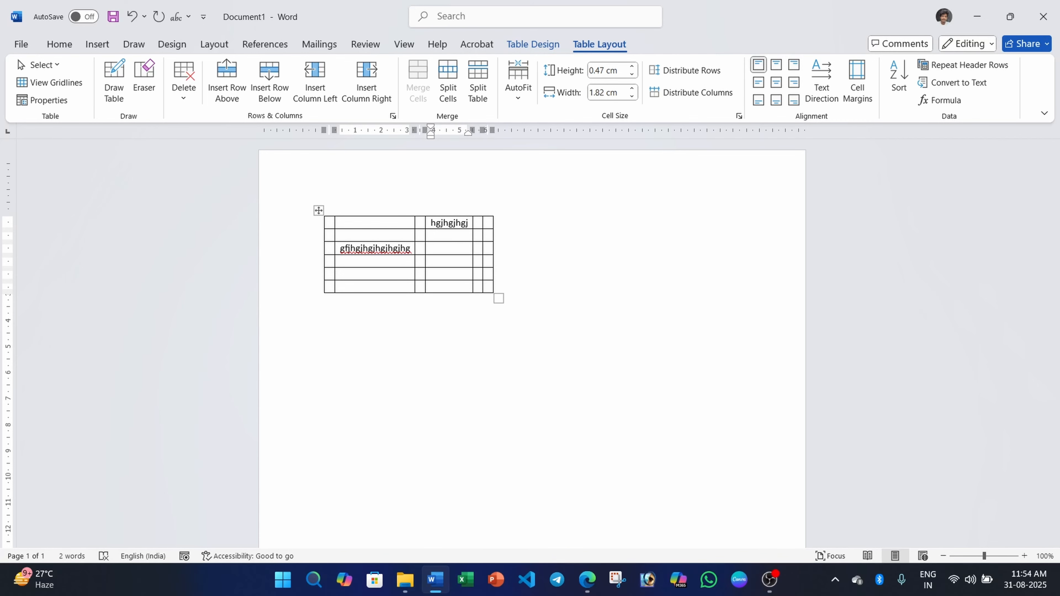
Apply AutoFit Window to the table and extend the filler text in the first row's fourth cell
click(523, 100)
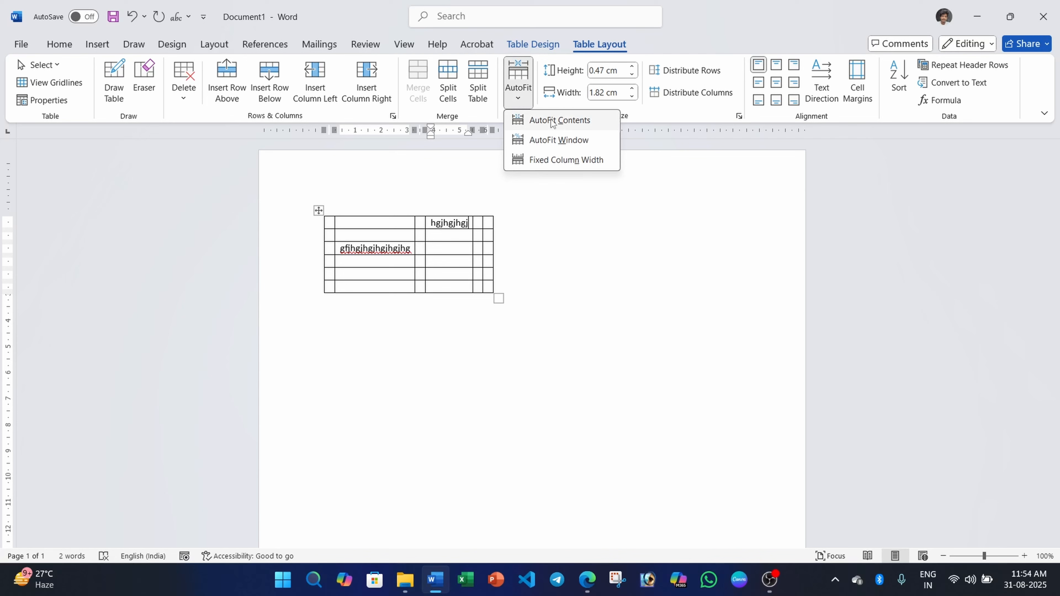
click(542, 141)
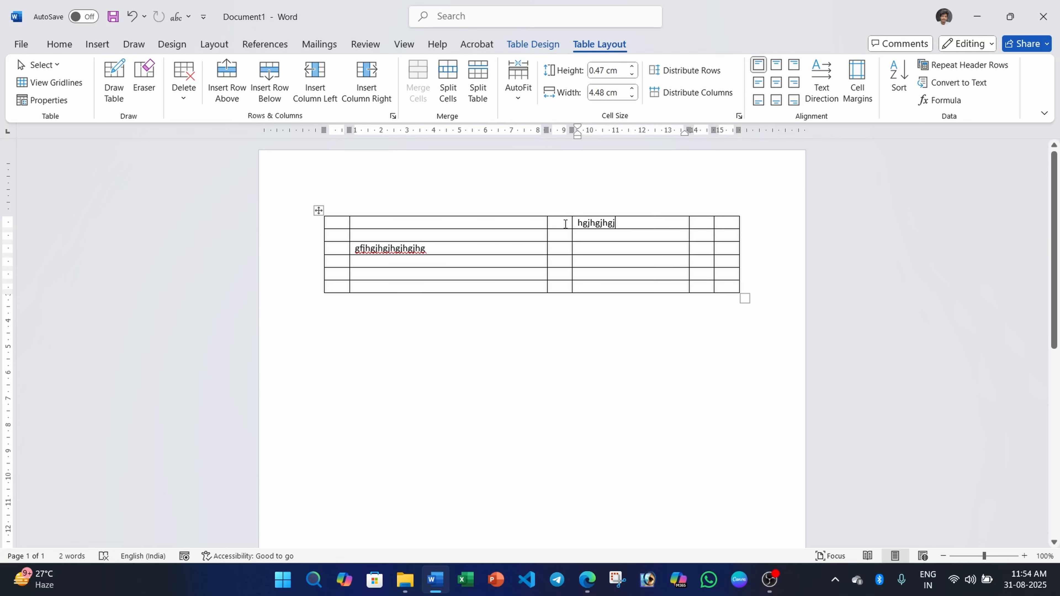
click(518, 94)
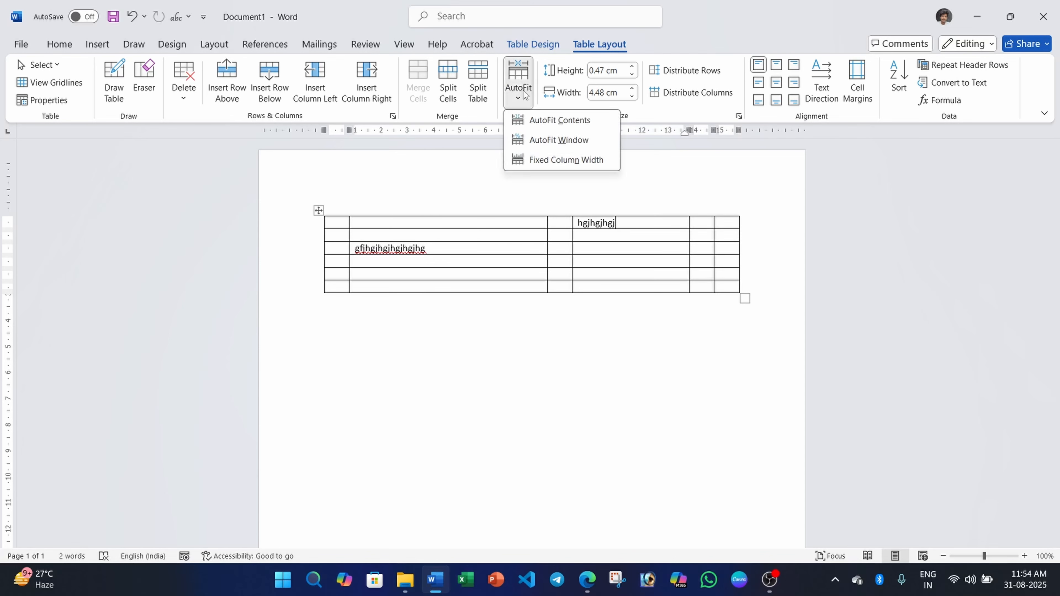
click(466, 197)
text(gjhgjhgjgjhgjhgj)
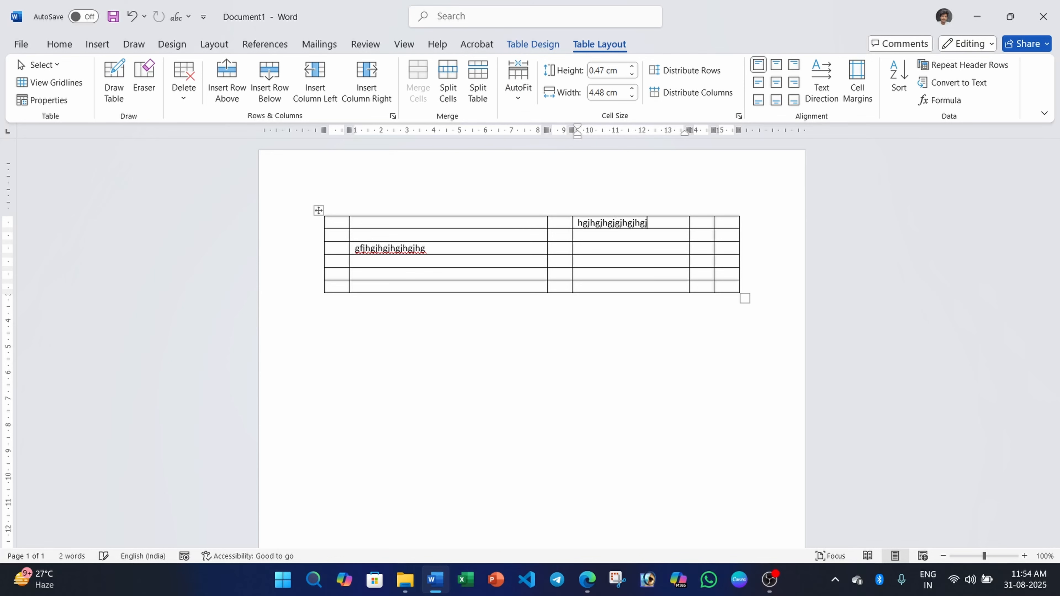
text(hgjhgjhgjhgjhgj)
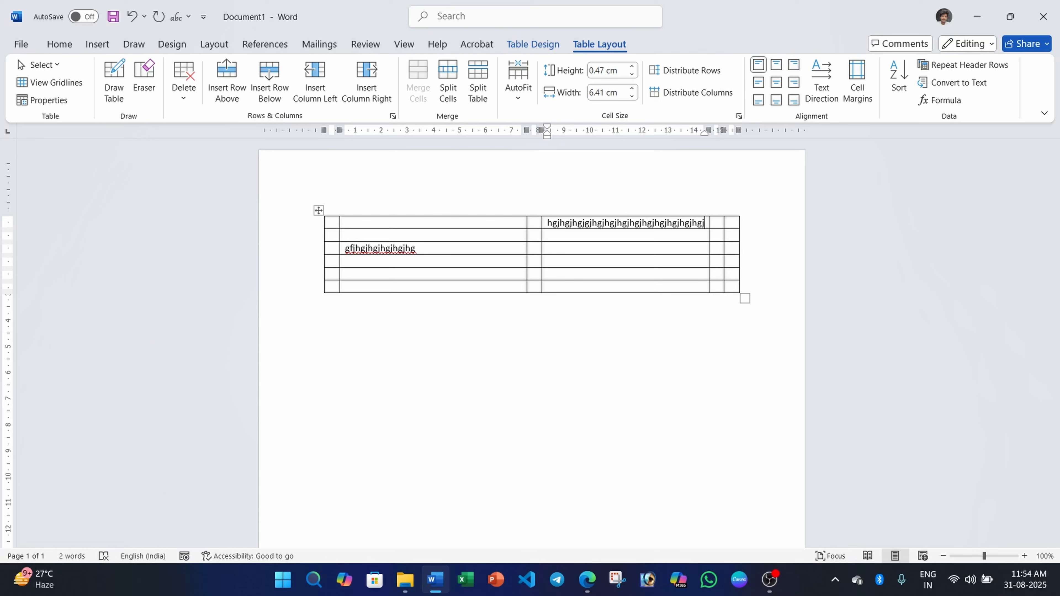
Apply Fixed Column Width and add enough filler text to the first row's fourth cell to wrap onto three lines
click(518, 92)
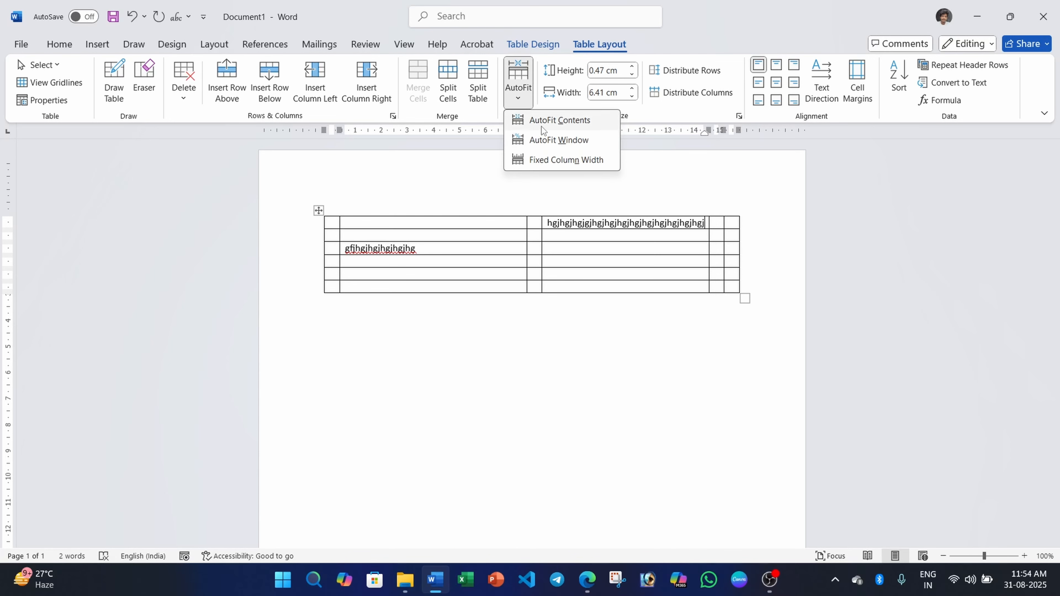
click(539, 161)
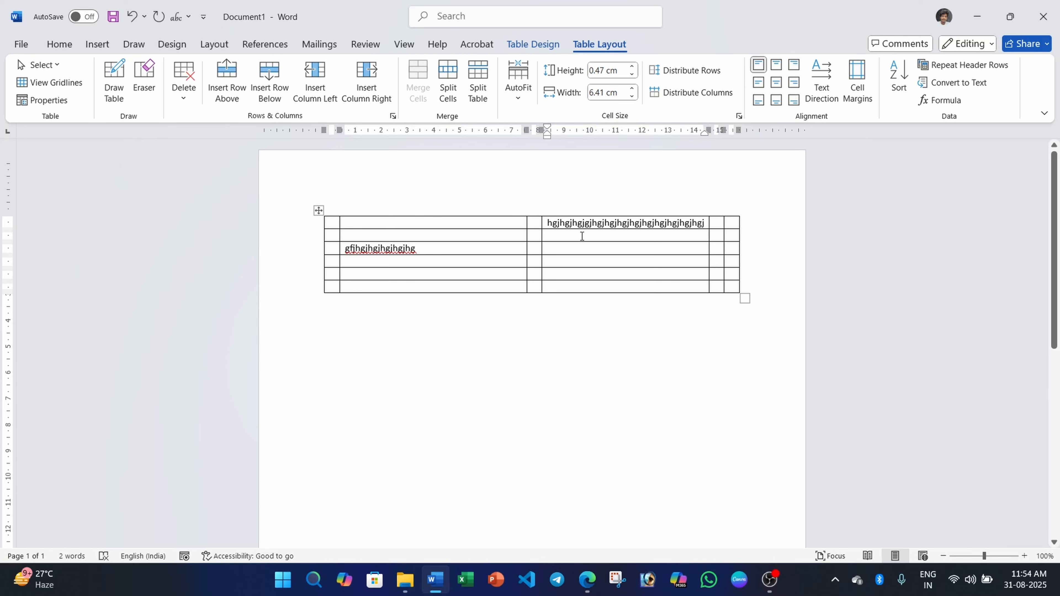
text(hgjhgjhgjhgjhgjhgjh)
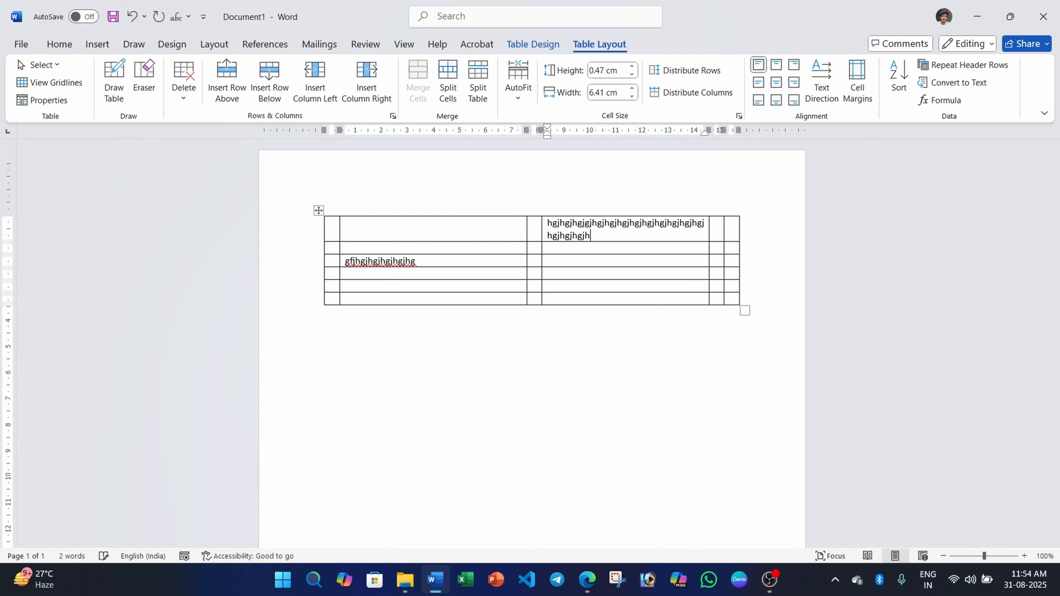
text(gjhgjhgjhgjhgjhgjhg)
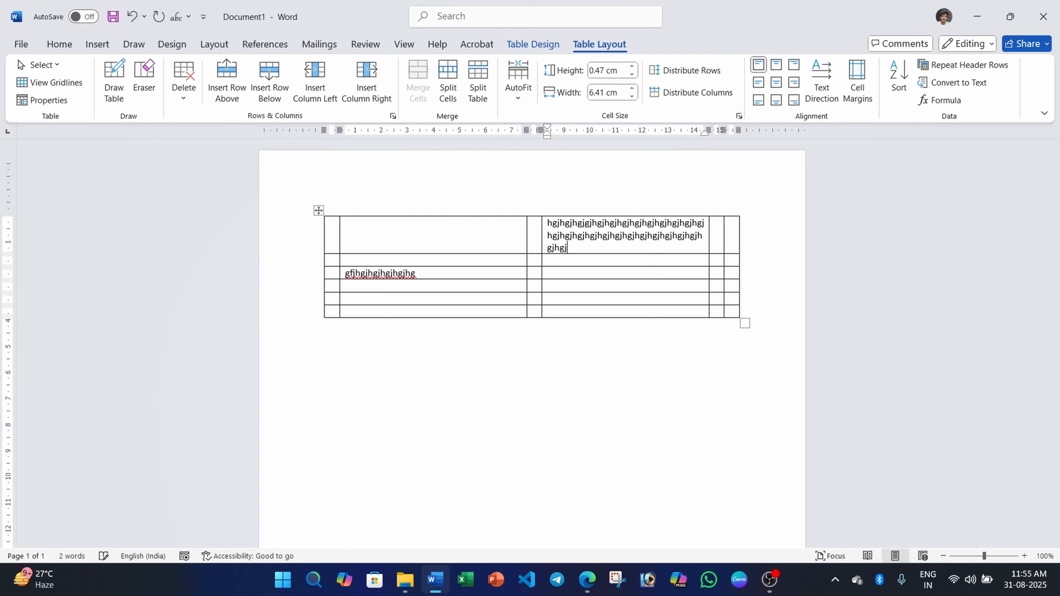
text(jhgjhgjhg)
click(519, 98)
click(463, 163)
Set the first row's fourth cell to 3.5 cm high and 6.1 cm wide, and distribute the table's rows and columns evenly
drag(633, 67, 633, 67)
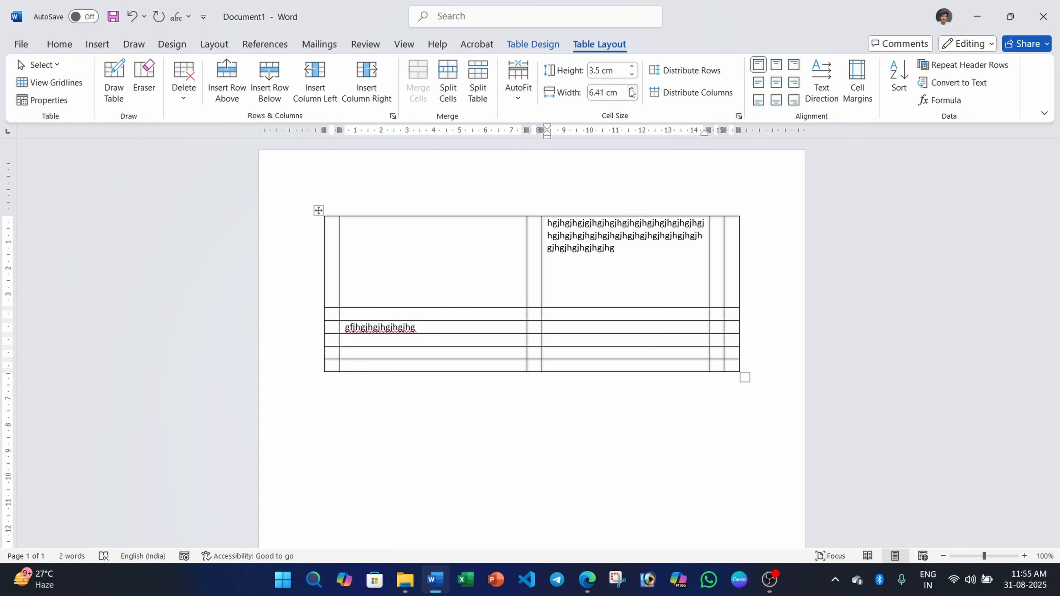
drag(631, 88, 631, 96)
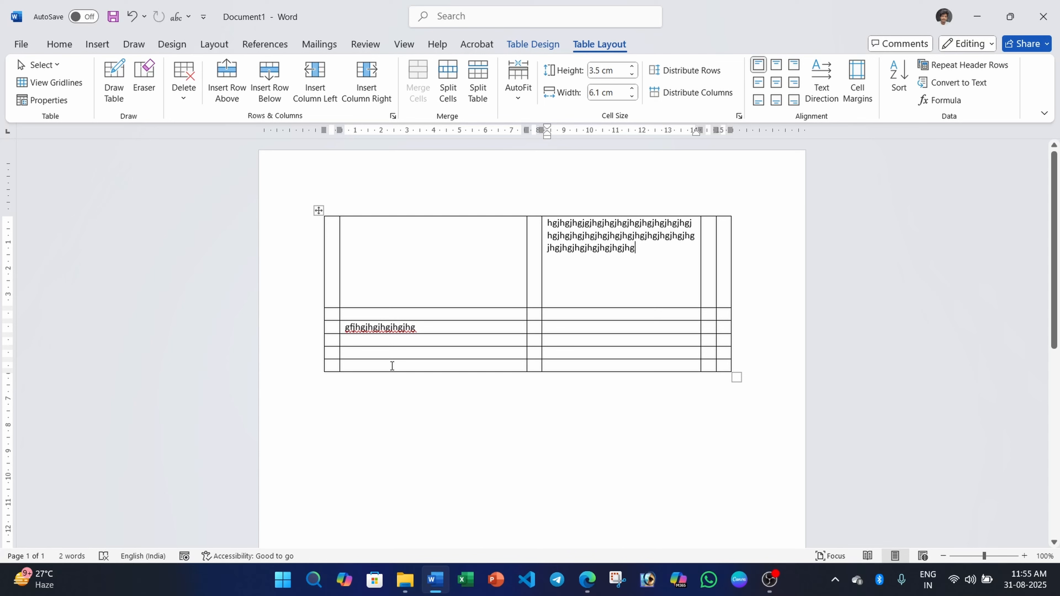
click(677, 75)
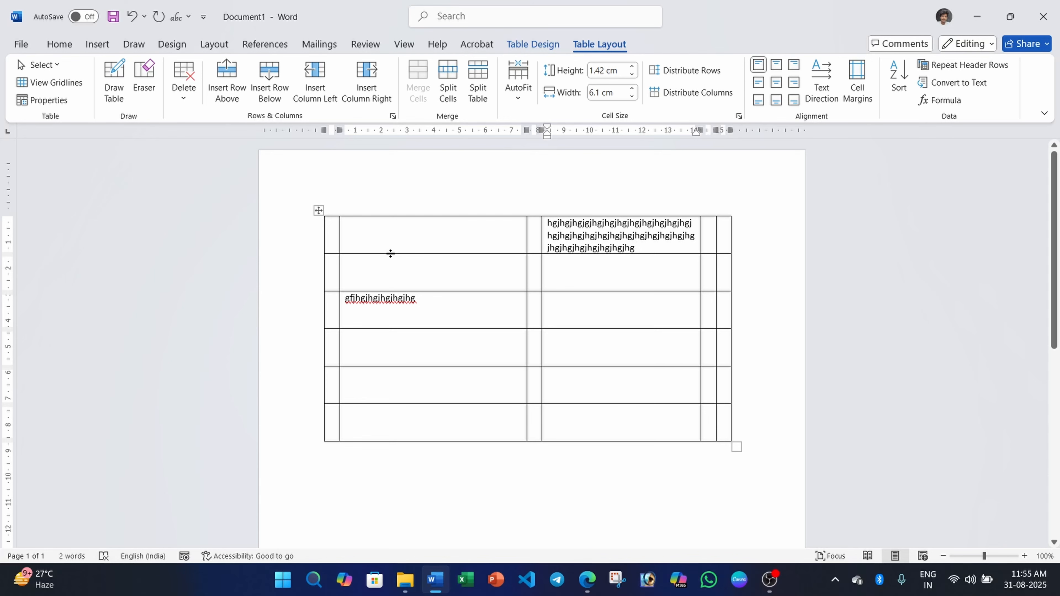
click(679, 97)
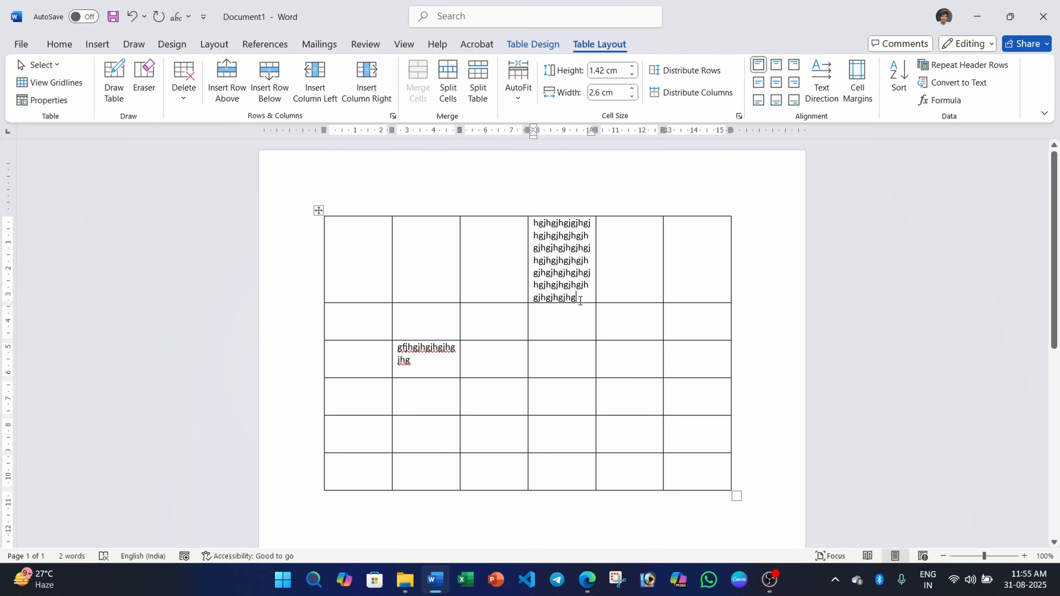
Delete the filler text from the first row's fourth cell and the third row's second cell
drag(579, 299, 535, 225)
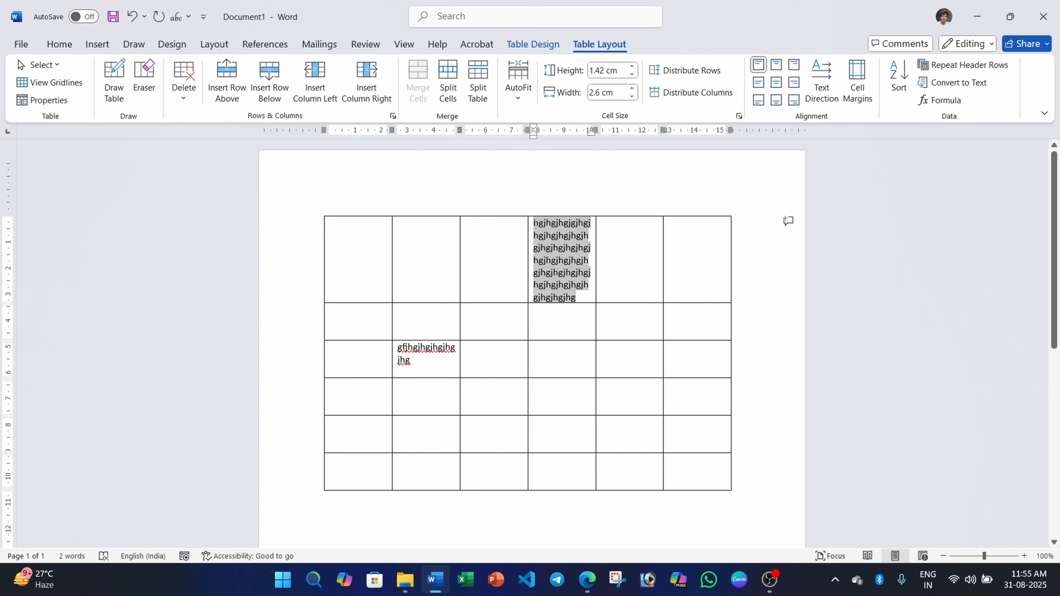
key(Delete)
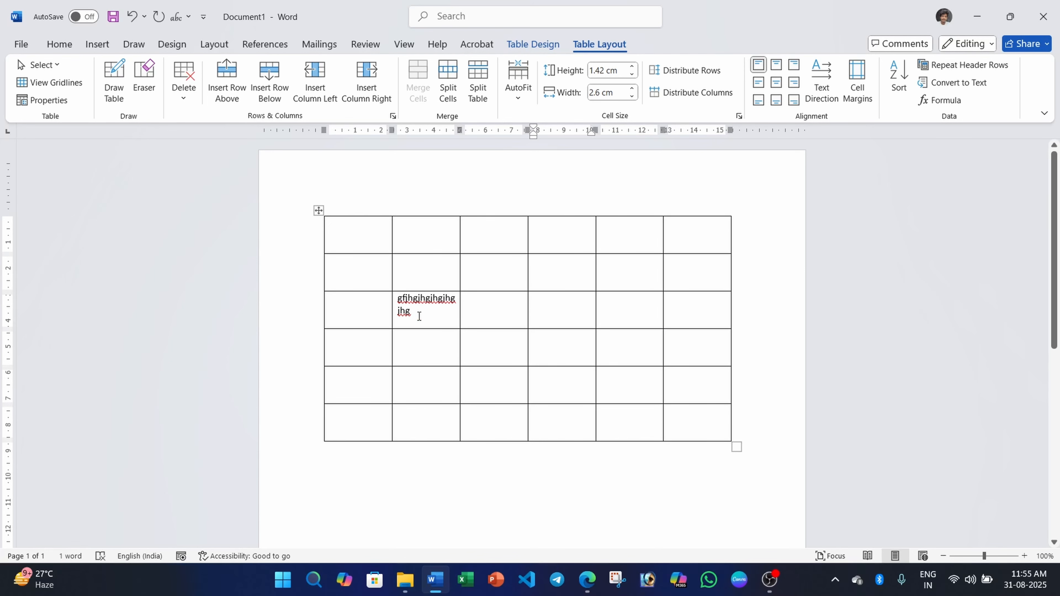
drag(418, 314, 399, 302)
key(Delete)
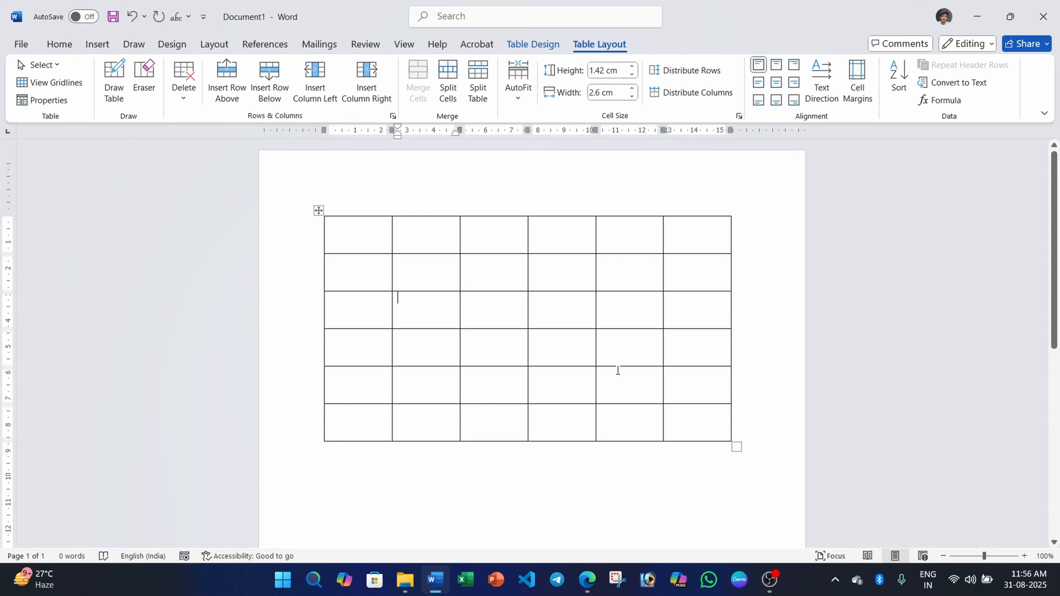
Enter 55 in the first cell of the table's first row
click(365, 242)
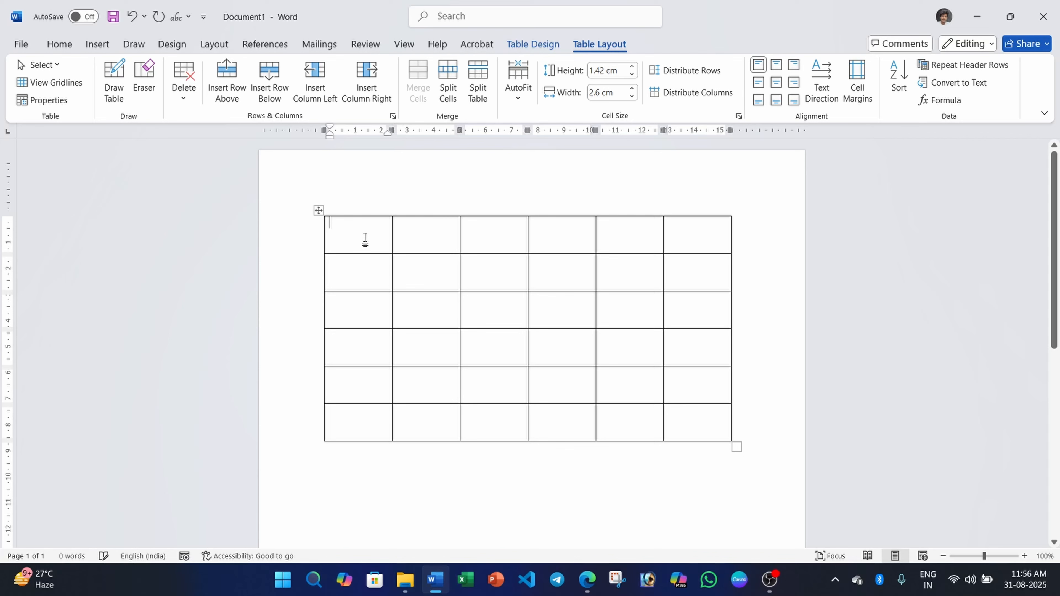
text(55)
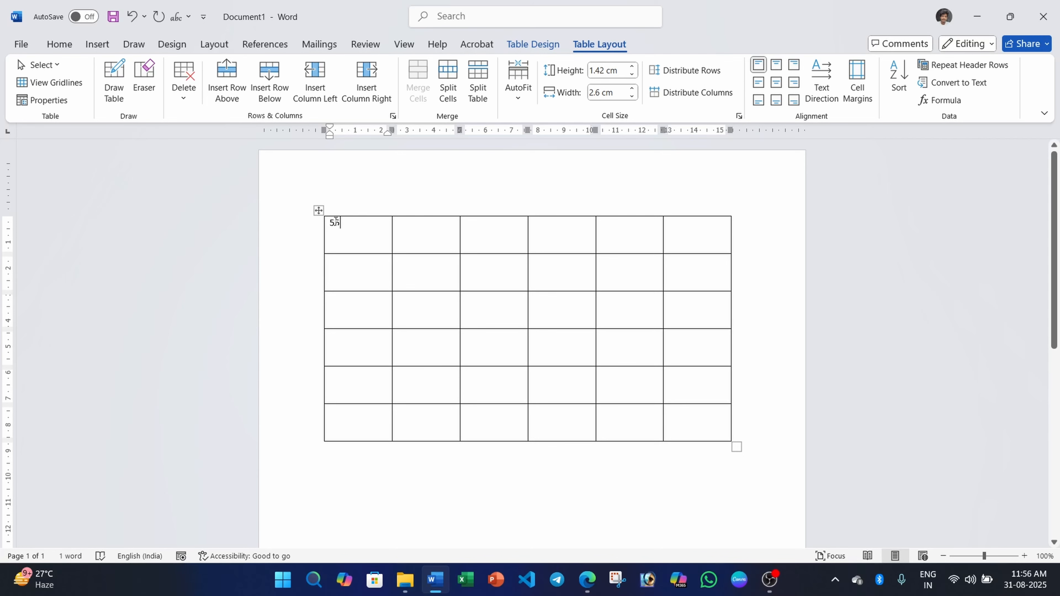
double_click(343, 223)
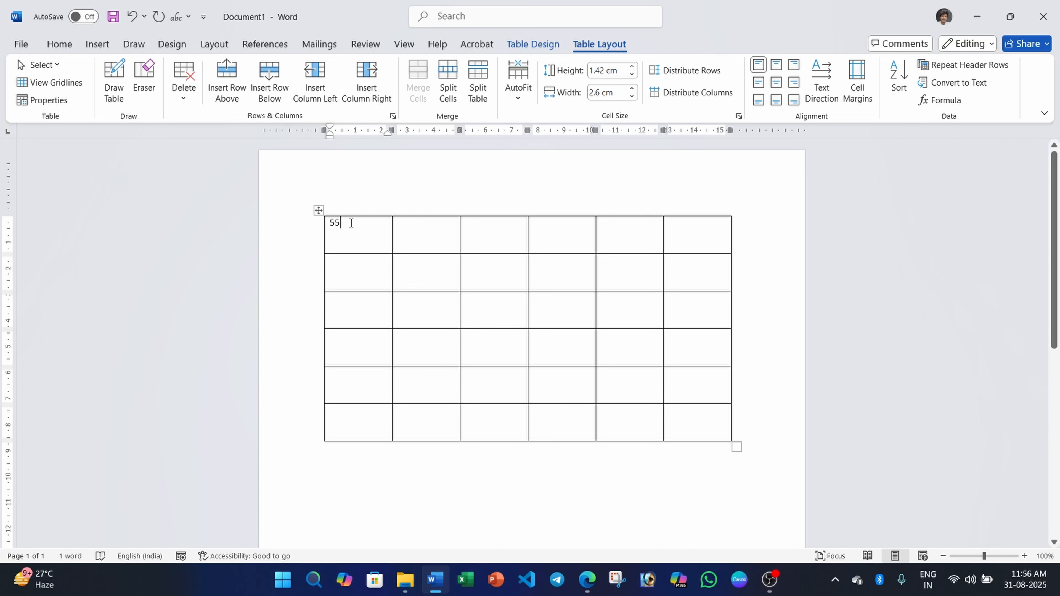
Try the different alignment positions on the 55 in the table's first cell, finishing with Align Top Left
click(783, 69)
click(794, 82)
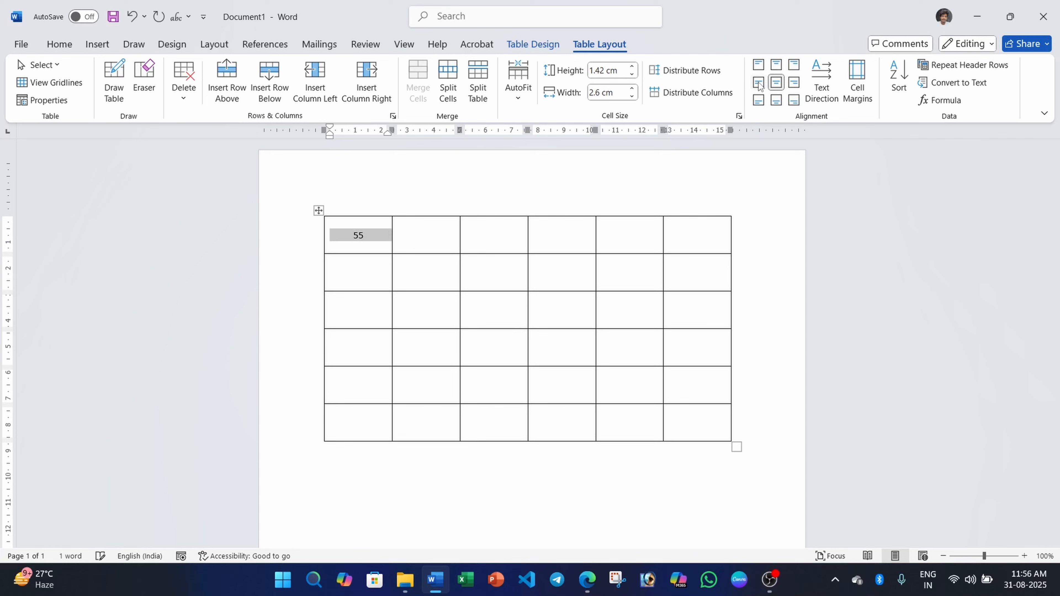
click(758, 99)
click(776, 100)
click(794, 99)
click(759, 82)
click(759, 66)
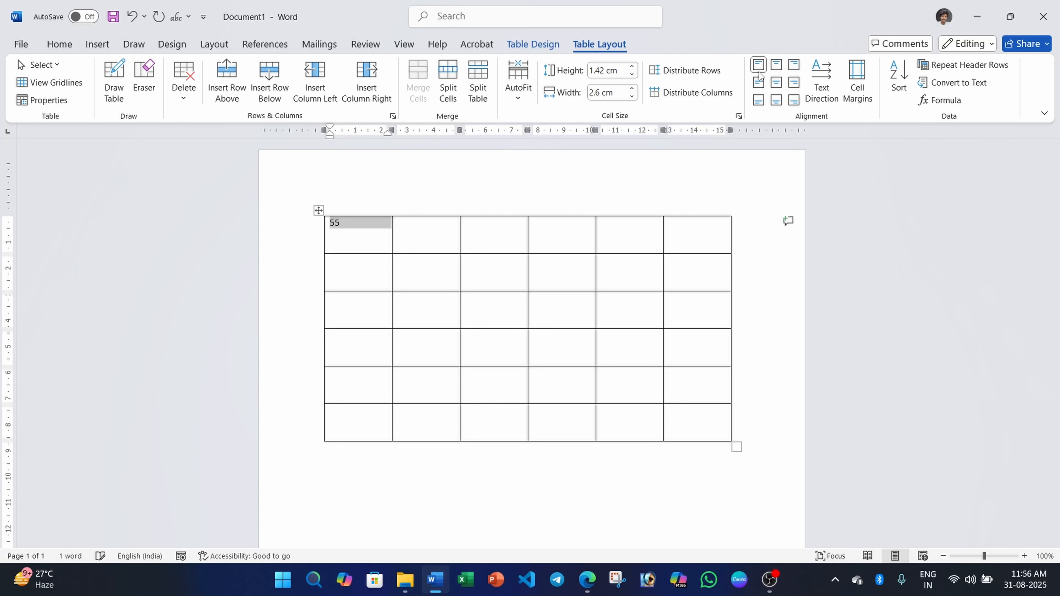
Cycle the text direction of the first cell's 55 through both vertical orientations and back to horizontal
click(822, 87)
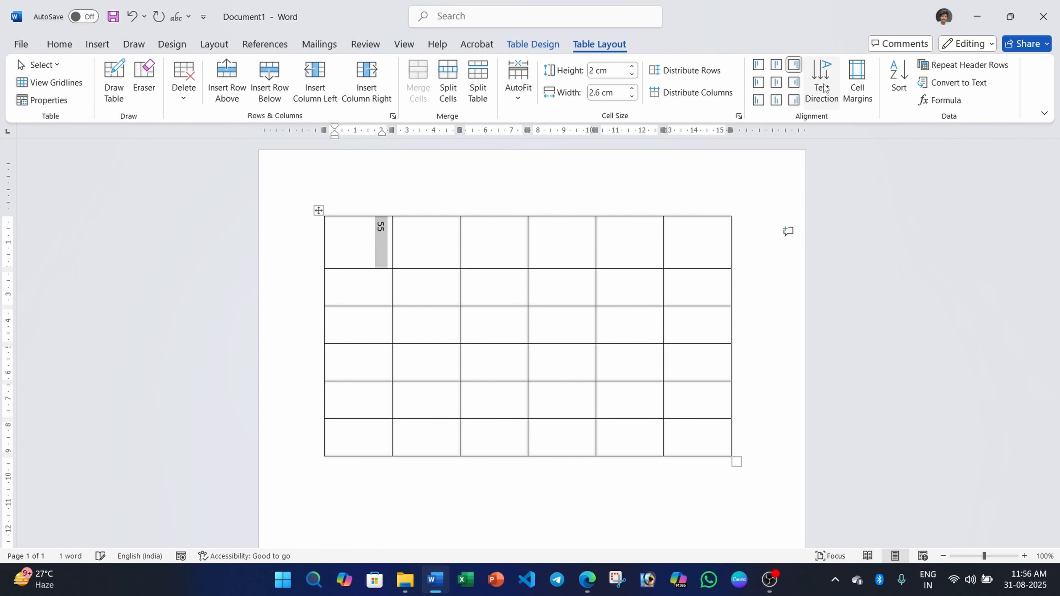
click(823, 87)
click(823, 87)
click(822, 87)
click(823, 86)
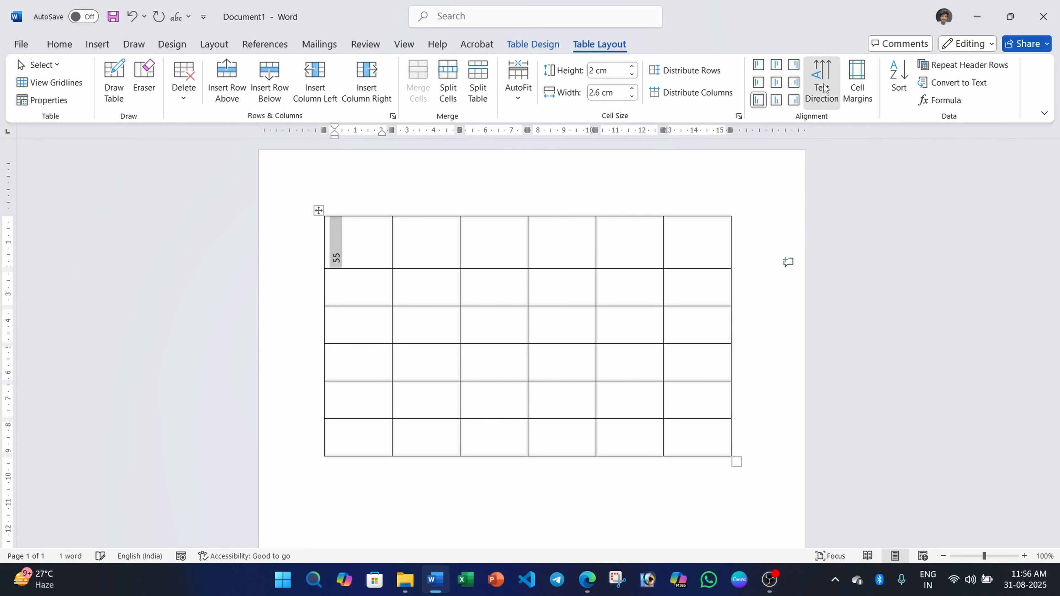
click(823, 87)
click(355, 227)
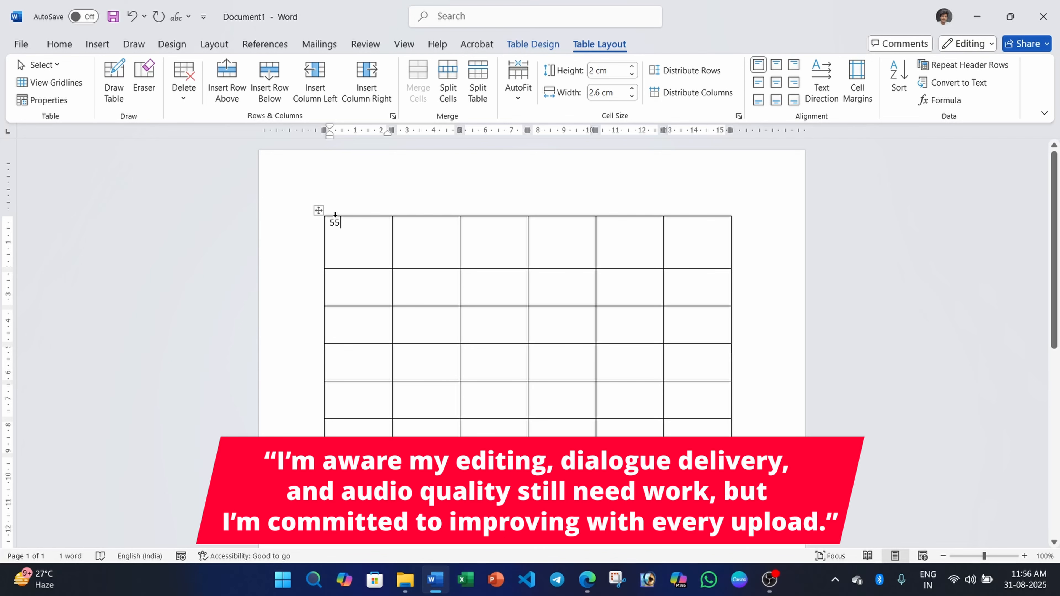
Set the table's default top cell margin to 0.3 cm
click(856, 85)
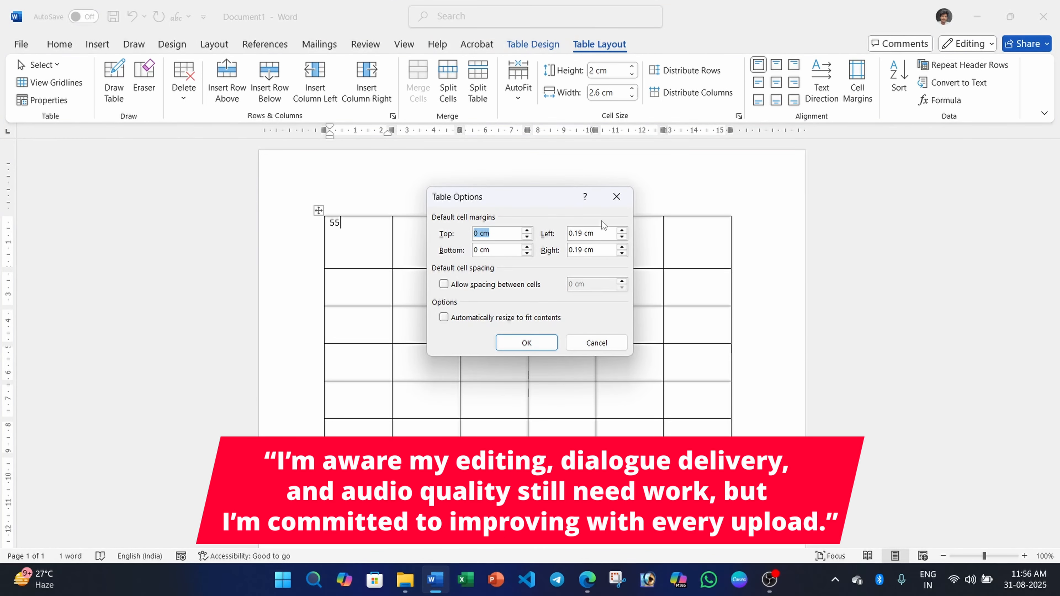
click(527, 230)
click(527, 231)
click(527, 231)
click(528, 344)
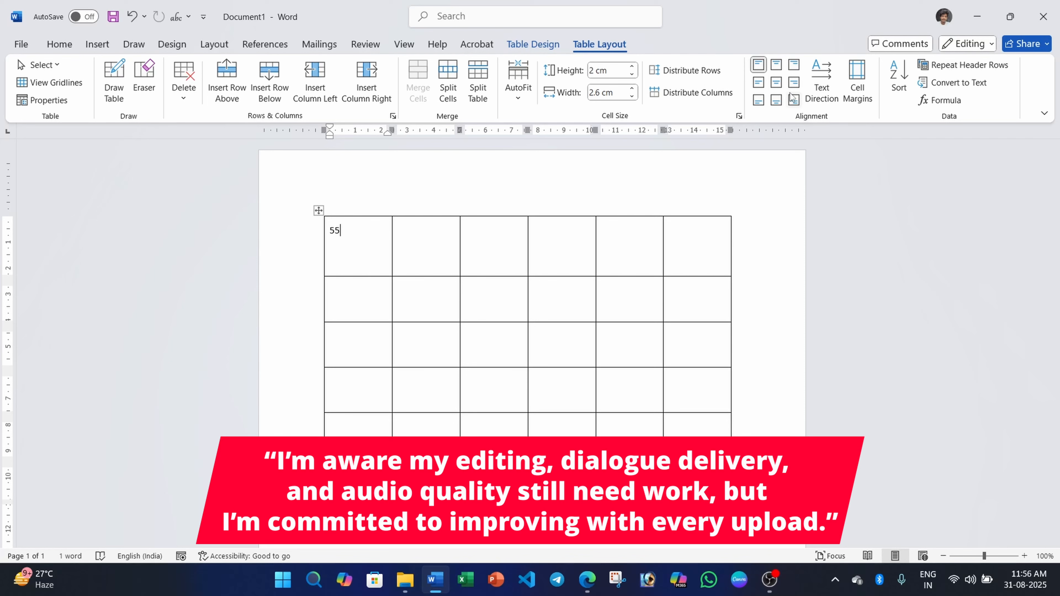
Centre the 55 within its cell and increase the table's default top cell margin further
click(777, 82)
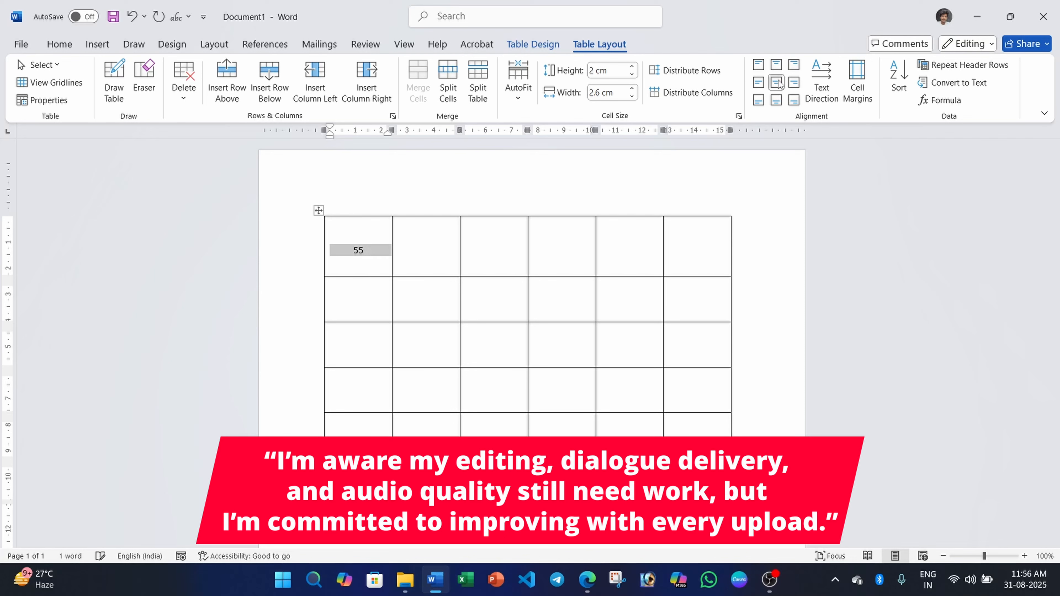
click(374, 259)
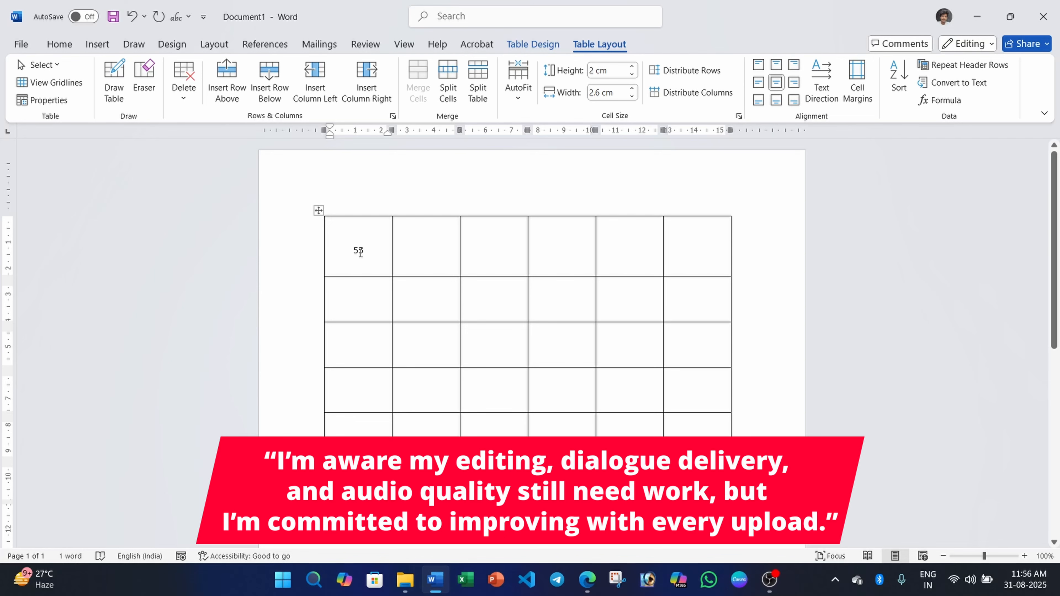
click(857, 81)
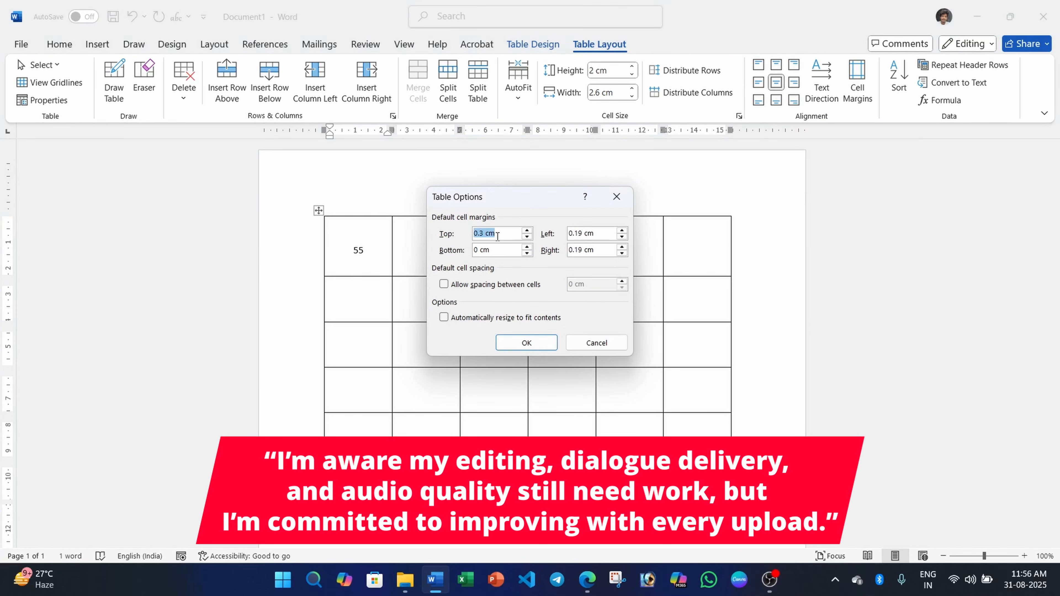
click(527, 230)
click(527, 231)
click(529, 231)
click(530, 231)
click(529, 231)
click(526, 342)
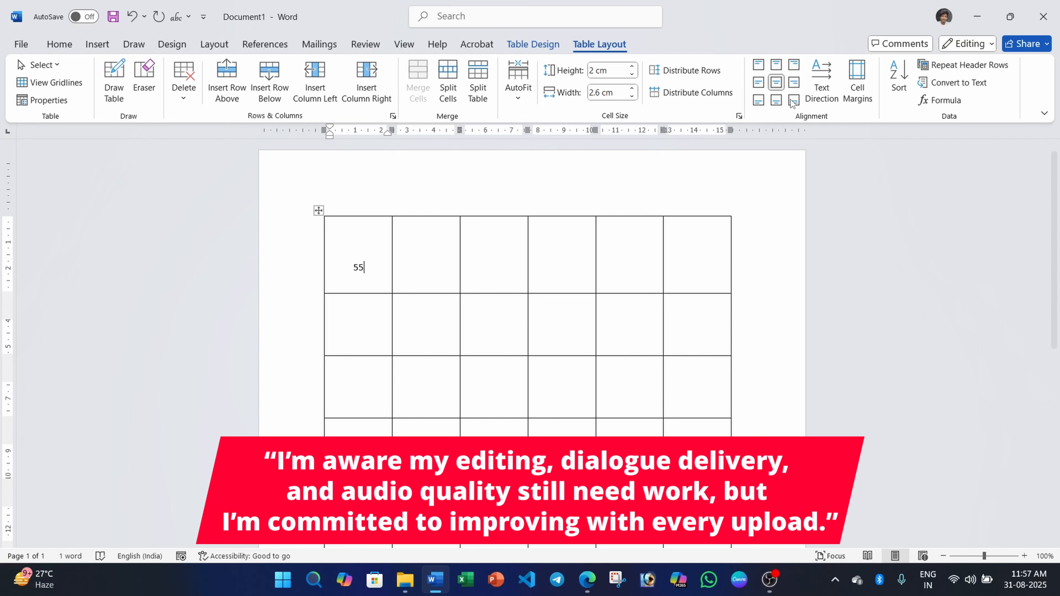
Reset the table's default top cell margin to 0 cm
click(857, 80)
text(0)
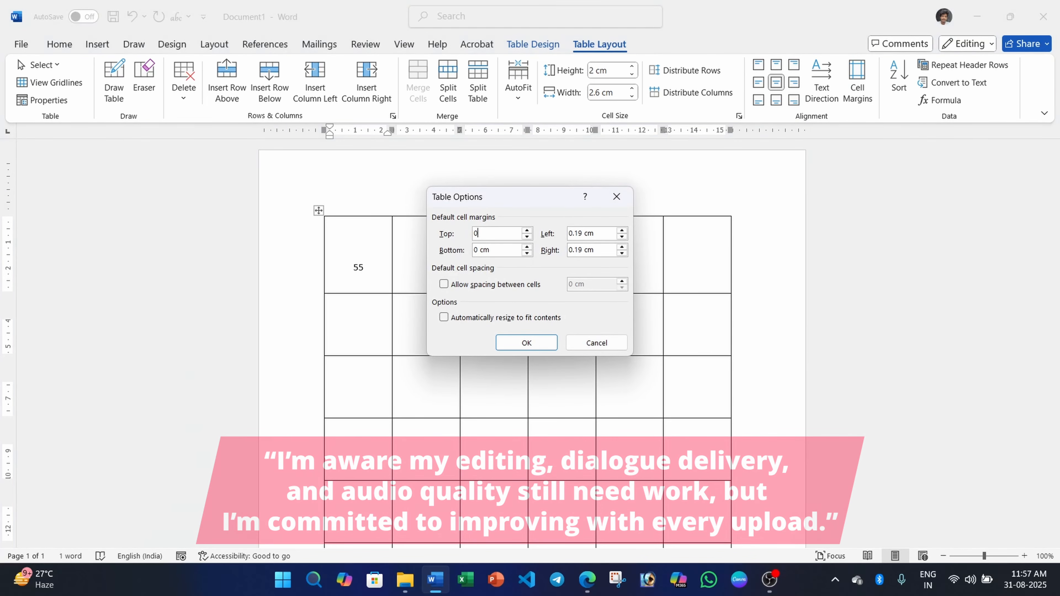
click(526, 341)
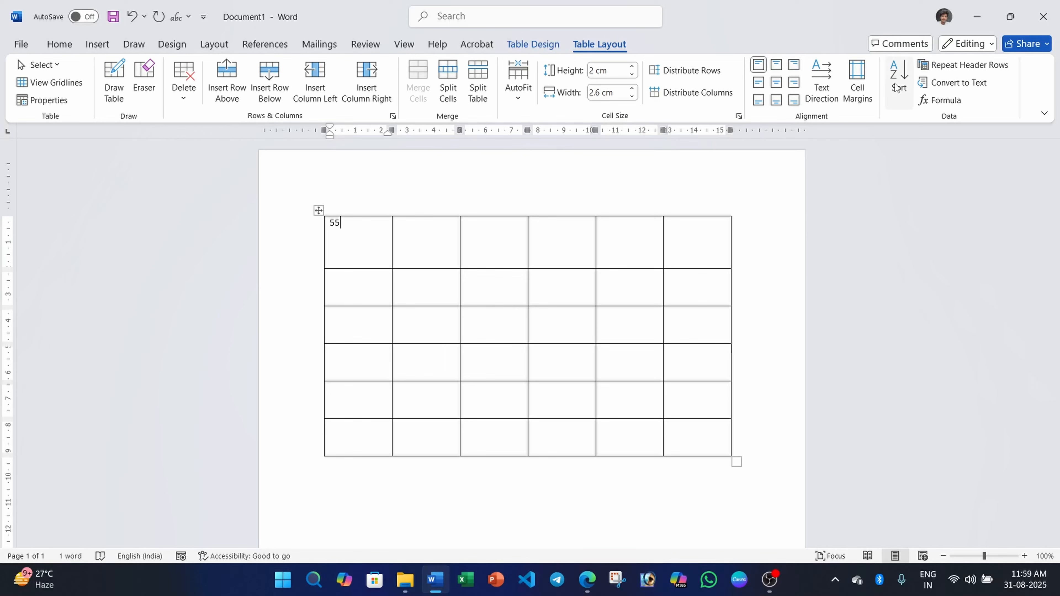
Fill the first column's cells below 55 with 66, 78, 58, 08 and 09
click(355, 280)
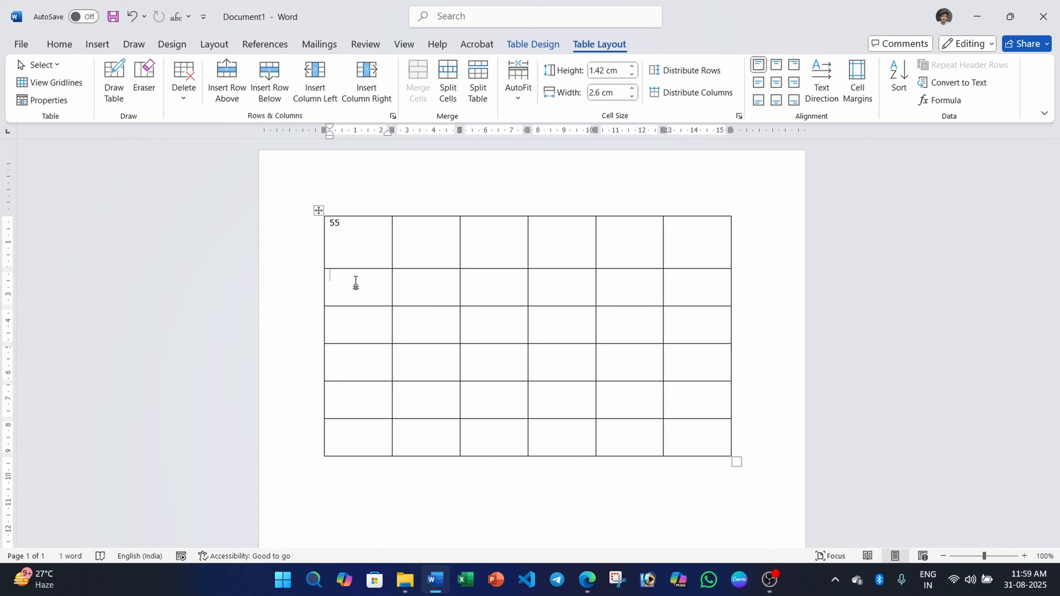
text(66)
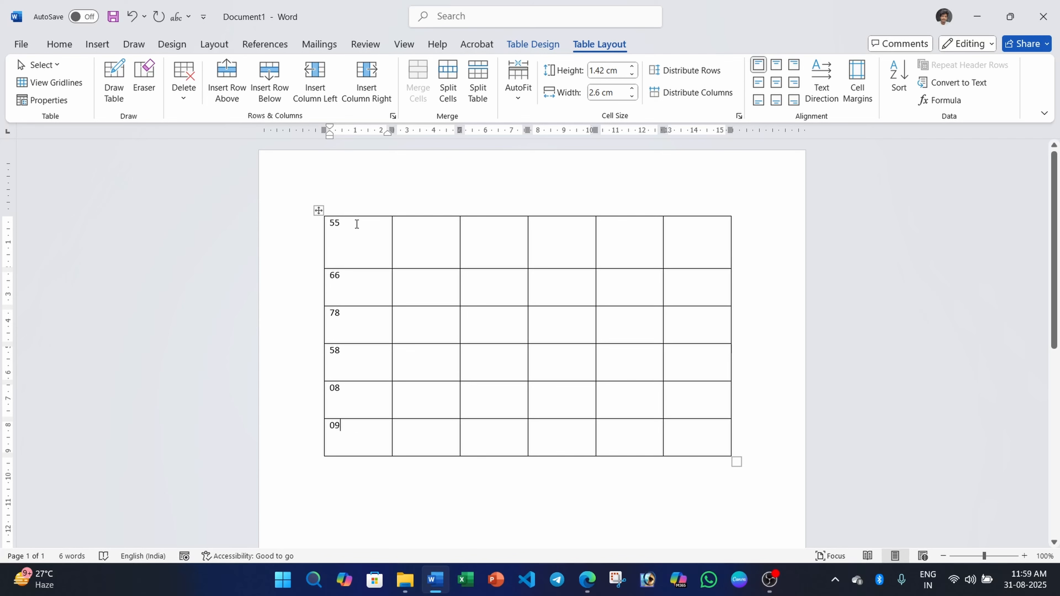
Sort the table rows by Column 1 as numbers in ascending order, without a header row
drag(354, 221, 331, 443)
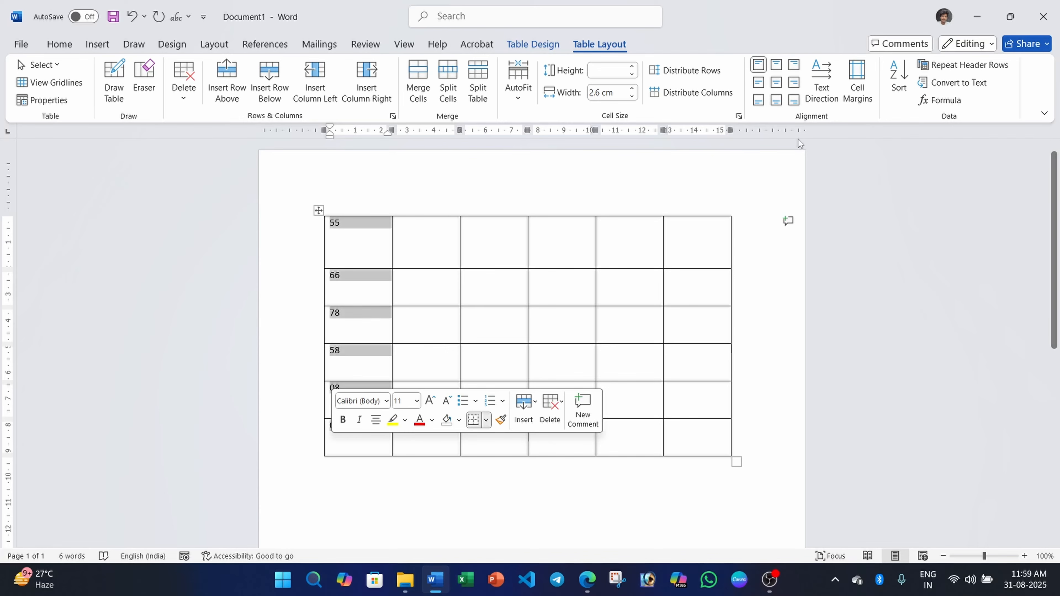
click(899, 79)
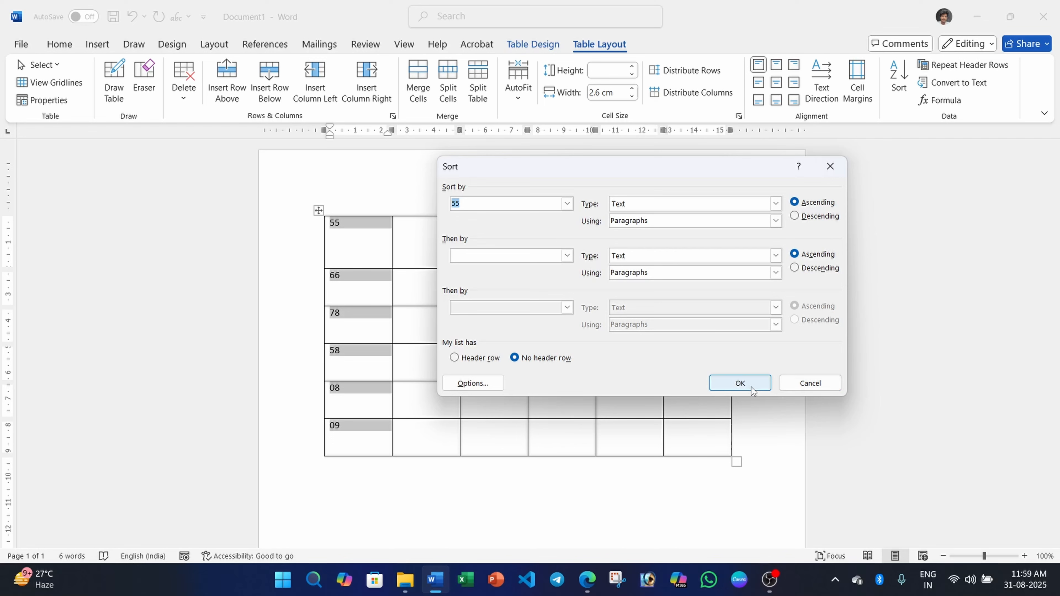
click(567, 203)
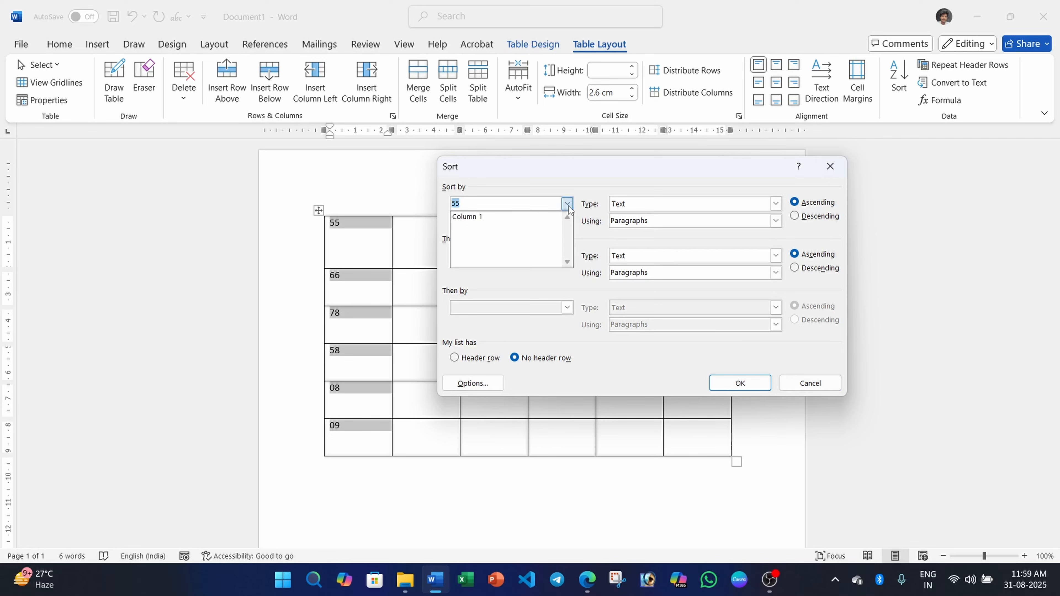
click(461, 222)
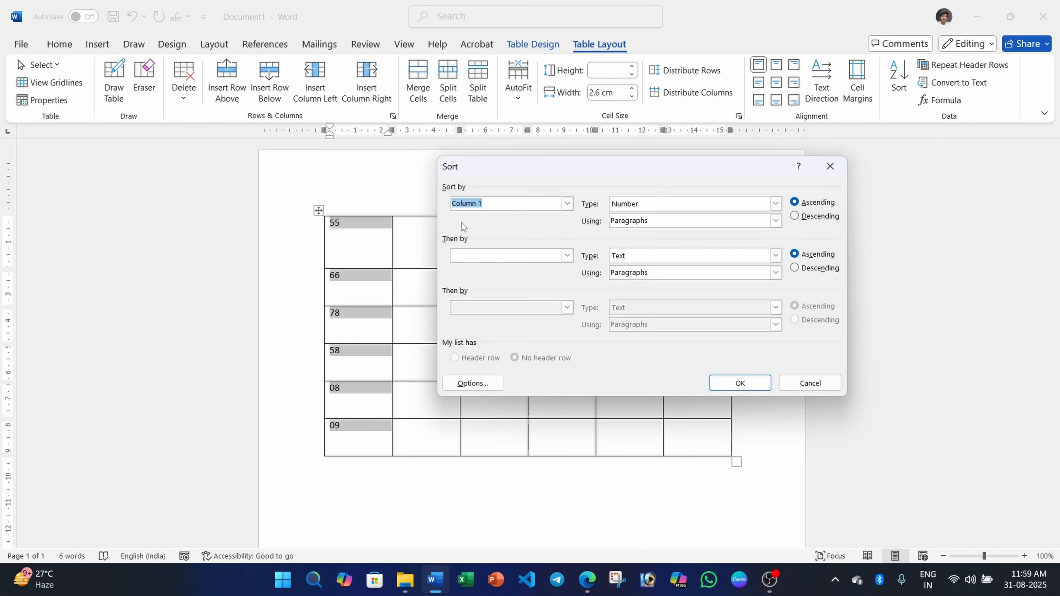
click(740, 383)
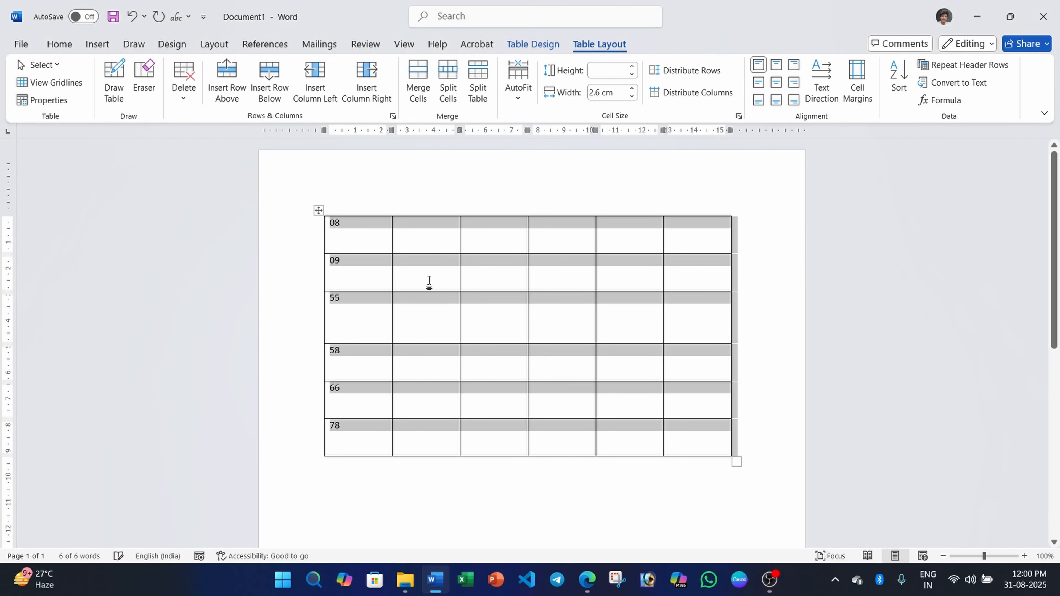
click(348, 242)
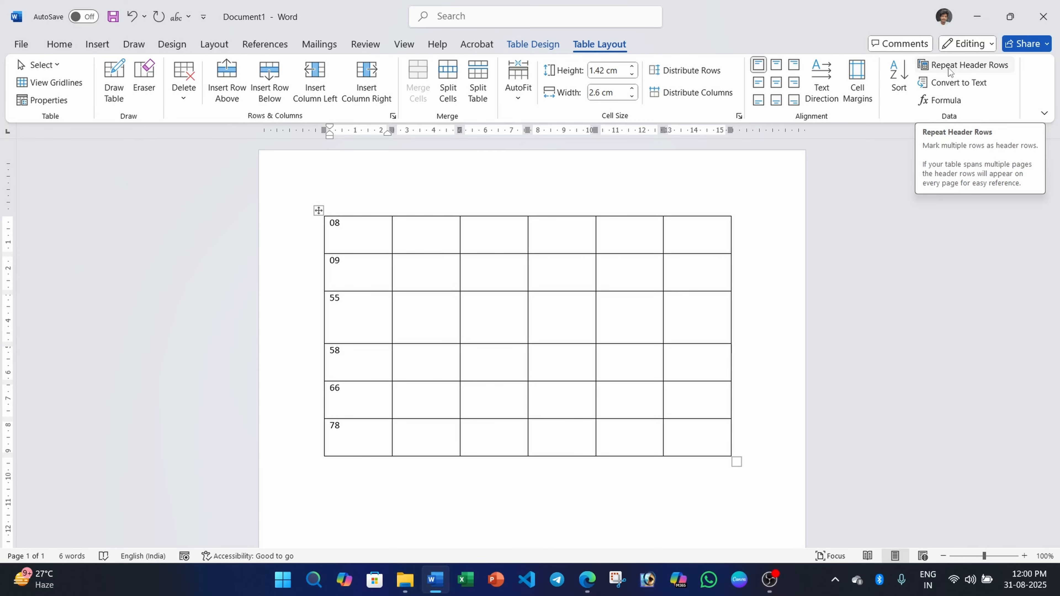
Delete the whole table and insert a new one with 5 columns and 200 rows
click(316, 213)
key(BackSpace)
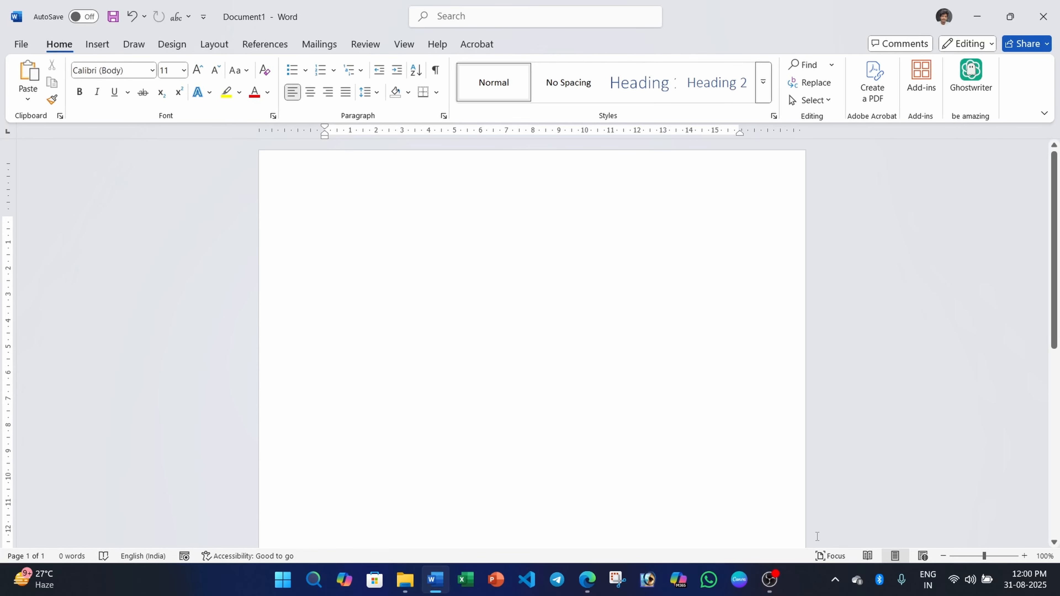
click(943, 557)
click(944, 557)
click(943, 557)
click(943, 557)
click(944, 560)
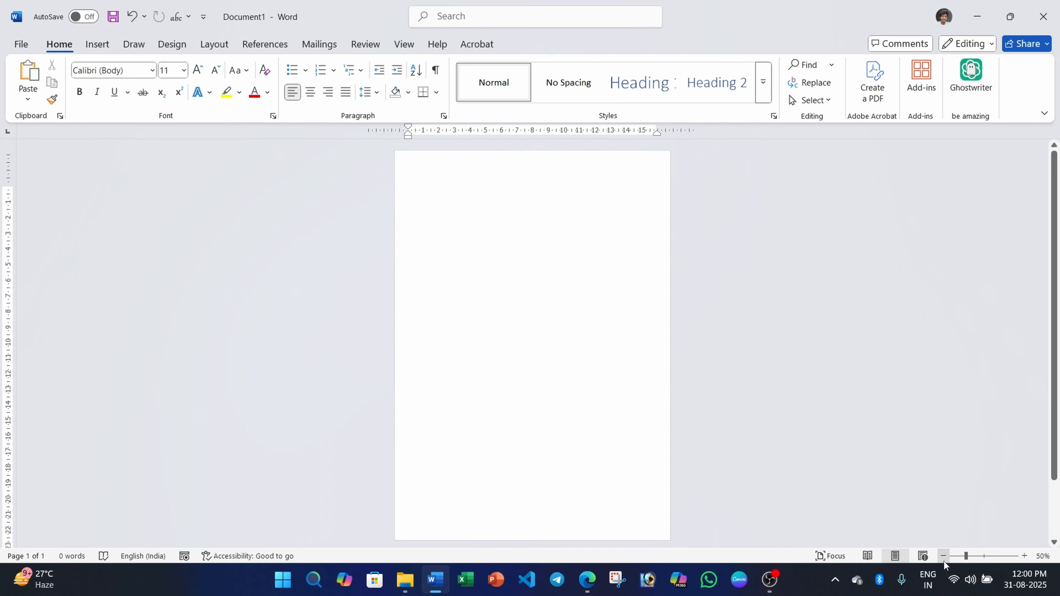
click(96, 45)
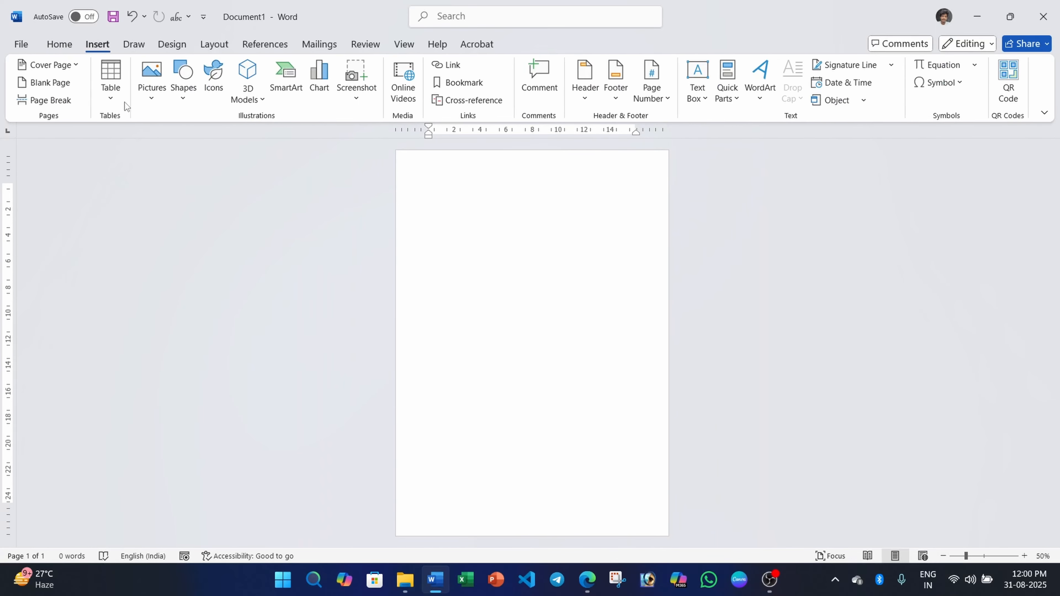
click(117, 99)
click(141, 258)
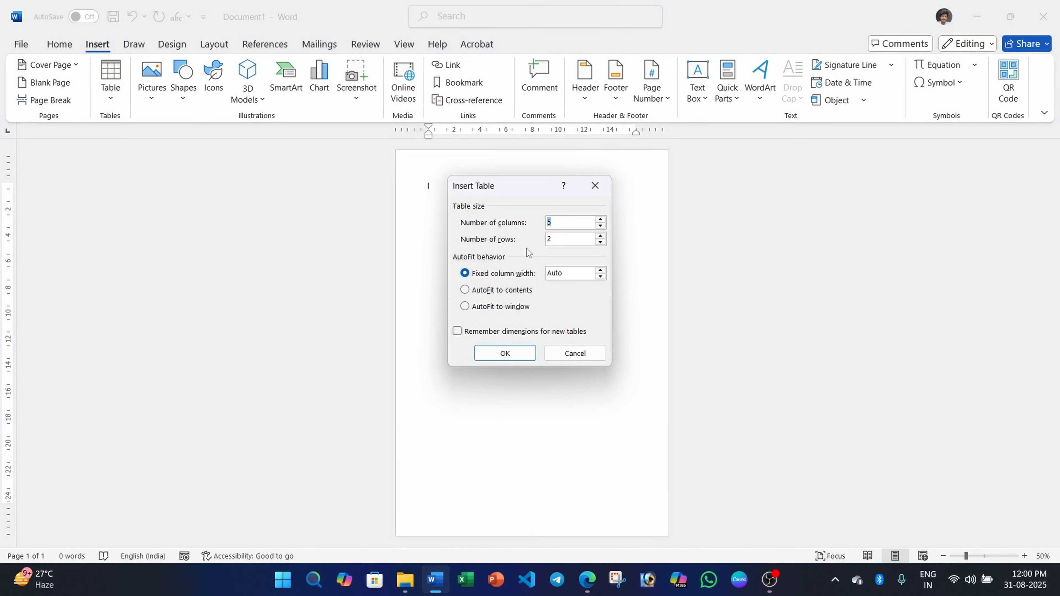
click(561, 242)
text(00)
click(505, 354)
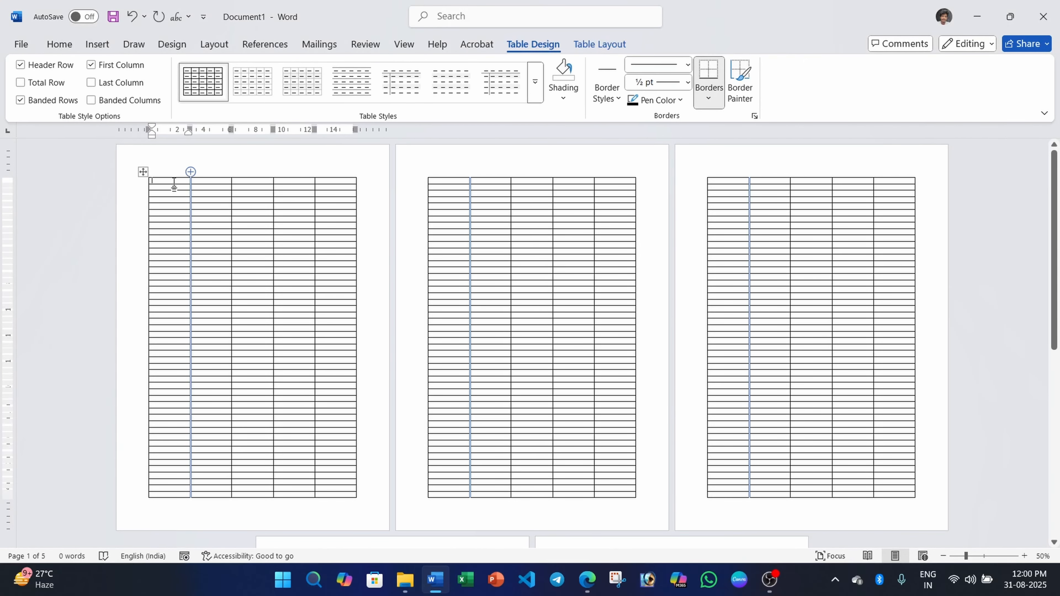
Merge all five cells of the new table's first row into a single cell
drag(187, 185, 334, 180)
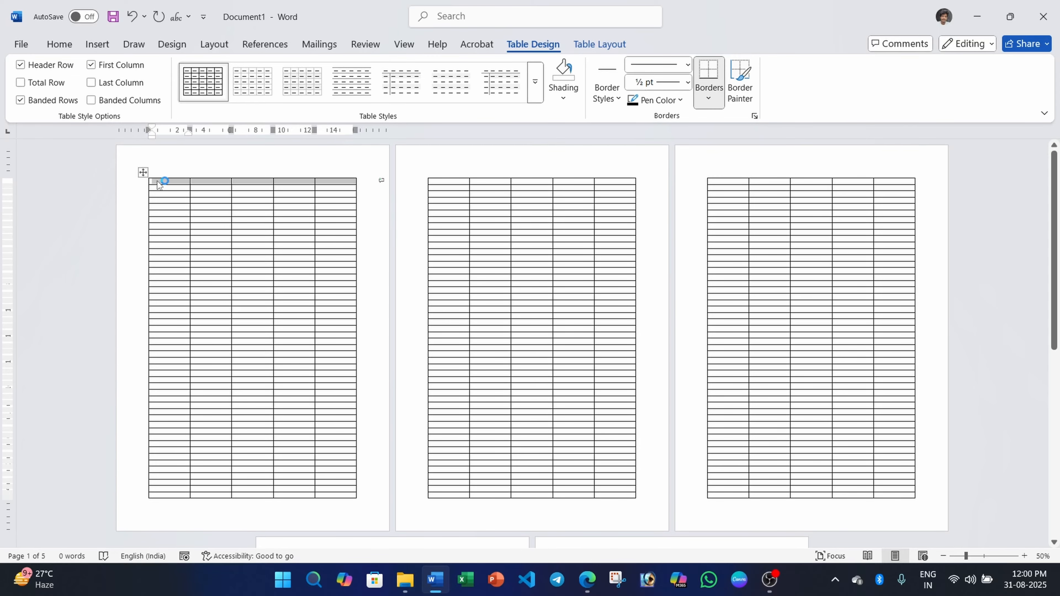
click(600, 44)
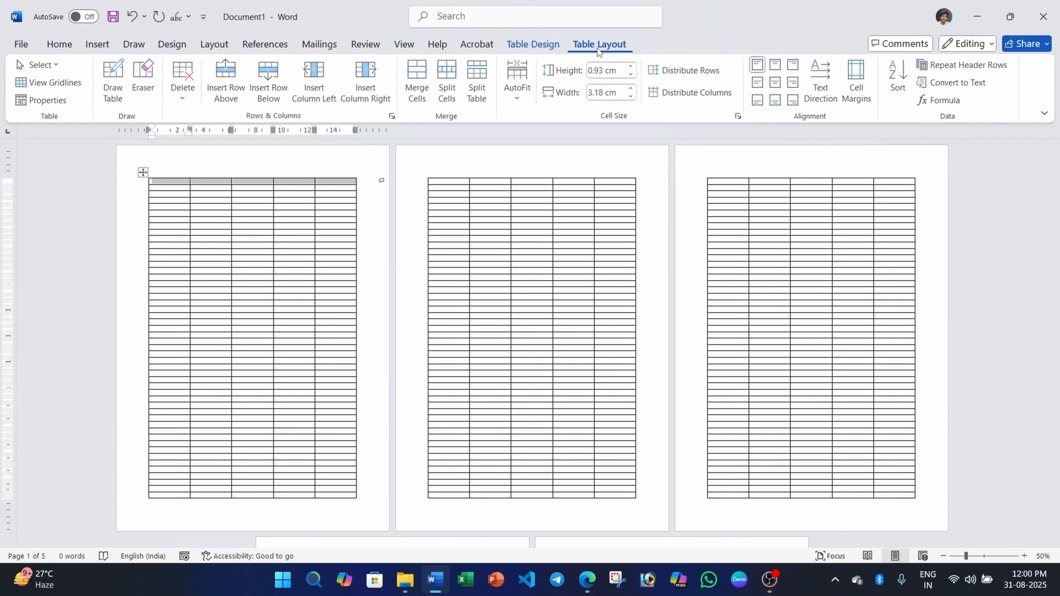
click(417, 81)
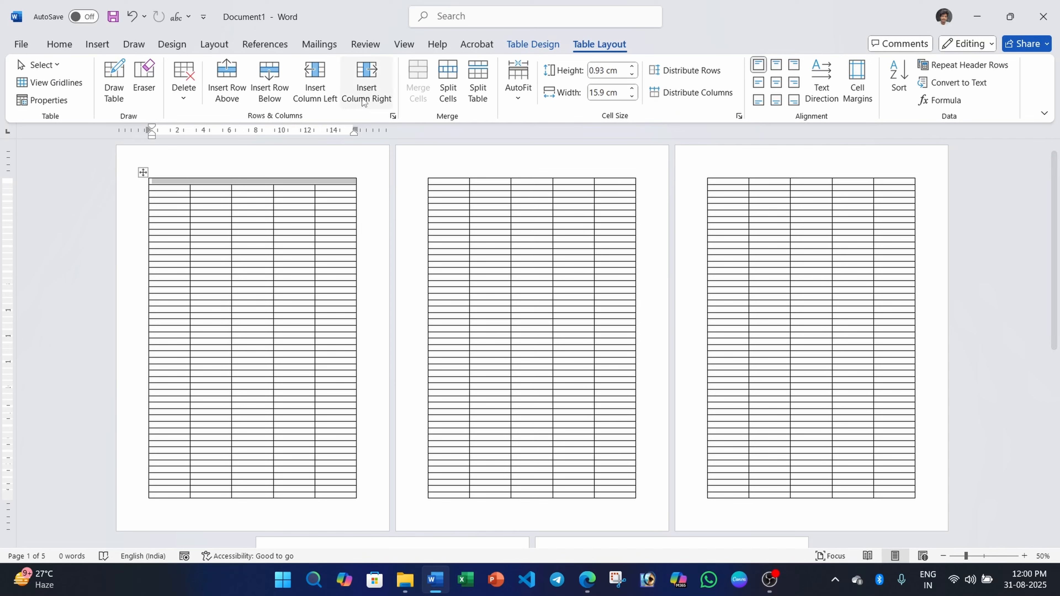
Enter the heading SUBSCRIBE TEKYUP in the merged first row
click(251, 180)
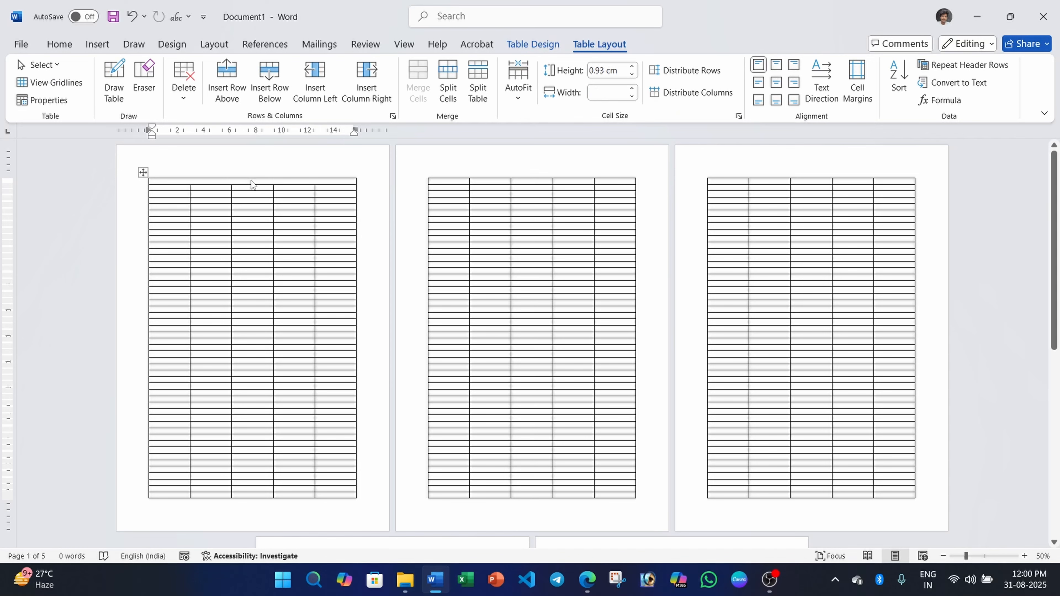
text(suv)
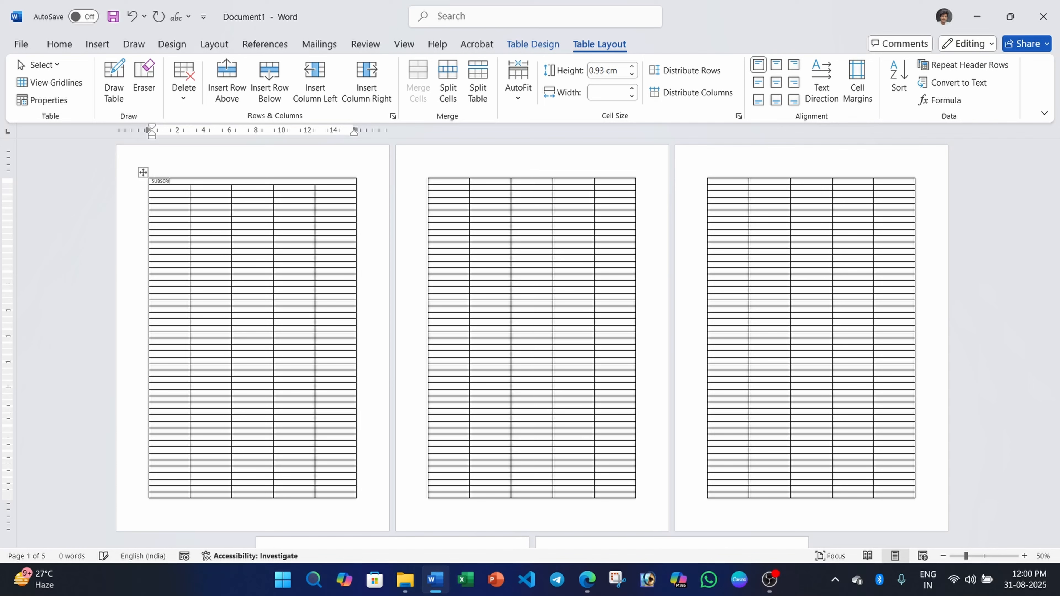
text(SCRIBE TEX)
Enlarge the SUBSCRIBE TEKYUP heading in the first row to font size 24
key(ctrl+a)
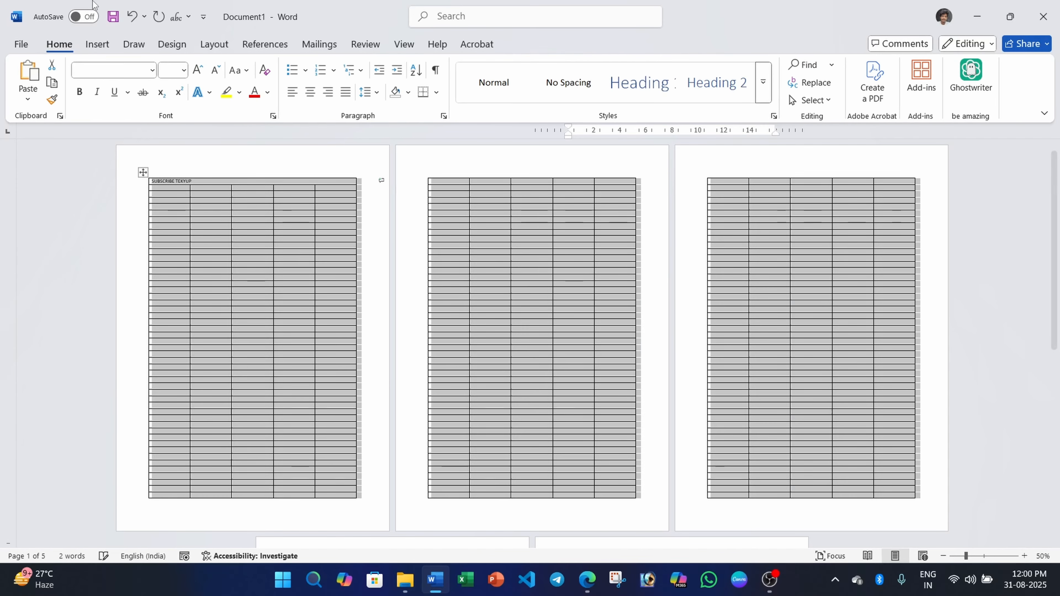
click(208, 181)
drag(191, 180, 151, 181)
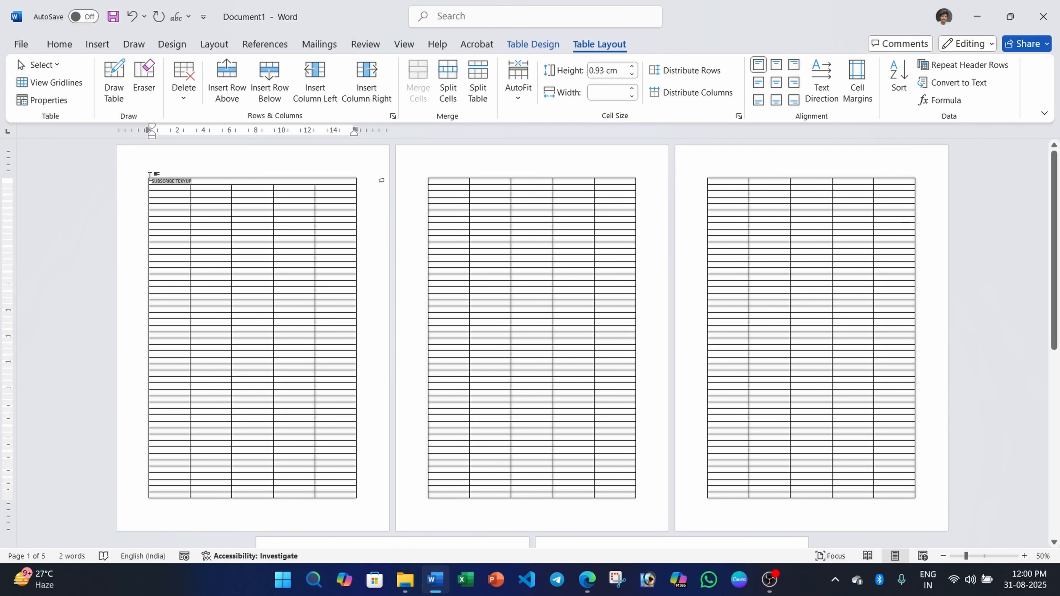
click(59, 43)
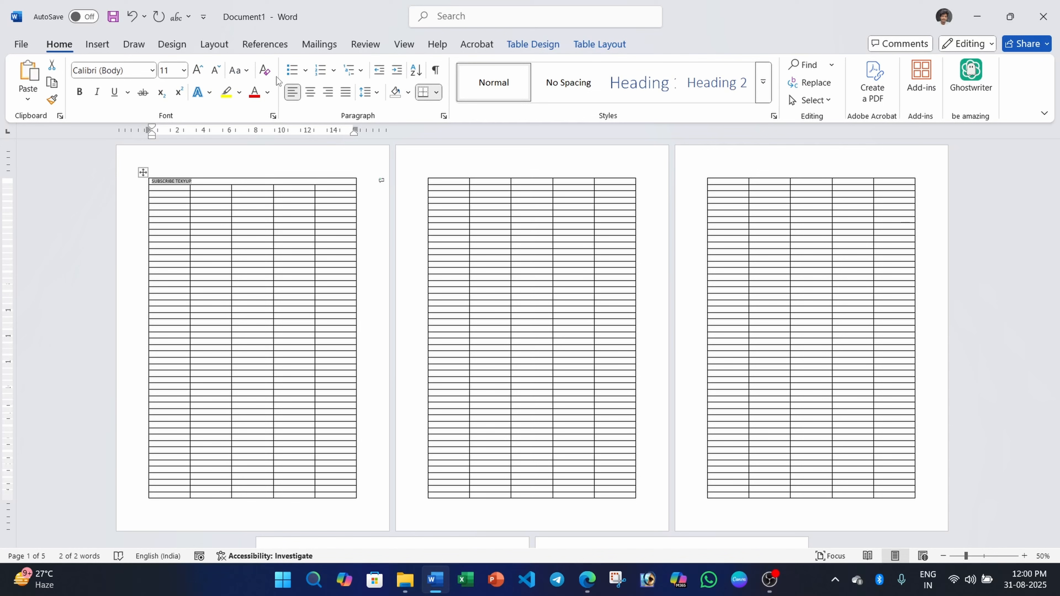
click(198, 70)
click(198, 70)
click(197, 70)
click(198, 70)
click(198, 70)
click(198, 70)
click(198, 70)
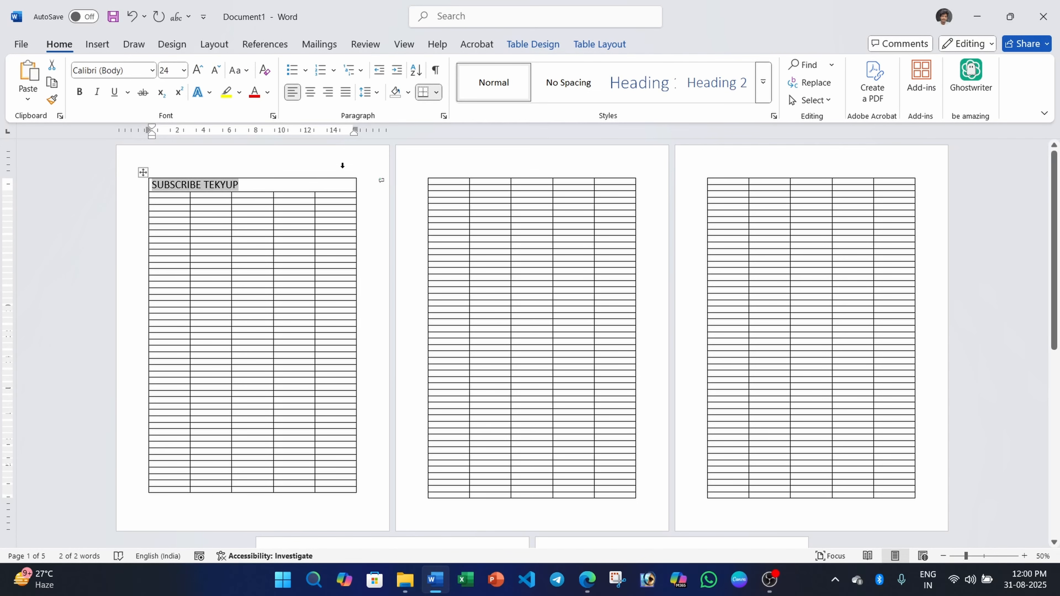
Centre the SUBSCRIBE TEKYUP heading horizontally and vertically in the merged first-row cell
click(608, 48)
click(774, 82)
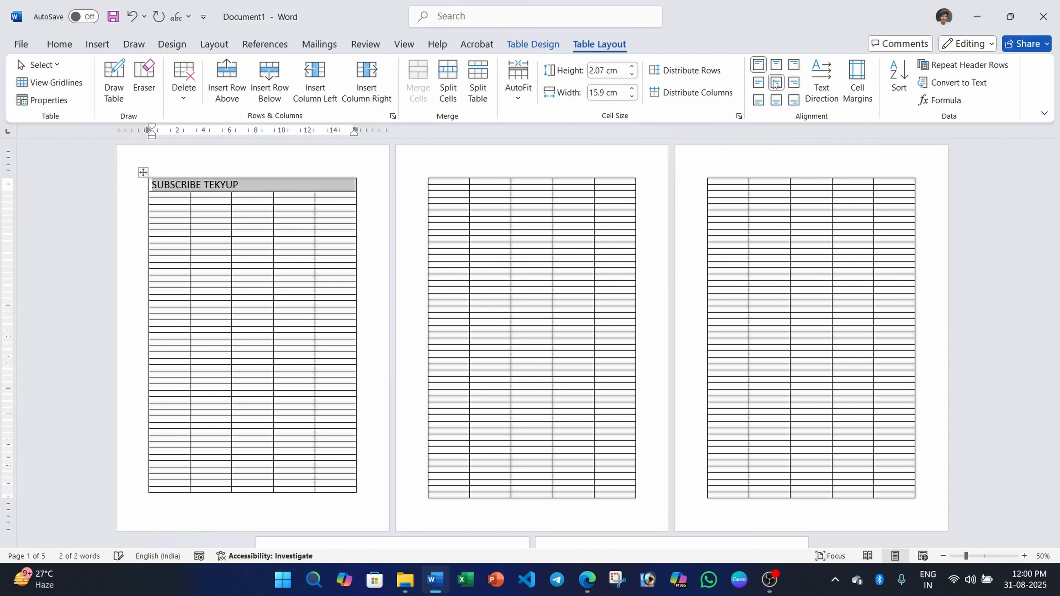
click(270, 231)
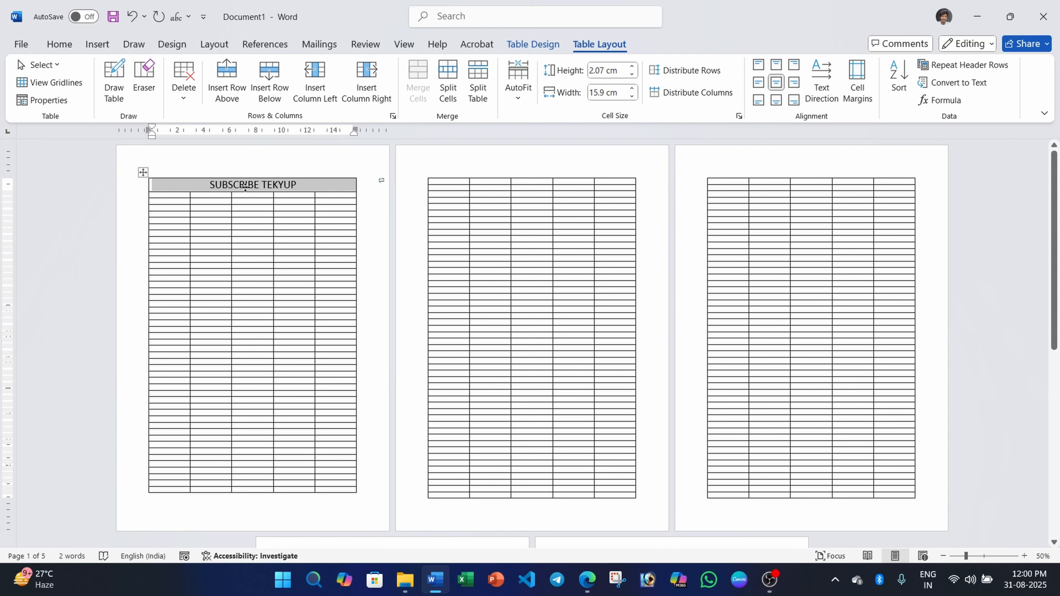
Set the SUBSCRIBE TEKYUP row to repeat as a header row on every page of the table
click(311, 184)
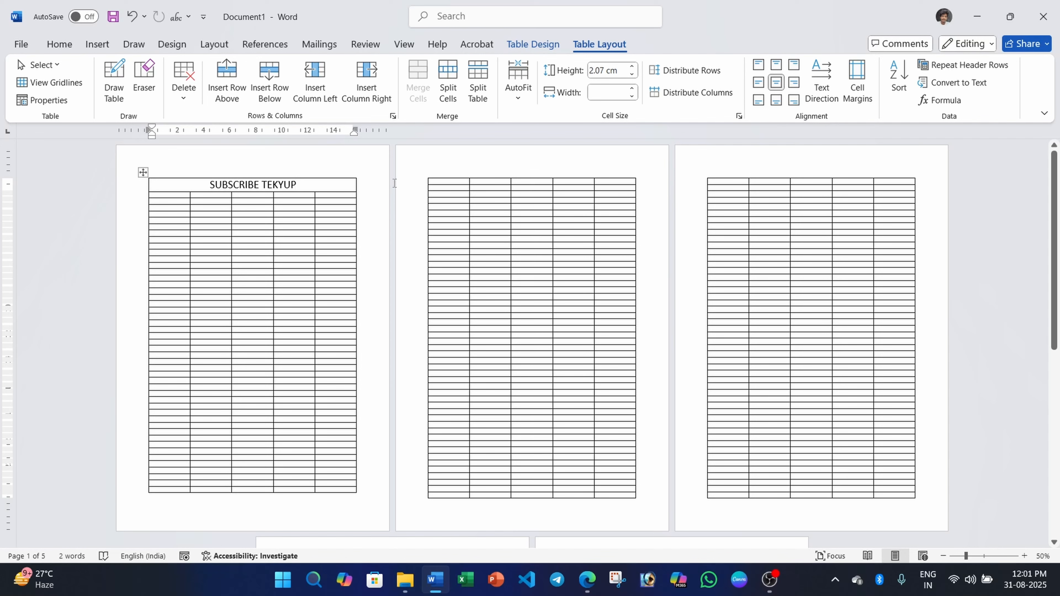
click(978, 70)
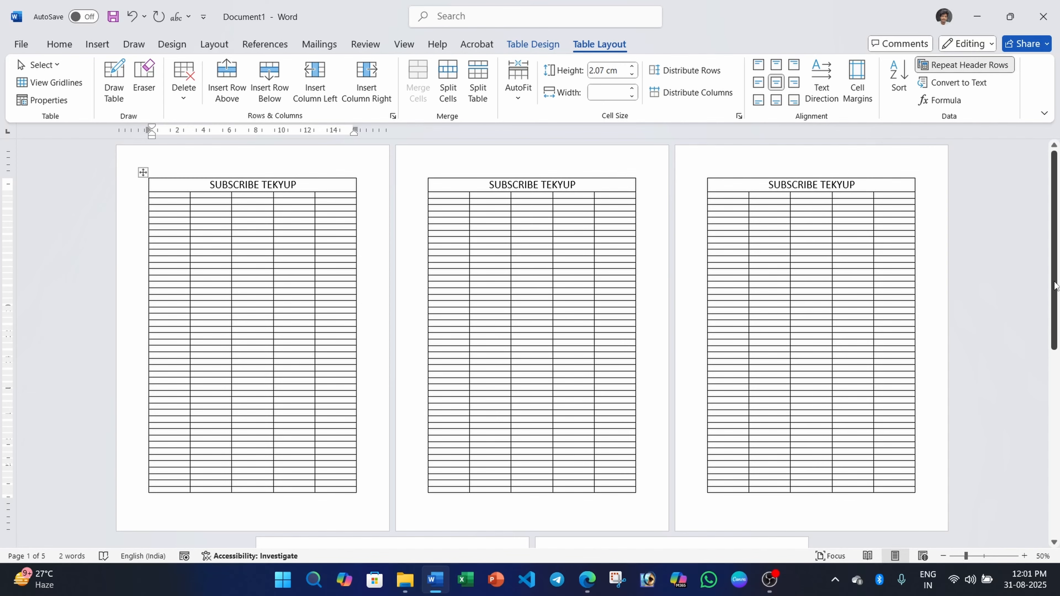
mouse_move(1054, 277)
mouse_down()
mouse_move(1047, 459)
mouse_move(1049, 275)
mouse_up()
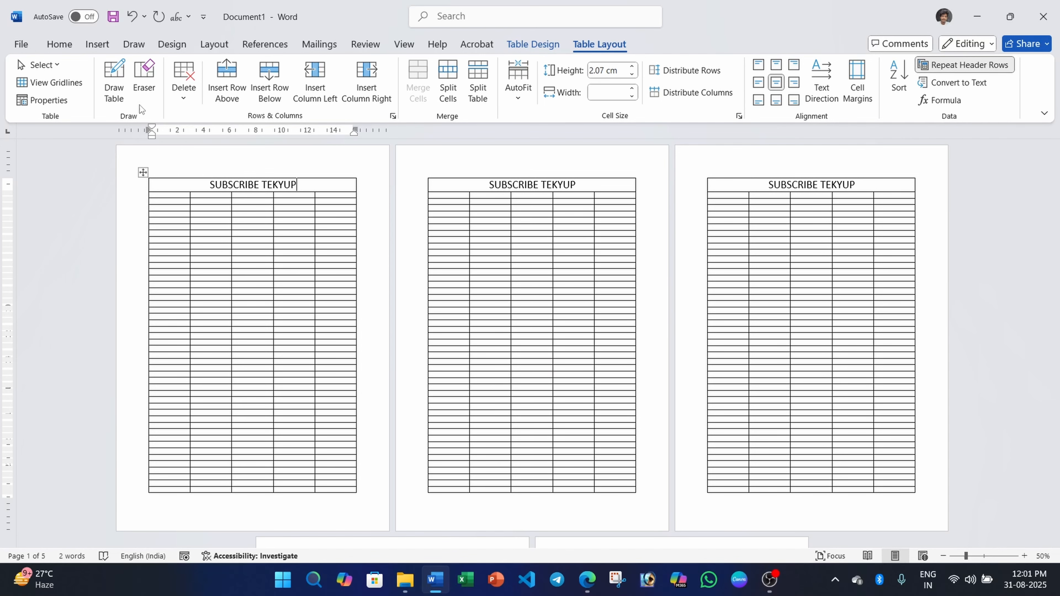
click(445, 185)
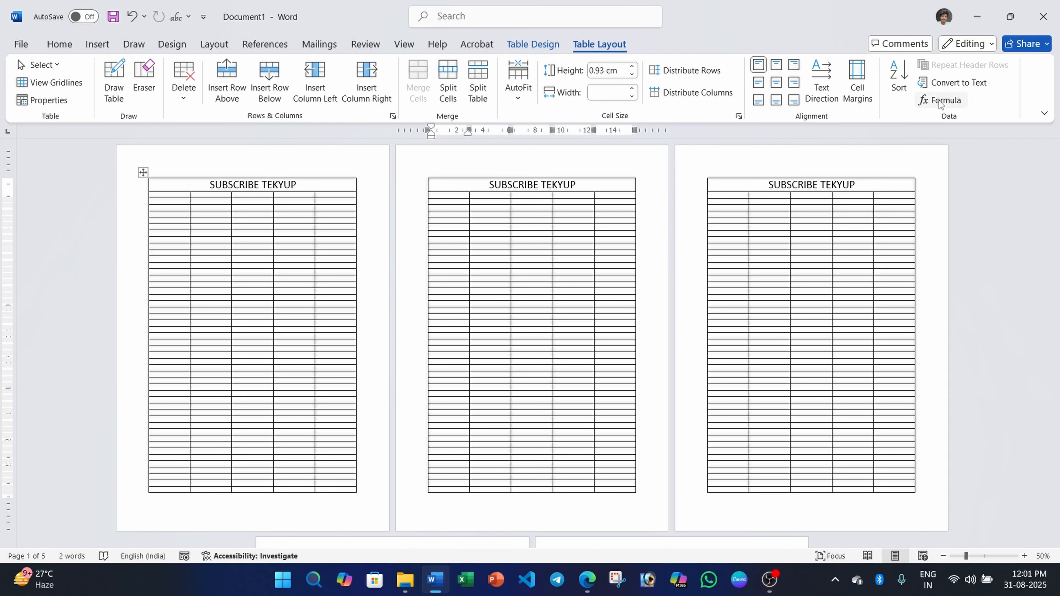
click(95, 45)
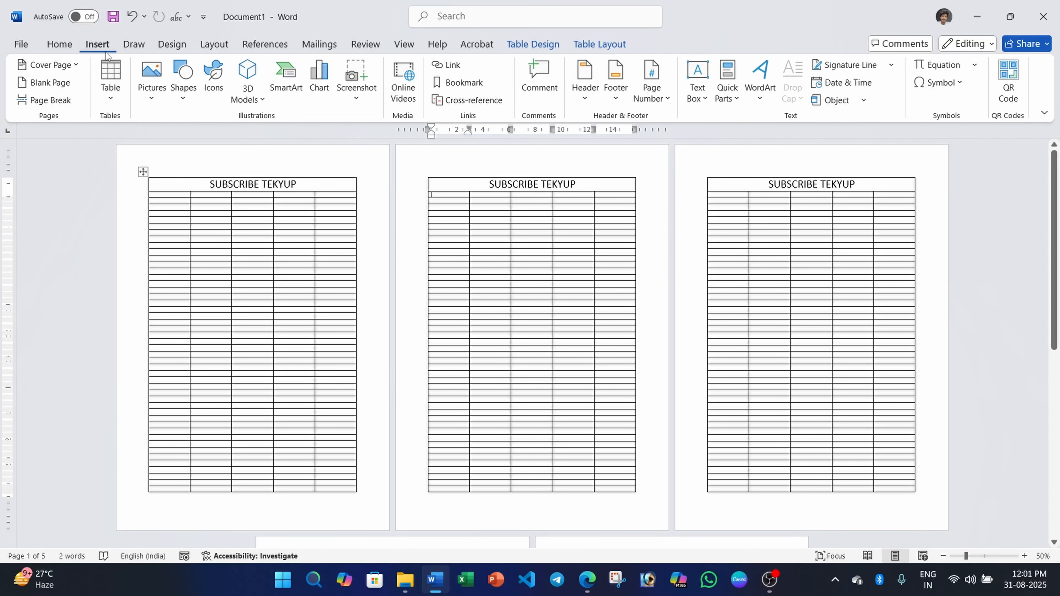
click(111, 82)
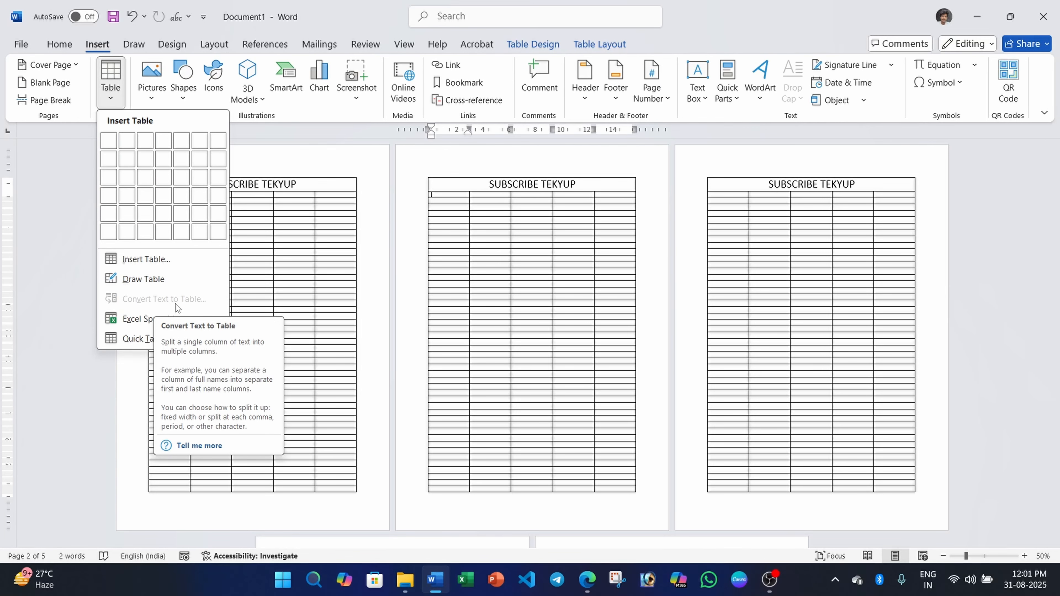
Enter 55, 99, 98 and 47 in separate cells of the table's fourth column on the first page
click(599, 43)
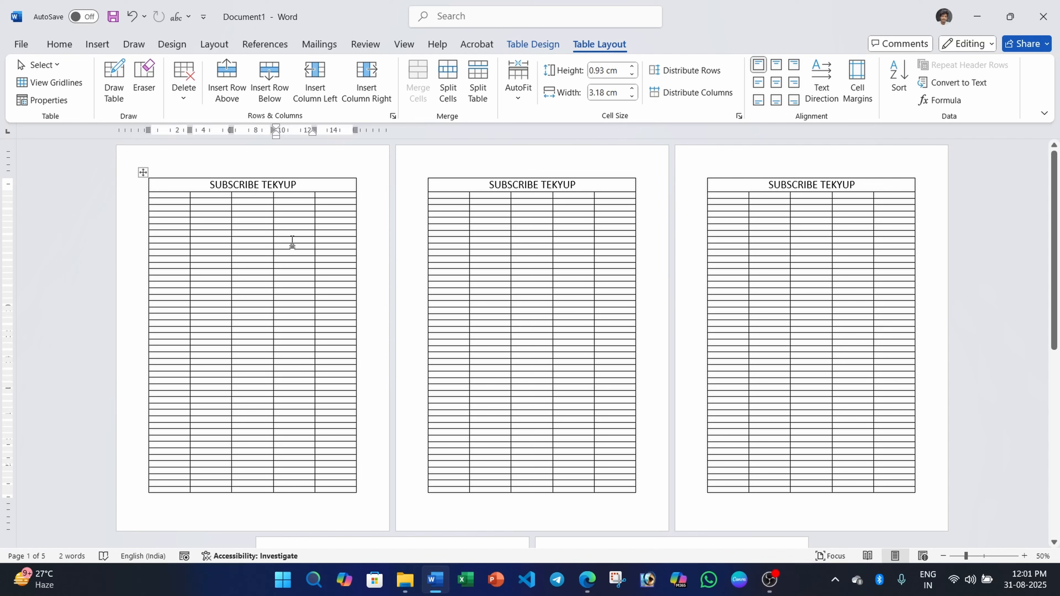
text(55)
key(Down)
text(99)
click(280, 279)
text(98)
click(282, 305)
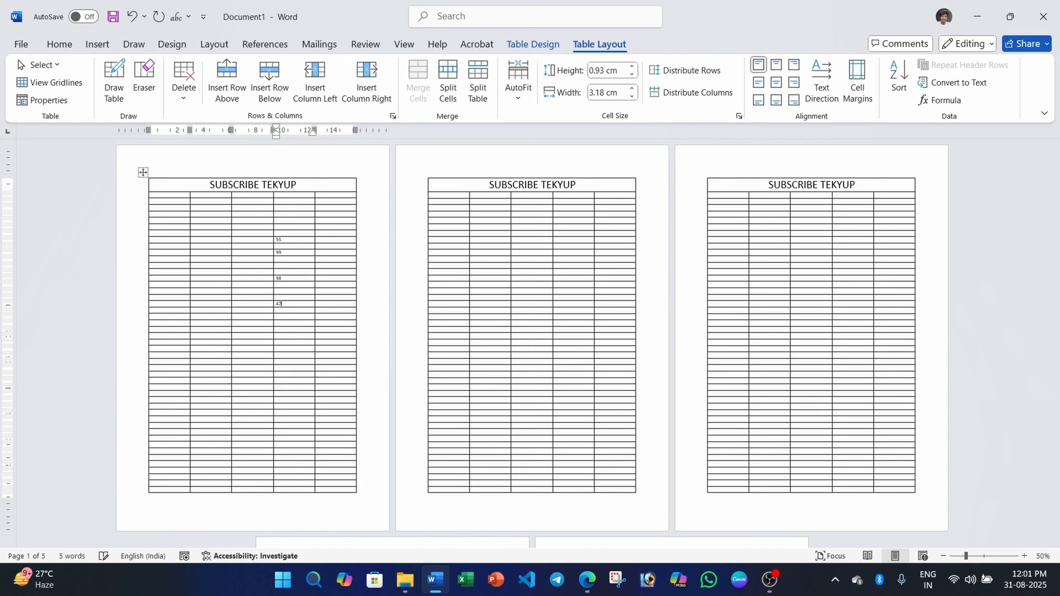
text(47)
Convert the whole table to text separated by tabs and undo the conversion
click(945, 83)
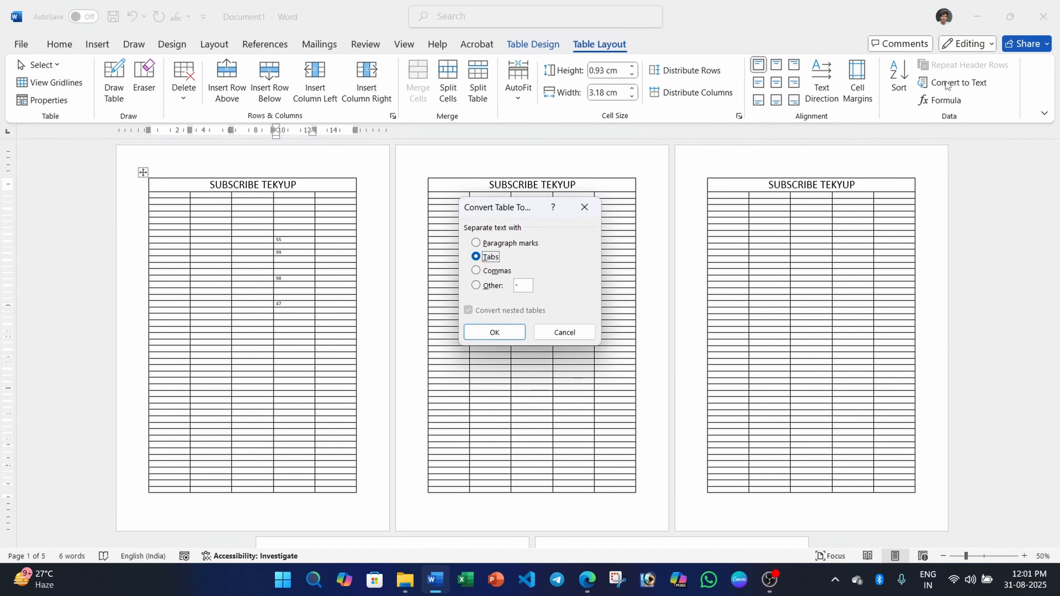
click(494, 333)
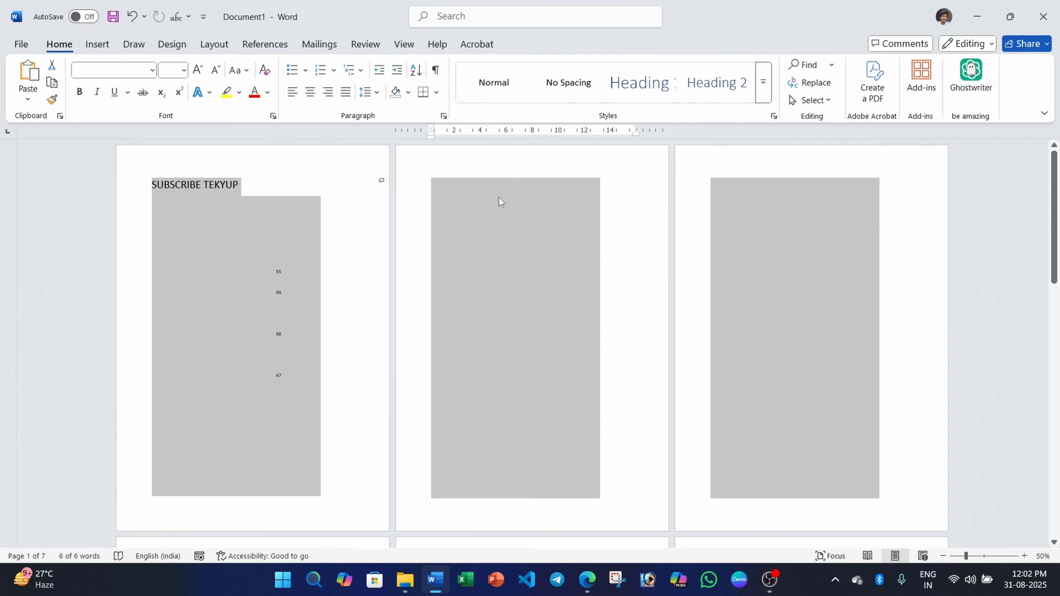
click(298, 270)
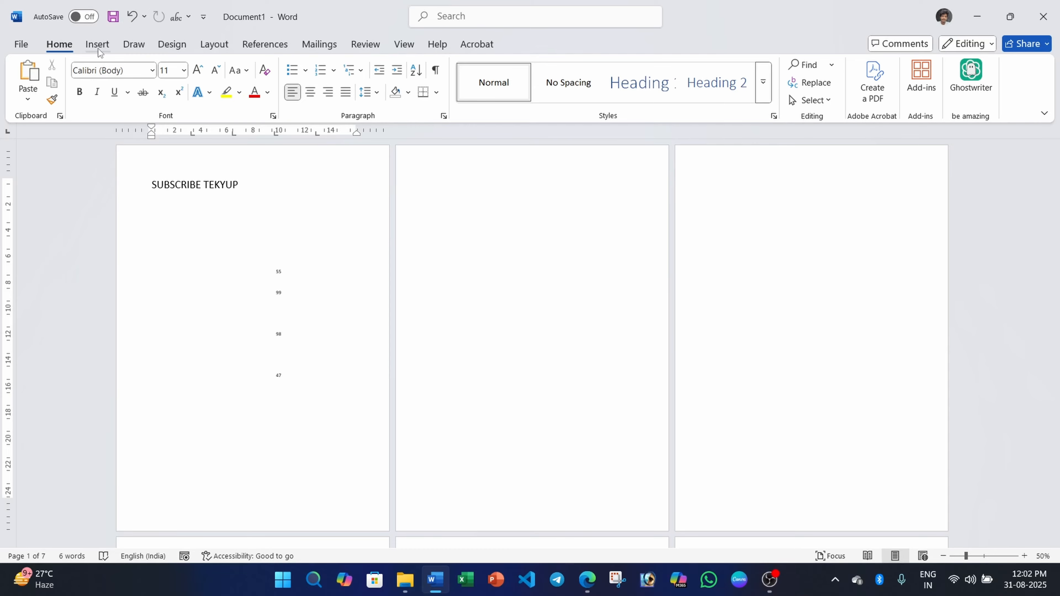
key(ctrl+z)
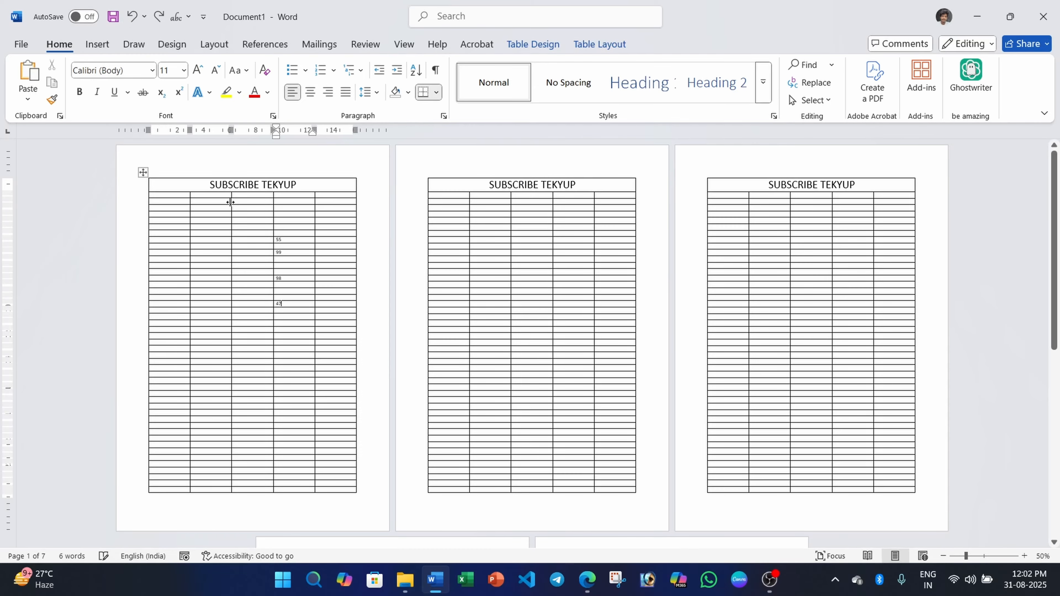
Insert the formula =SUM(LEFT) in the empty last cell of the number table's first row
click(603, 45)
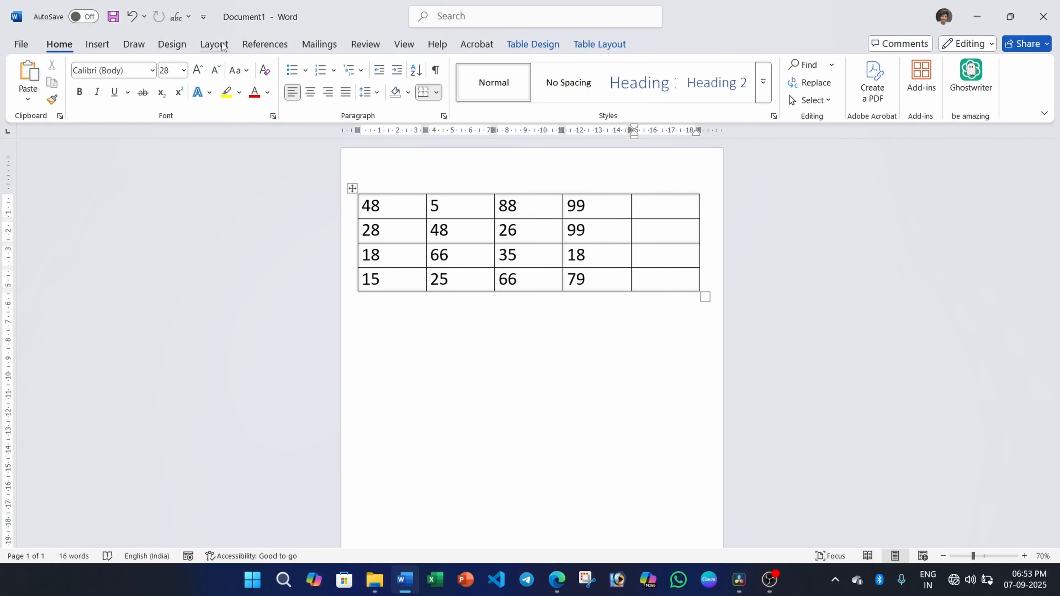
click(597, 45)
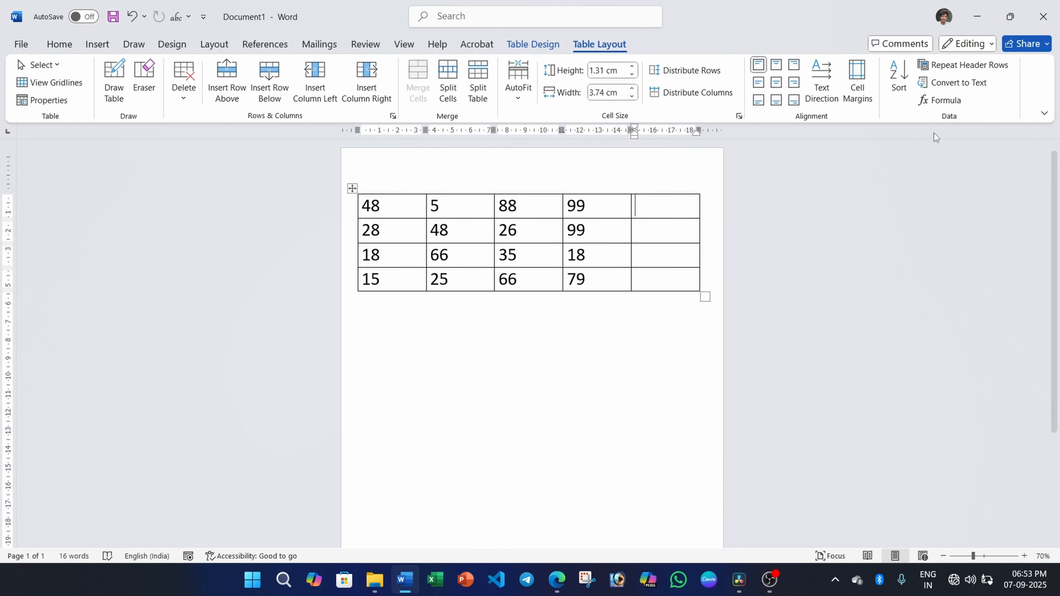
click(932, 103)
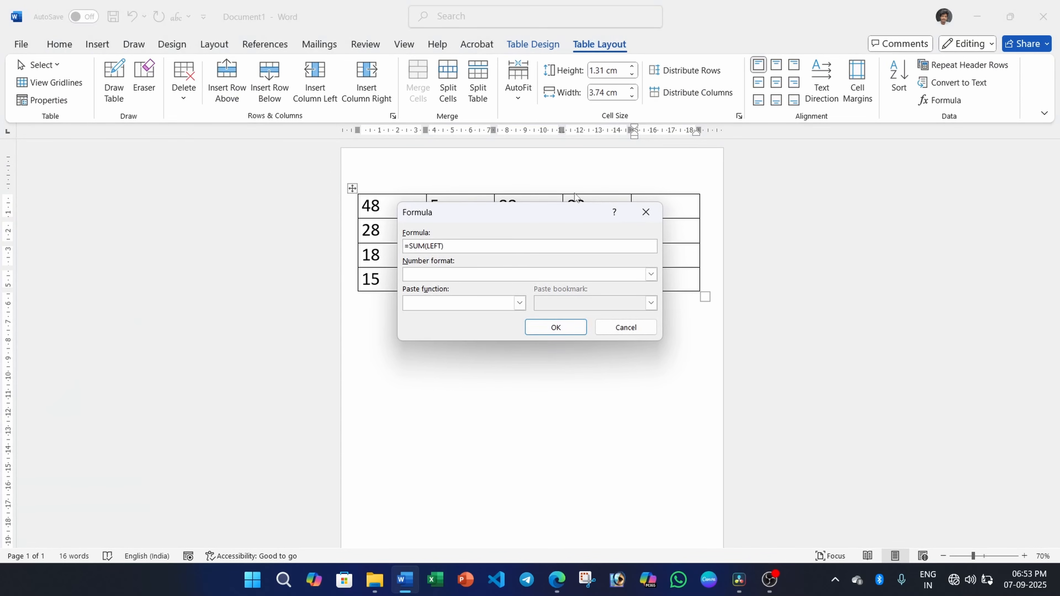
drag(488, 209, 441, 171)
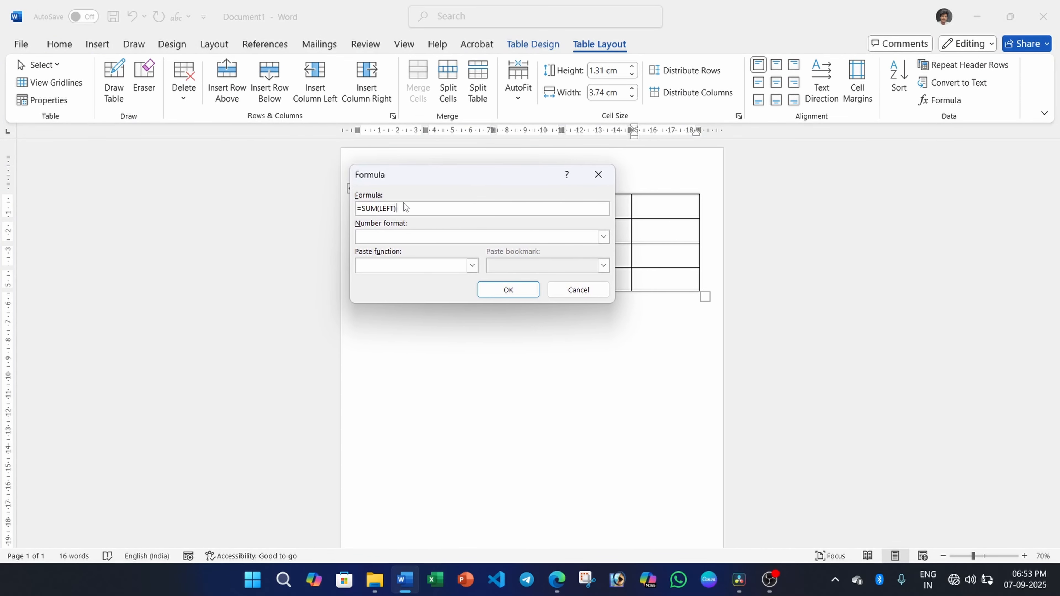
drag(405, 177, 437, 179)
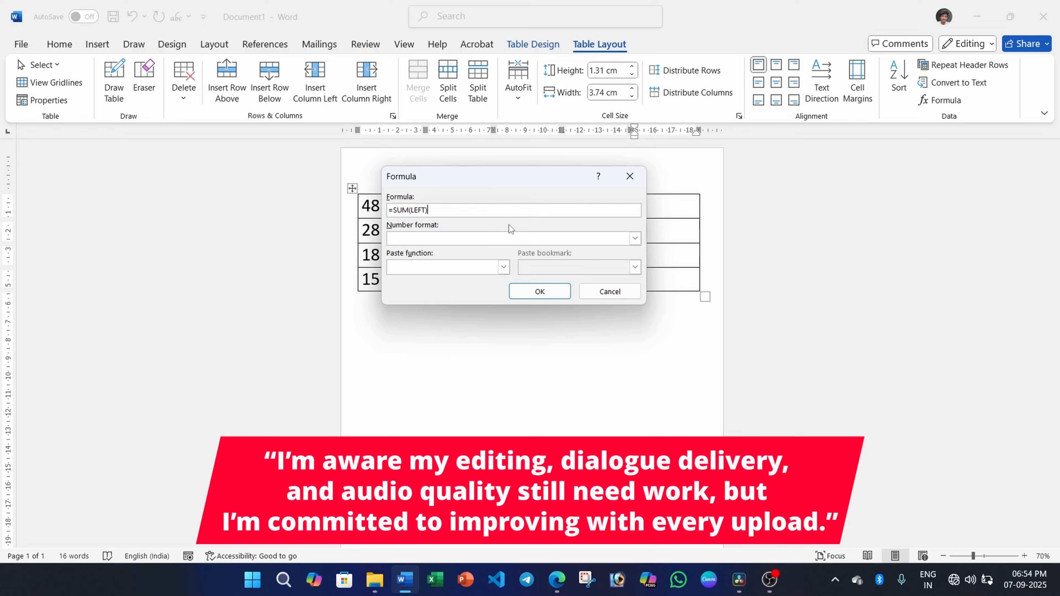
drag(472, 174, 550, 346)
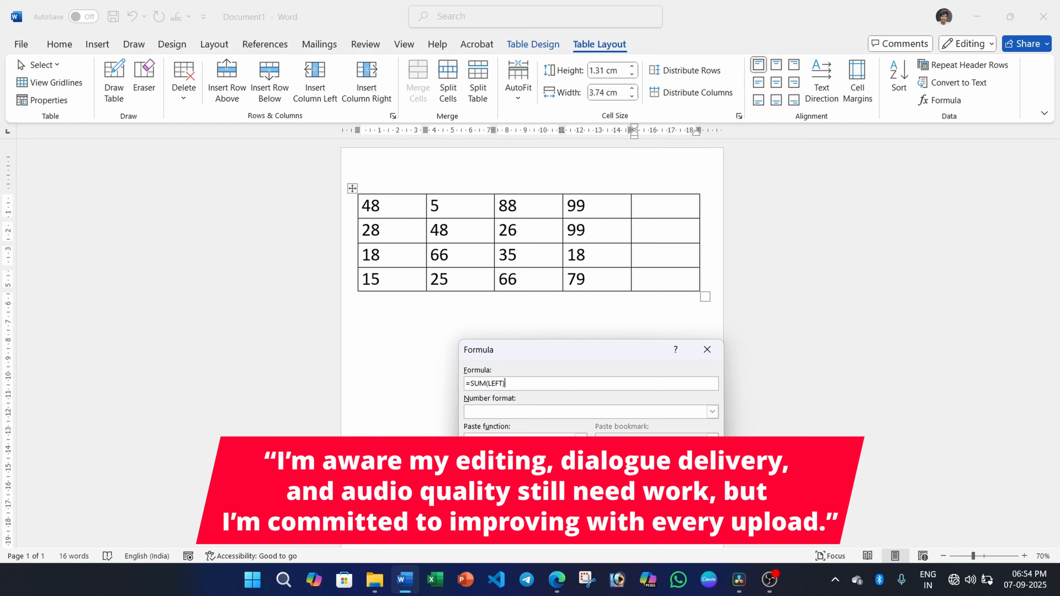
key(Return)
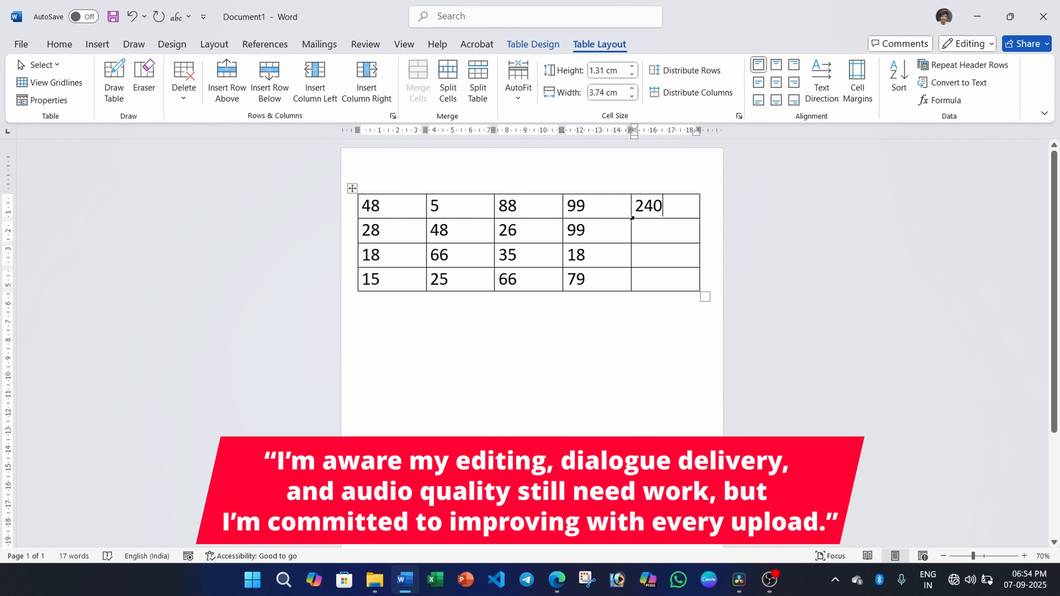
Copy the first row's sum formula into the three empty cells below it and update the pasted fields
click(644, 231)
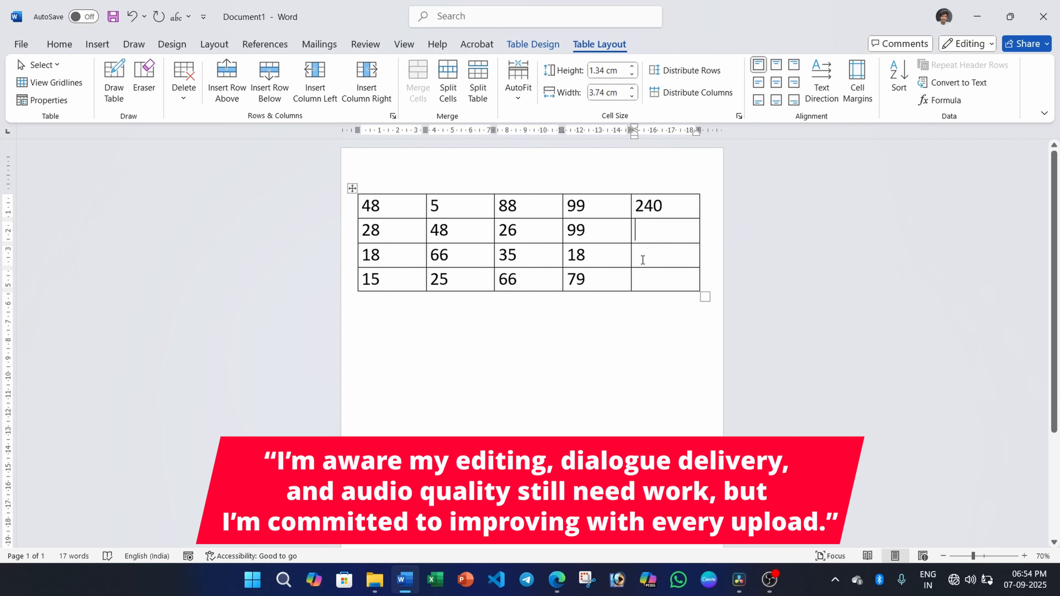
click(643, 259)
click(650, 277)
drag(661, 208, 634, 207)
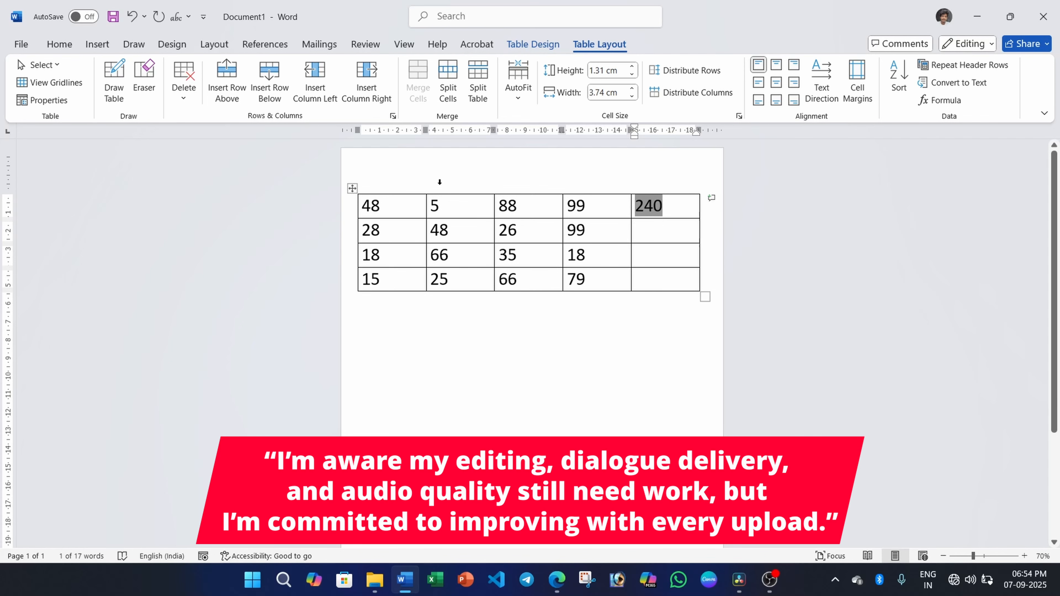
click(59, 44)
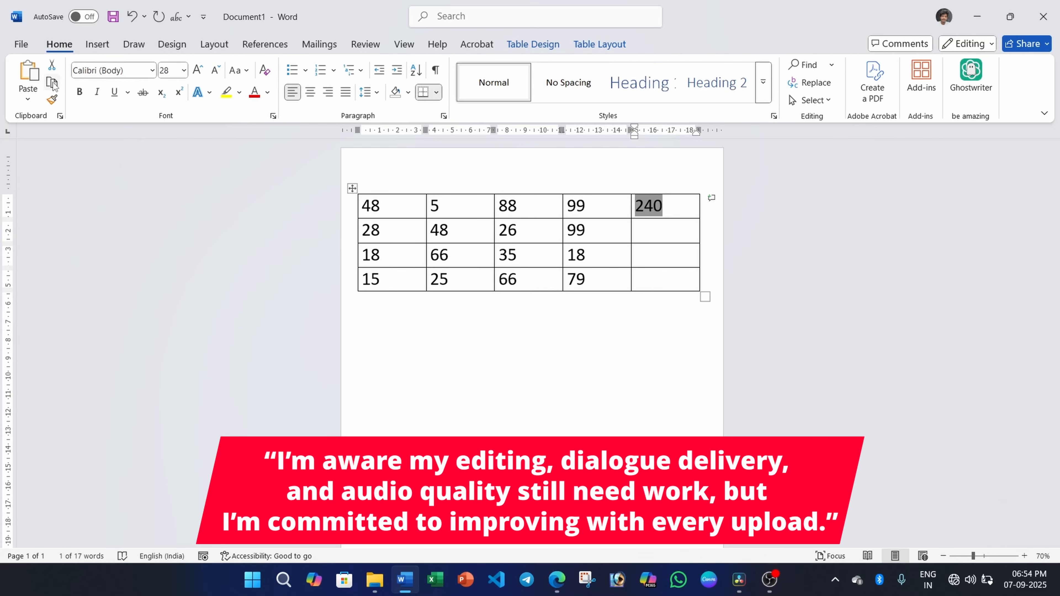
click(53, 85)
click(652, 231)
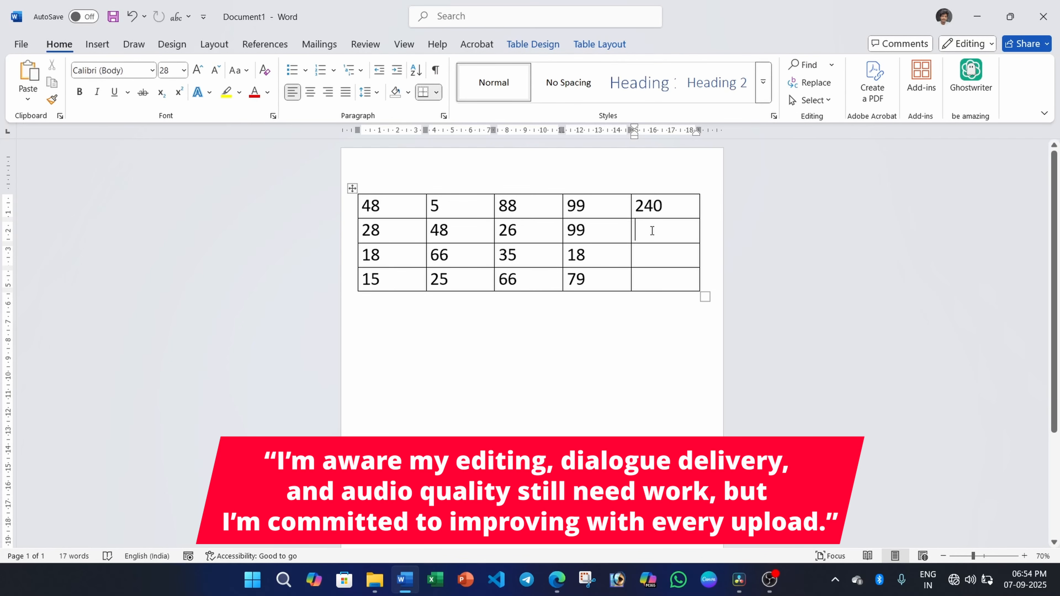
drag(652, 231, 647, 278)
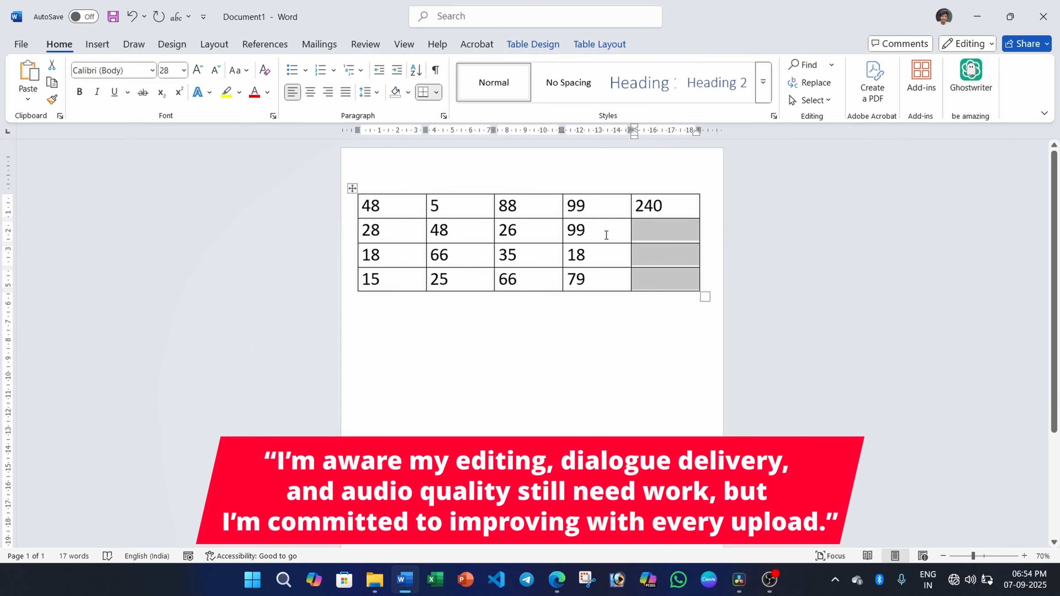
click(29, 75)
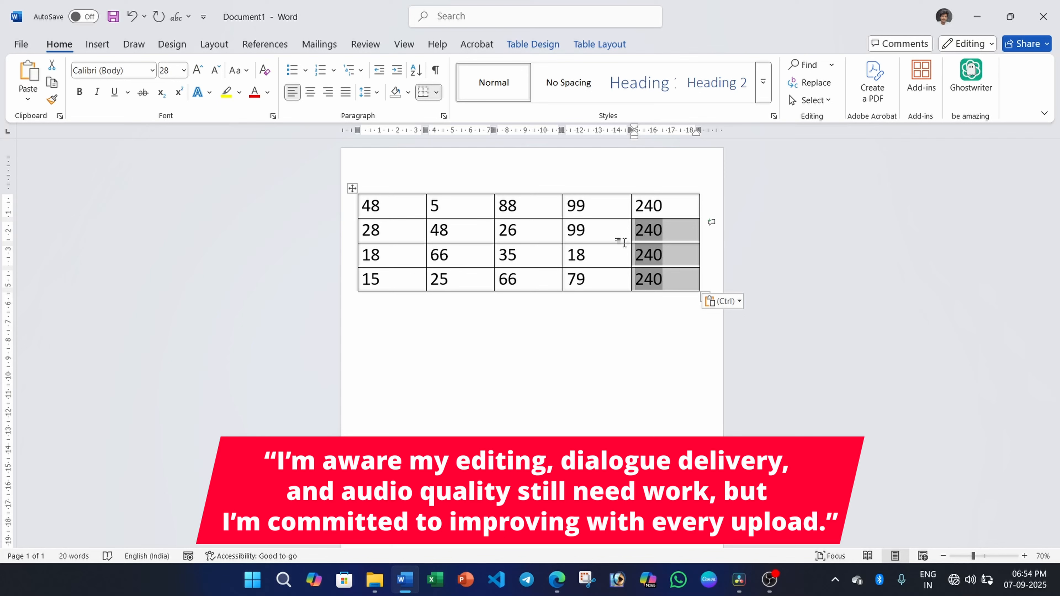
key(F9)
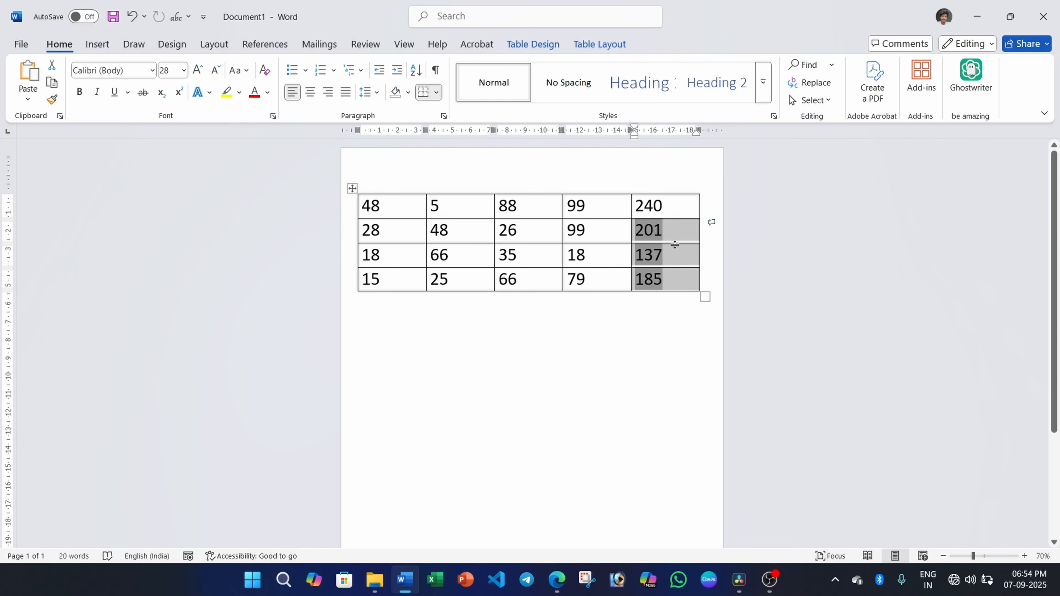
click(667, 210)
drag(667, 210, 388, 298)
key(BackSpace)
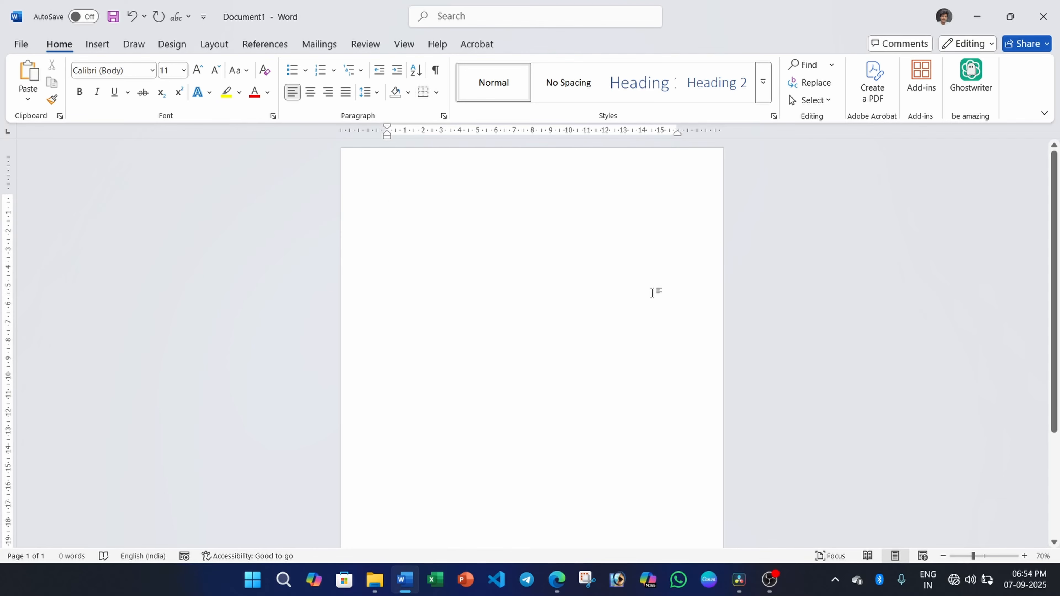
key(ctrl+z)
Clear the four sums from the table's last column, keeping the cells
click(664, 206)
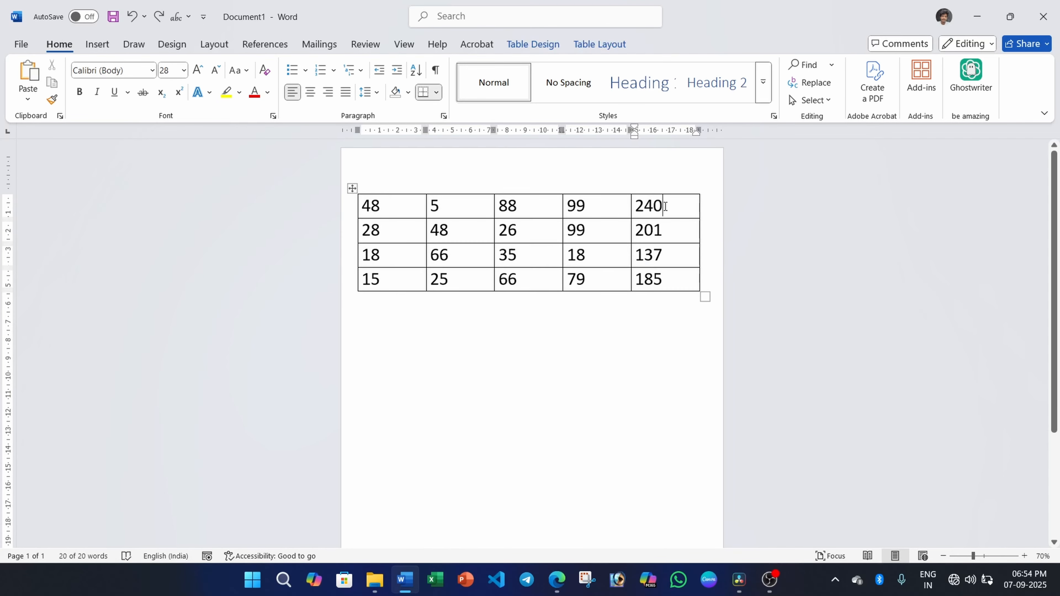
drag(664, 206, 647, 289)
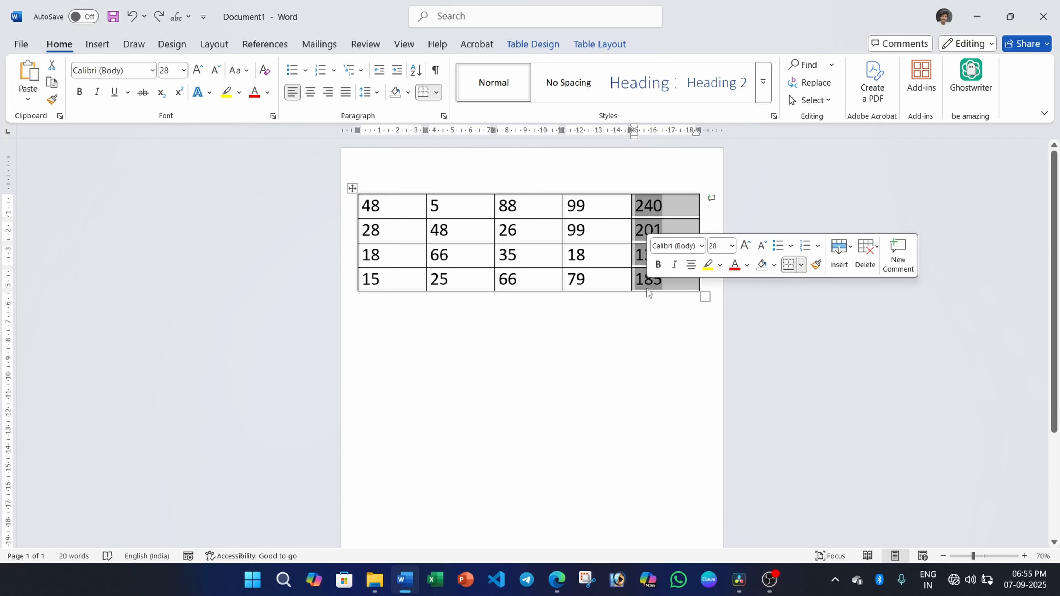
key(Delete)
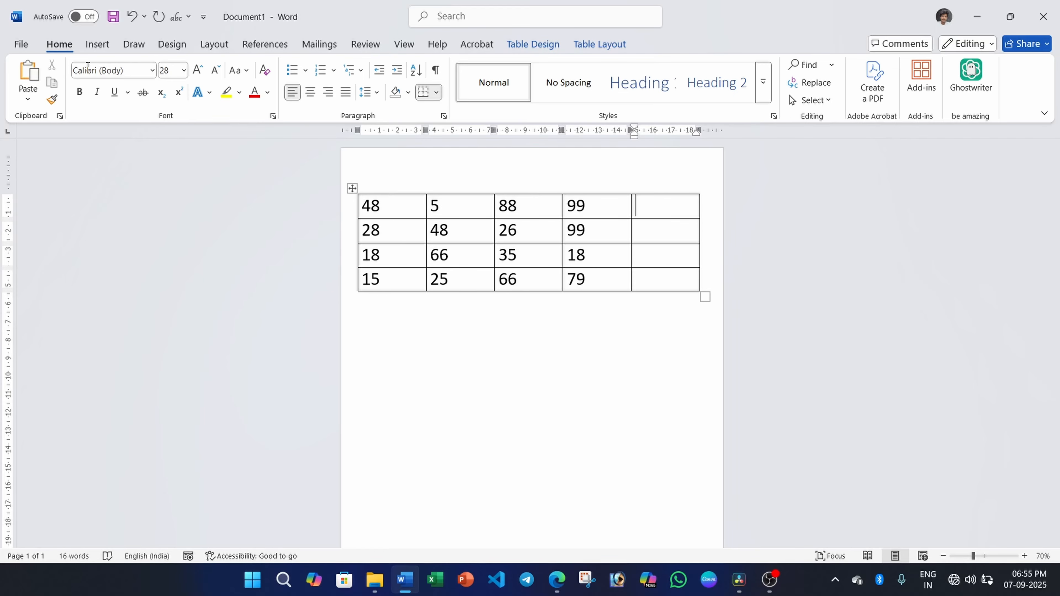
Insert the formula =AVERAGE(LEFT) in the empty last cell of the table's first row
click(100, 45)
click(595, 47)
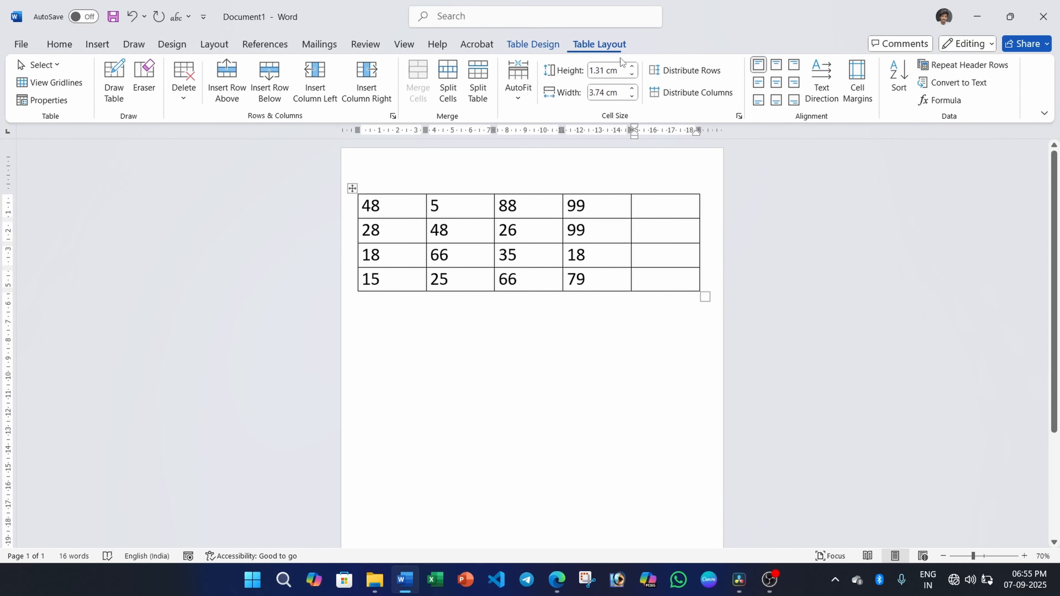
click(934, 102)
drag(506, 353, 447, 231)
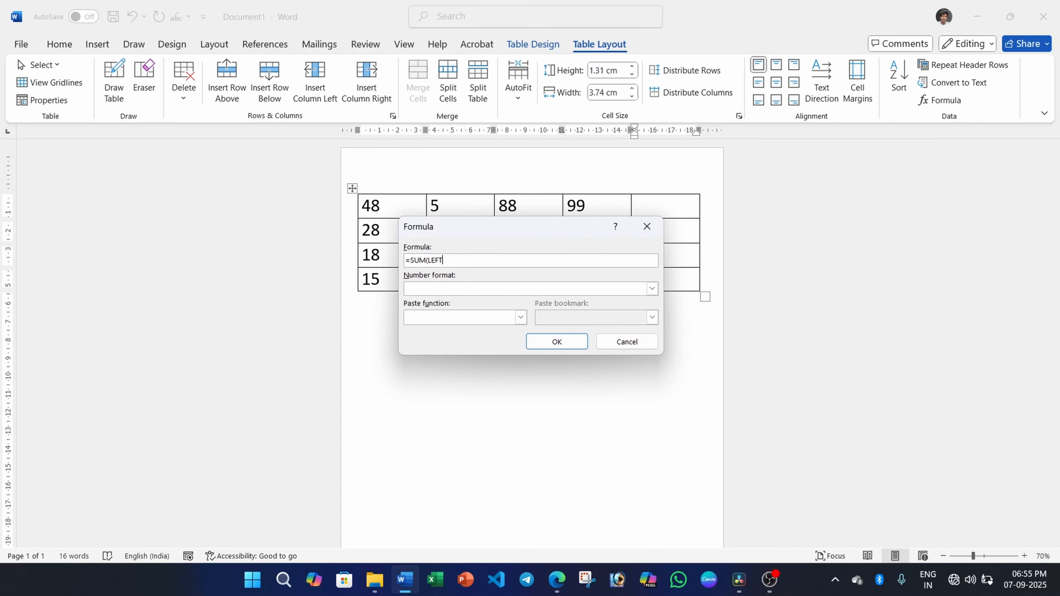
key(BackSpace)
key(BackSpace)
key(BackSpace)
key(BackSpace)
key(BackSpace)
key(BackSpace)
key(BackSpace)
key(BackSpace)
click(520, 319)
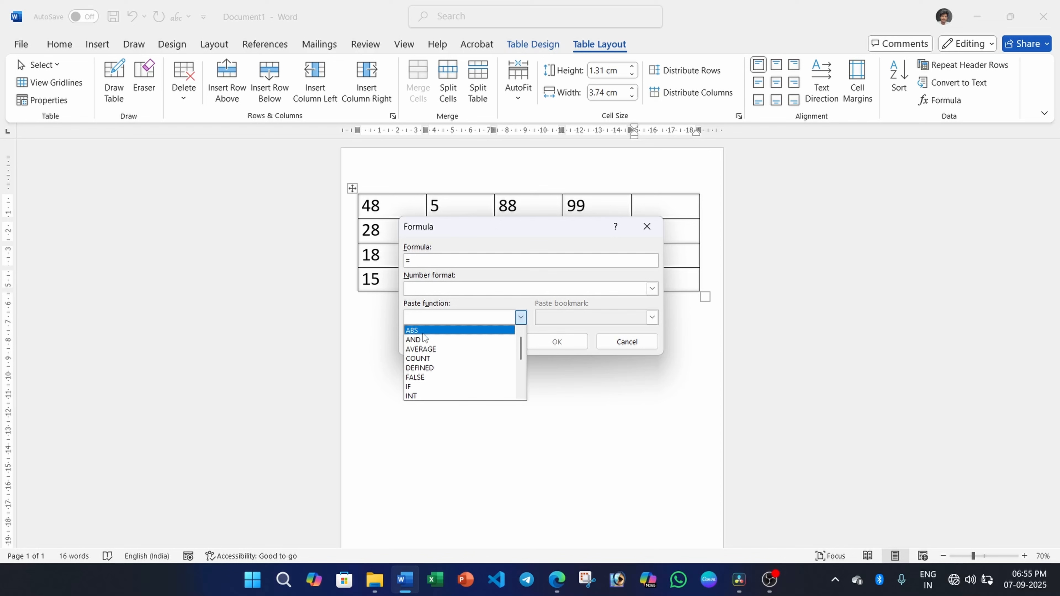
click(419, 349)
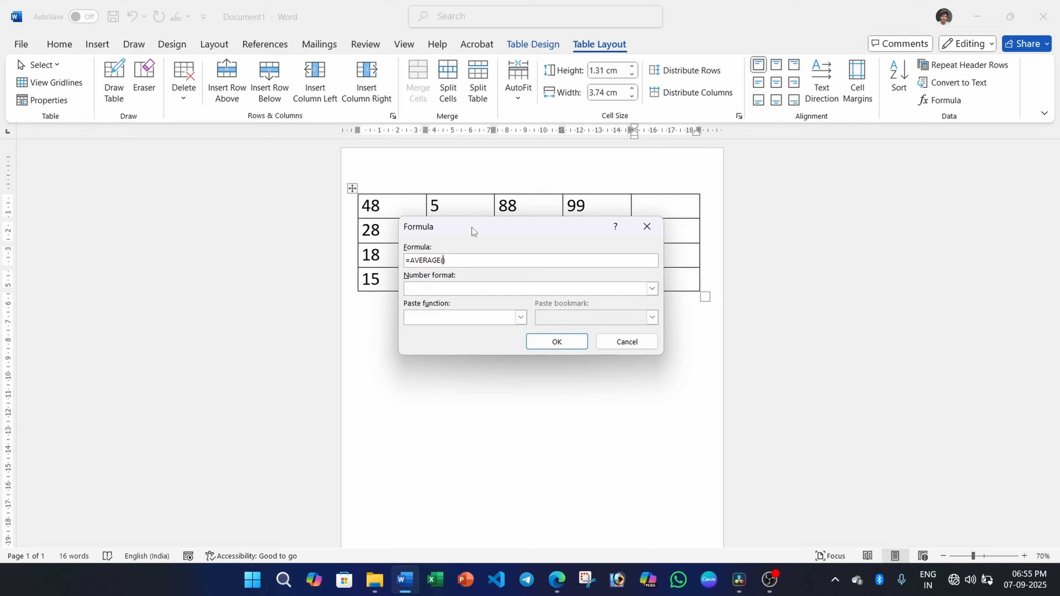
drag(472, 227, 499, 254)
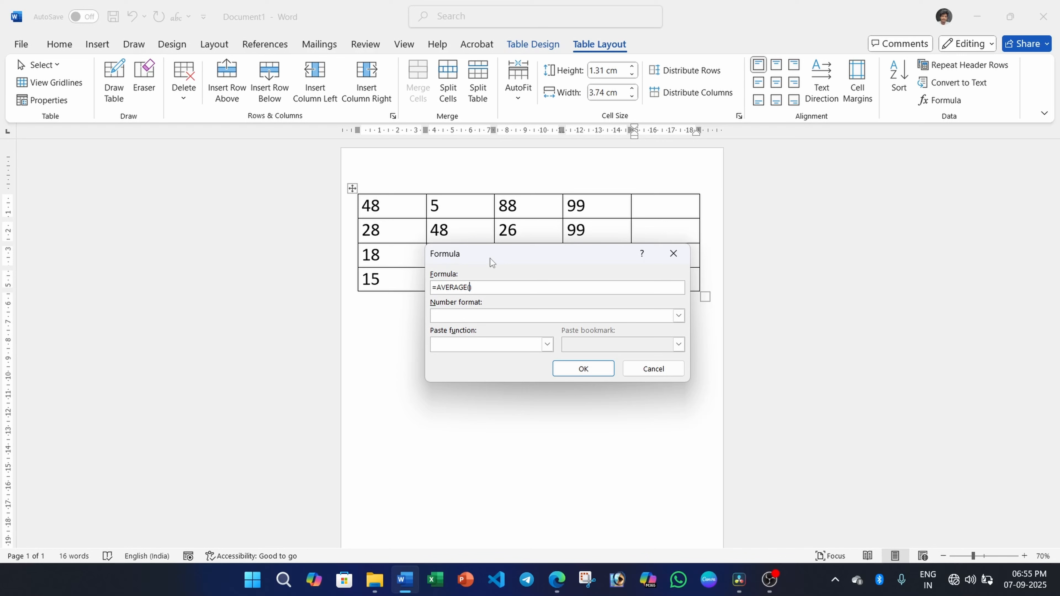
text(LEFT)
click(571, 370)
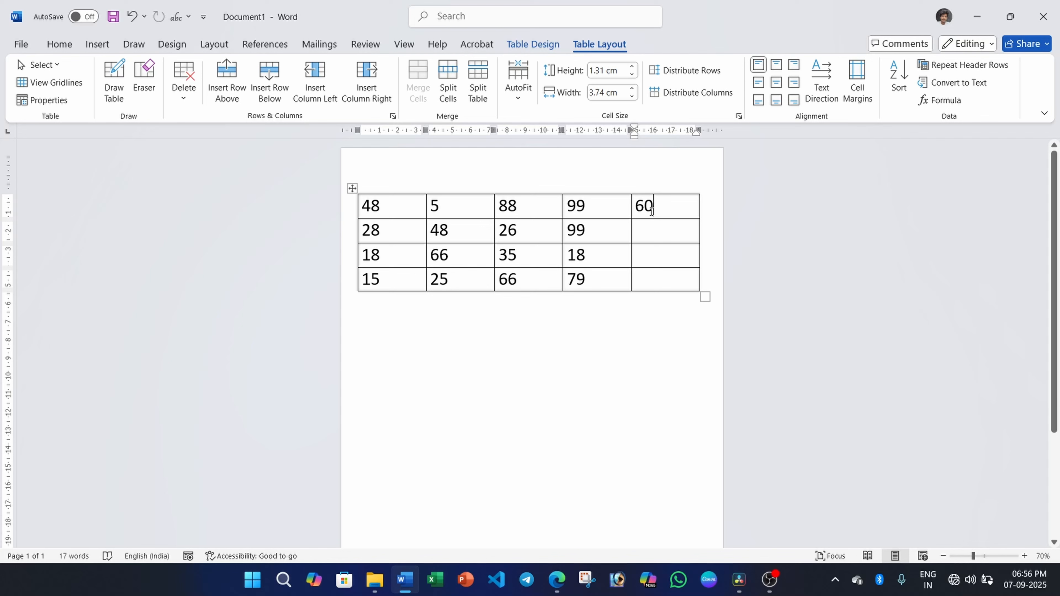
Copy the first row's average formula into the three empty cells below it and update the pasted fields
double_click(639, 212)
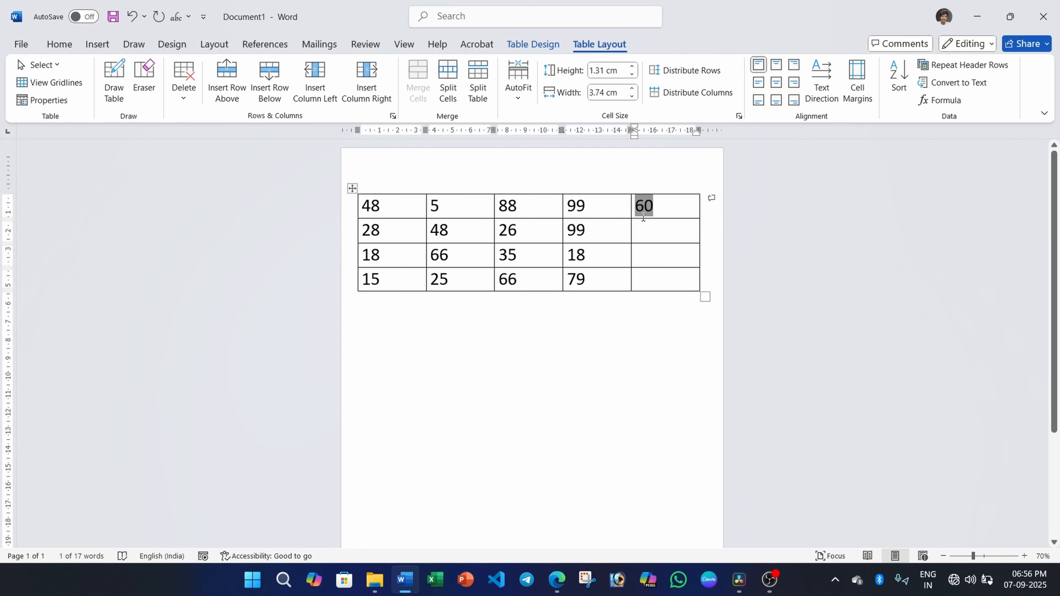
drag(651, 229, 653, 284)
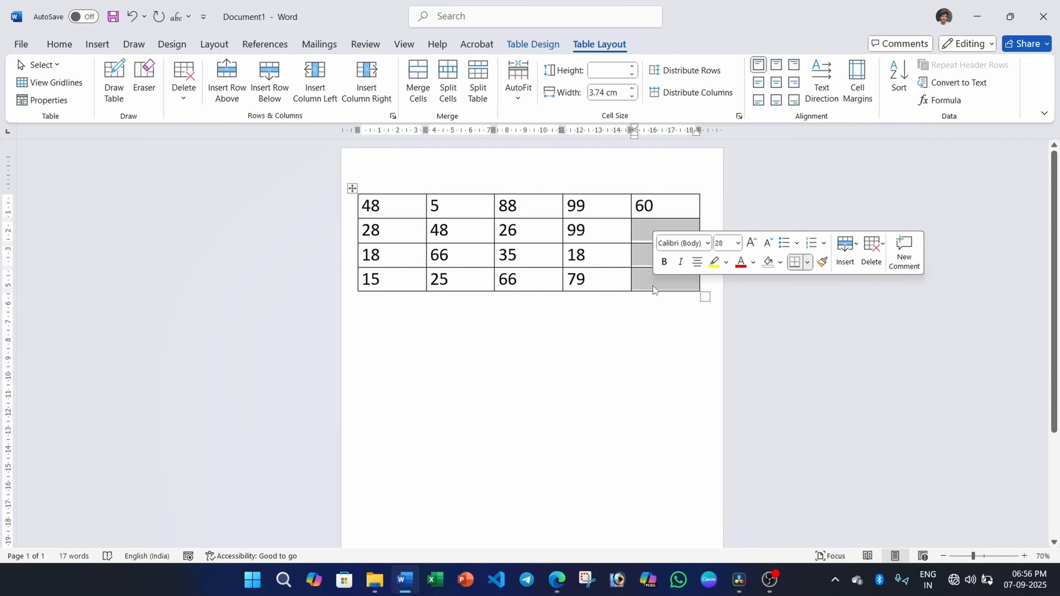
text(60 60 60)
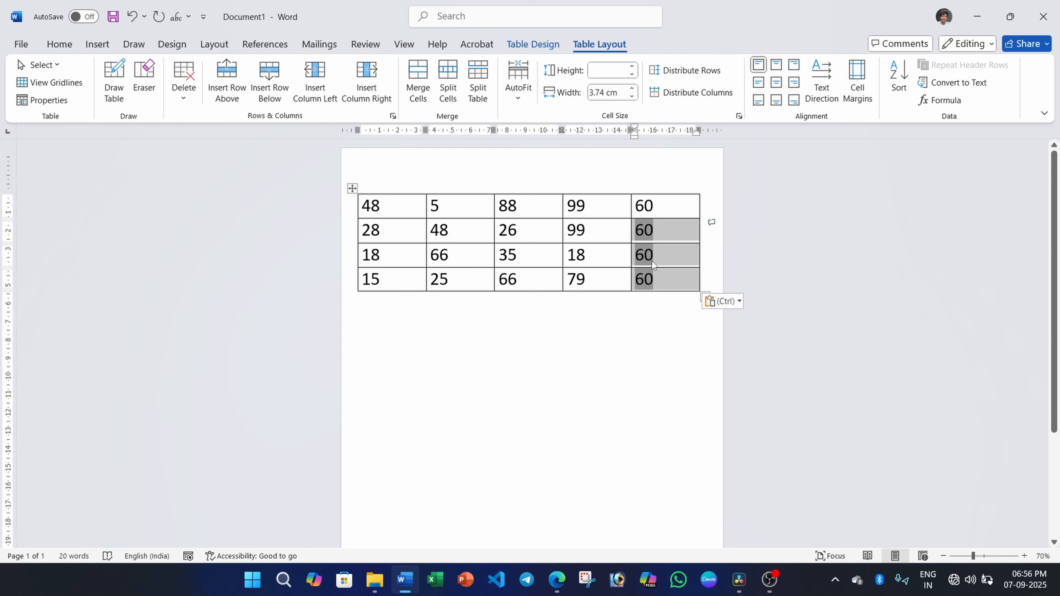
key(F9)
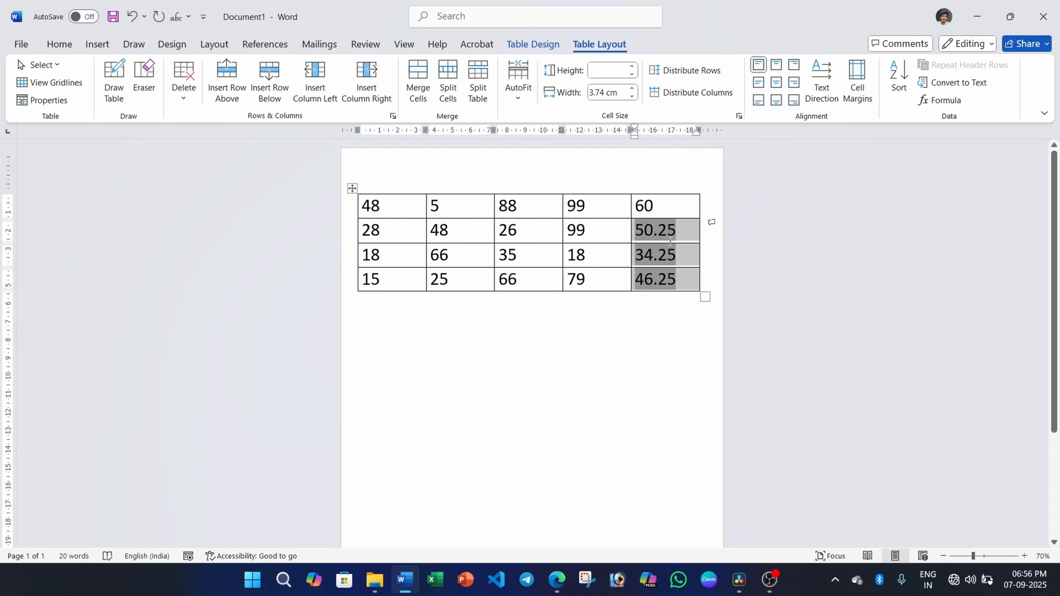
Clear the four averages from the table's last column, keeping the empty cells
drag(667, 209, 664, 284)
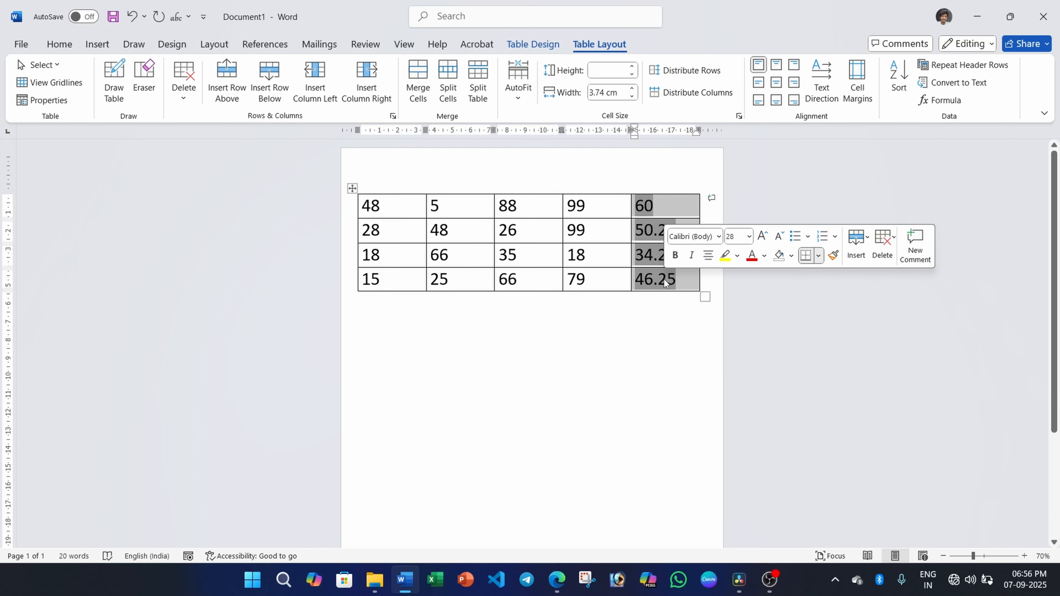
key(BackSpace)
key(ctrl+z)
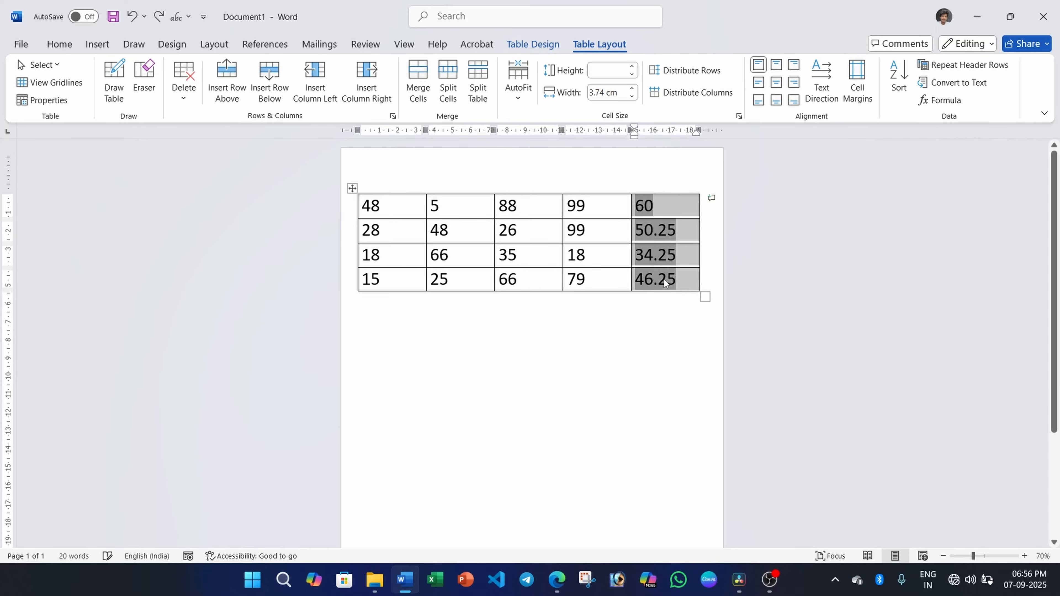
key(Delete)
Insert the formula =COUNT(LEFT) in the last cell of the first row
click(101, 43)
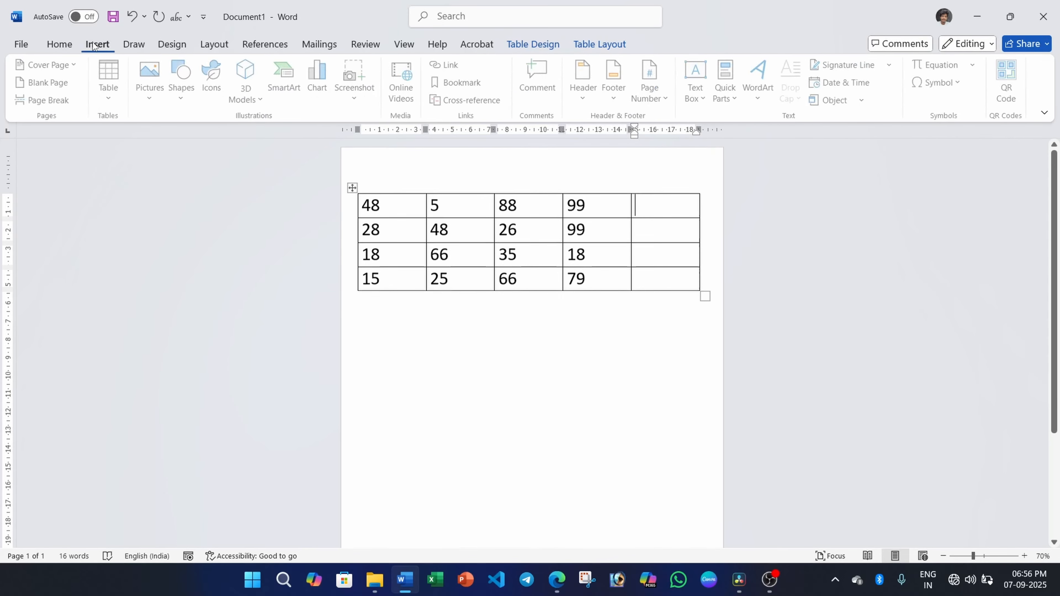
click(615, 46)
click(939, 100)
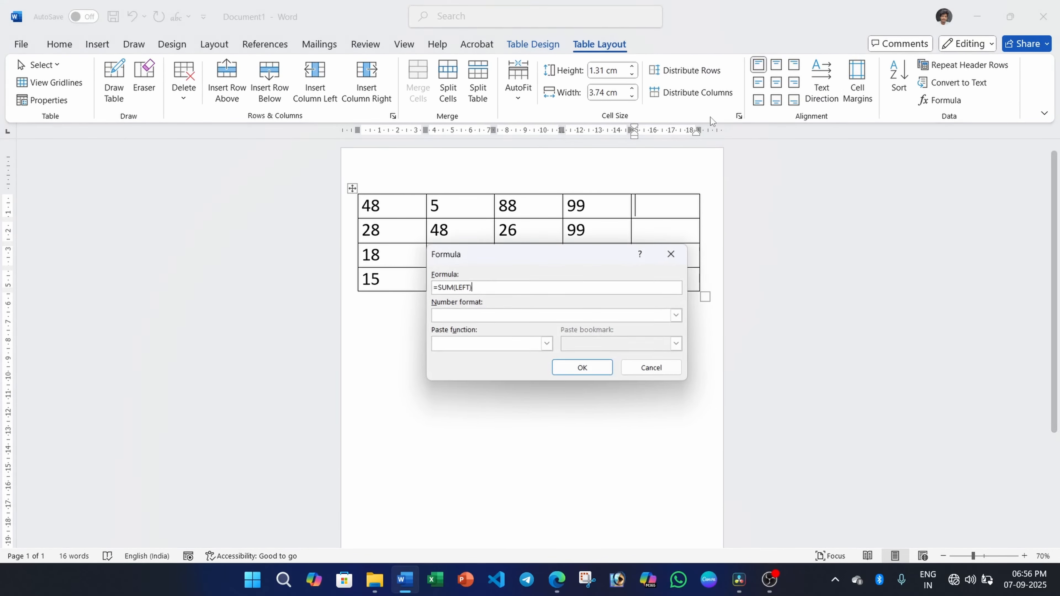
key(BackSpace)
key(BackSpace)
key(BackSpace)
key(BackSpace)
key(BackSpace)
key(BackSpace)
key(BackSpace)
key(BackSpace)
key(BackSpace)
key(BackSpace)
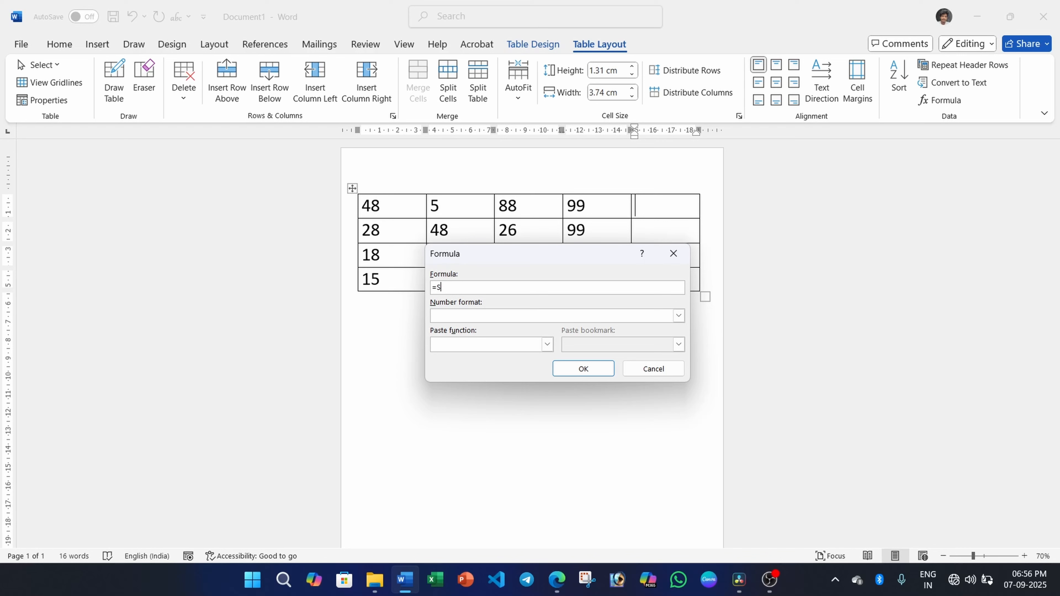
click(547, 344)
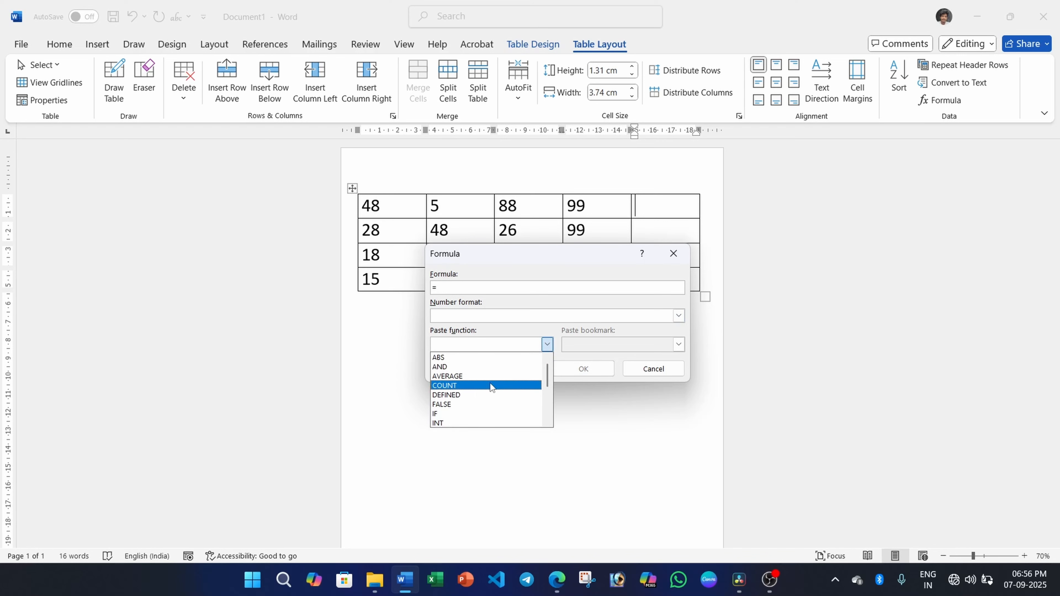
click(457, 388)
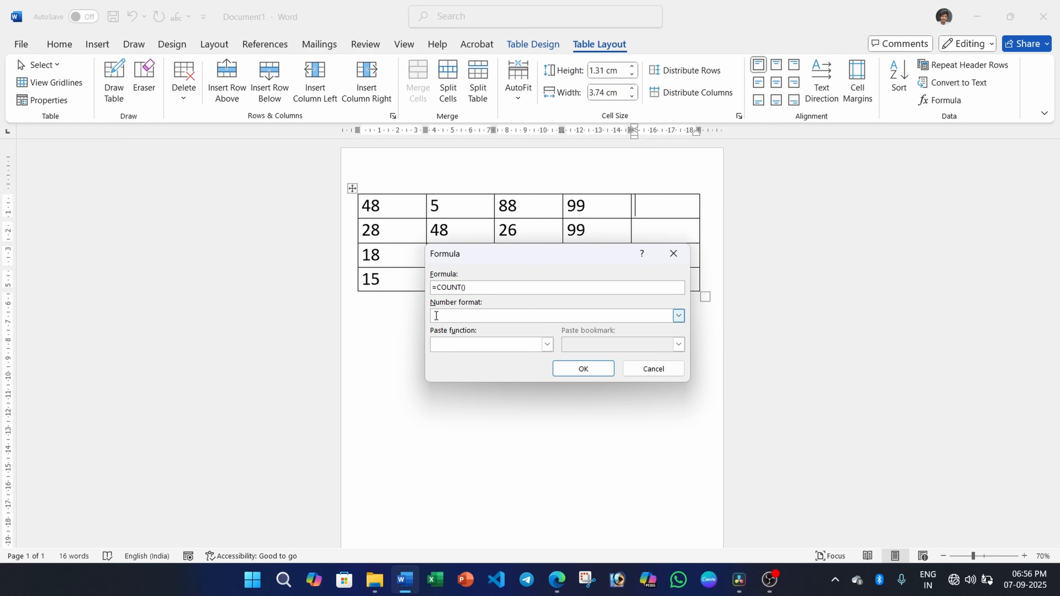
text(LEFT)
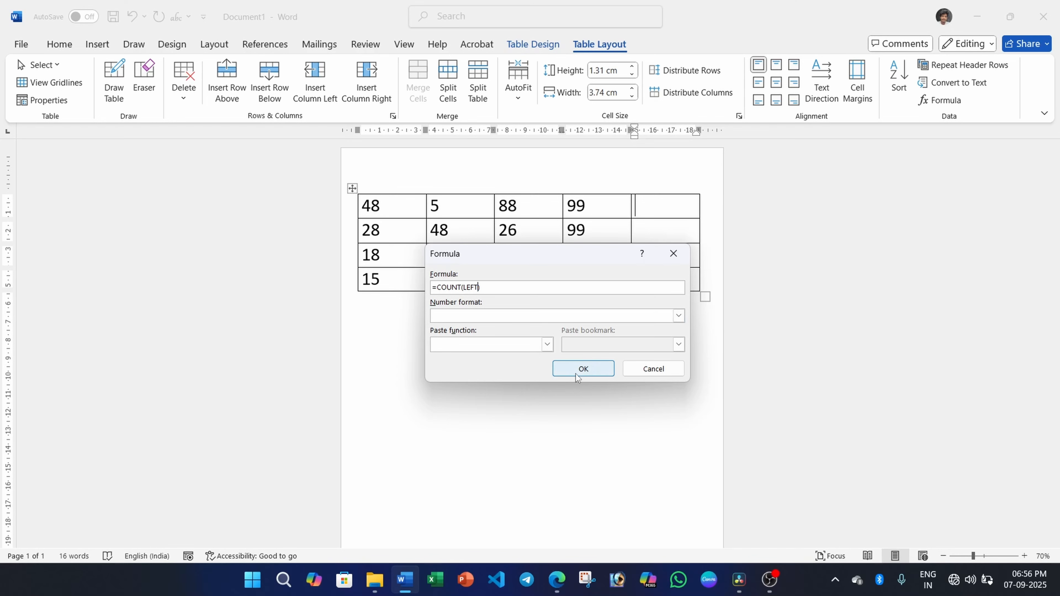
click(583, 368)
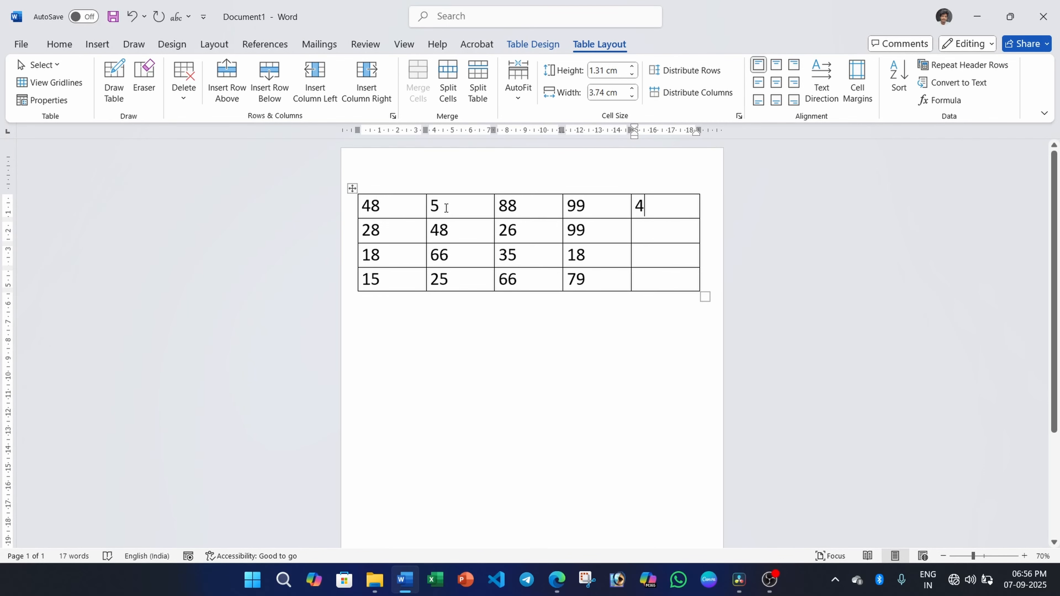
Replace the count in the first row's last cell with the formula =MAX(LEFT)
key(BackSpace)
key(BackSpace)
click(940, 100)
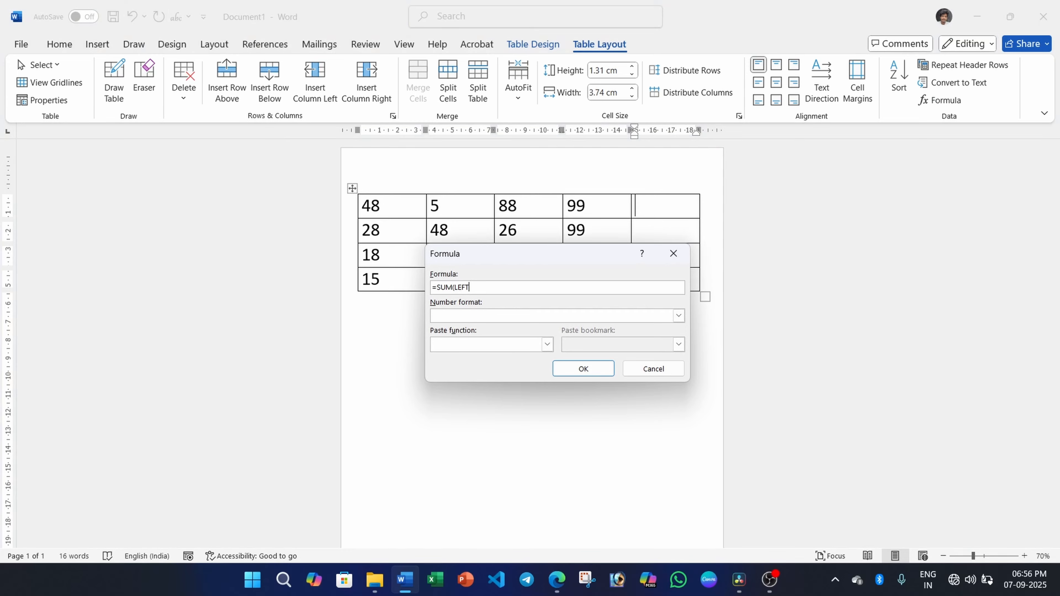
key(BackSpace)
key(BackSpace)
key(BackSpace)
key(BackSpace)
key(BackSpace)
key(BackSpace)
key(BackSpace)
key(BackSpace)
key(BackSpace)
click(547, 344)
scroll(485, 405, down, 1)
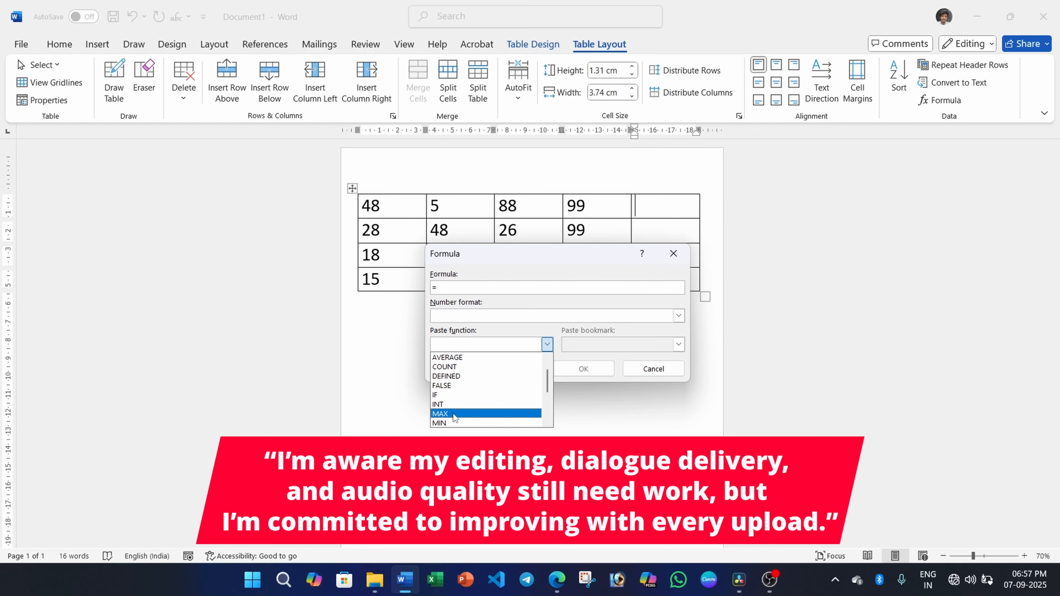
click(453, 413)
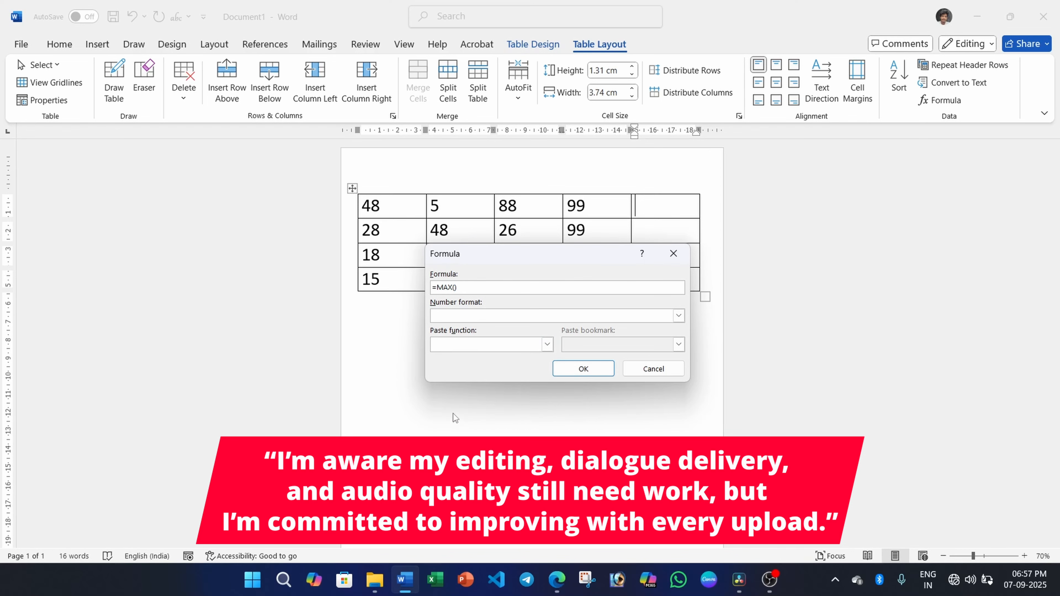
text(LEFT)
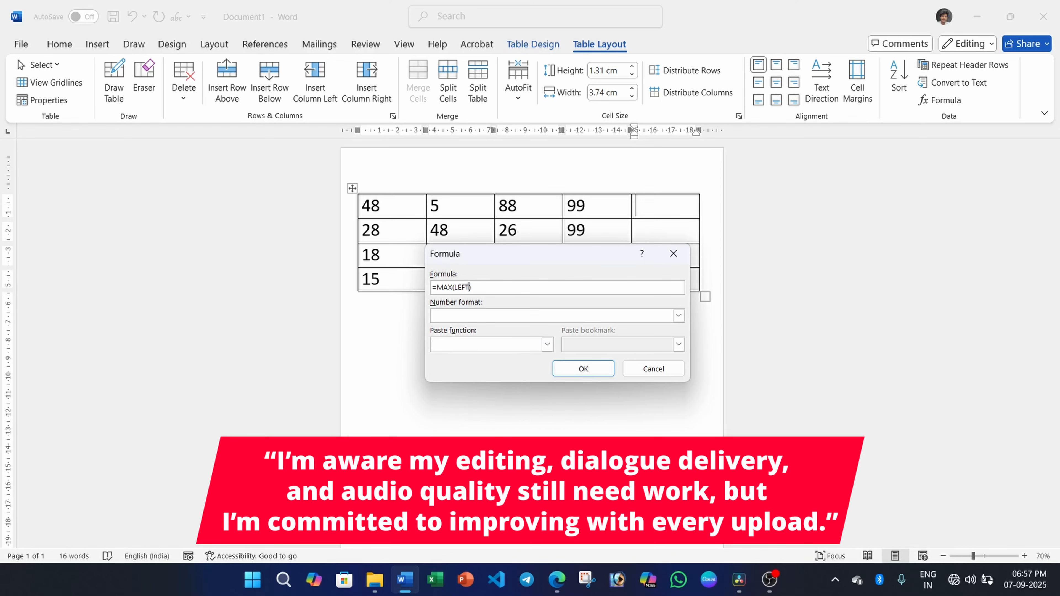
click(598, 368)
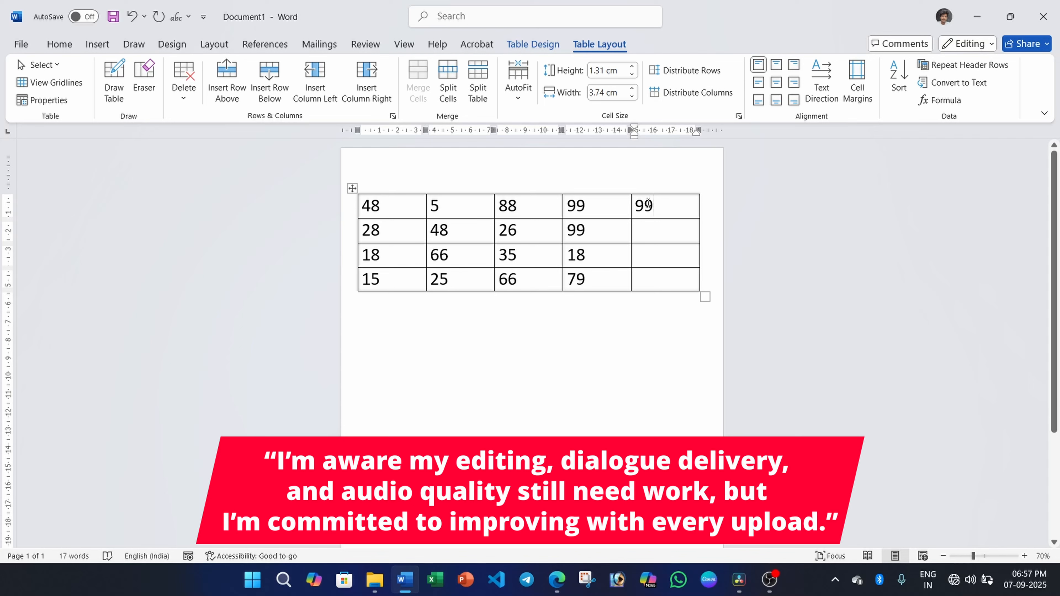
Change the first row's fourth value to 990 and update the maximum formula field beside it
click(591, 207)
text(0)
click(659, 206)
drag(656, 205, 637, 206)
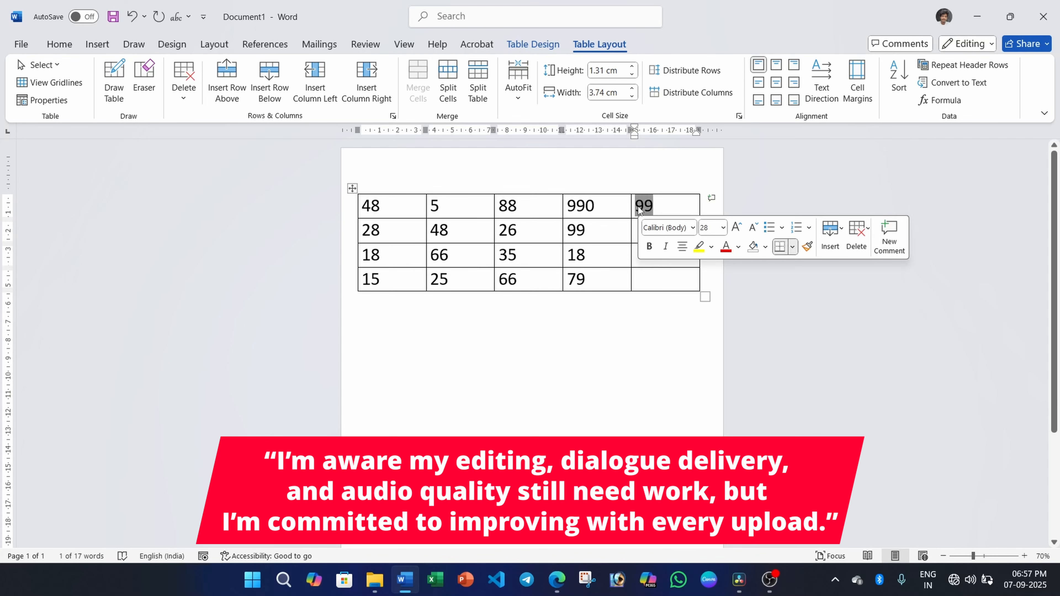
text(990)
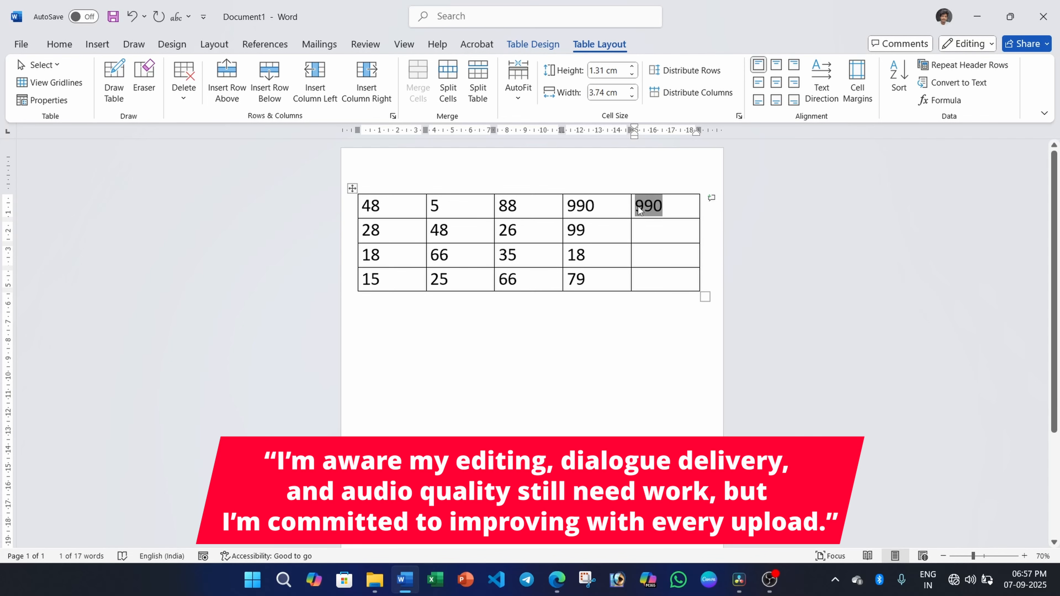
Replace the maximum in the first row's last cell with the formula =MIN(LEFT)
key(Delete)
click(942, 100)
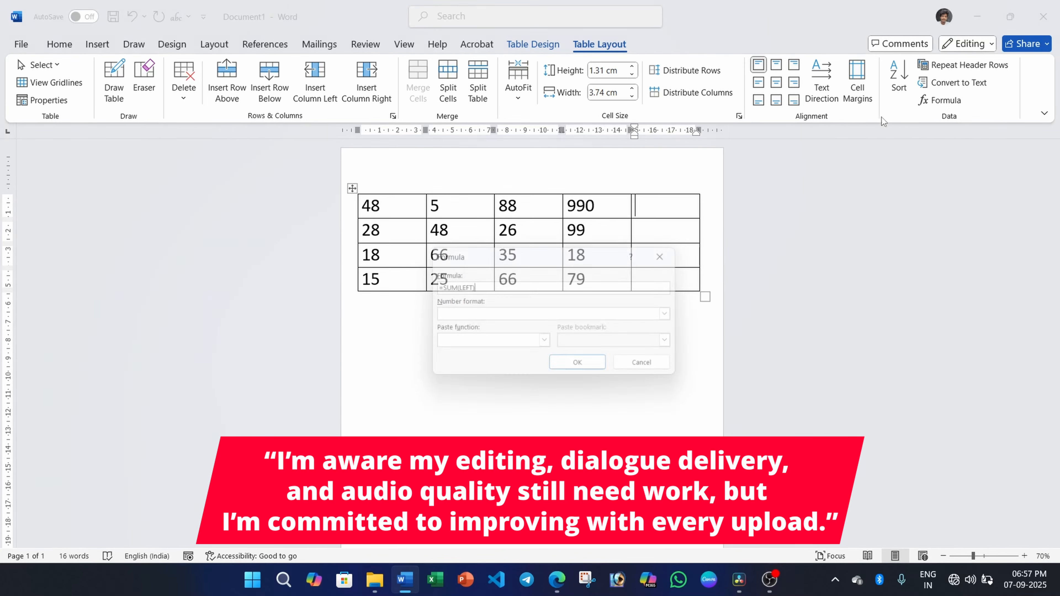
key(BackSpace)
key(BackSpace)
key(BackSpace)
key(BackSpace)
key(BackSpace)
key(BackSpace)
key(BackSpace)
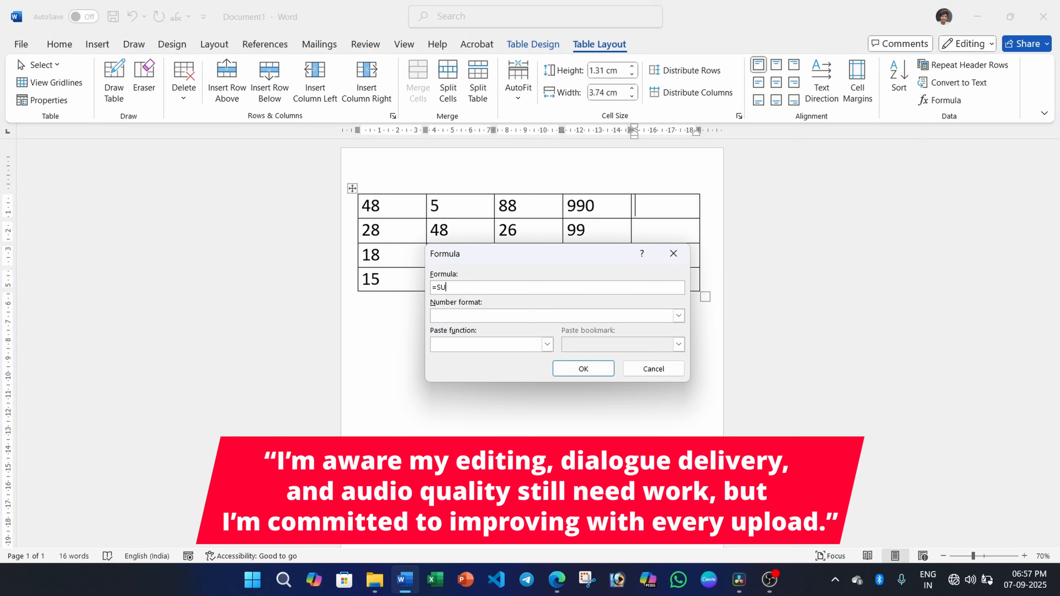
key(BackSpace)
key(BackSpace)
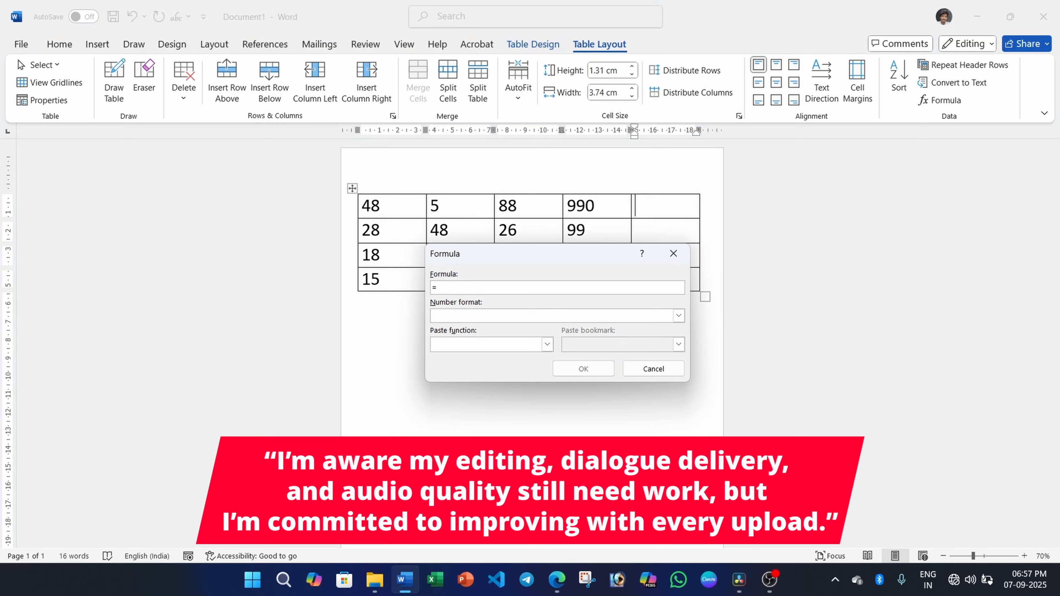
click(547, 344)
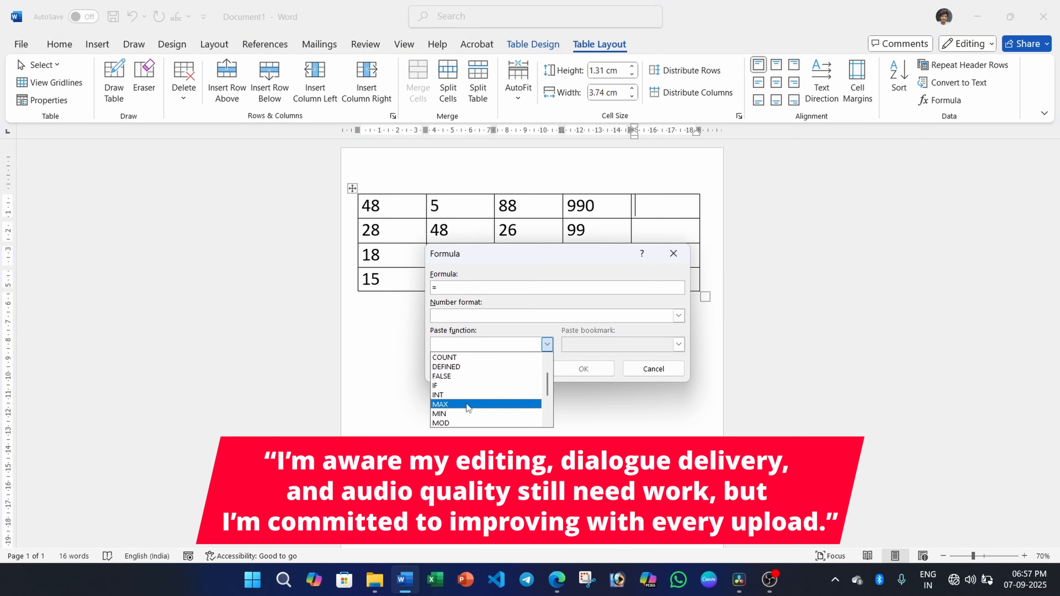
click(455, 413)
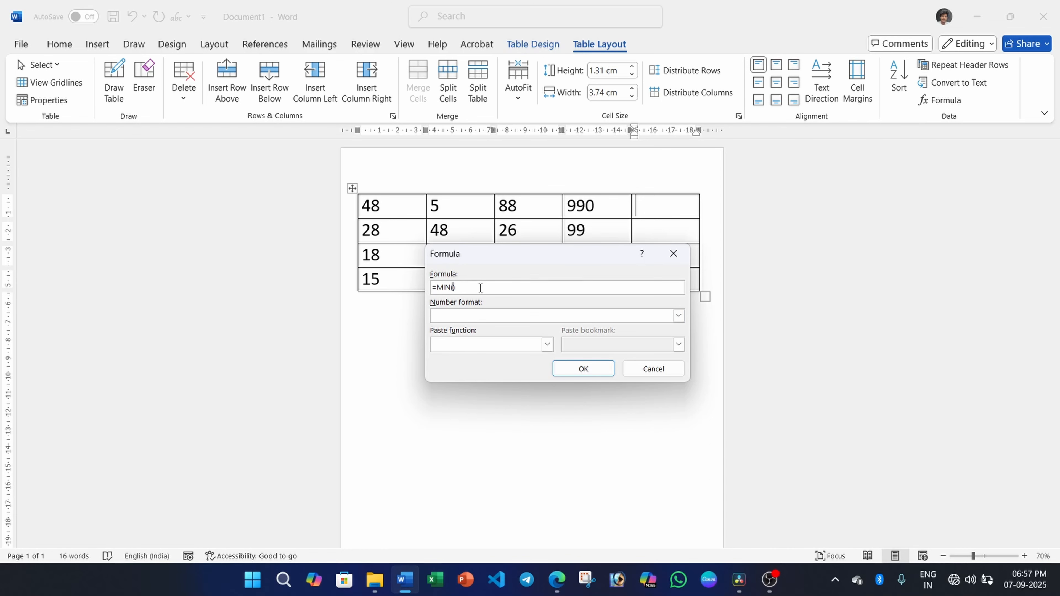
text(LEFT)
click(568, 366)
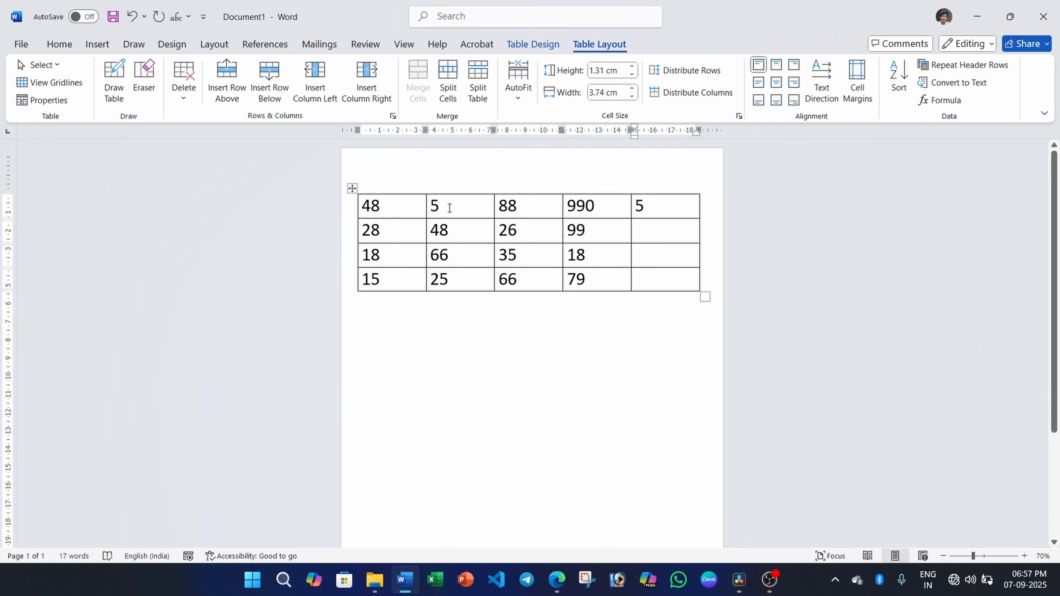
Replace the minimum in the first row's last cell with the formula =PRODUCT(LEFT)
key(BackSpace)
key(BackSpace)
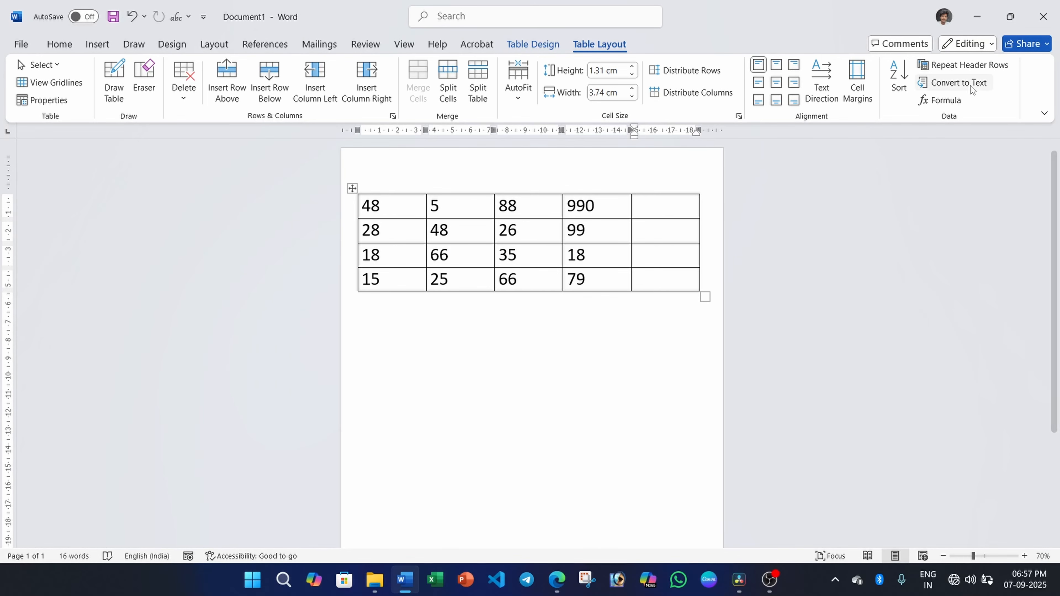
click(940, 100)
key(BackSpace)
key(BackSpace)
key(BackSpace)
key(BackSpace)
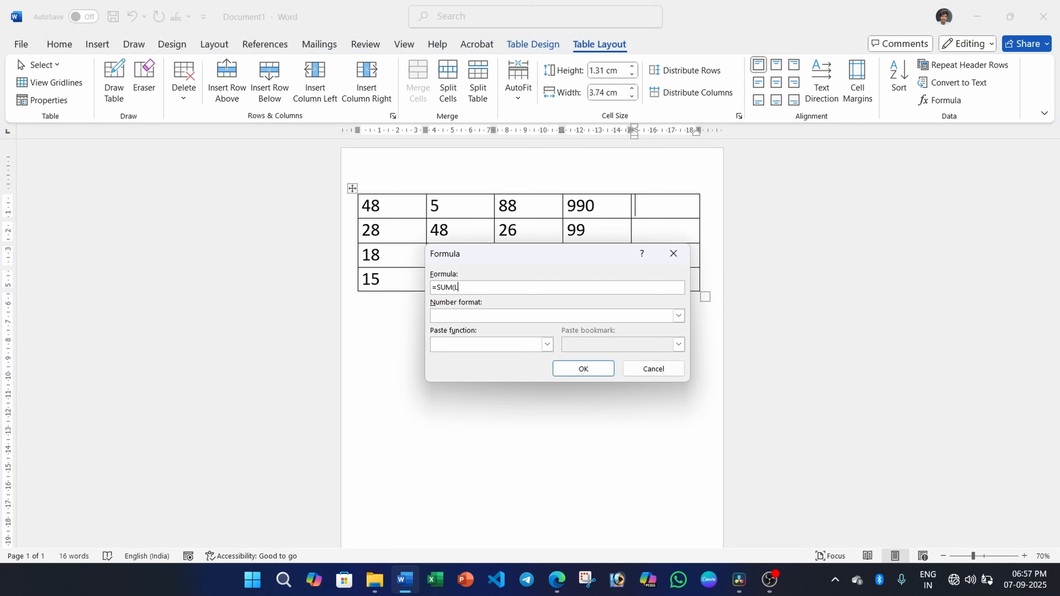
key(BackSpace)
key(BackSpace)
key(BackSpace)
key(BackSpace)
key(BackSpace)
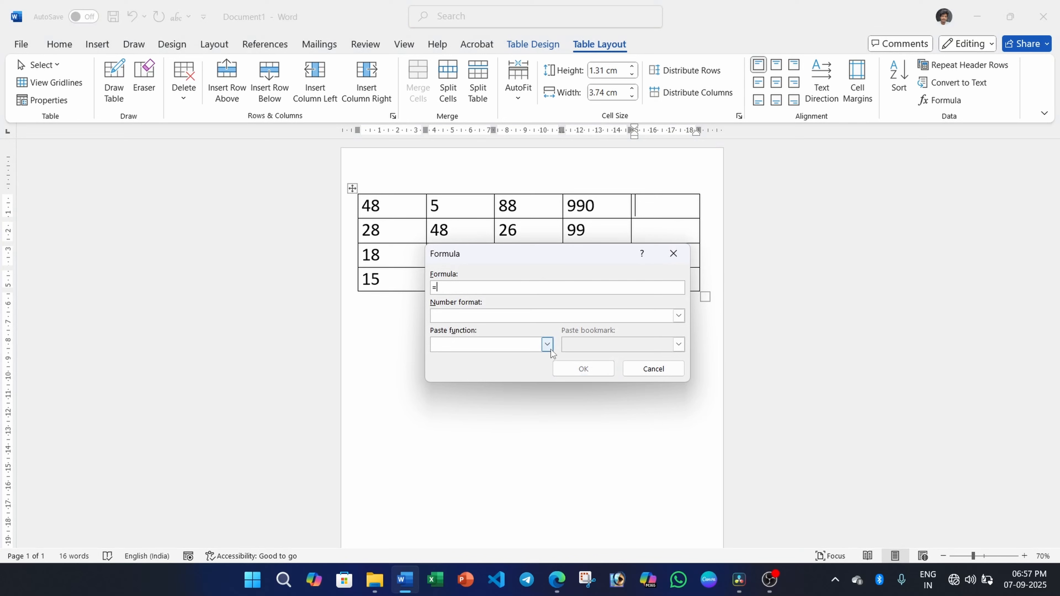
click(547, 344)
scroll(496, 380, down, 3)
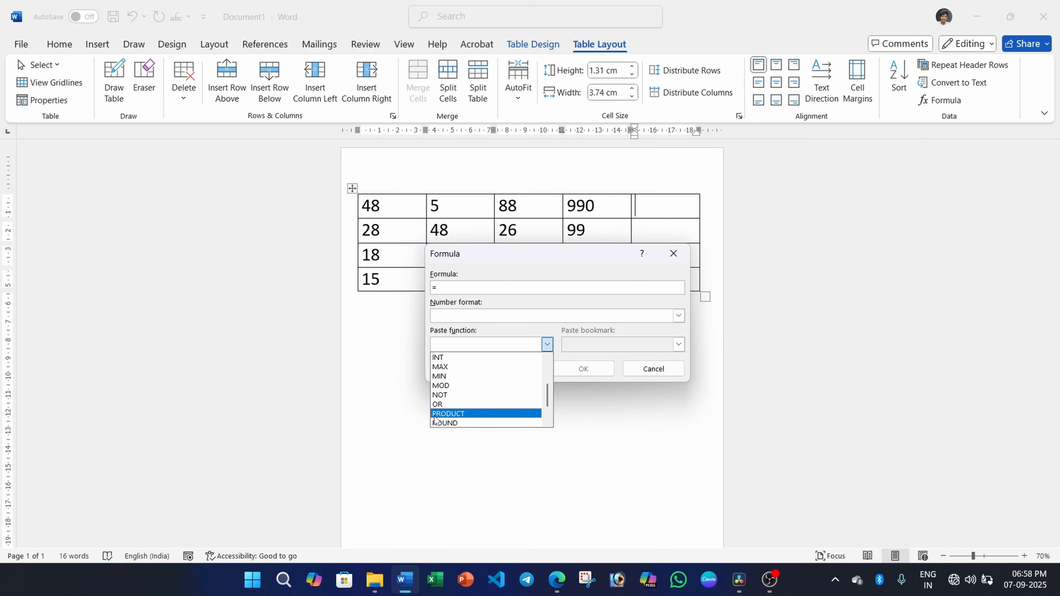
click(442, 414)
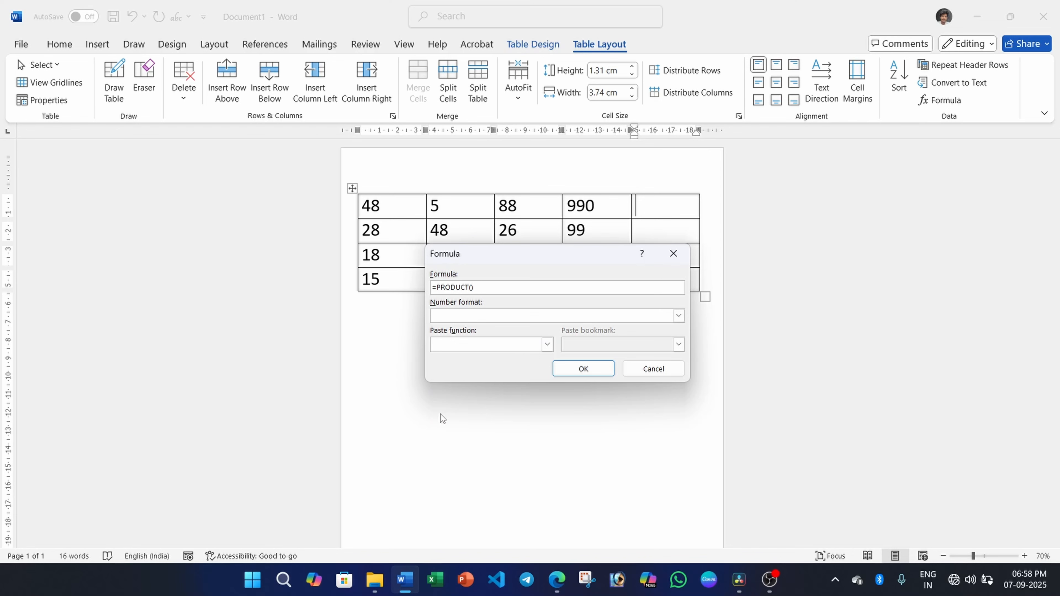
text(LEFT)
click(564, 376)
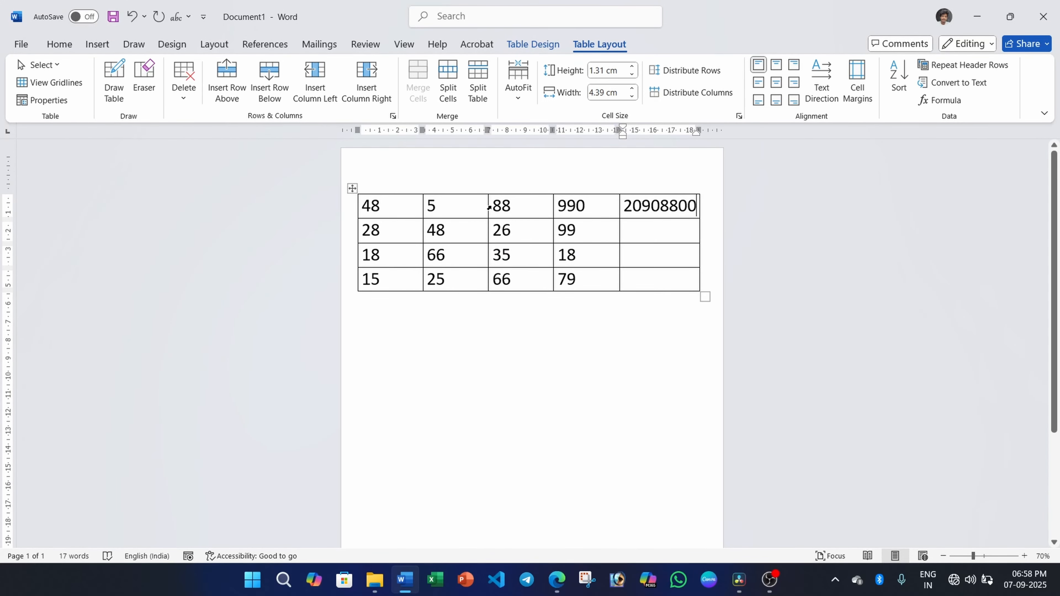
Replace the product in the first row's last cell with the formula =SUM(LEFT)
key(BackSpace)
key(BackSpace)
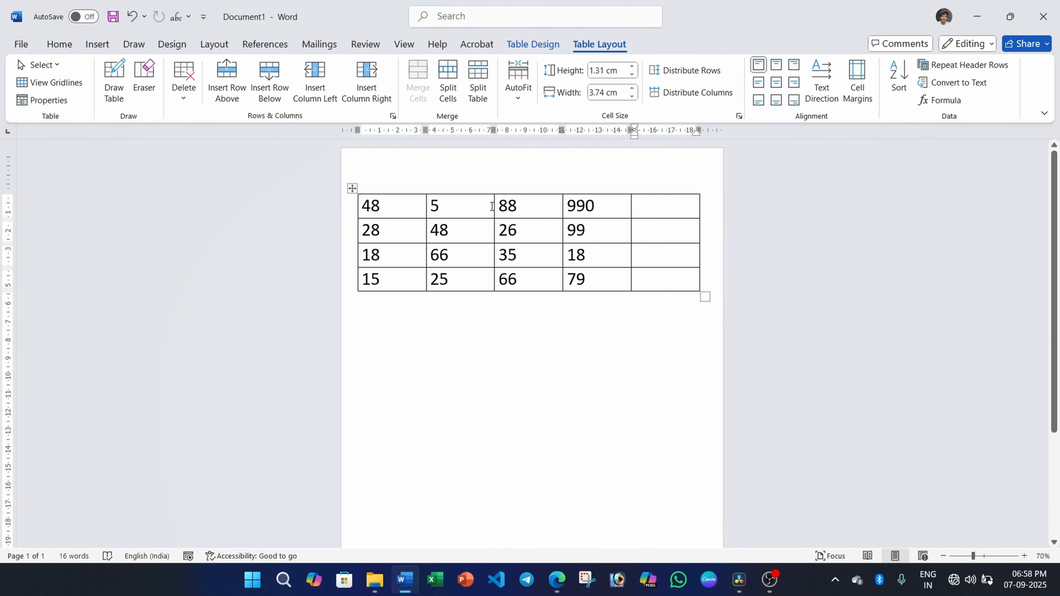
click(938, 102)
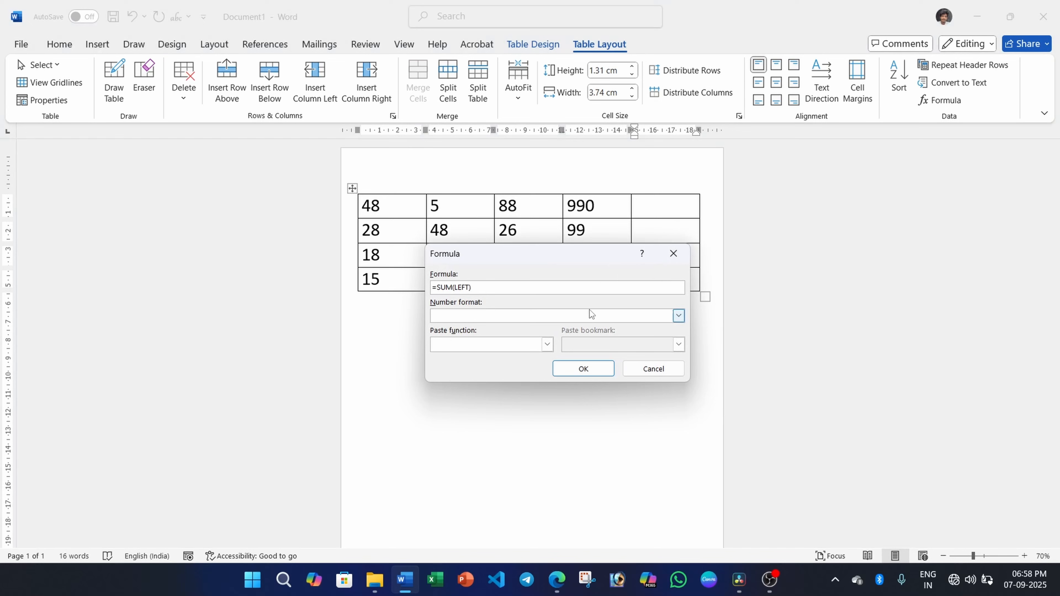
key(BackSpace)
key(BackSpace)
key(BackSpace)
key(BackSpace)
key(BackSpace)
key(BackSpace)
key(BackSpace)
key(BackSpace)
key(BackSpace)
click(547, 344)
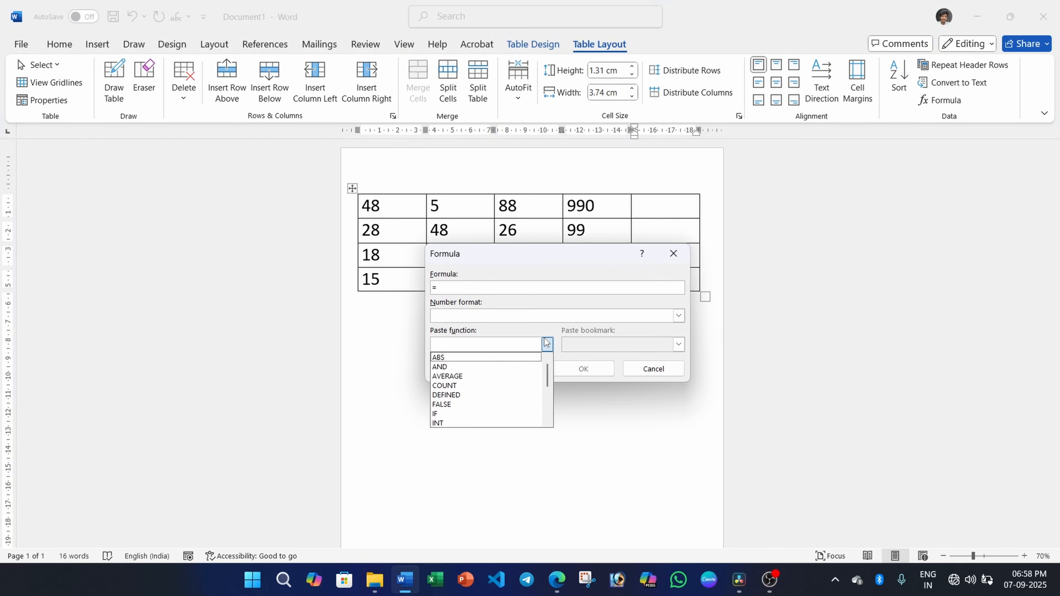
scroll(494, 388, down, 3)
scroll(494, 387, down, 1)
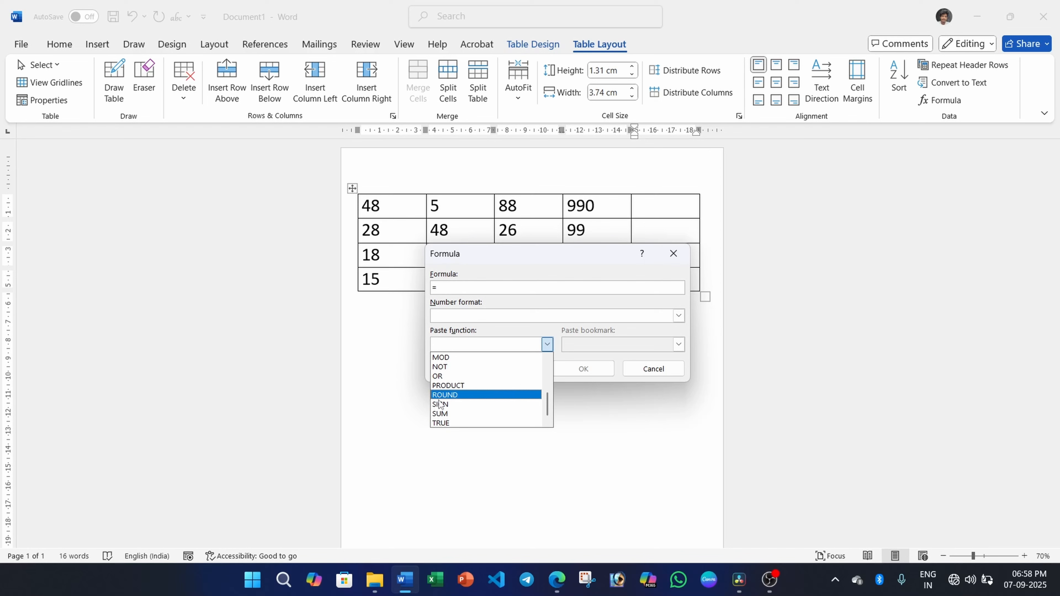
click(440, 411)
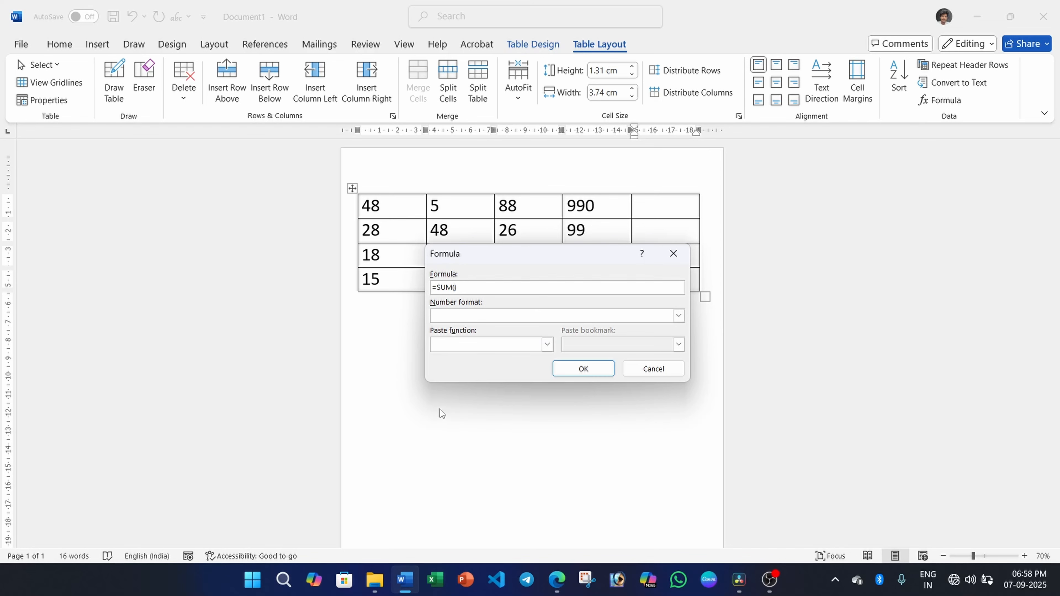
text(LEFT)
click(567, 364)
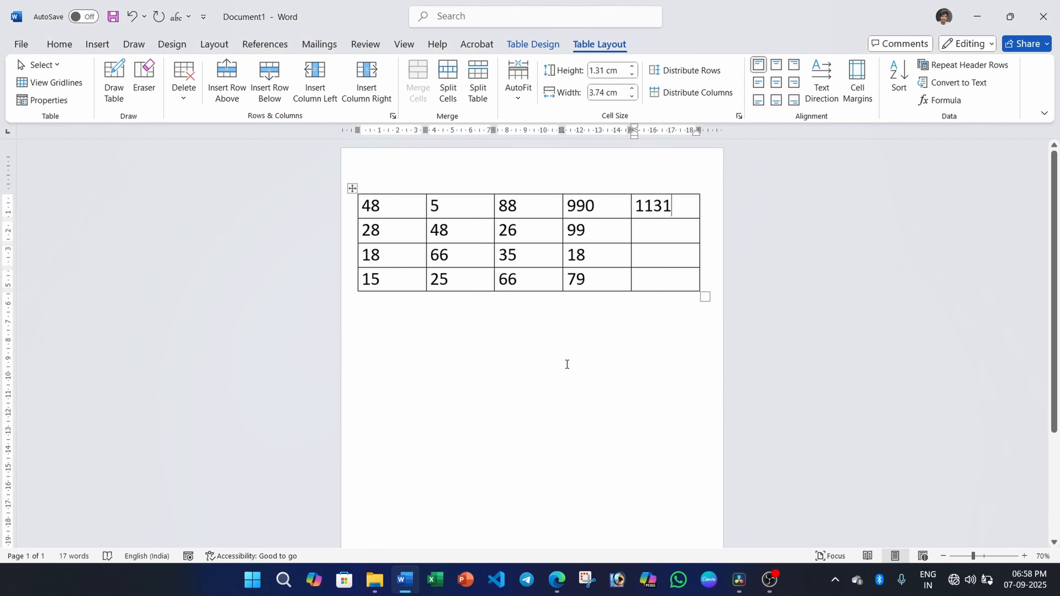
click(520, 45)
click(600, 44)
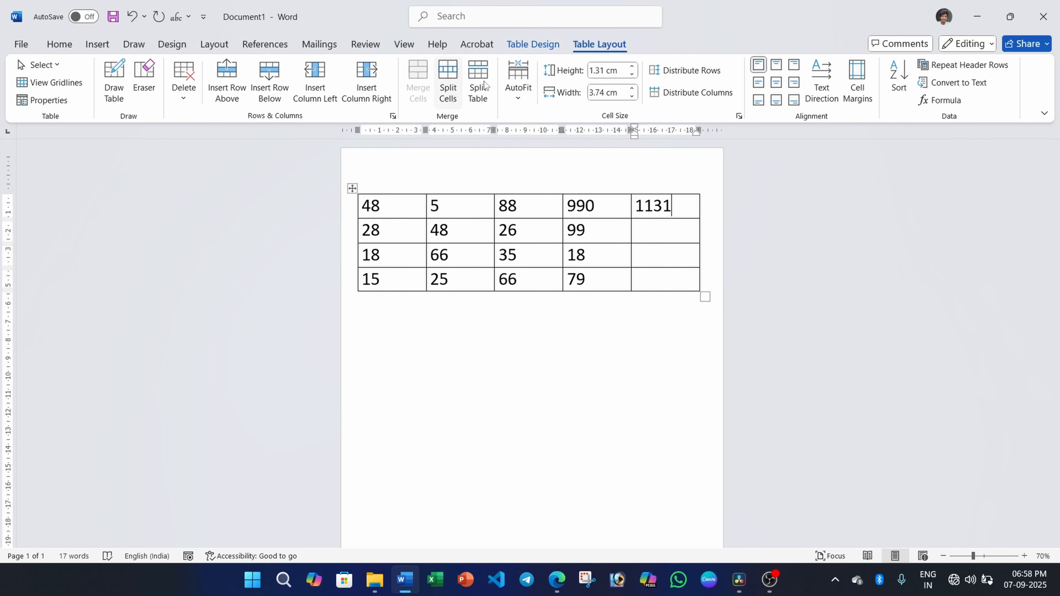